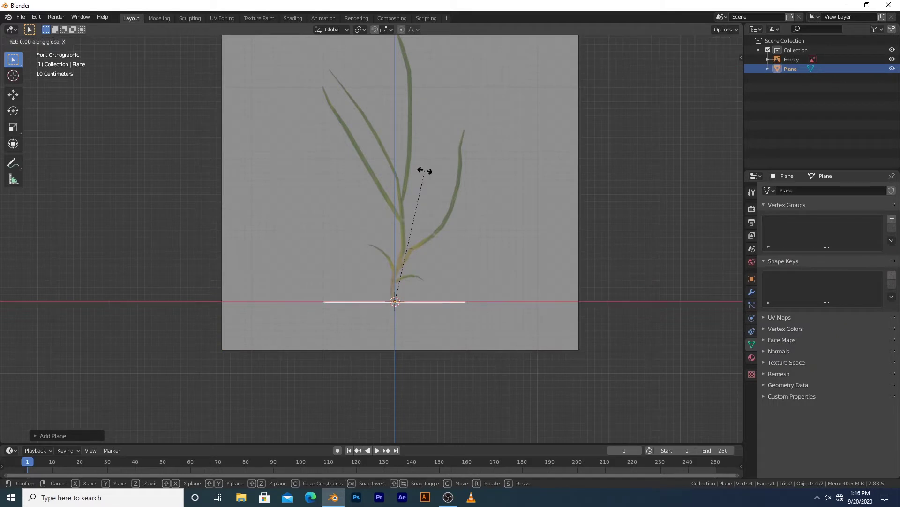
Rotate the plane 90° about the global X axis and scale it down at the base of the plant.
text(90)
key(Return)
key(s)
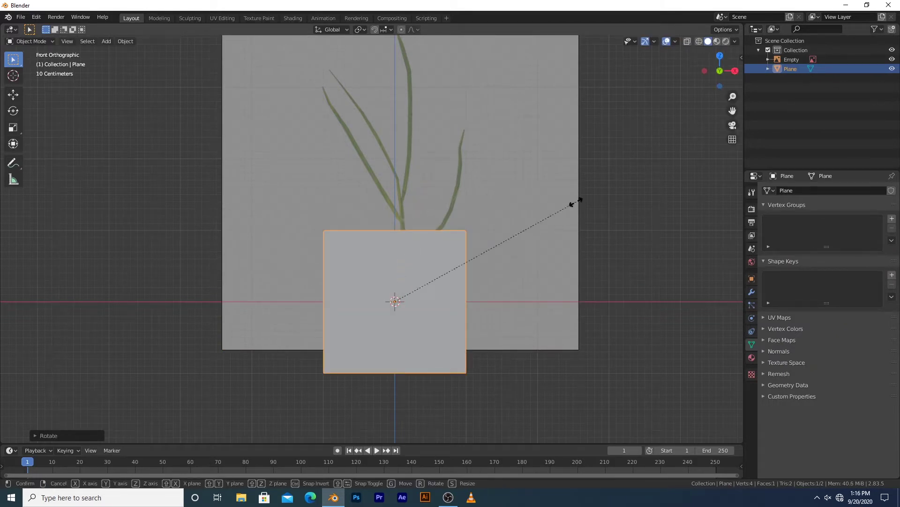
click(417, 253)
Display the viewport in wireframe shading so the reference plant shows through the plane.
scroll(430, 269, up, 5)
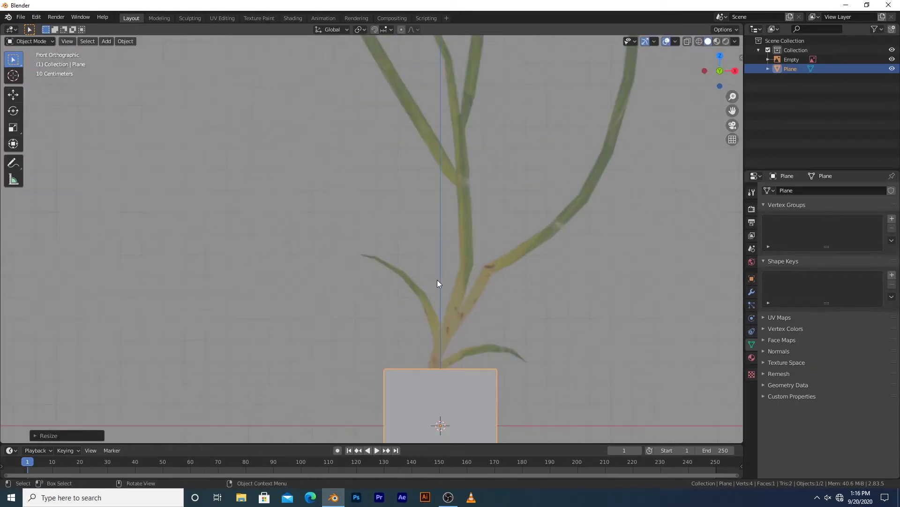
shift+middle_drag(437, 280, 392, 173)
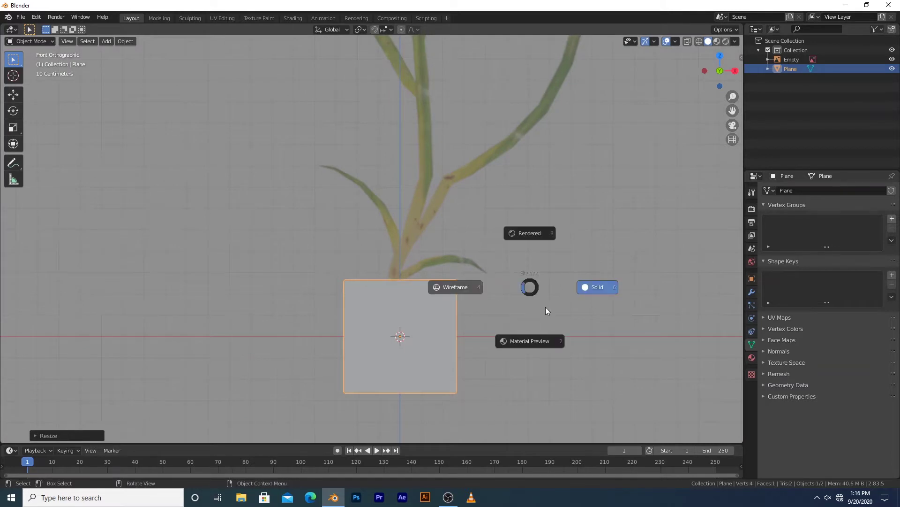
click(546, 305)
key(r)
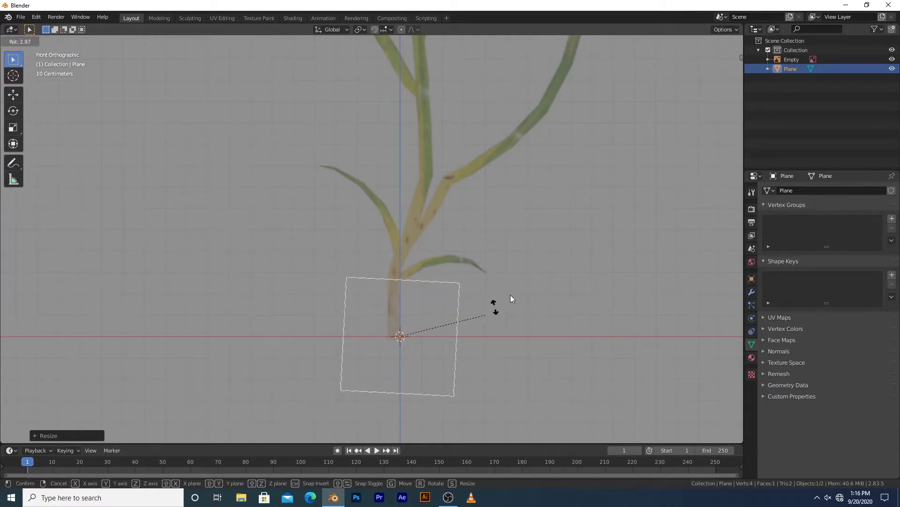
key(Escape)
Shrink the plane to roughly the stem's size and move it over the stem's base, resting on the ground line.
key(s)
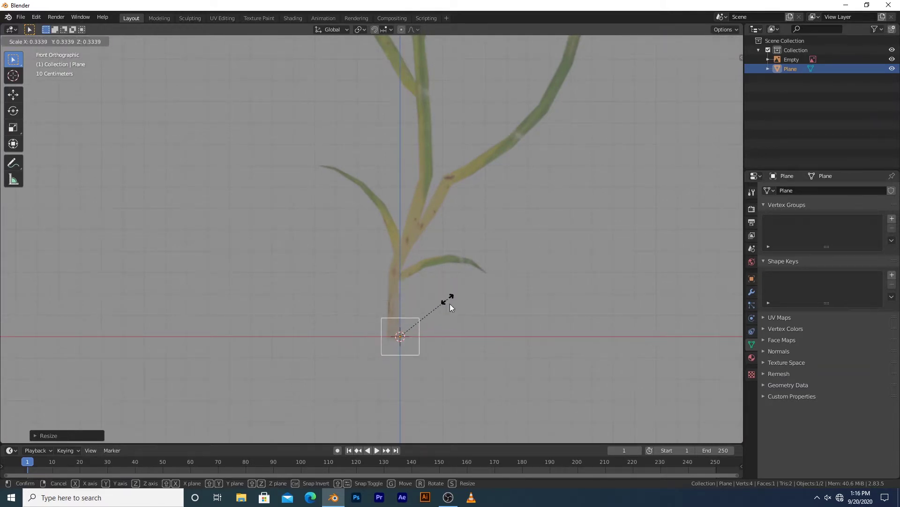
click(449, 303)
key(g)
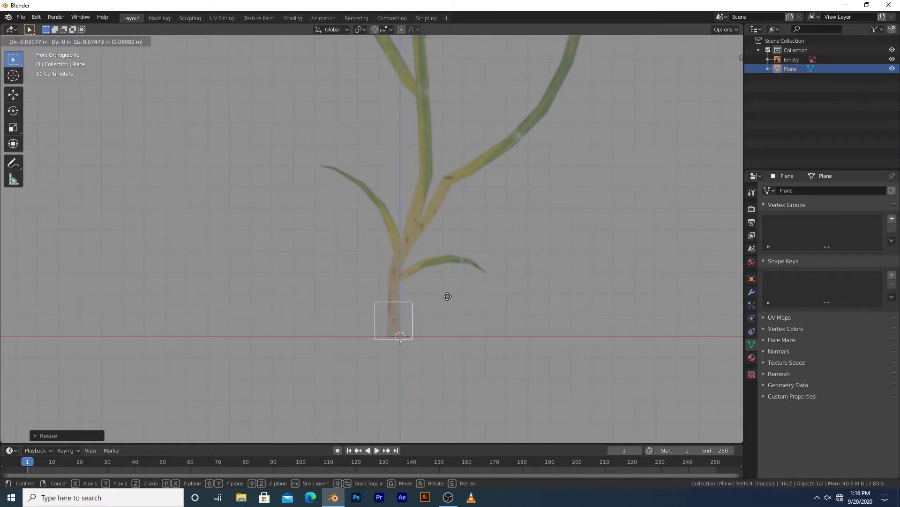
click(474, 287)
key(s)
click(458, 292)
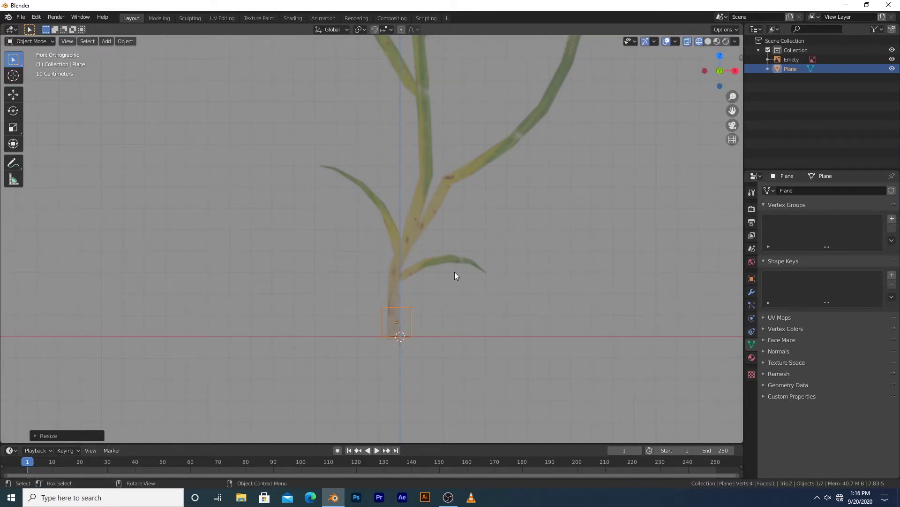
In Edit Mode, extrude the plane's top edge up to the stem's lower fork and rotate it to follow the bend.
scroll(435, 229, up, 5)
key(Tab)
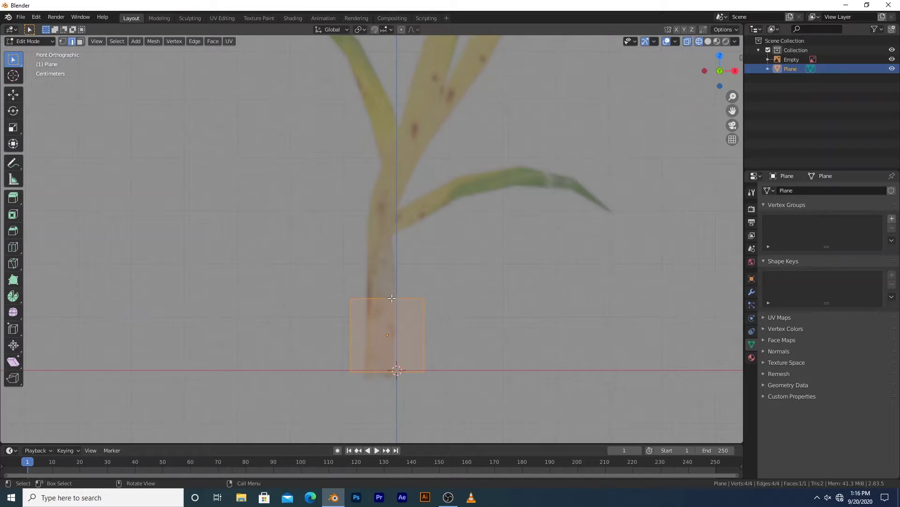
shift+middle_drag(392, 306, 422, 347)
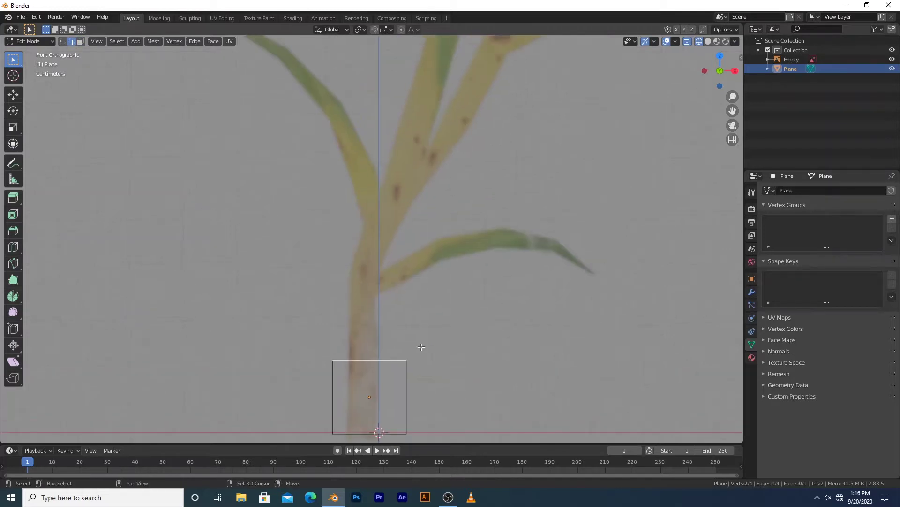
key(e)
click(429, 234)
shift+middle_drag(429, 235, 423, 276)
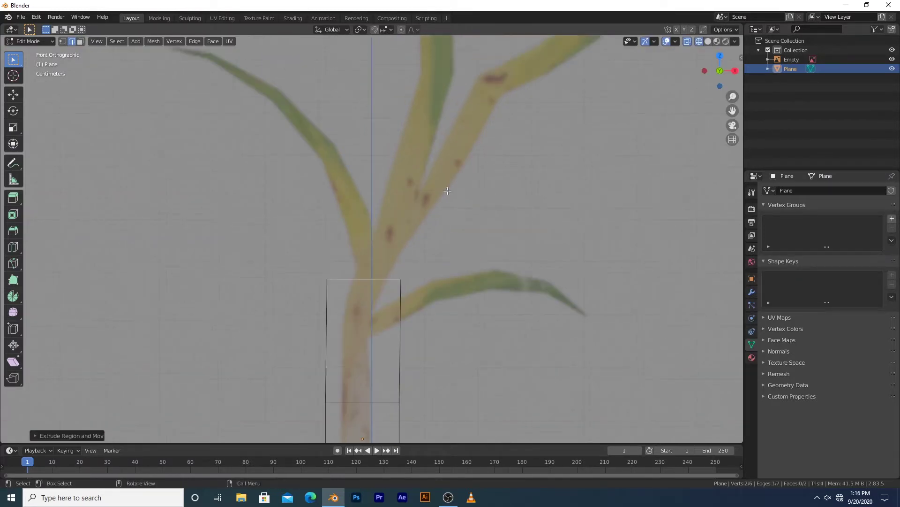
key(r)
click(454, 238)
Extrude the end edge up to the stem's next bend and rotate it to horizontal.
shift+middle_drag(468, 187, 426, 332)
scroll(426, 332, down, 4)
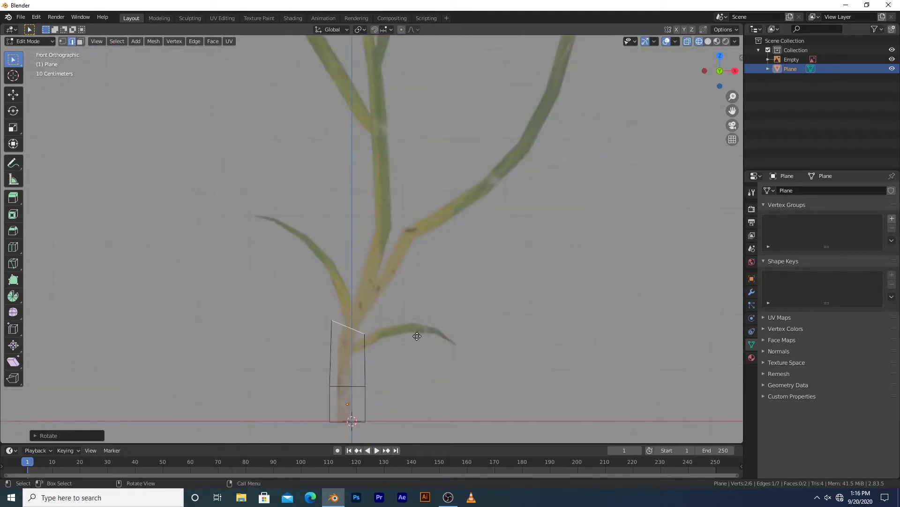
key(e)
click(448, 232)
key(r)
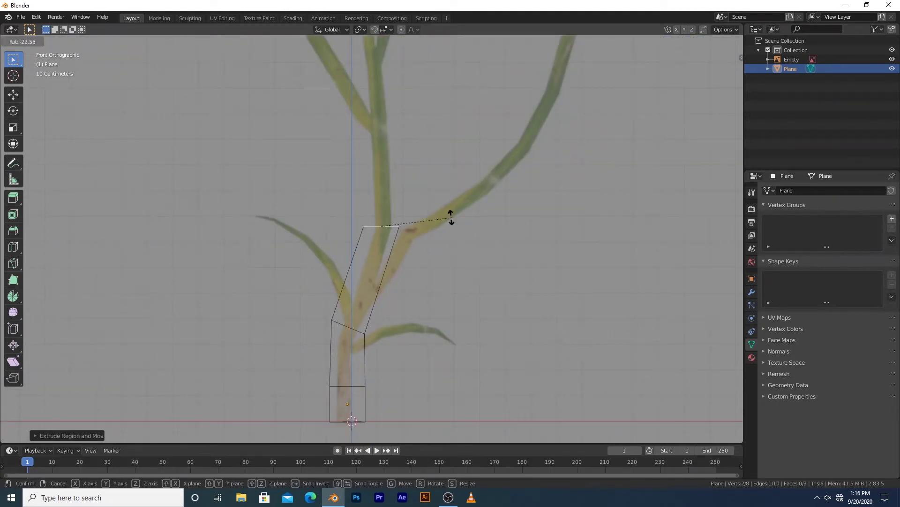
click(451, 217)
Extrude two more segments up the main stem and tilt the end edge toward the upper-left inner leaf.
shift+middle_drag(451, 217, 450, 283)
key(e)
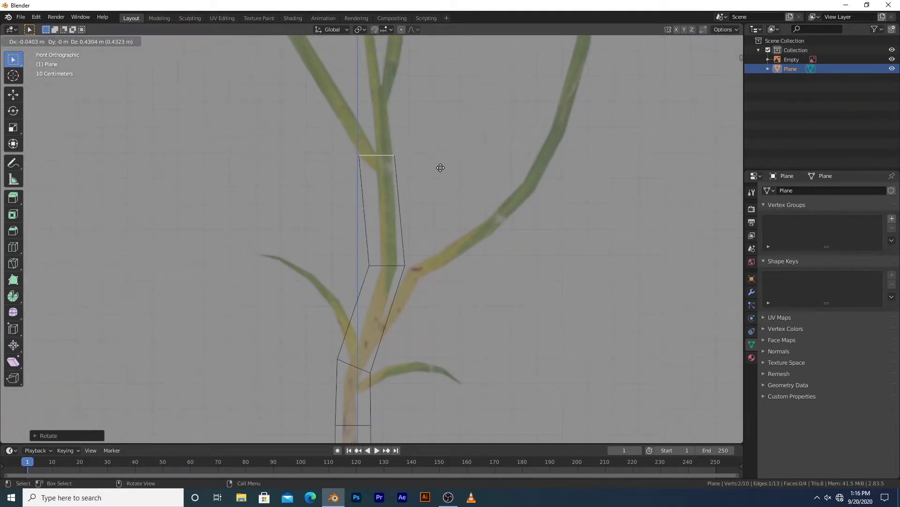
click(440, 168)
shift+middle_drag(440, 167, 428, 315)
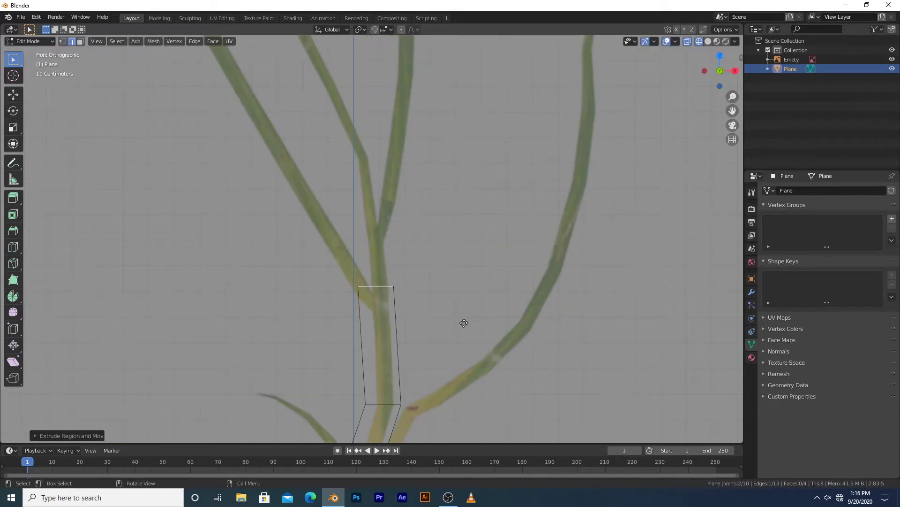
key(e)
click(461, 248)
key(r)
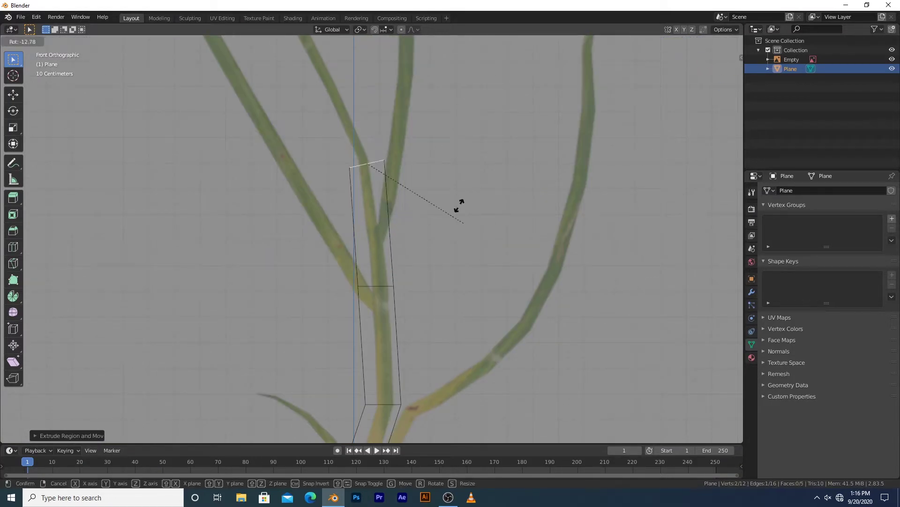
click(459, 196)
Extrude two segments along the inner upper-left leaf and narrow the end edge.
shift+middle_drag(459, 196, 464, 297)
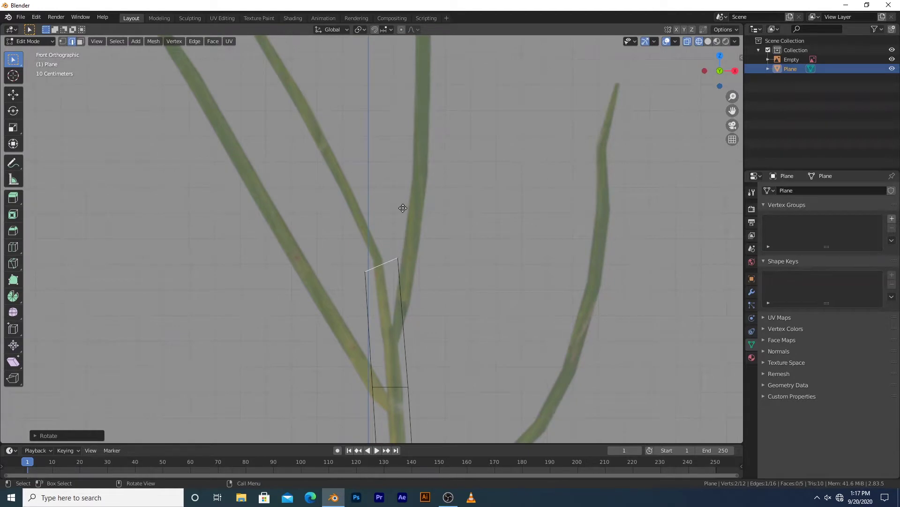
key(e)
click(371, 123)
shift+middle_drag(371, 123, 425, 253)
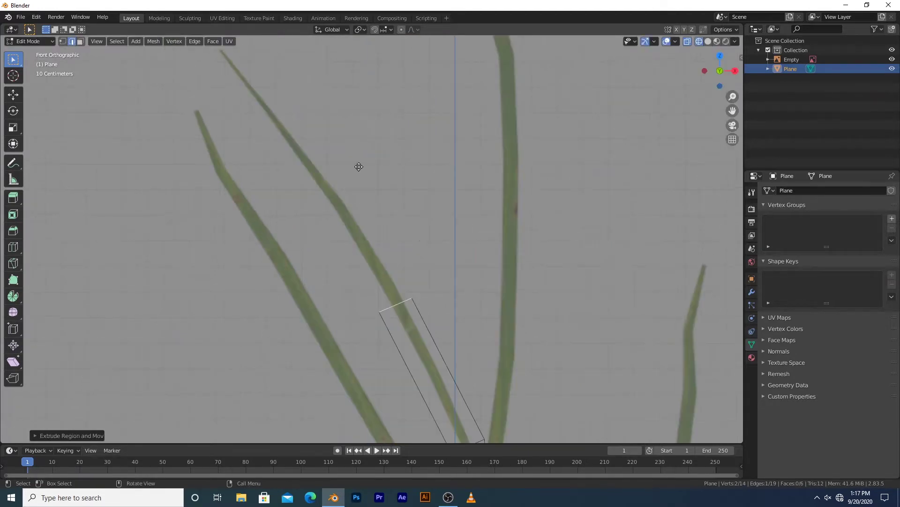
key(e)
click(325, 100)
key(s)
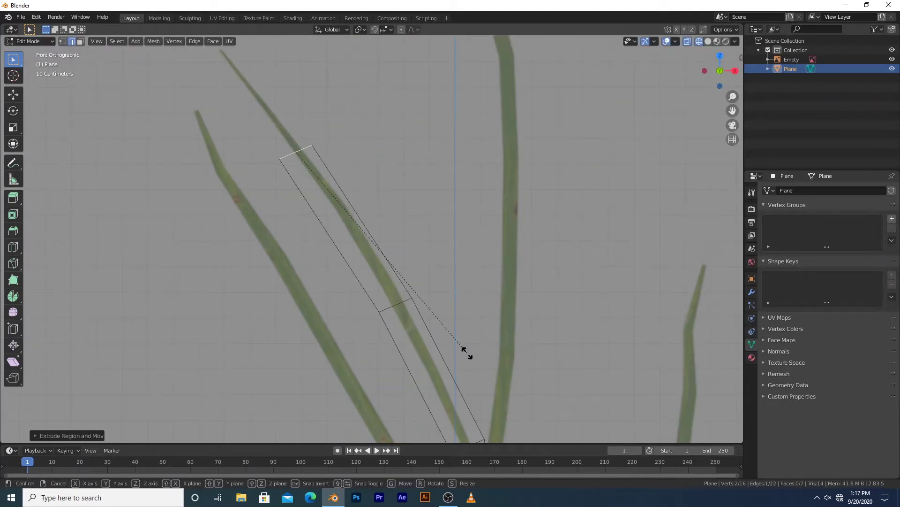
click(390, 284)
Extrude the end edge to the tip of the inner upper-left leaf, align it and scale it to a narrow point.
key(e)
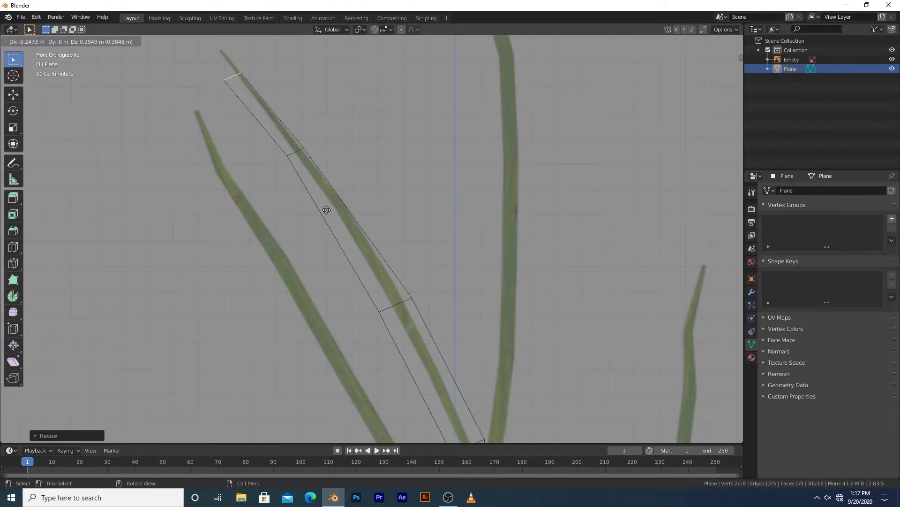
click(317, 186)
key(g)
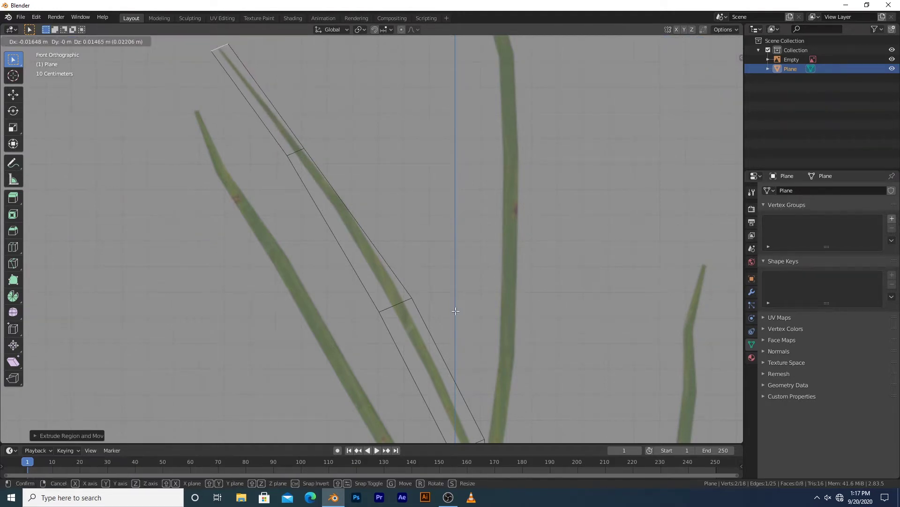
click(455, 311)
key(s)
click(325, 189)
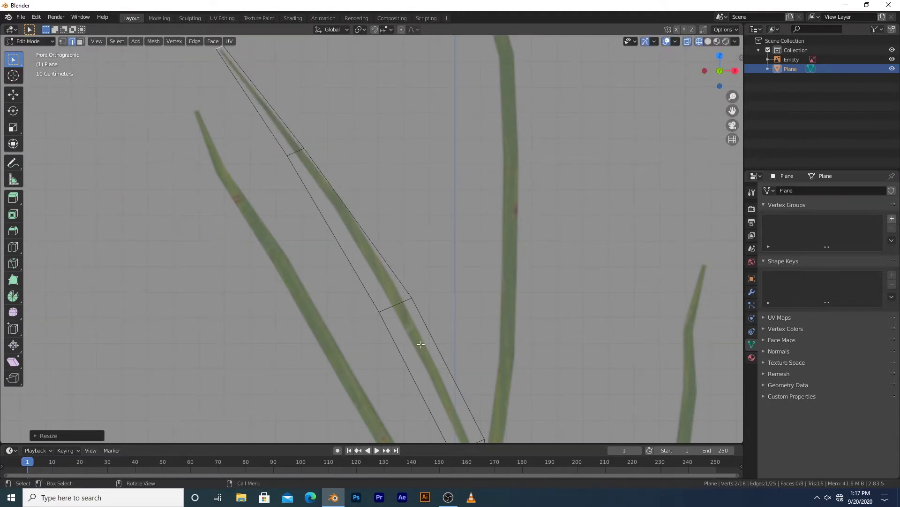
Narrow the cross edges at the middle and lower bend of the inner upper-left leaf.
click(397, 306)
key(s)
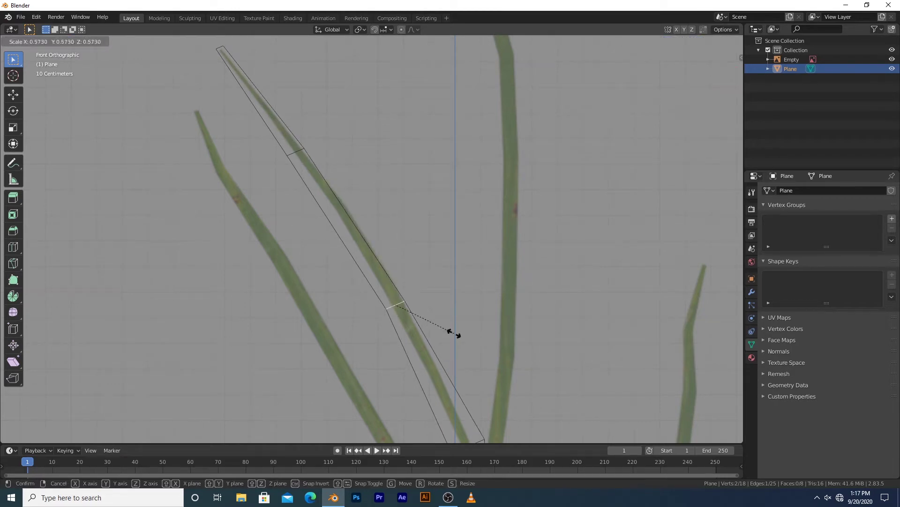
click(454, 334)
shift+middle_drag(469, 402, 383, 255)
shift+middle_drag(430, 382, 414, 334)
click(364, 265)
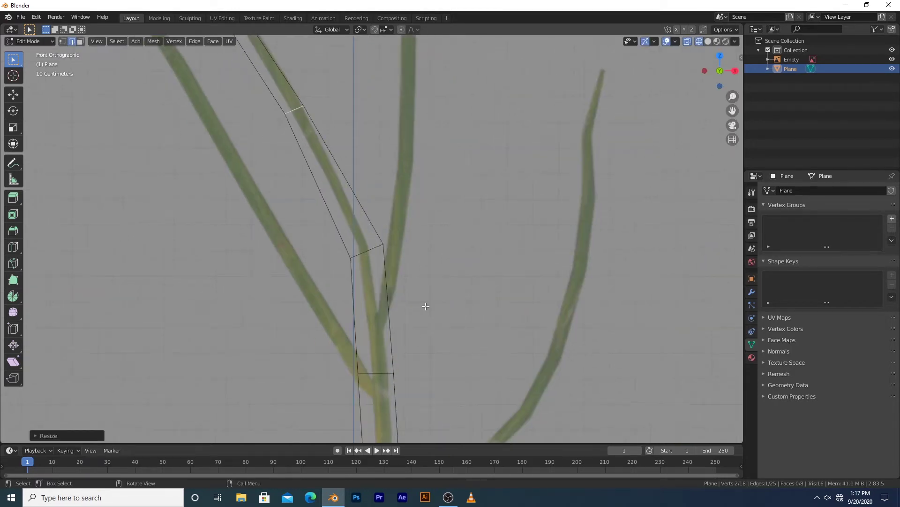
key(s)
click(445, 328)
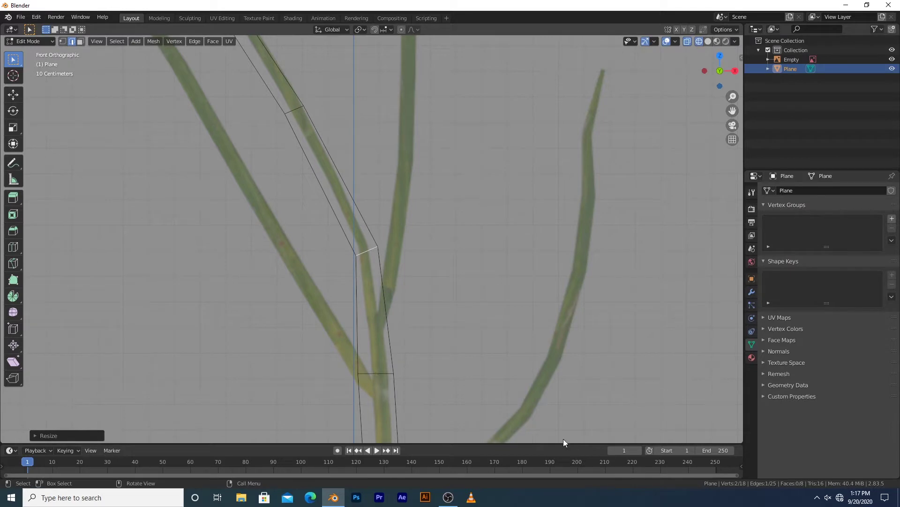
key(s)
click(502, 402)
Narrow the main stem's cross edges down to the lower fork to match the reference width.
shift+middle_drag(437, 395, 445, 204)
click(392, 299)
key(s)
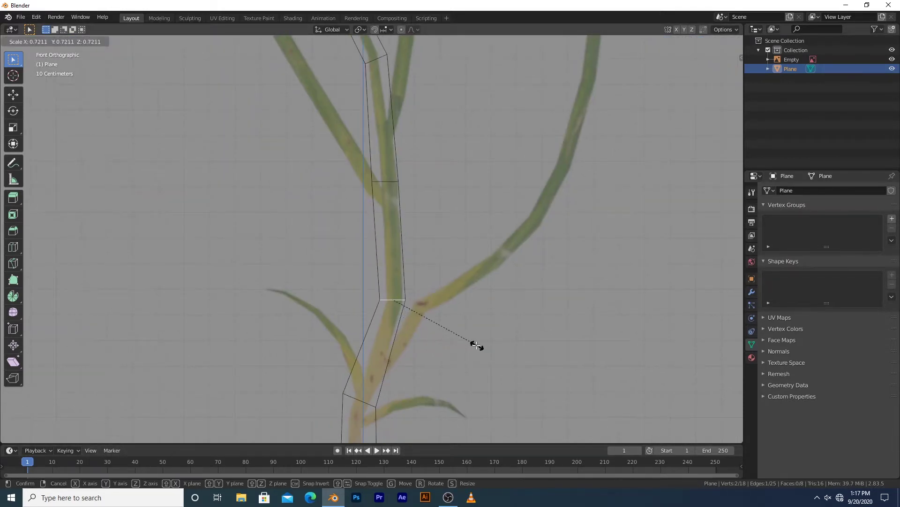
click(477, 345)
shift+middle_drag(329, 389, 349, 281)
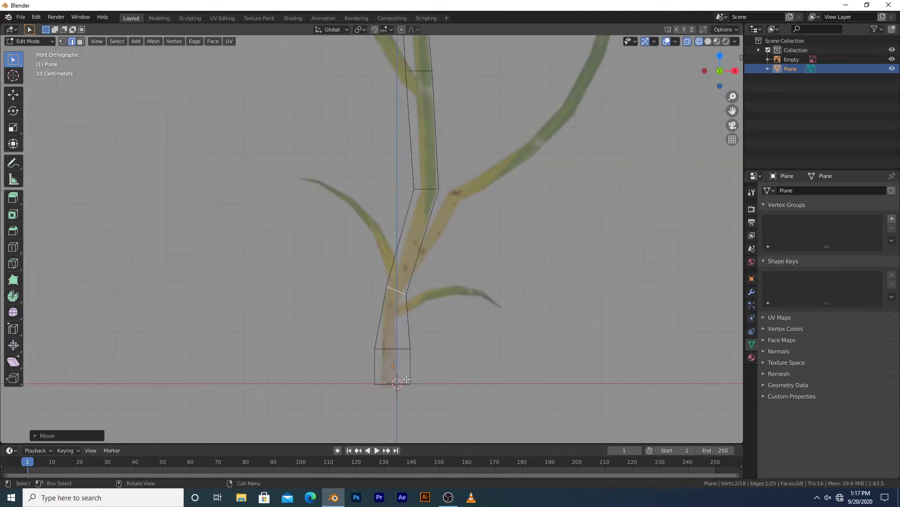
Add a loop cut below the lower fork and extrude two segments from its right side along the small right leaf.
key(ctrl+r)
click(411, 324)
click(408, 308)
key(e)
key(s)
key(e)
key(r)
key(g)
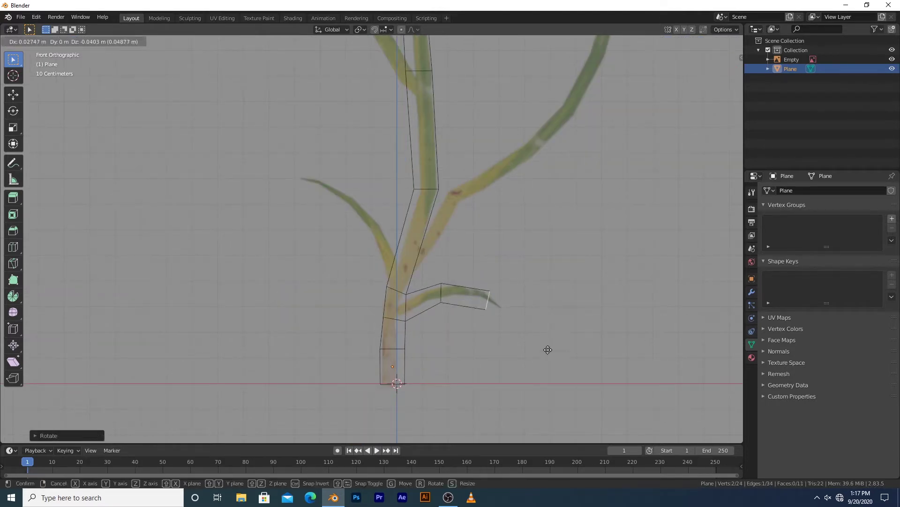
click(548, 349)
Extrude the last segment to the small right leaf's tip, rotating and narrowing its end edge.
key(e)
key(r)
key(s)
key(g)
shift+middle_drag(507, 314, 535, 346)
Add a loop cut above the lower fork and extrude two tapered segments from its left side along the small left leaf.
key(ctrl+r)
click(421, 296)
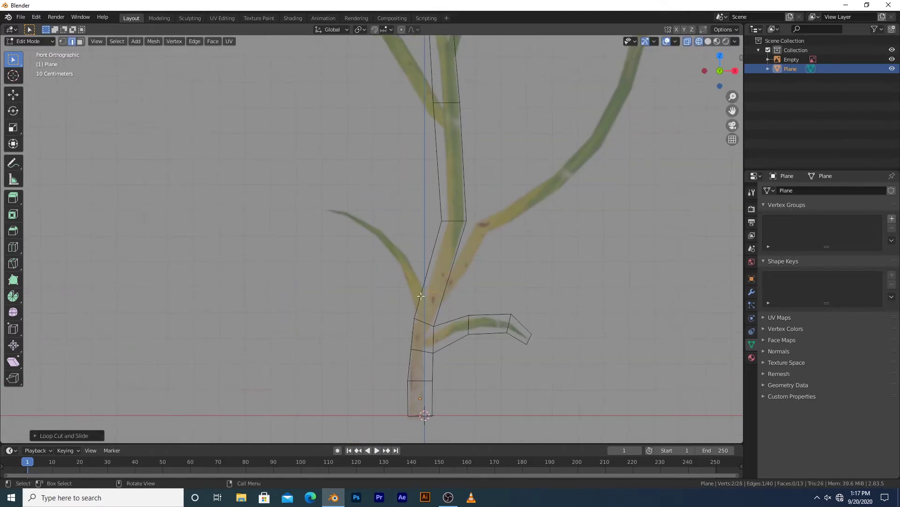
click(419, 302)
key(e)
key(r)
key(s)
key(e)
key(s)
Extrude the small left leaf to its tip, then rotate, narrow and reposition the end edge.
key(e)
key(r)
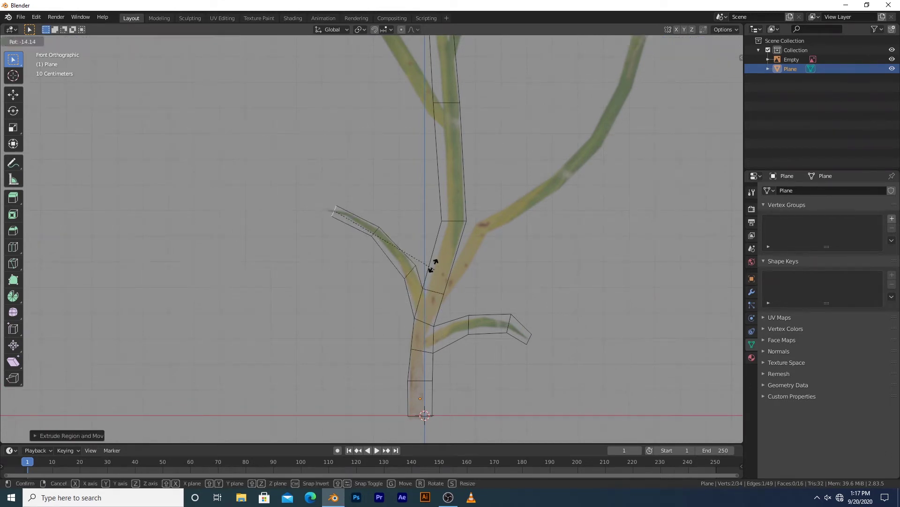
key(s)
key(g)
click(415, 307)
Add a loop cut to the stem above the small left leaf and select the right side edge beneath it.
key(ctrl+r)
click(453, 277)
click(452, 282)
click(450, 281)
shift+middle_drag(501, 381, 470, 406)
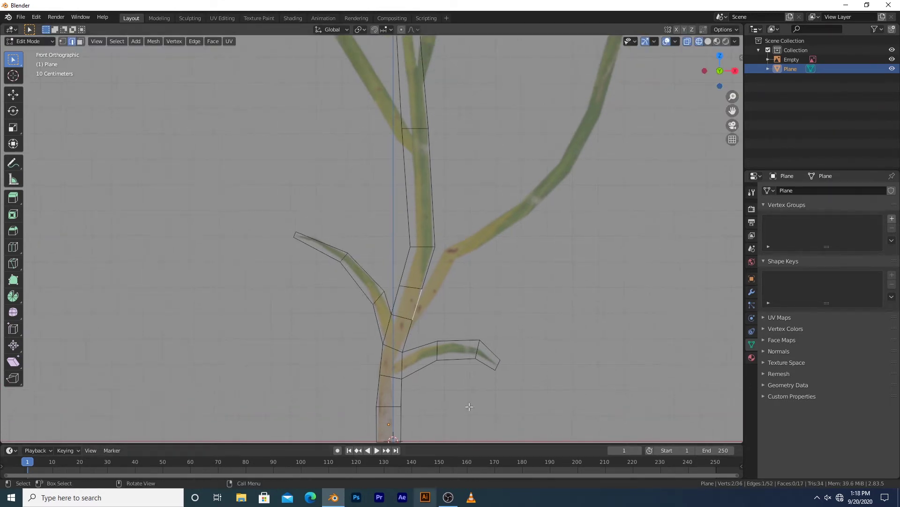
Extrude the selected edge to the first bend of the long right leaf, and rotate, move and scale it to fit.
key(e)
click(472, 311)
key(r)
click(506, 305)
key(g)
click(503, 314)
key(s)
click(478, 300)
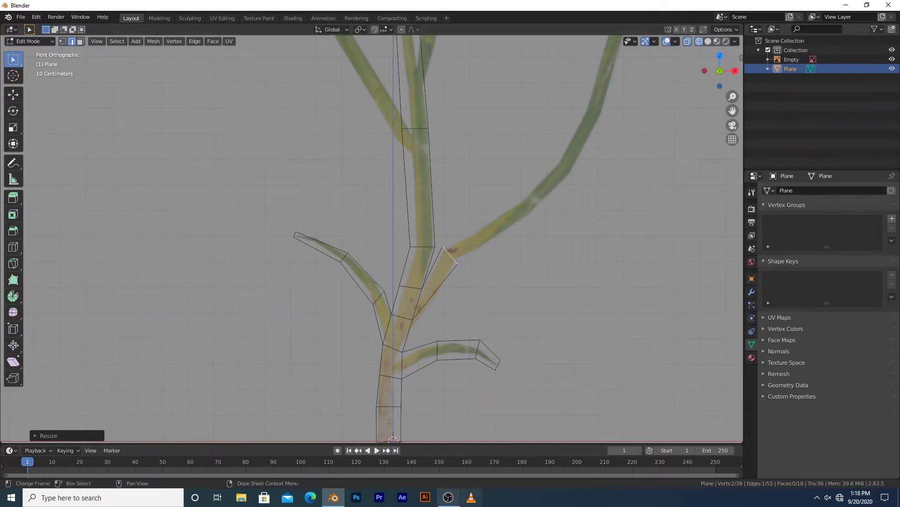
Extrude two more segments along the curve of the long right leaf.
click(453, 501)
click(453, 501)
key(e)
click(560, 244)
shift+middle_drag(561, 244, 472, 329)
key(e)
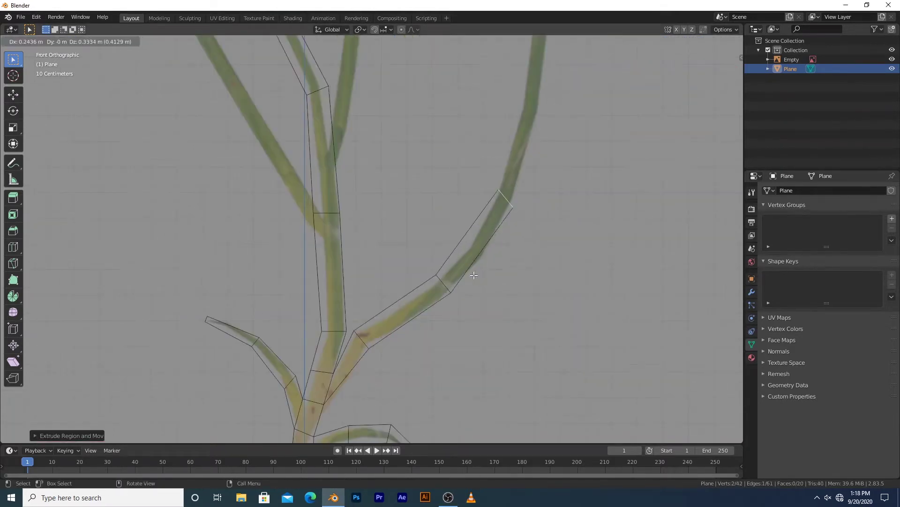
click(474, 275)
Rotate the end edge and extrude the remaining segments up to the long right leaf's tip, narrowing the end.
scroll(475, 272, down, 2)
shift+middle_drag(488, 256, 459, 363)
key(r)
click(501, 307)
key(e)
click(489, 265)
key(e)
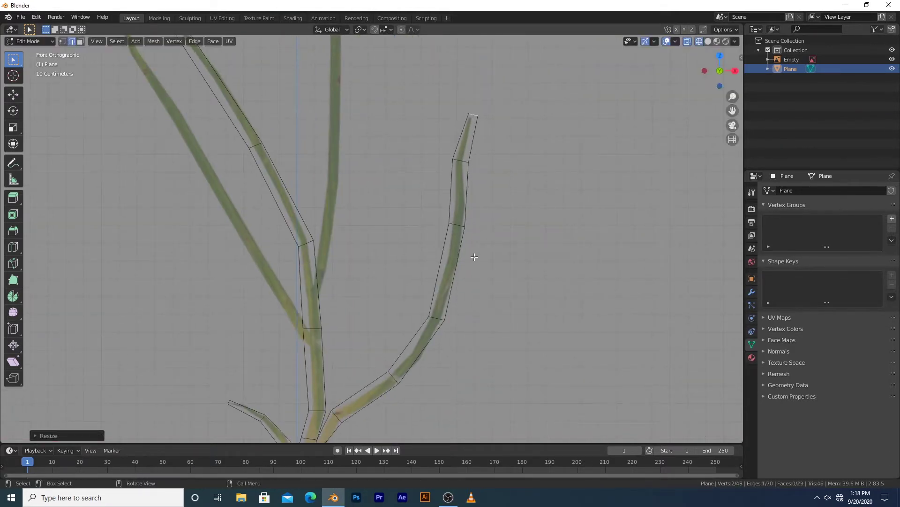
Reposition the long right leaf's tip edge and the cross edge beneath it over the reference.
key(g)
click(476, 272)
click(462, 165)
key(g)
click(463, 187)
Add two loop cuts to the upper stem where the tall central leaf branches off, and select the right side edge.
shift+middle_drag(462, 202, 479, 246)
key(ctrl+r)
click(338, 344)
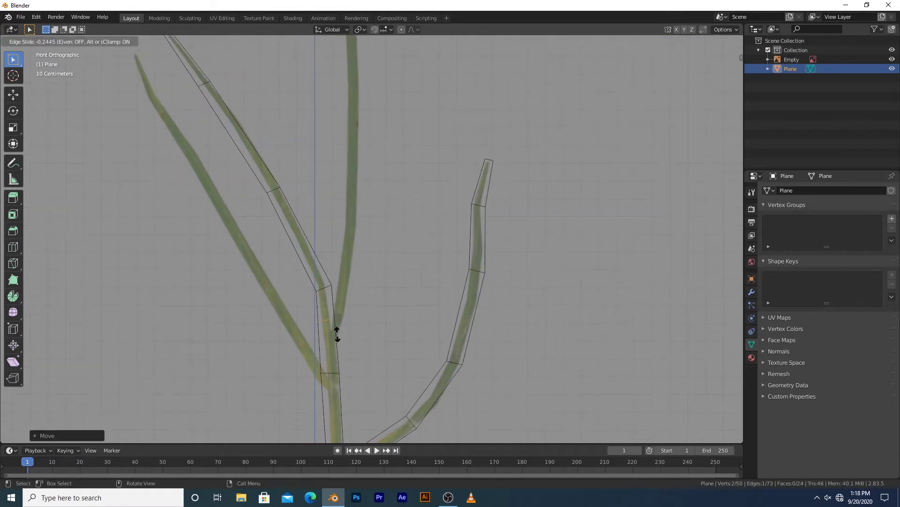
click(336, 331)
key(ctrl+r)
click(338, 350)
click(337, 350)
Extrude the first segment of the tall central leaf from the stem's side edge, then rotate and position its end edge.
key(e)
key(r)
click(373, 336)
key(g)
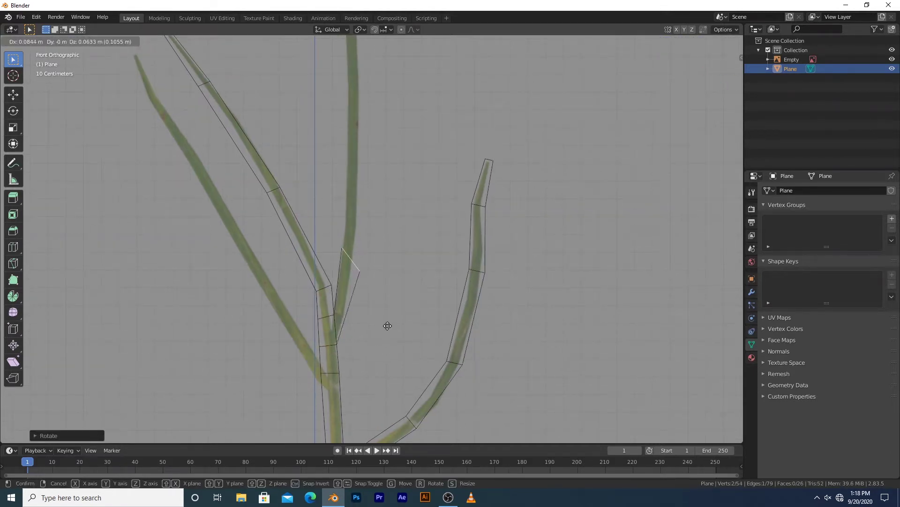
click(384, 323)
key(r)
click(440, 249)
shift+middle_drag(443, 259, 435, 357)
Extrude three more segments up to the tall central leaf's tip, rotating and narrowing the end edge.
key(e)
click(391, 269)
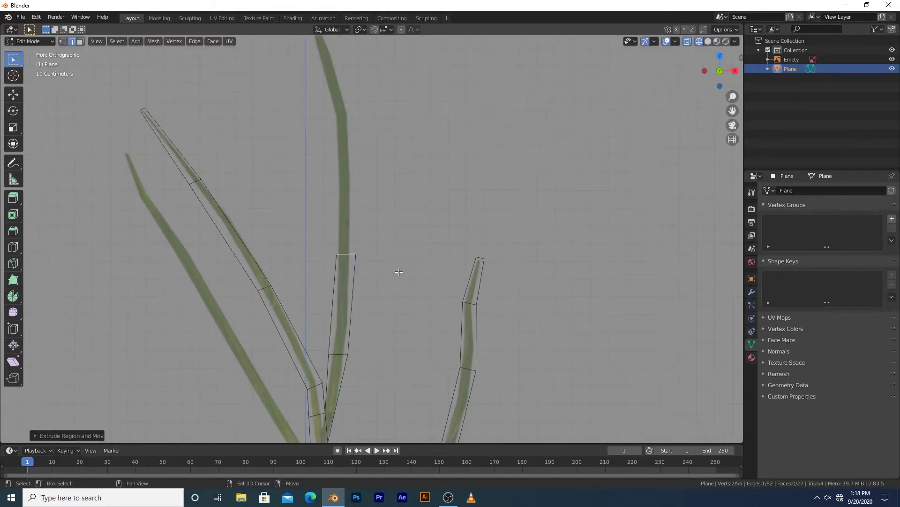
key(e)
click(395, 136)
key(e)
click(360, 202)
key(r)
click(424, 260)
key(s)
click(364, 229)
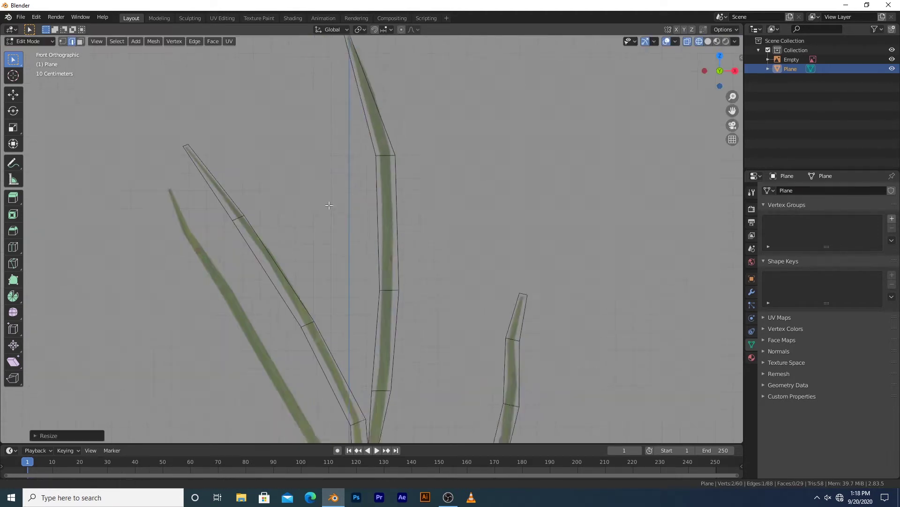
Loop-cut the stem where the outer left leaf branches off, and extrude and align the leaf's first short segment.
shift+middle_drag(329, 206, 384, 125)
key(ctrl+r)
click(416, 386)
click(409, 388)
key(e)
click(397, 368)
key(r)
click(452, 416)
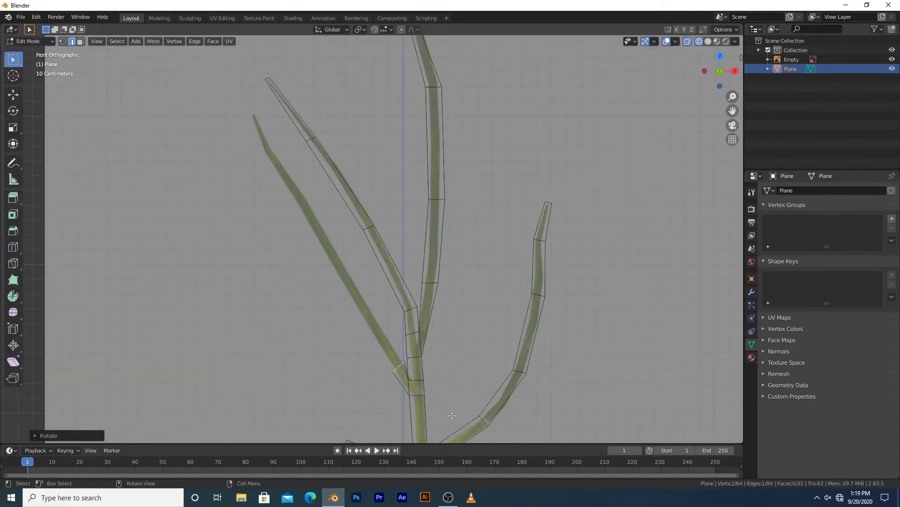
key(g)
click(418, 387)
Extrude three more segments along the outer left leaf, following the reference.
shift+middle_drag(406, 383, 381, 326)
key(e)
click(365, 294)
key(e)
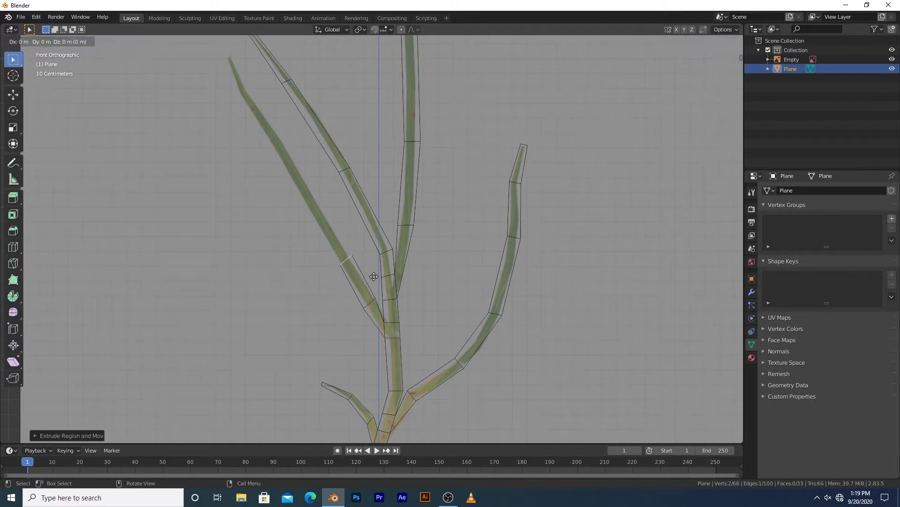
click(366, 264)
key(e)
click(346, 234)
Extrude the outer left leaf's tip, narrow, rotate and place it, and reposition the cross edge beneath it.
key(e)
click(345, 238)
key(s)
click(284, 144)
key(r)
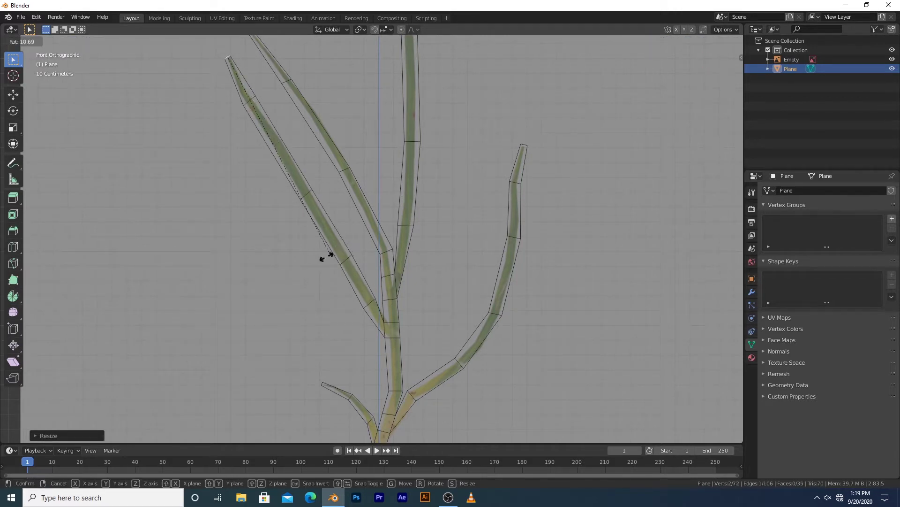
click(320, 267)
key(g)
click(316, 261)
click(252, 100)
key(g)
click(379, 322)
Hide the Empty holding the reference image so only the grass mesh is shown.
scroll(380, 315, down, 2)
mouse_move(381, 306)
shift+middle_down()
mouse_move(367, 286)
mouse_move(398, 320)
mouse_move(387, 312)
shift+middle_up()
scroll(390, 294, down, 1)
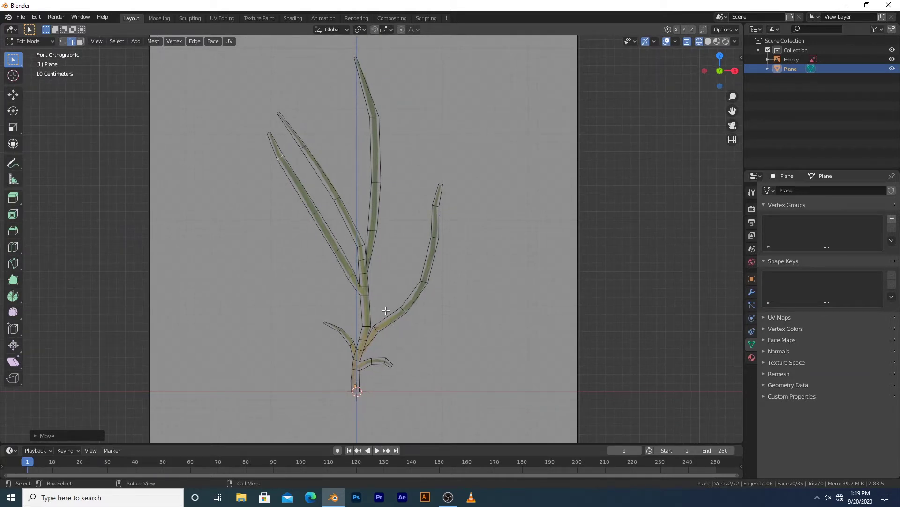
shift+middle_drag(372, 298, 369, 298)
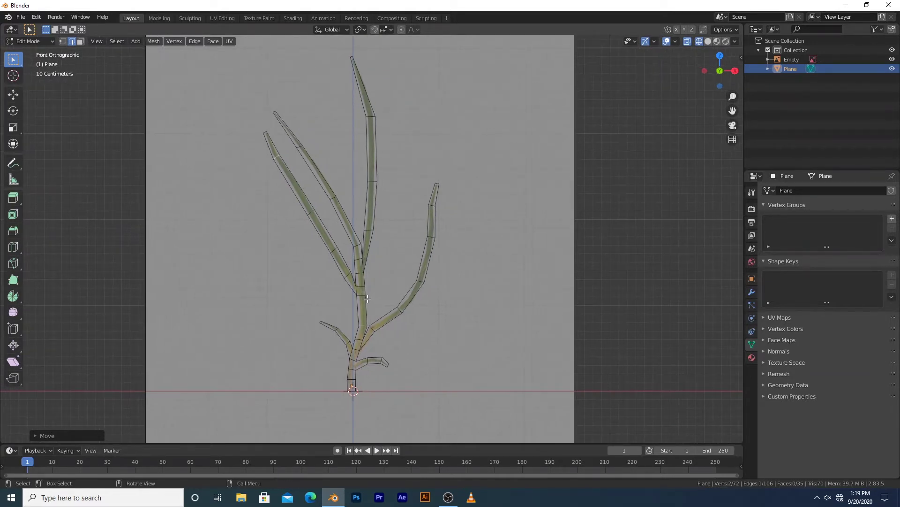
click(892, 59)
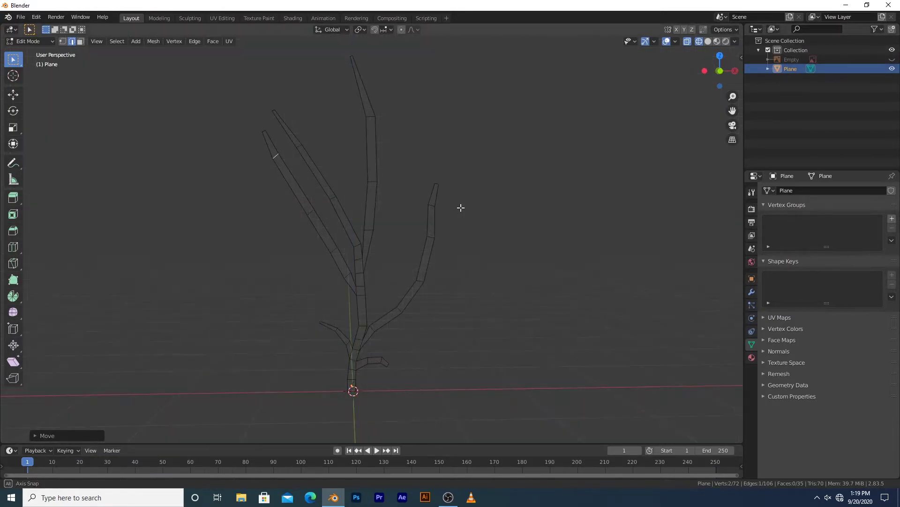
Add a lengthwise loop cut through the main stem and its leaf, and move it about 0.03 m along Y.
middle_drag(462, 207, 385, 290)
scroll(385, 291, up, 3)
key(ctrl+r)
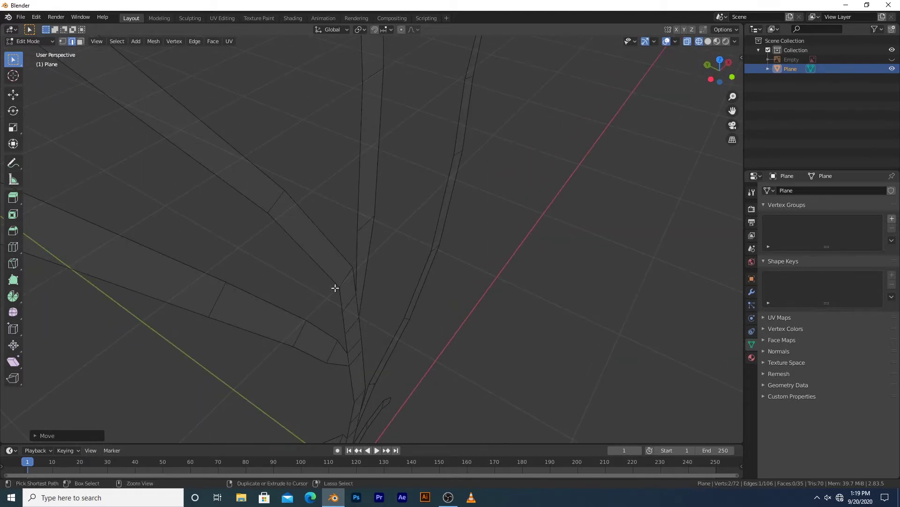
click(344, 279)
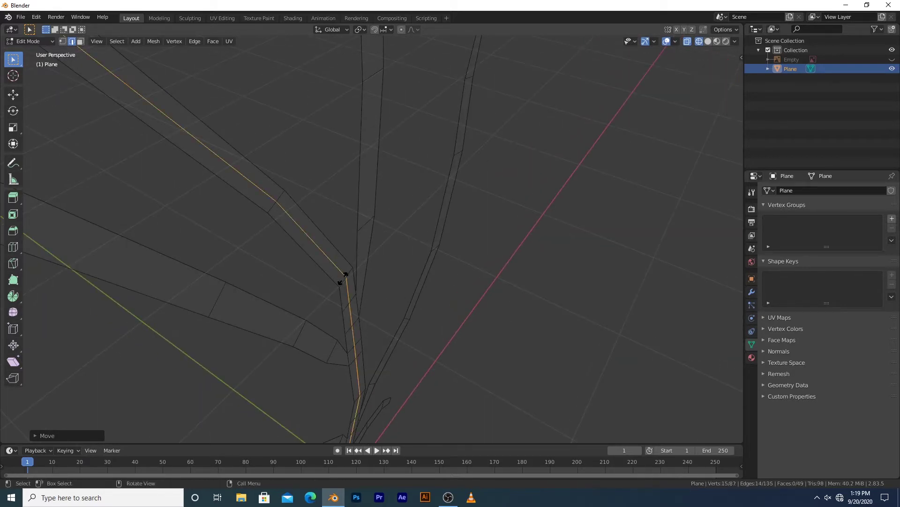
click(344, 276)
middle_drag(358, 277, 371, 280)
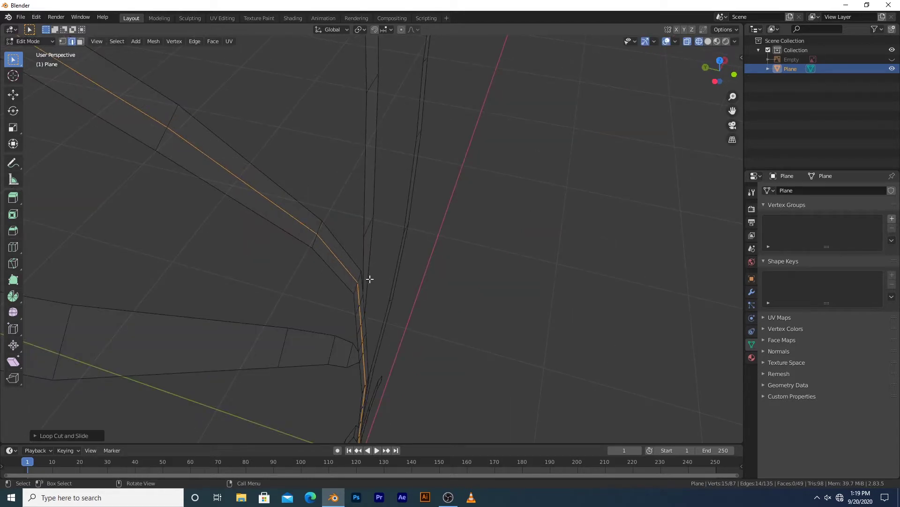
key(g)
key(y)
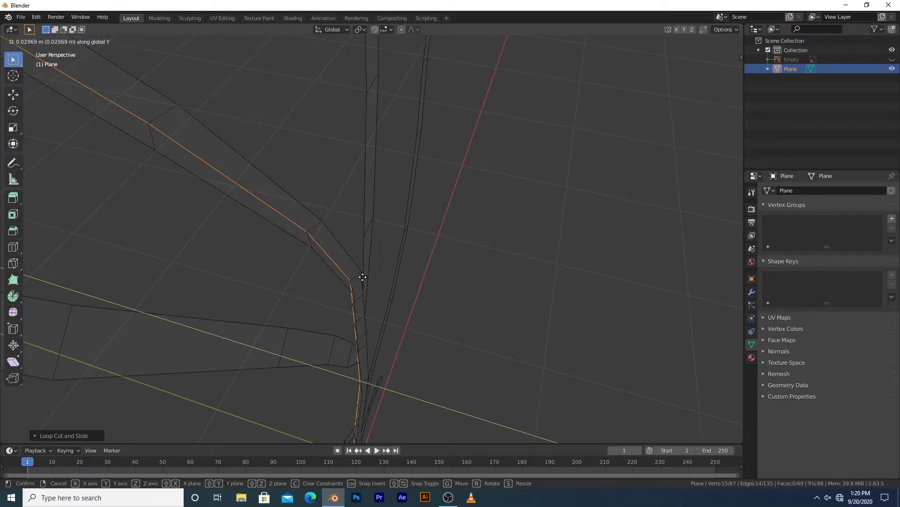
click(363, 276)
Switch to solid shading and add a centred lengthwise loop cut along the tall central leaf.
mouse_move(362, 275)
middle_down()
mouse_move(375, 252)
mouse_move(359, 237)
mouse_move(315, 240)
mouse_move(423, 245)
mouse_move(349, 250)
mouse_move(410, 279)
middle_up()
key(z)
click(408, 252)
key(ctrl+r)
click(356, 279)
right_click(361, 274)
Offset the tall central leaf's centre edges along Y, leaving the edge that runs into the stem out of the selection.
key(g)
key(y)
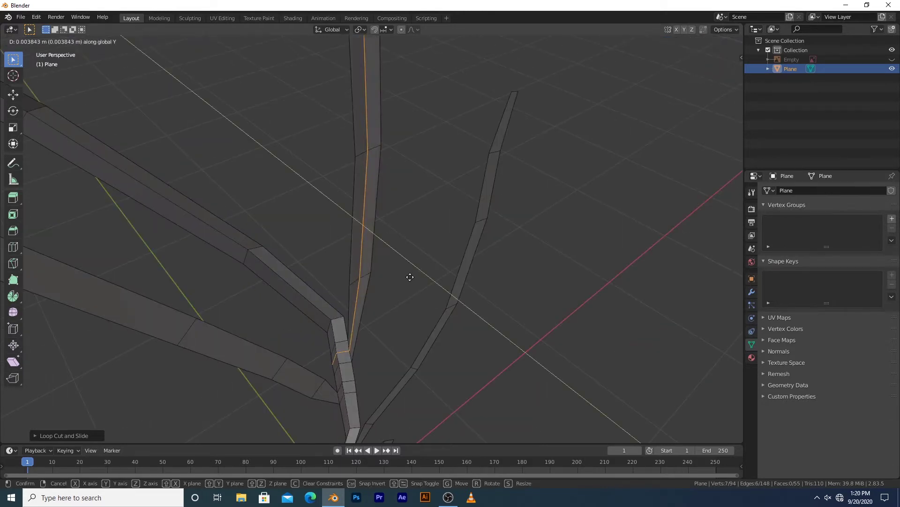
click(410, 277)
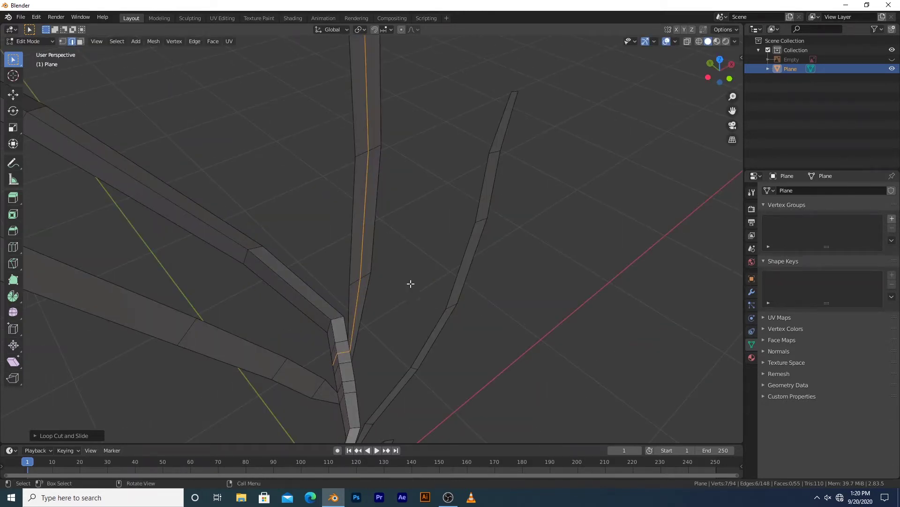
middle_drag(411, 284, 288, 372)
key(b)
drag(292, 364, 332, 404)
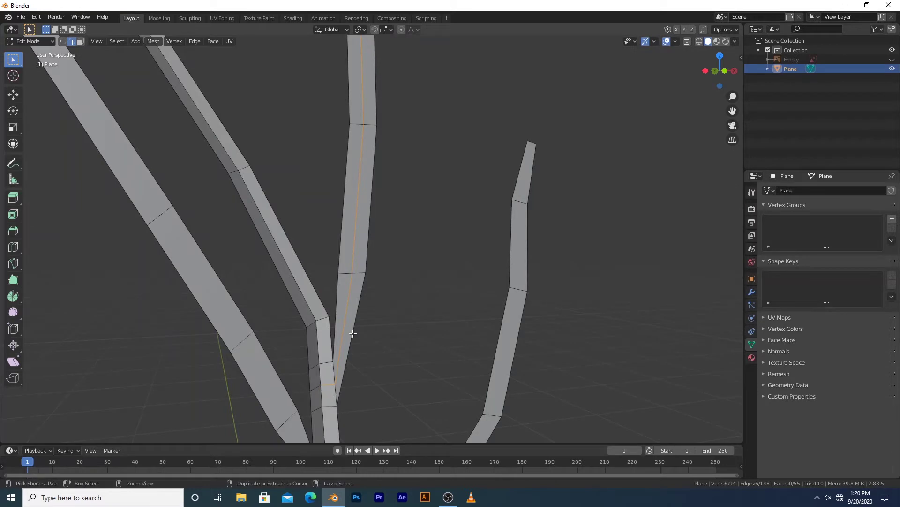
shift+middle_drag(346, 314, 392, 323)
key(g)
click(410, 280)
Move the small lower right leaf's lengthwise centre edges about 0.03 m along Y.
middle_drag(410, 281, 429, 399)
middle_drag(431, 323, 388, 175)
key(g)
key(y)
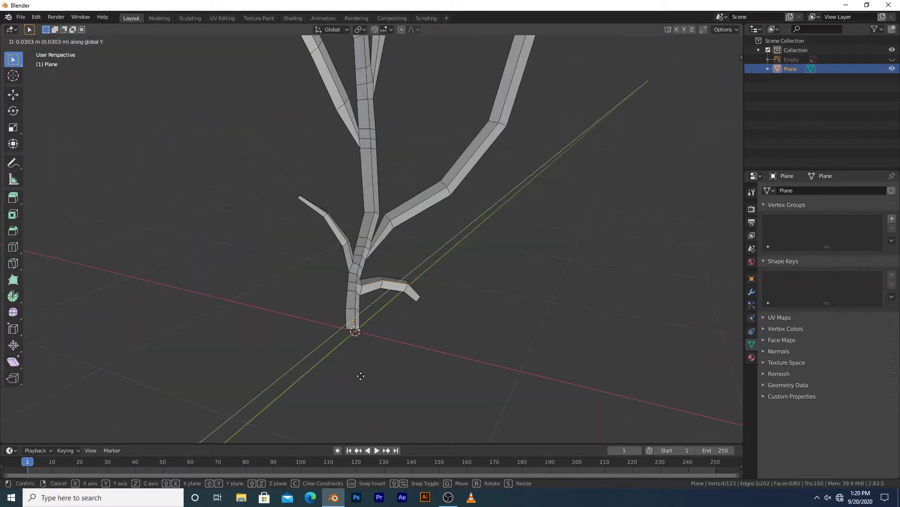
click(374, 342)
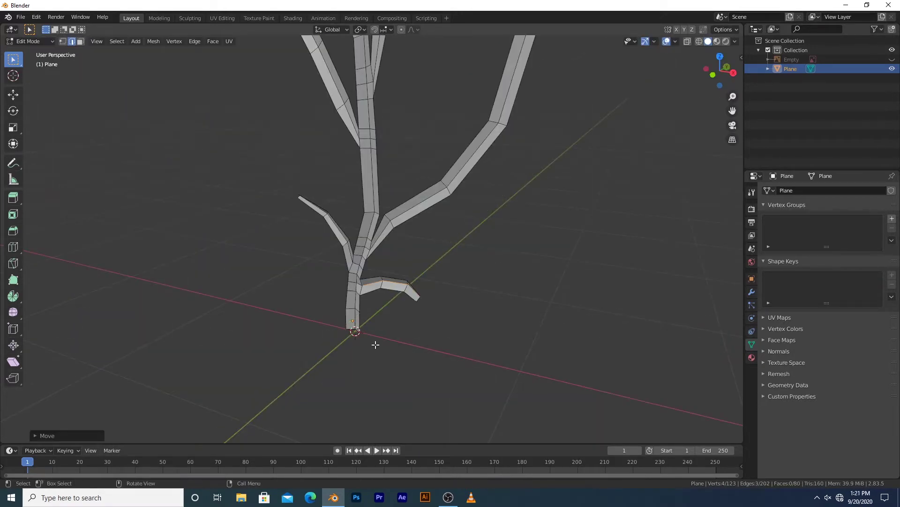
Select the entire mesh in front view and unwrap it with Project From View.
middle_drag(381, 342, 430, 309)
key(1)
scroll(433, 323, down, 2)
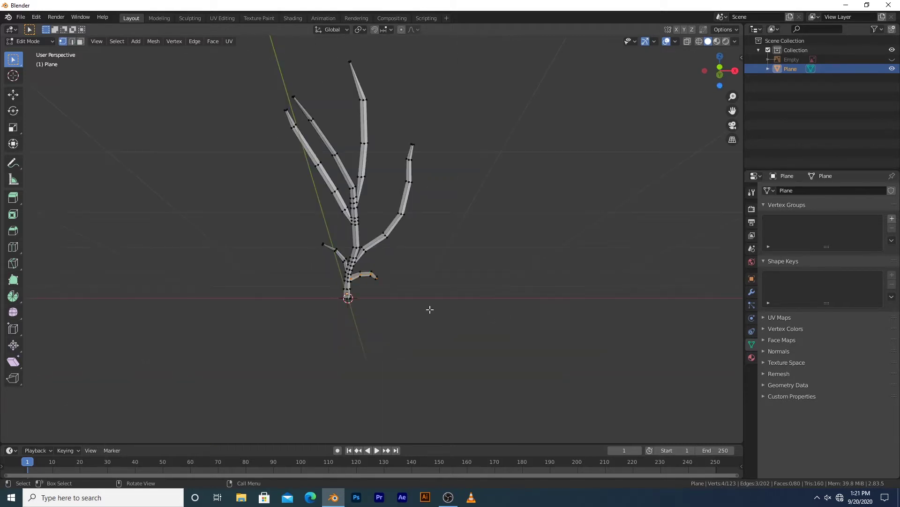
key(KP_1)
shift+middle_drag(452, 215, 454, 276)
key(a)
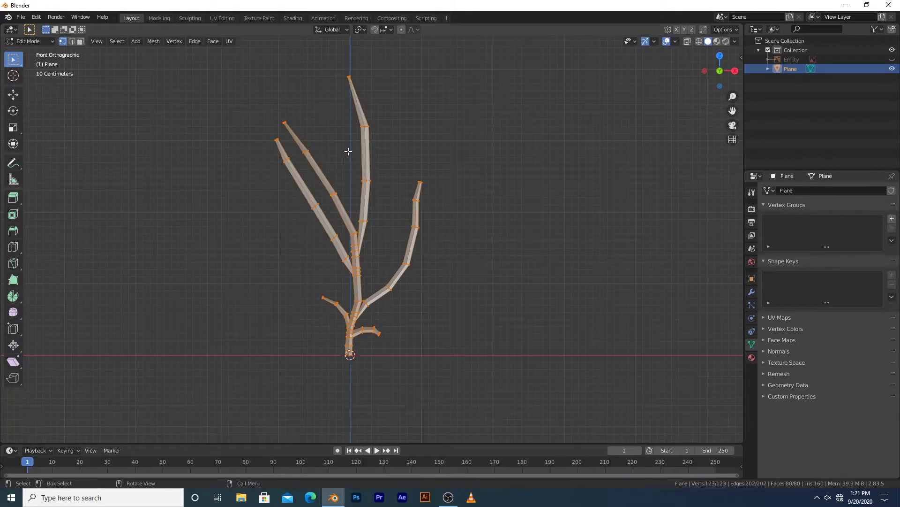
key(u)
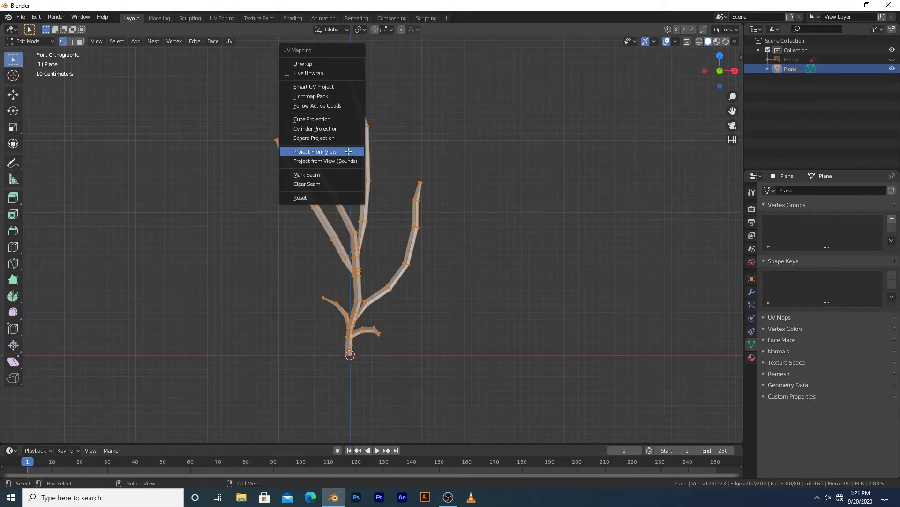
click(348, 151)
Switch to the UV Editing workspace and open grass_diff.png from the Siloute Tutorial textures folder.
click(217, 18)
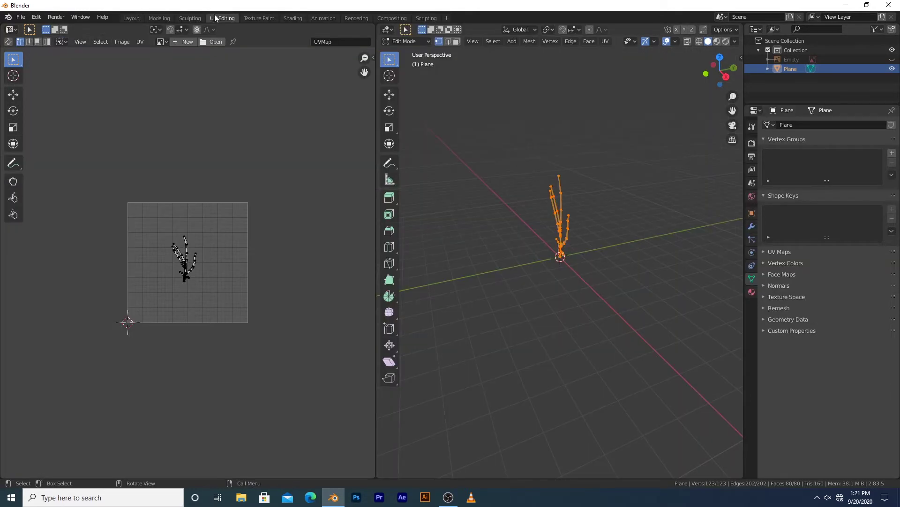
click(209, 42)
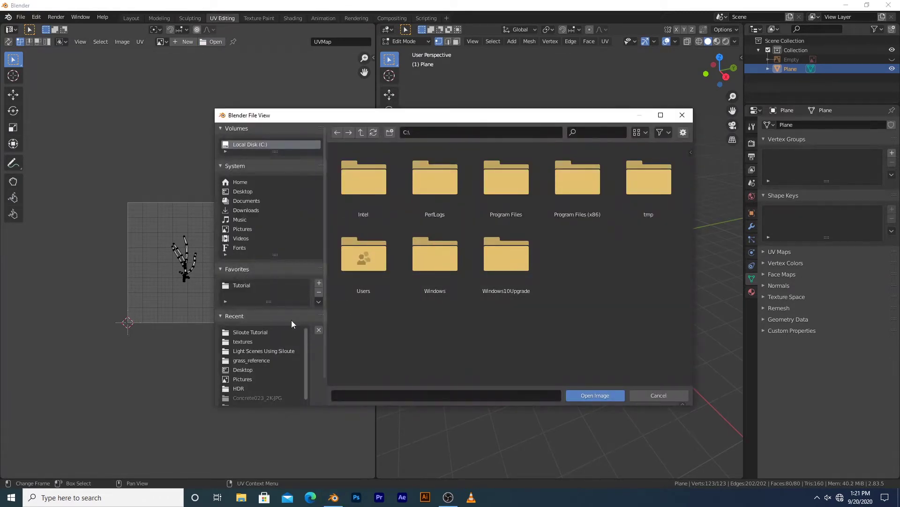
click(269, 332)
click(438, 183)
double_click(438, 182)
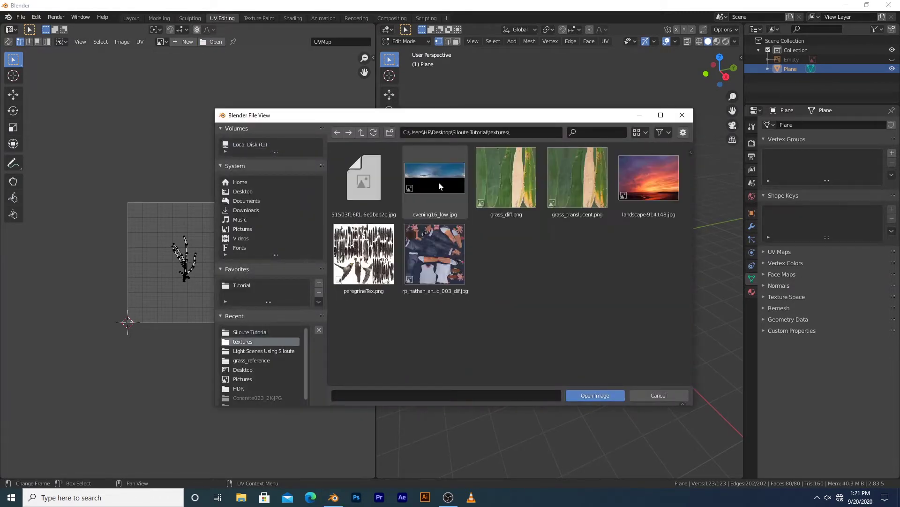
double_click(506, 178)
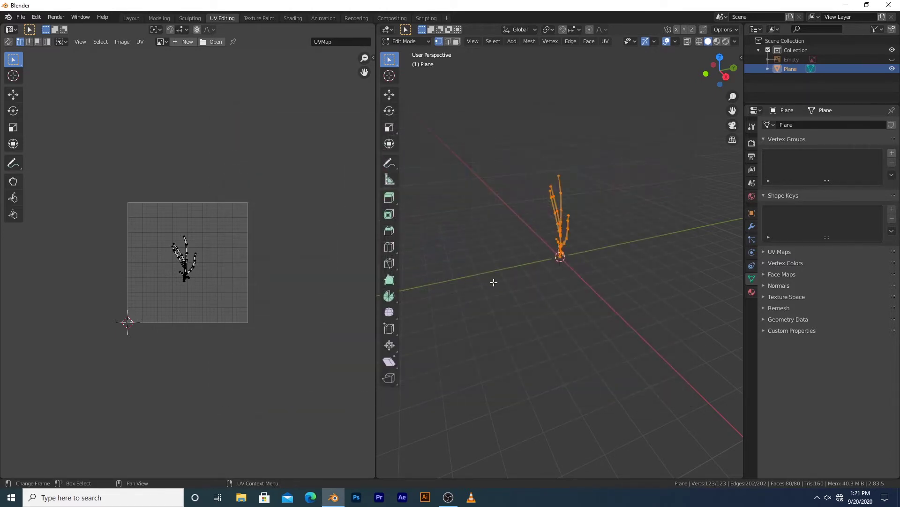
Select only the faces of the small lower right leaf in the front view, up to where it joins the stem.
scroll(202, 253, down, 5)
middle_drag(199, 220, 187, 161)
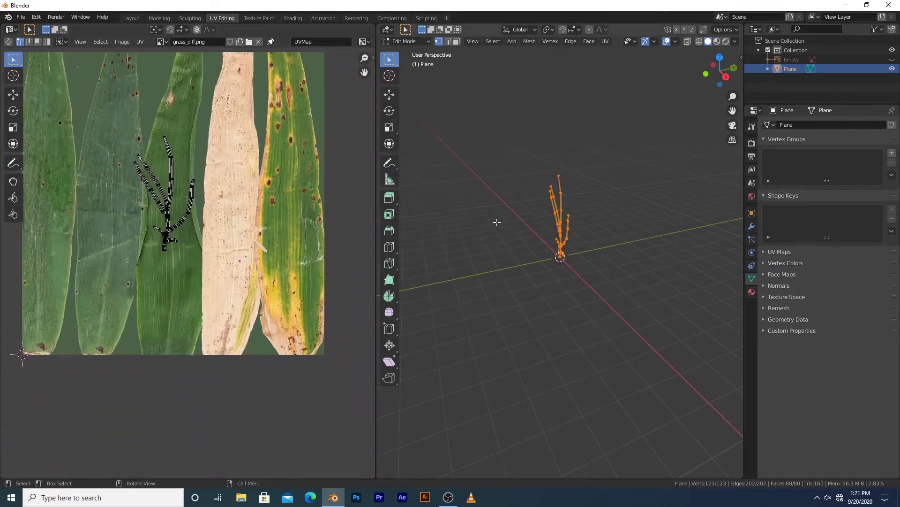
key(KP_1)
scroll(529, 143, up, 8)
shift+middle_drag(525, 239, 509, 364)
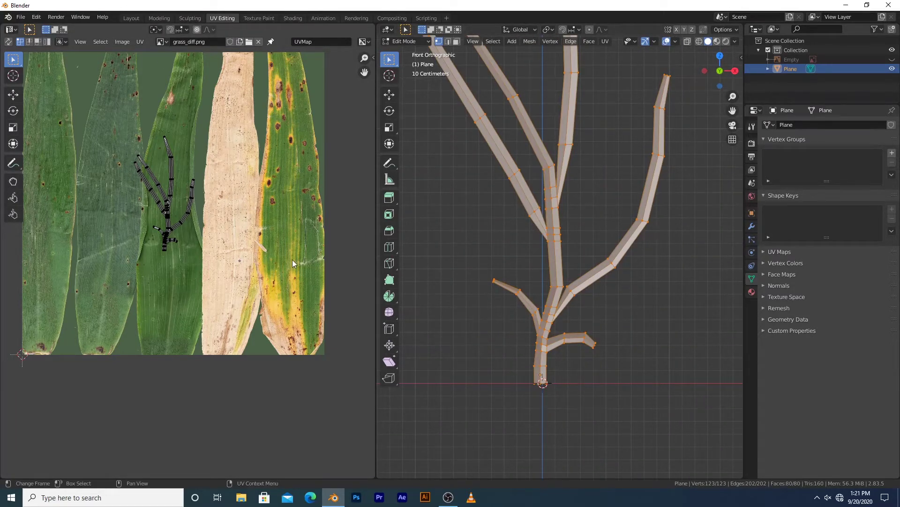
middle_drag(326, 177, 318, 190)
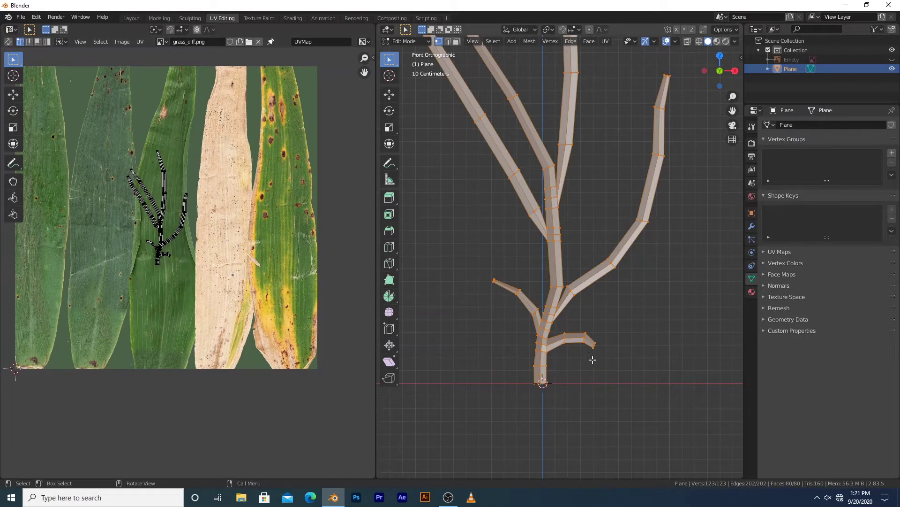
click(556, 378)
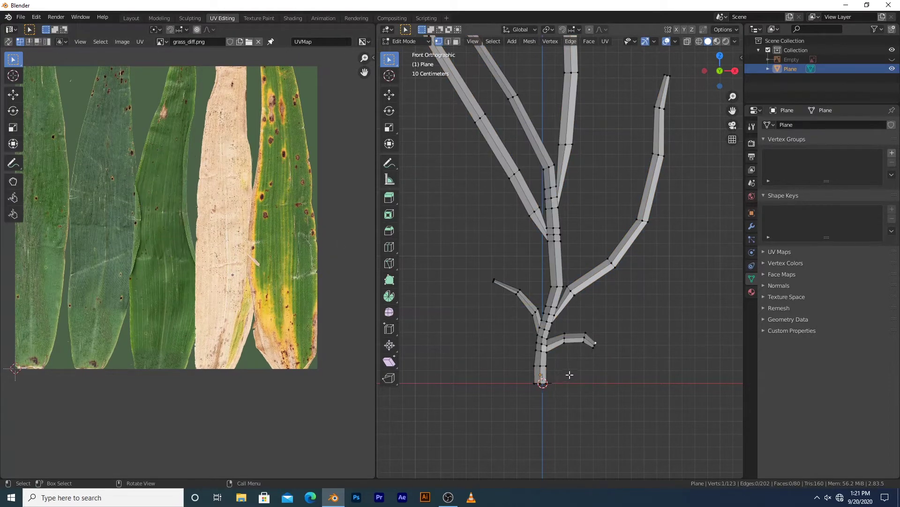
shift+middle_drag(604, 358, 658, 256)
scroll(567, 324, up, 4)
drag(688, 351, 573, 262)
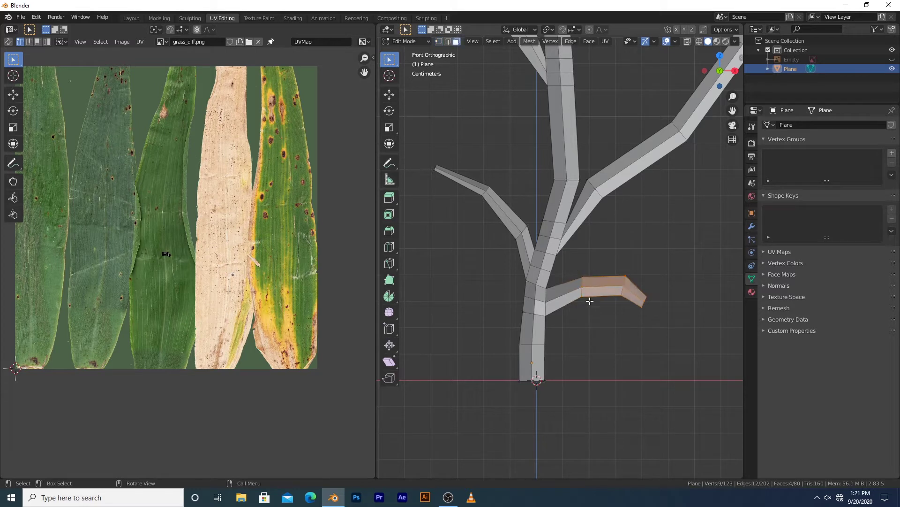
key(ctrl+l)
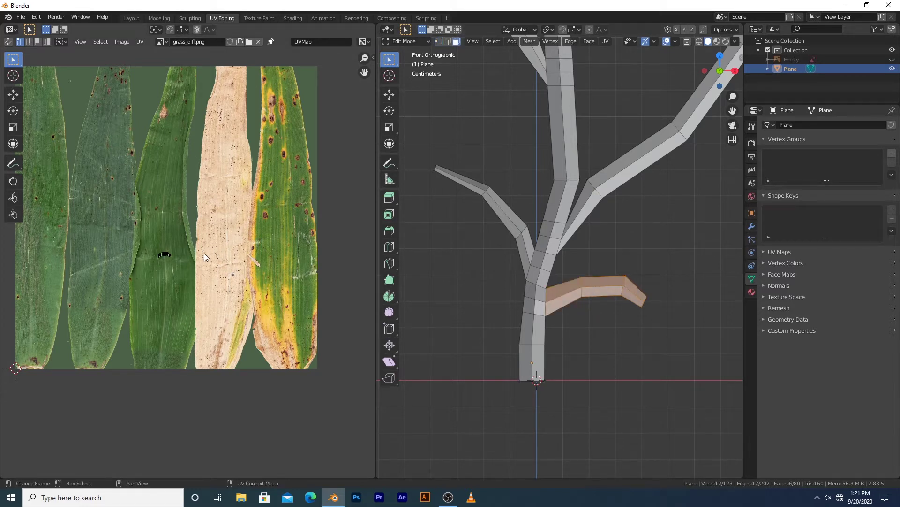
Rotate the small leaf's UVs upright, move them onto the yellow-green leaf of the texture and scale them up.
key(a)
key(r)
click(143, 182)
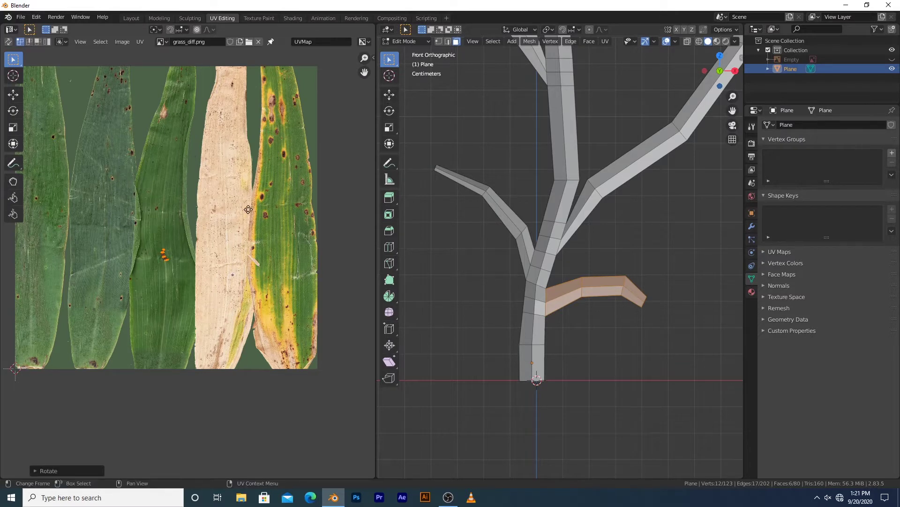
key(g)
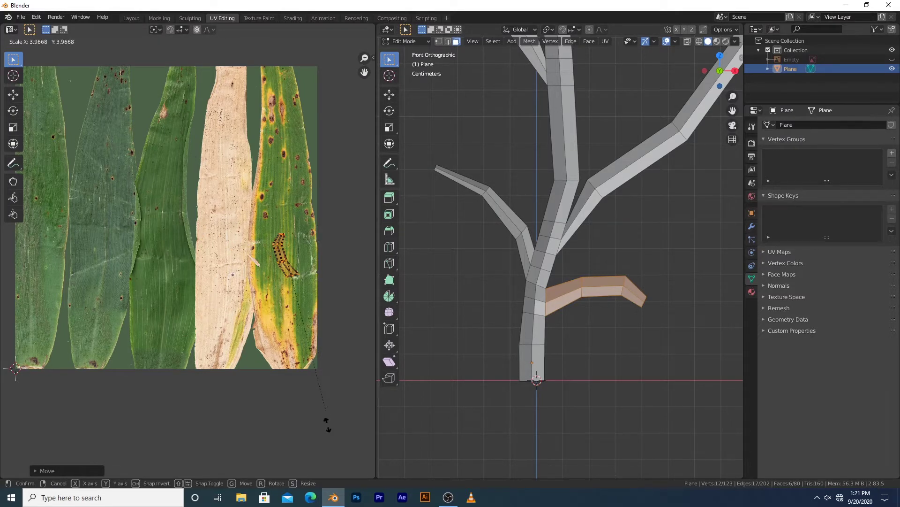
click(345, 45)
scroll(336, 142, up, 1)
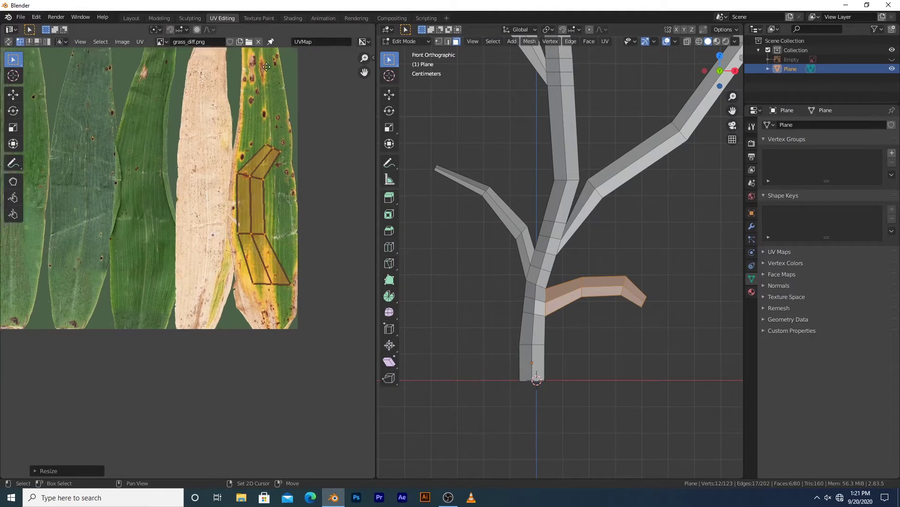
scroll(266, 195, down, 3)
scroll(266, 195, up, 3)
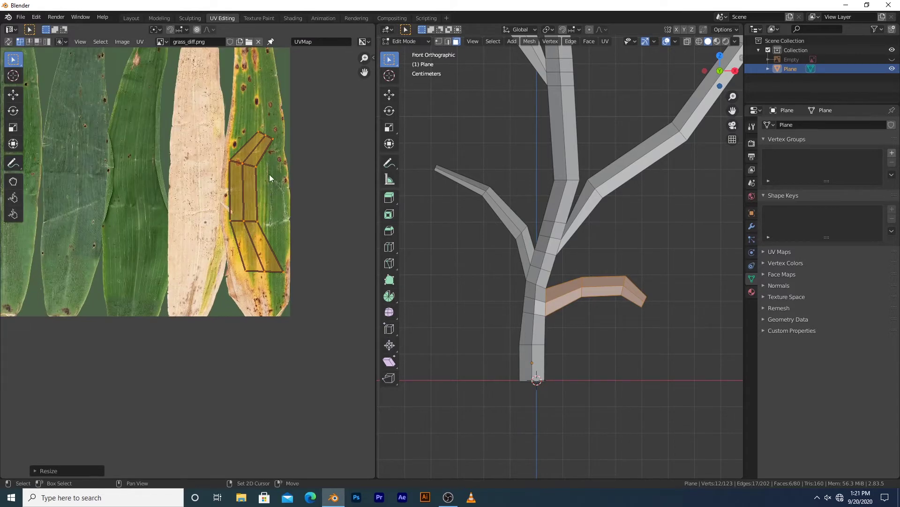
Scale down the small leaf's UVs slightly and shift their middle section sideways to straighten the strip on the yellow-green leaf.
key(s)
click(256, 182)
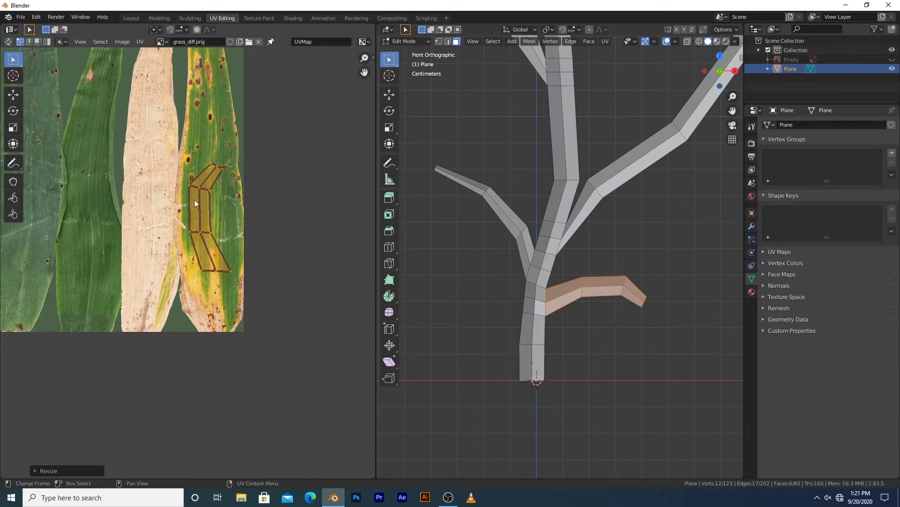
drag(220, 241, 221, 241)
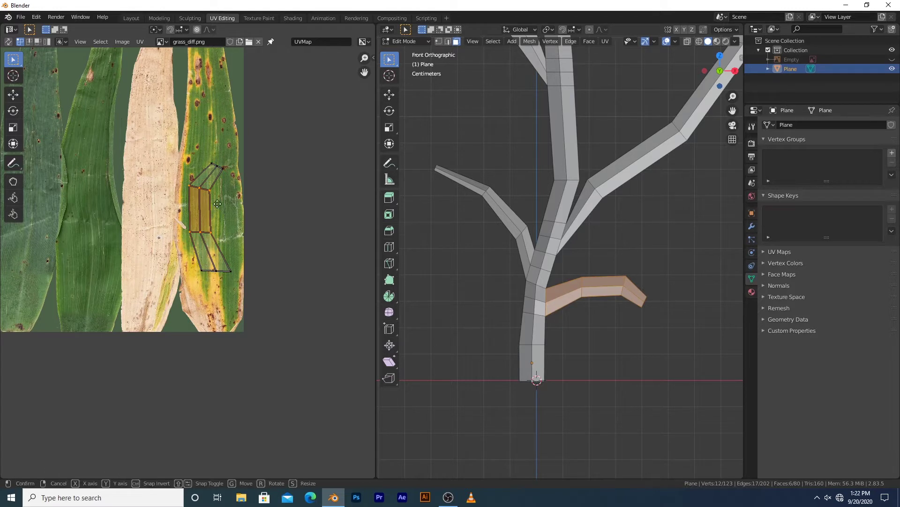
key(g)
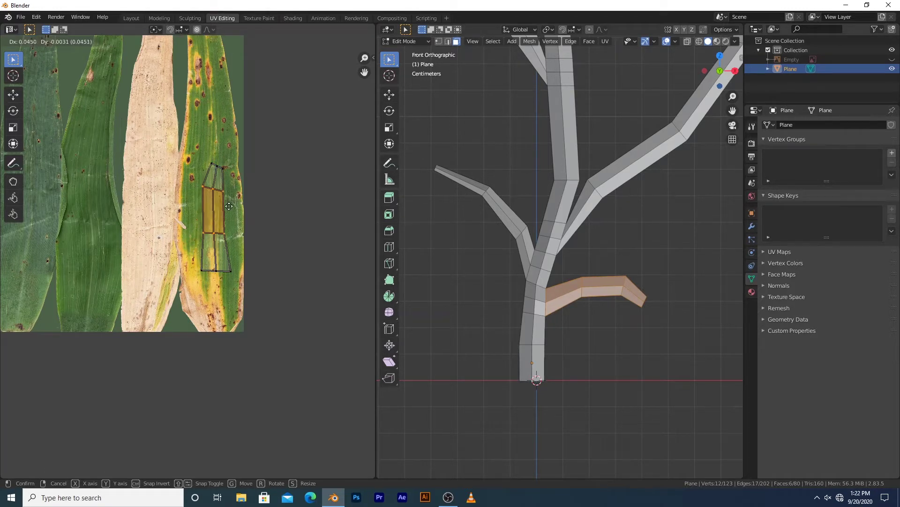
click(224, 217)
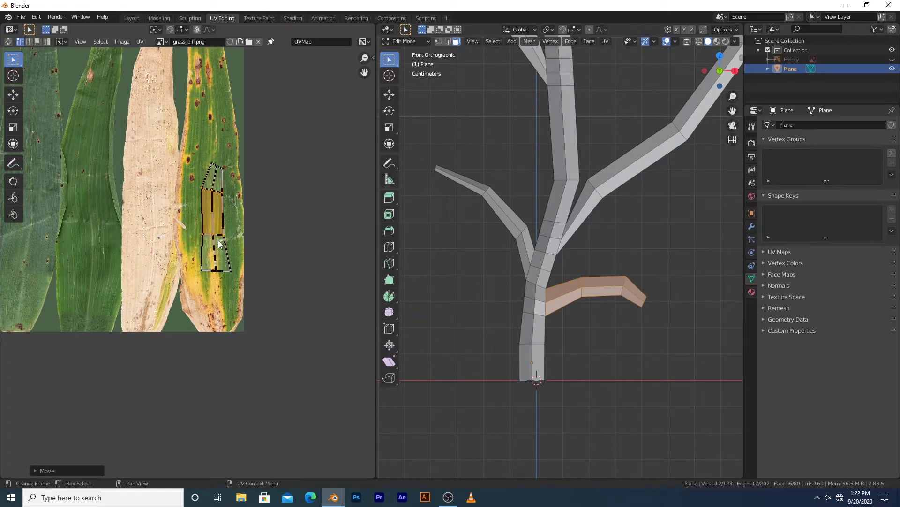
click(248, 288)
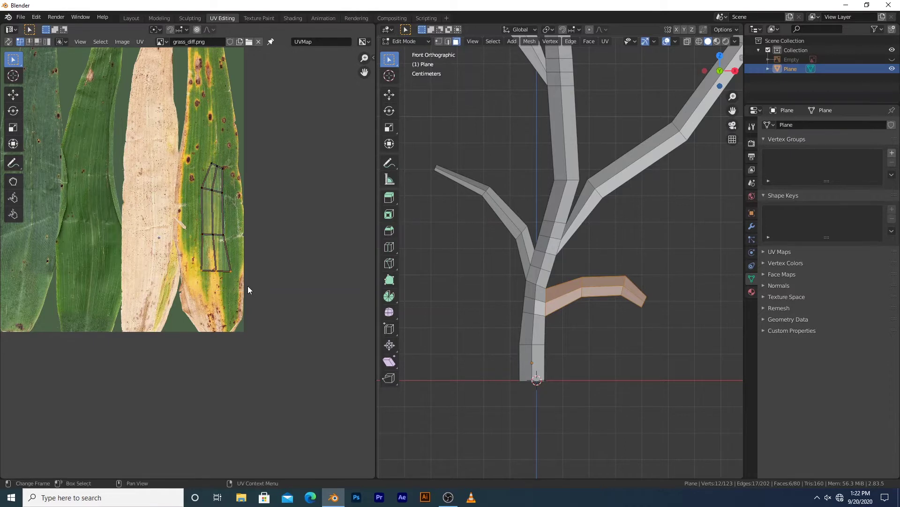
Select the main stem together with its connected long leaf, the inner of the two long leaves on the left.
scroll(545, 191, down, 3)
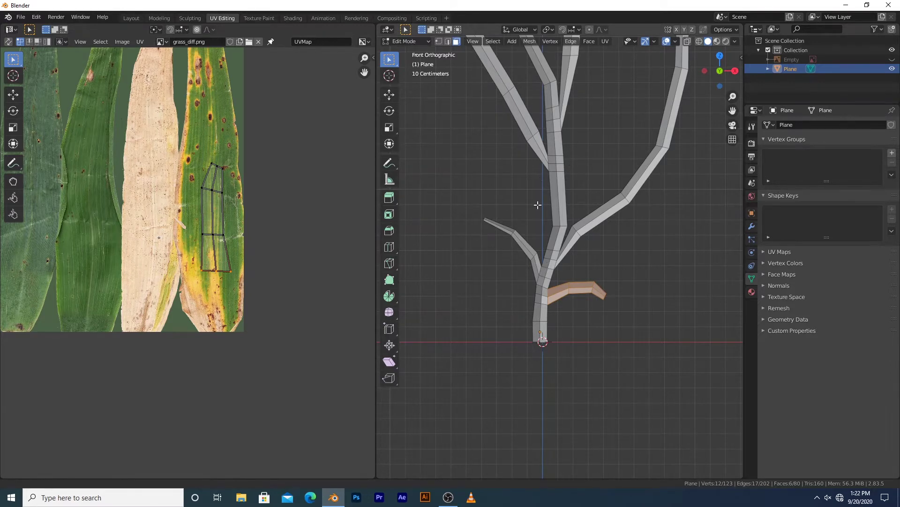
shift+middle_drag(537, 203, 516, 284)
shift+middle_drag(488, 94, 553, 303)
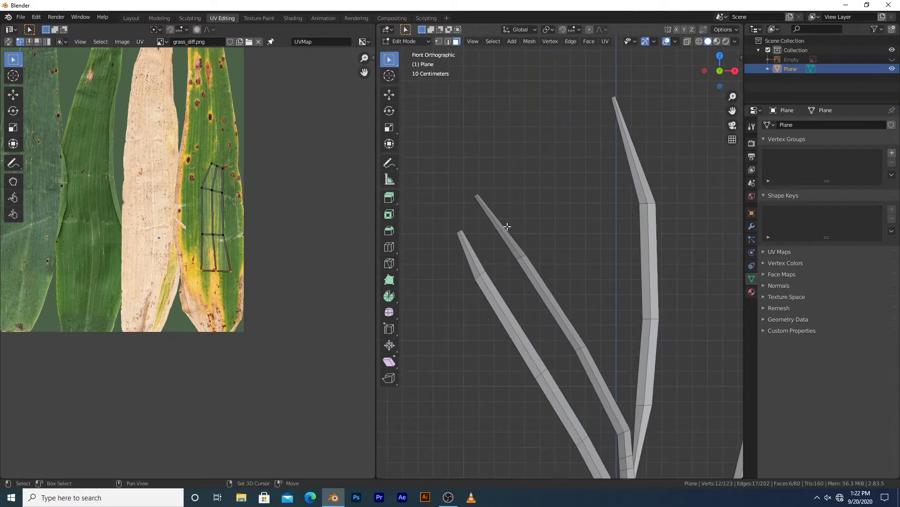
key(b)
drag(485, 196, 625, 444)
click(625, 442)
key(ctrl+l)
shift+middle_drag(624, 443, 604, 401)
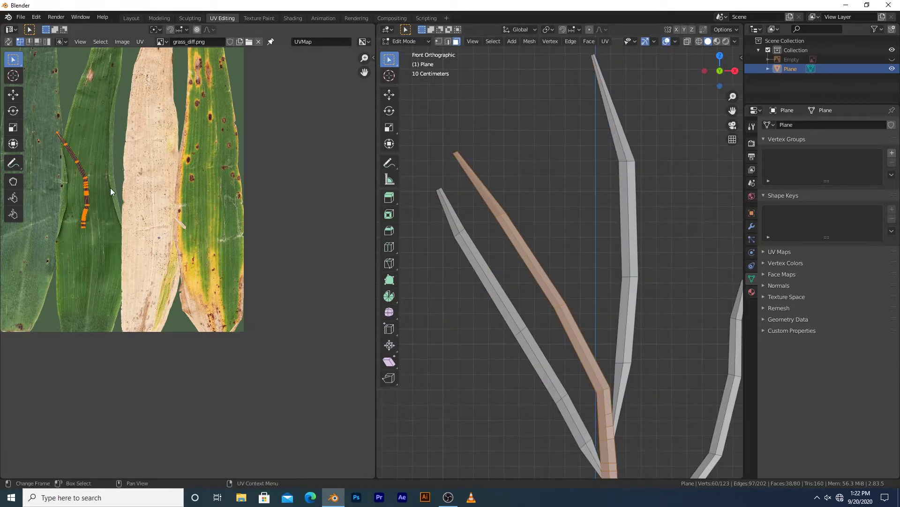
Move the stem and long leaf's UVs onto the yellow-green leaf of the texture and scale them up.
key(g)
click(233, 209)
key(s)
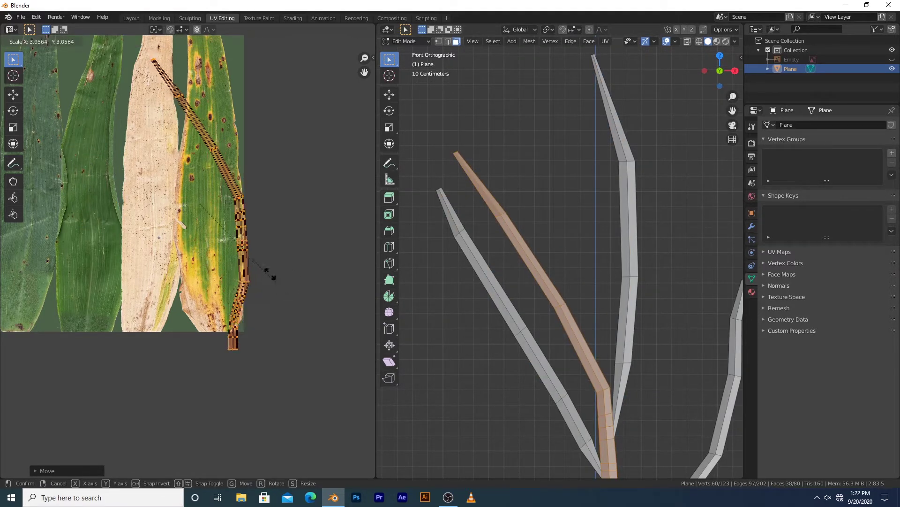
click(256, 244)
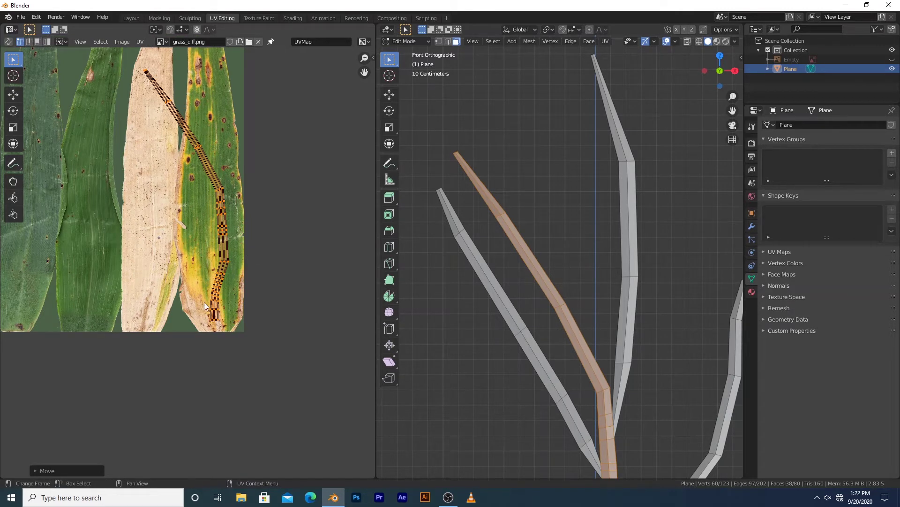
Rotate the UVs at the stem's base with proportional editing enabled, bending the rest of the strip along.
drag(205, 288, 240, 351)
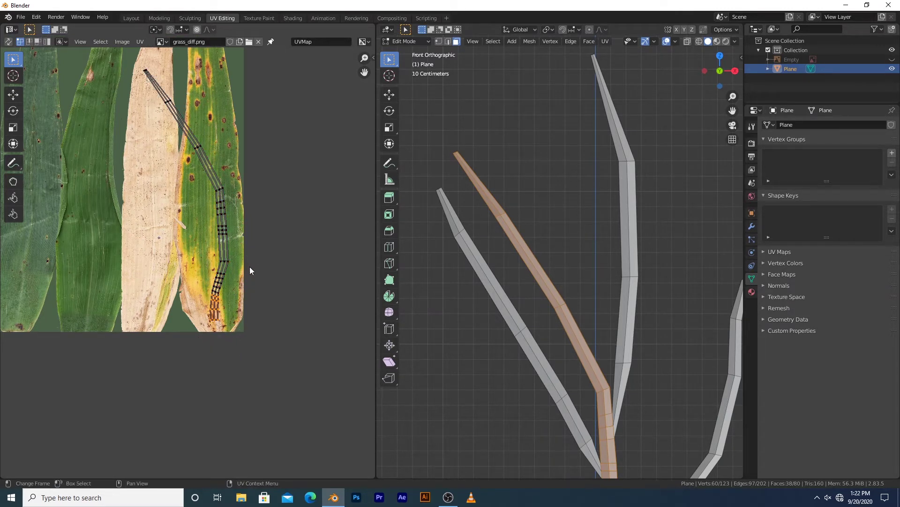
key(o)
key(r)
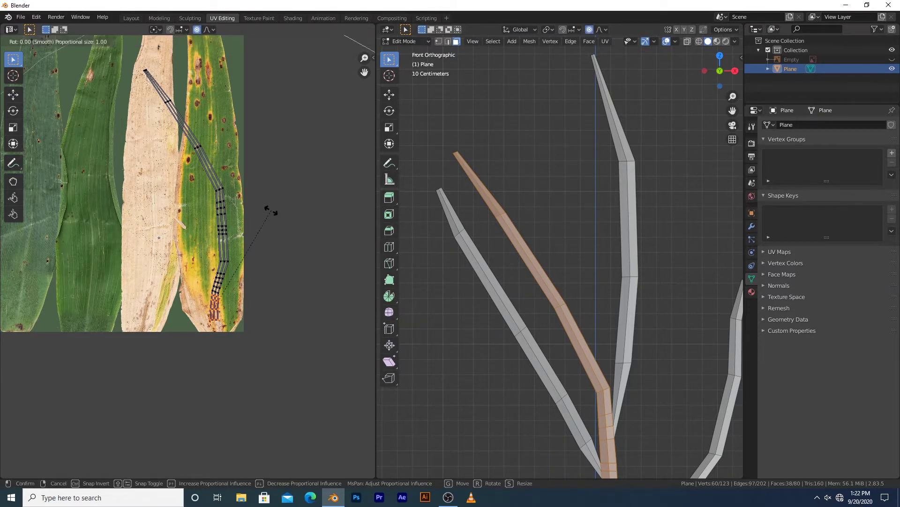
click(195, 179)
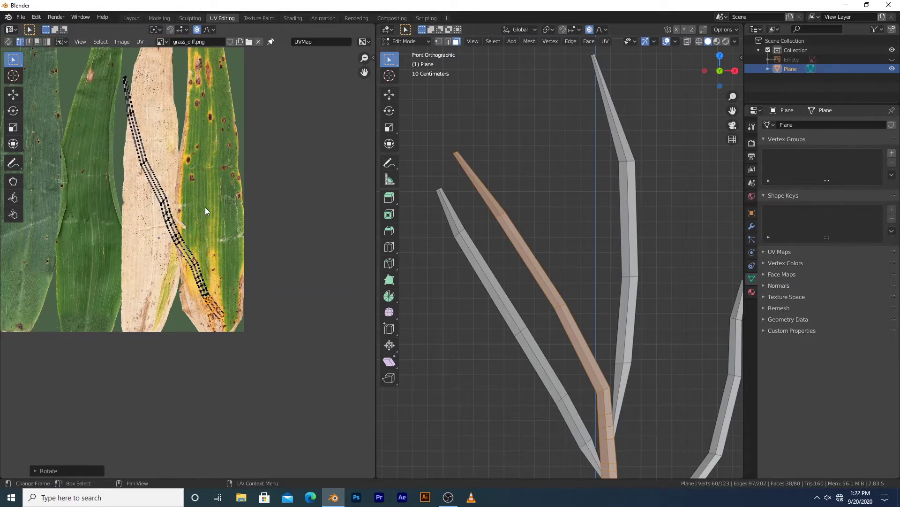
Rotate the whole stem and long leaf UV strip upright and move it inside the yellow-green leaf.
key(r)
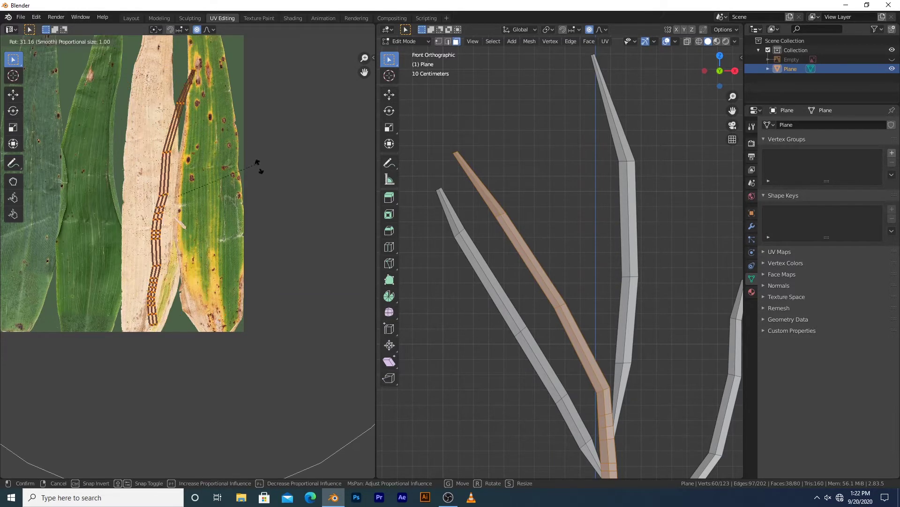
click(257, 154)
key(g)
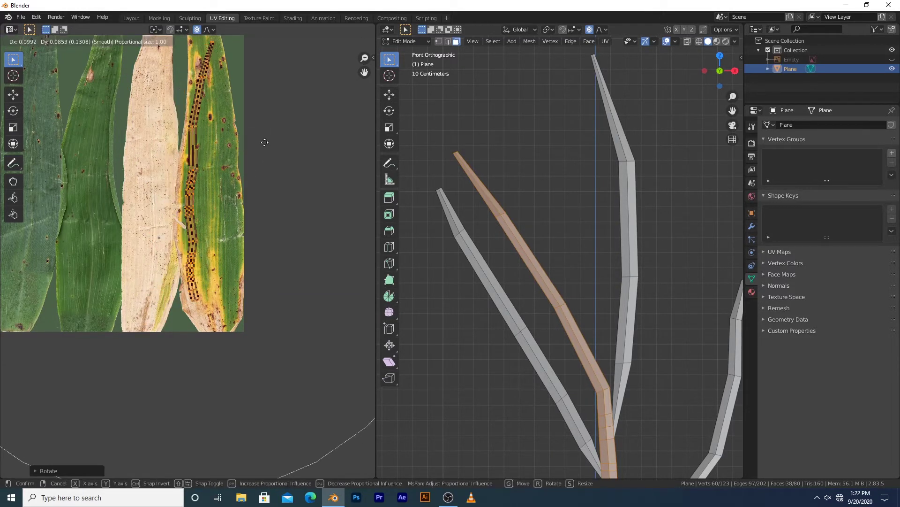
click(260, 164)
key(g)
click(263, 164)
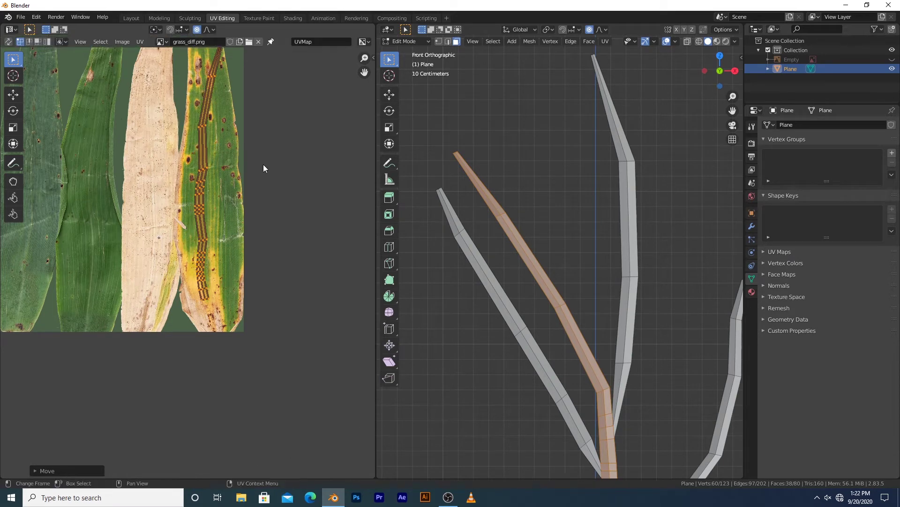
middle_drag(252, 155, 258, 170)
key(g)
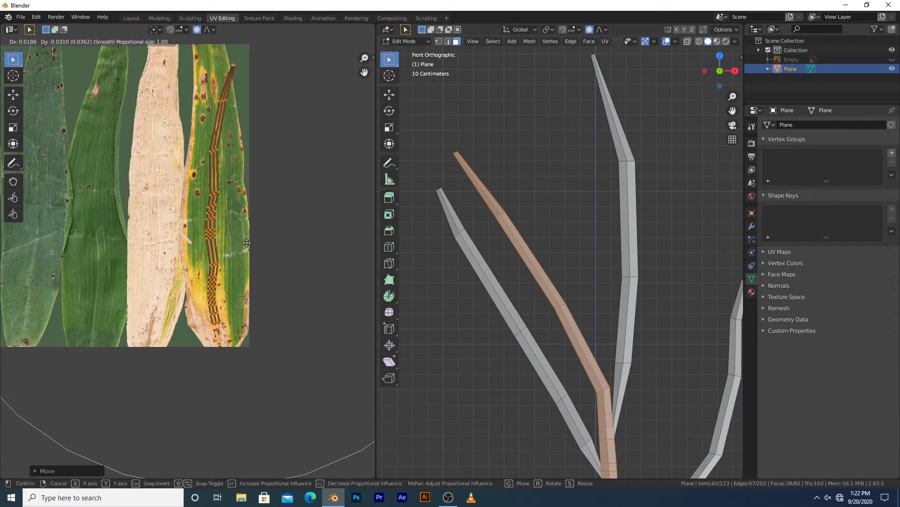
click(254, 239)
Turn off proportional editing and move the UVs of the long leaf's tip sideways to line up with the strip.
shift+middle_drag(611, 358, 586, 108)
shift+middle_drag(608, 297, 609, 249)
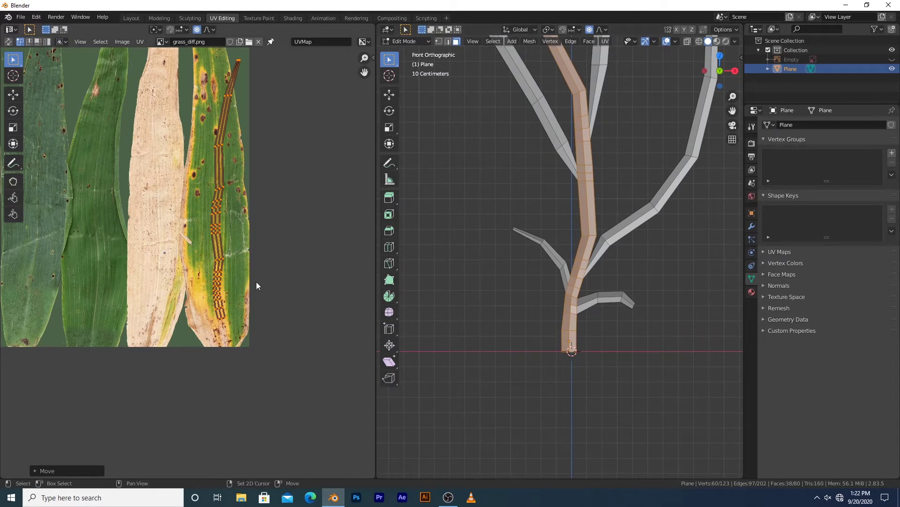
middle_drag(274, 240, 283, 280)
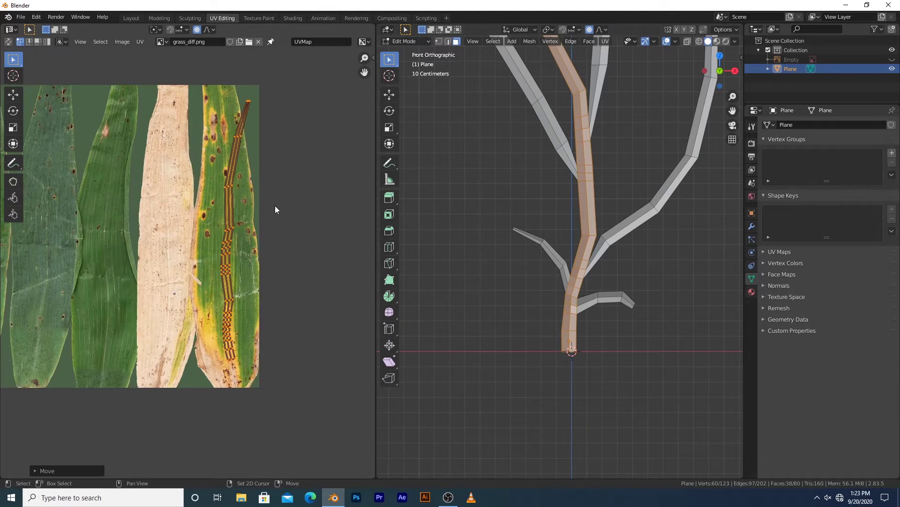
shift+middle_drag(580, 126, 608, 249)
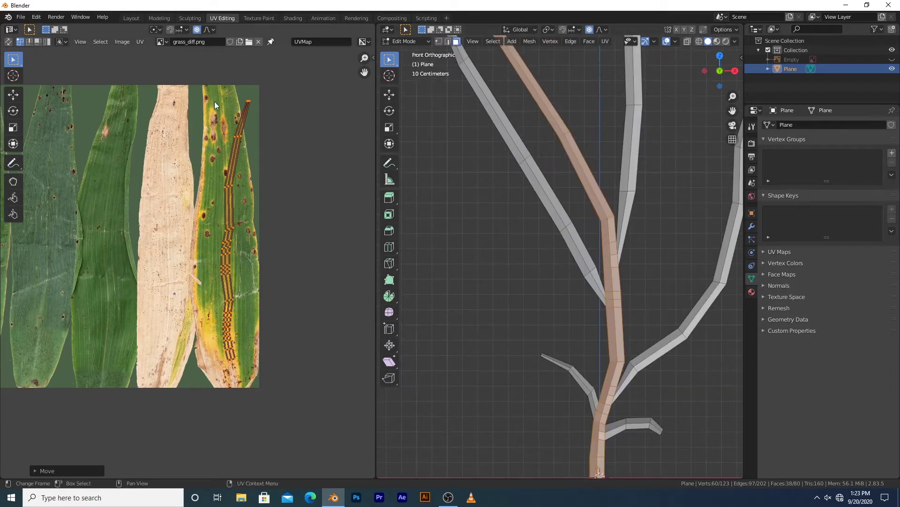
drag(218, 89, 272, 136)
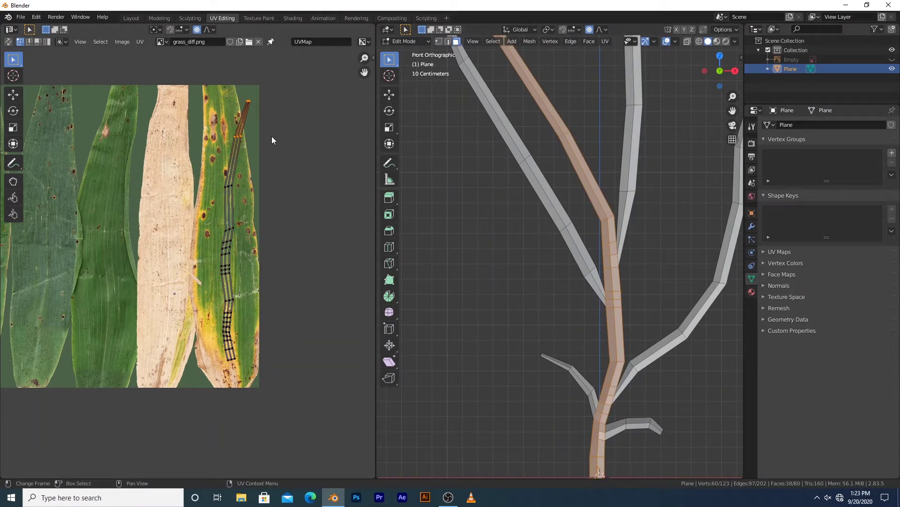
key(o)
key(g)
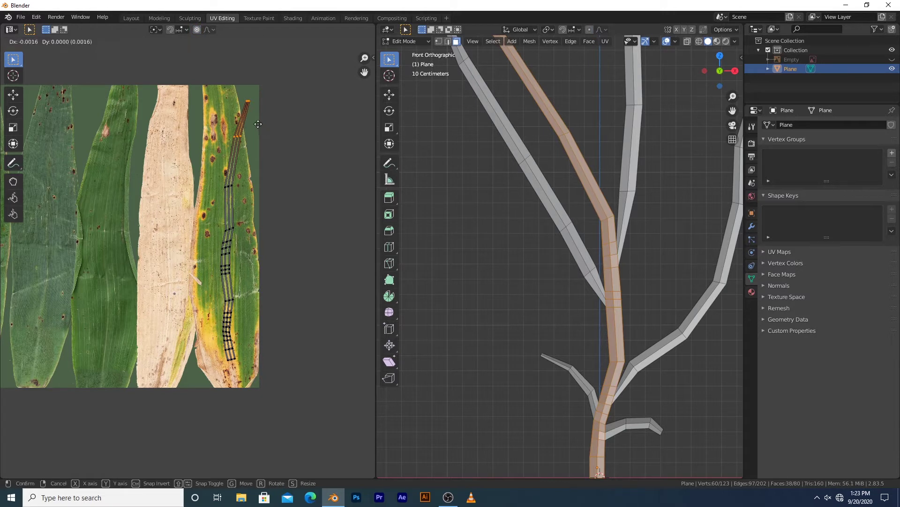
click(229, 101)
drag(229, 101, 249, 114)
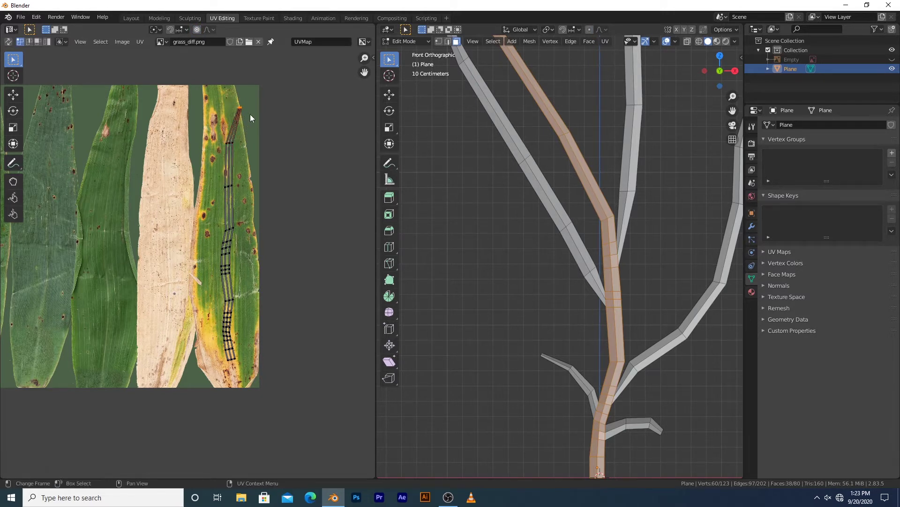
key(r)
right_click(258, 85)
key(g)
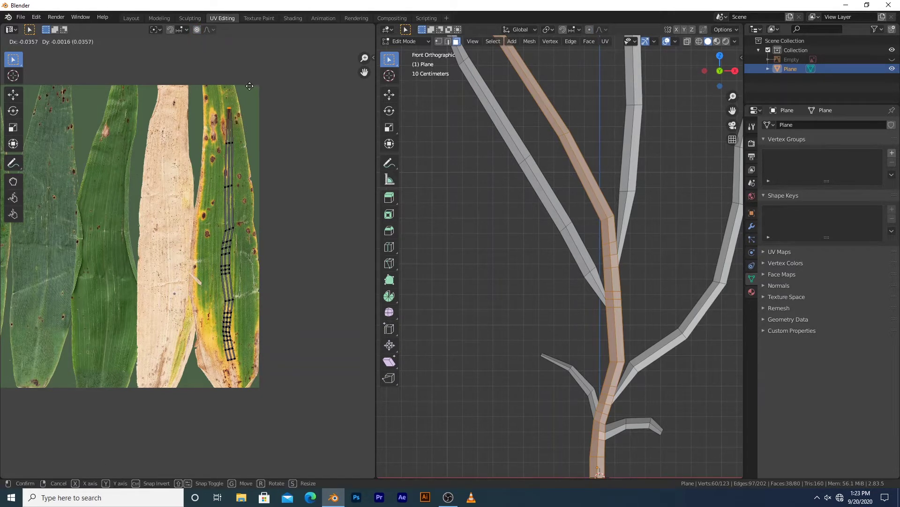
click(277, 109)
Select the entire mesh to check the placement of all leaf UVs on the texture.
scroll(512, 224, down, 1)
key(a)
scroll(516, 234, down, 1)
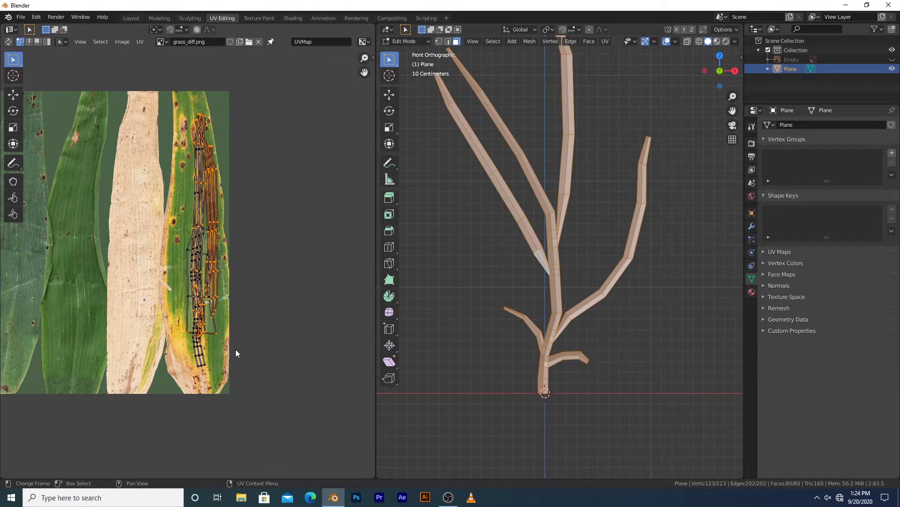
middle_drag(236, 349, 263, 319)
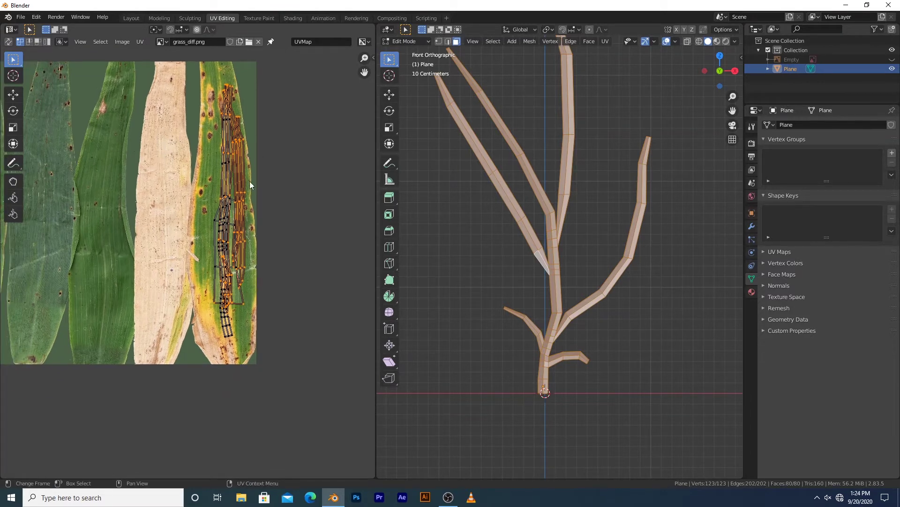
In the Layout workspace, create a new material for the plant and set its Base Color to Image Texture.
click(135, 19)
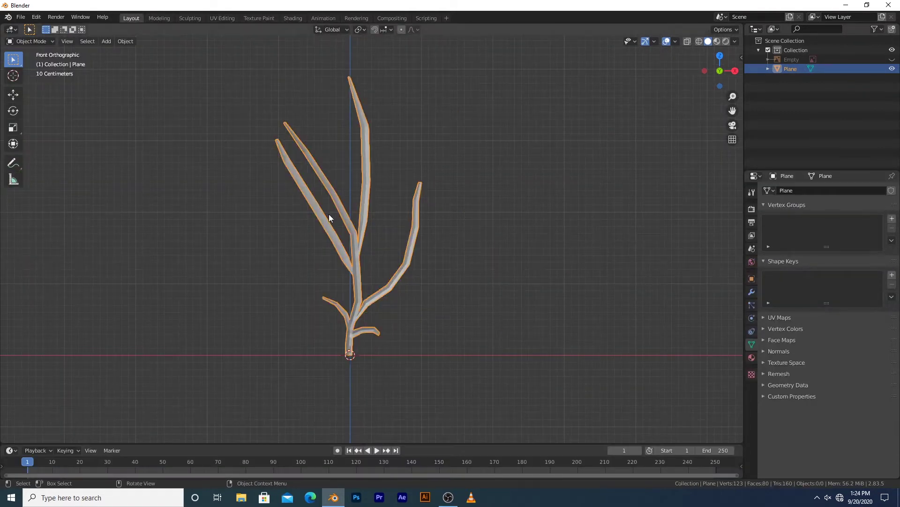
shift+middle_drag(392, 271, 334, 240)
click(752, 358)
click(825, 232)
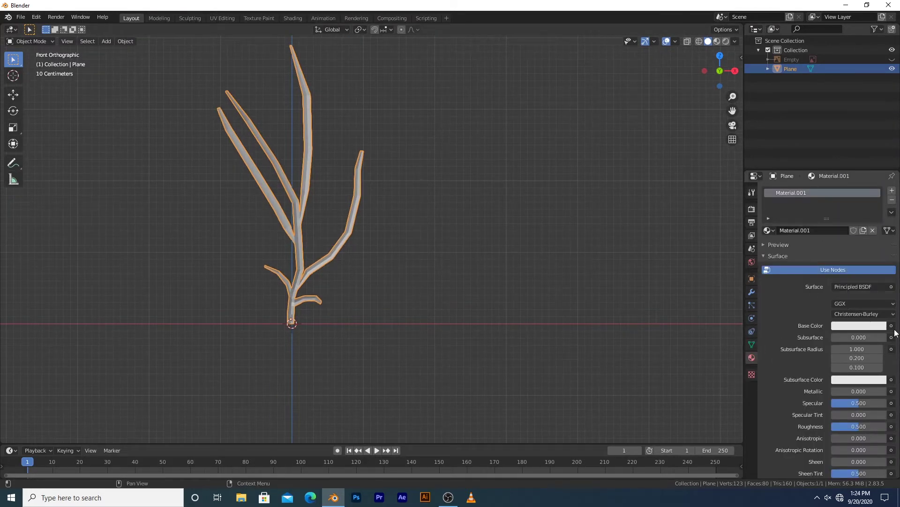
click(891, 325)
click(715, 387)
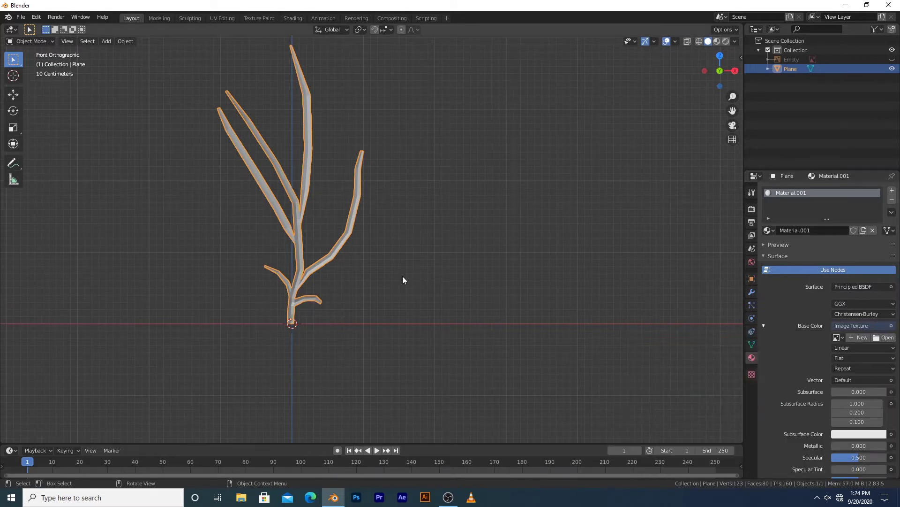
Load grass_diff.png from the Siloute Tutorial textures folder as the material's Base Color image.
click(885, 338)
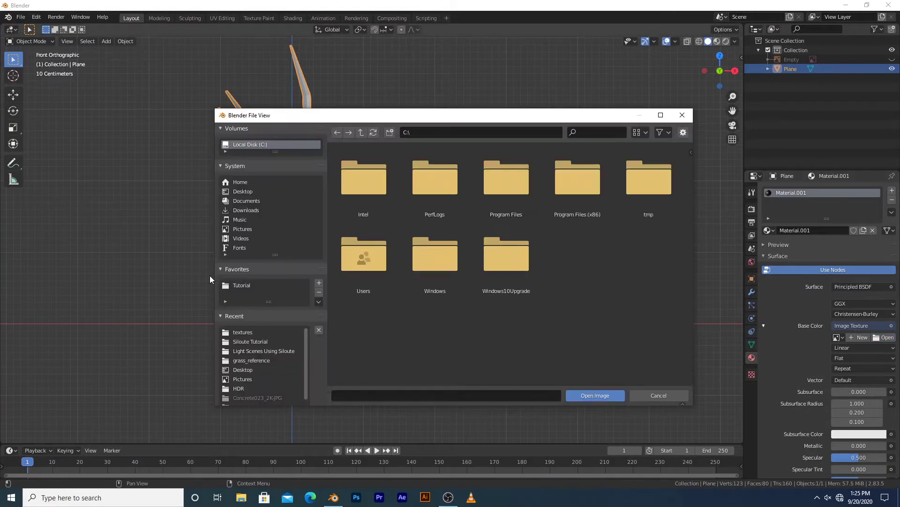
click(246, 333)
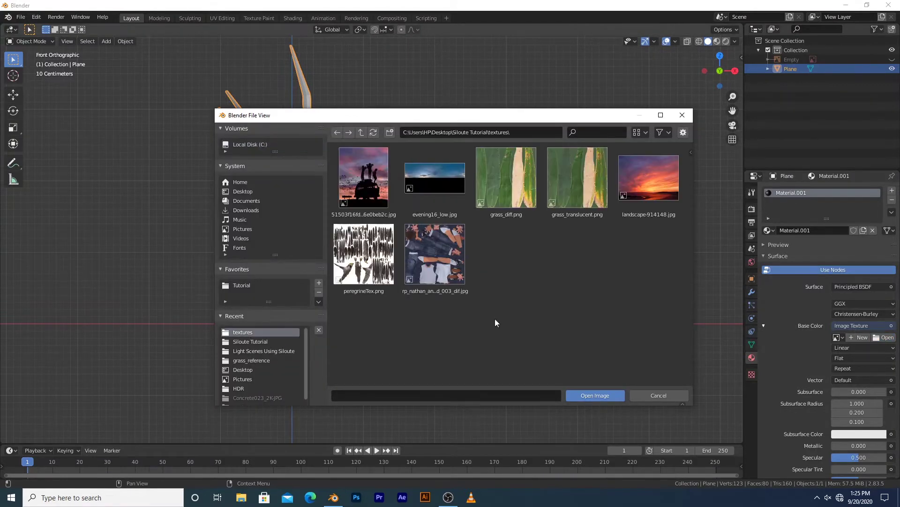
double_click(526, 188)
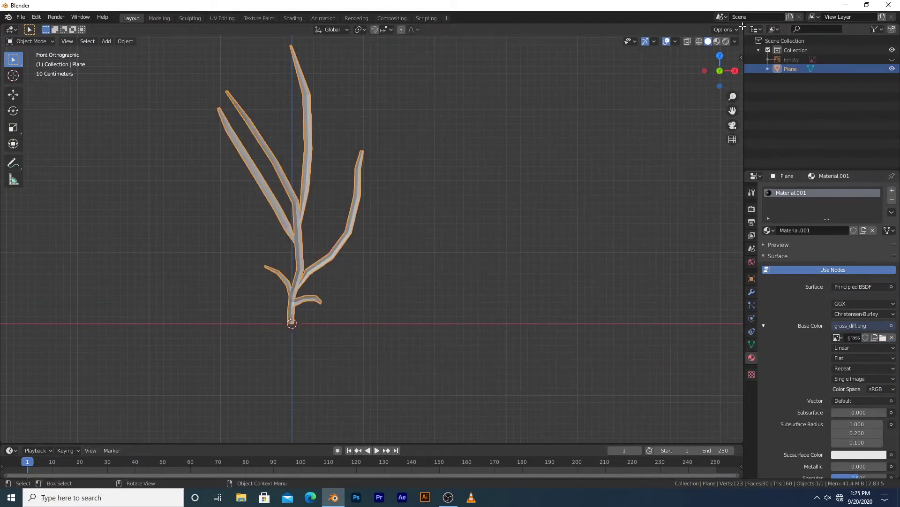
Split the 3D viewport vertically into three side-by-side areas, adjusting the divider between the first two.
drag(742, 27, 477, 109)
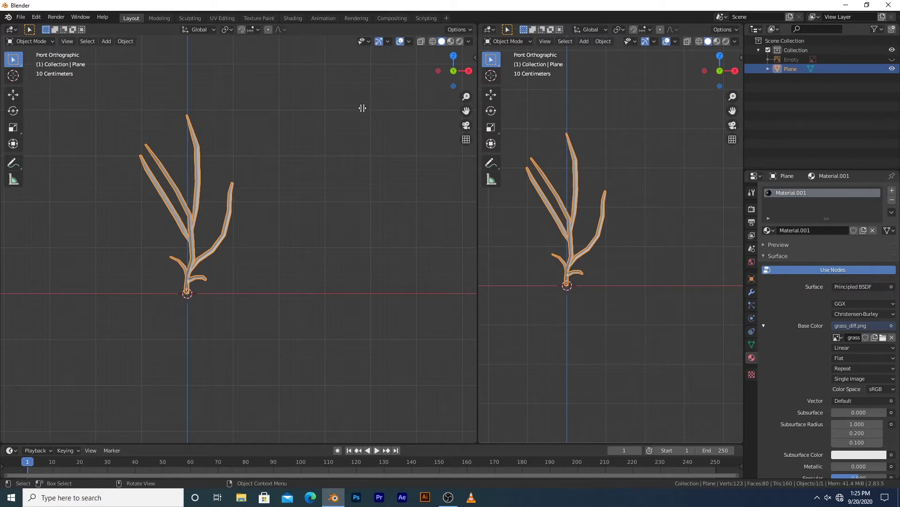
drag(363, 108, 459, 271)
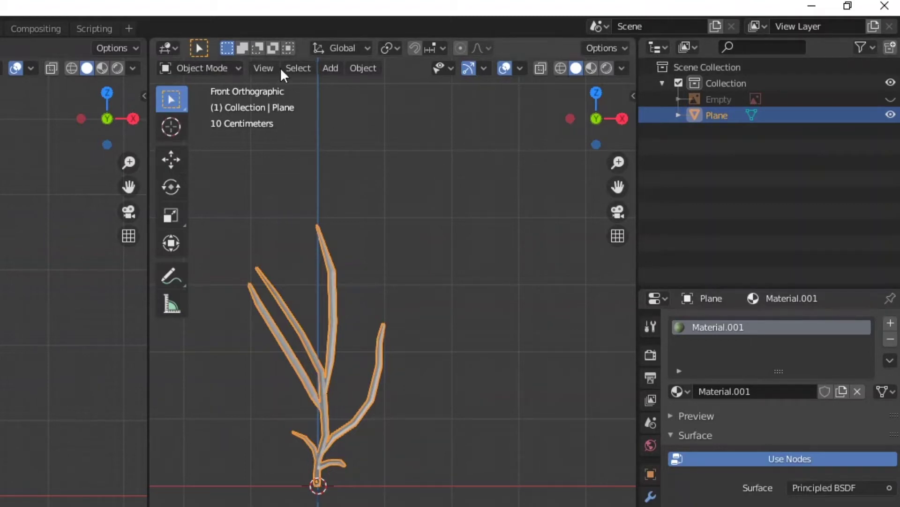
drag(629, 40, 350, 126)
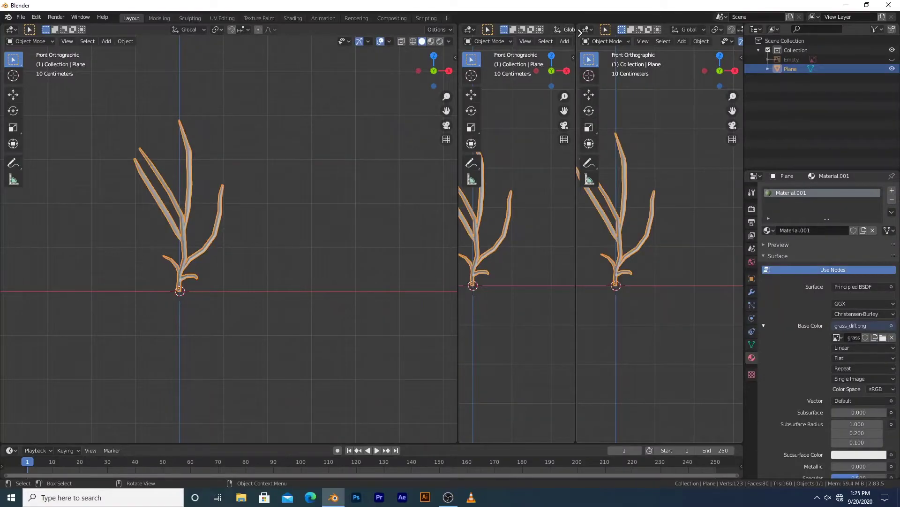
Merge the two narrower viewports into one area, change it to a Shader Editor, and hide its sidebar.
drag(581, 32, 606, 54)
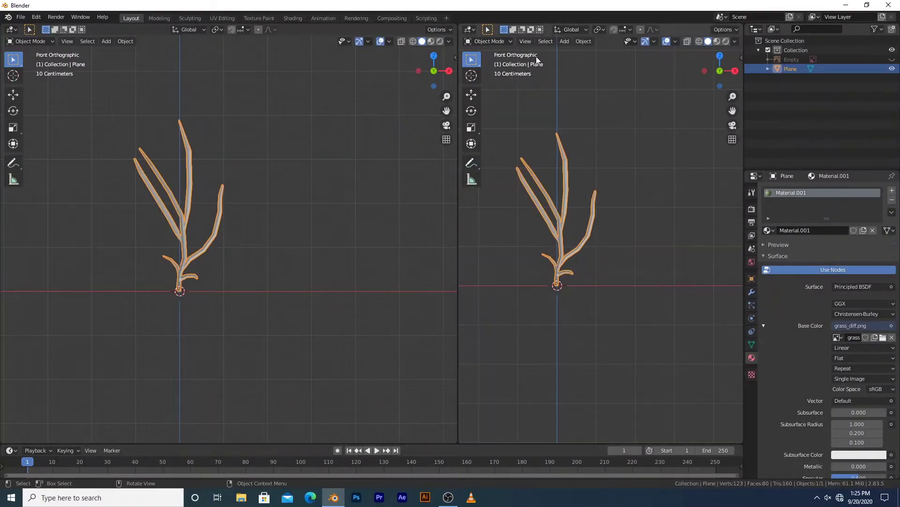
click(469, 29)
click(469, 29)
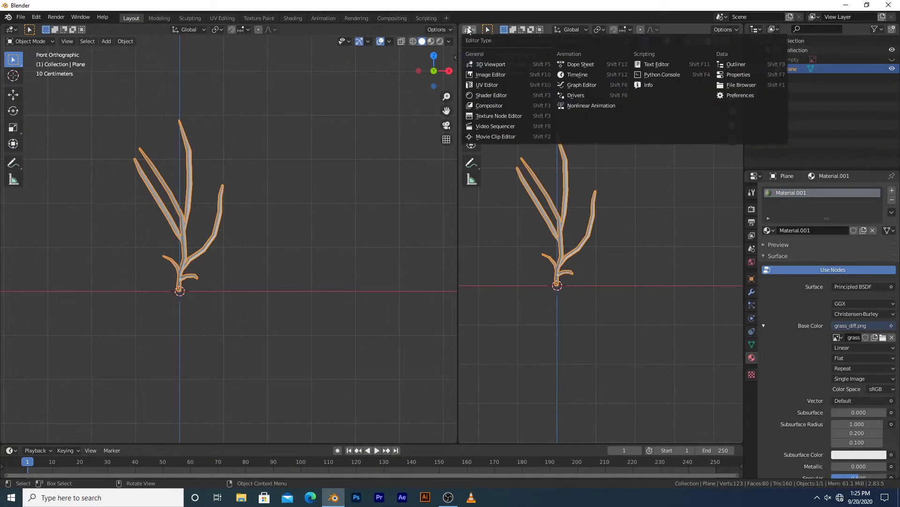
click(500, 95)
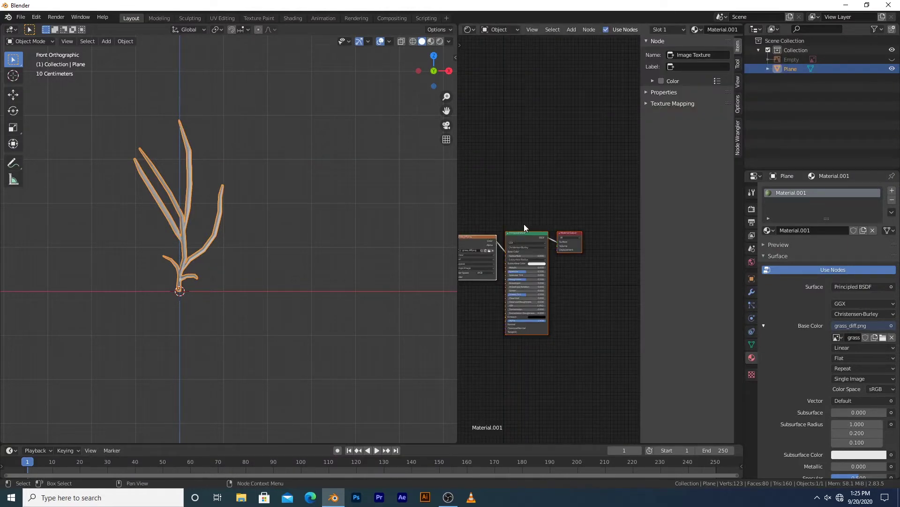
key(n)
Move the grass_diff.png node away from the Principled BSDF and add linked Mapping and Texture Coordinate nodes before it.
middle_drag(527, 193, 528, 112)
scroll(500, 228, up, 7)
middle_drag(501, 231, 626, 255)
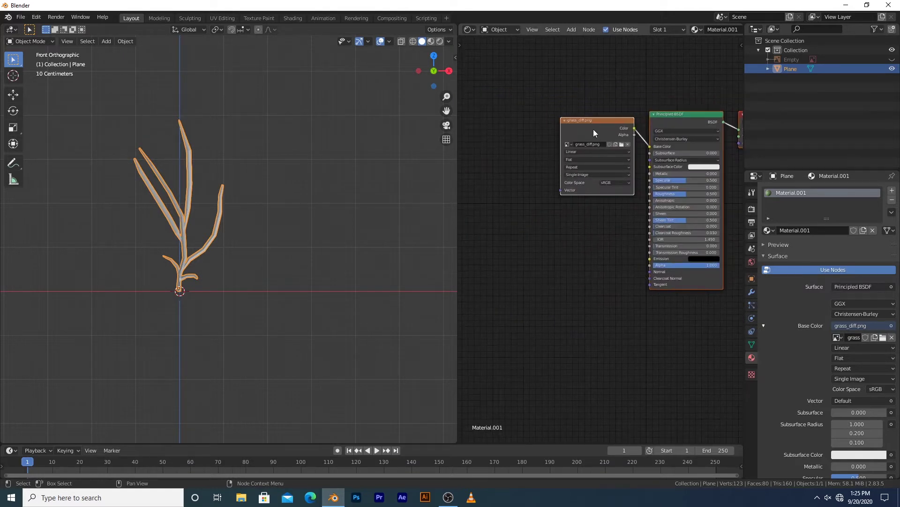
drag(592, 124, 573, 124)
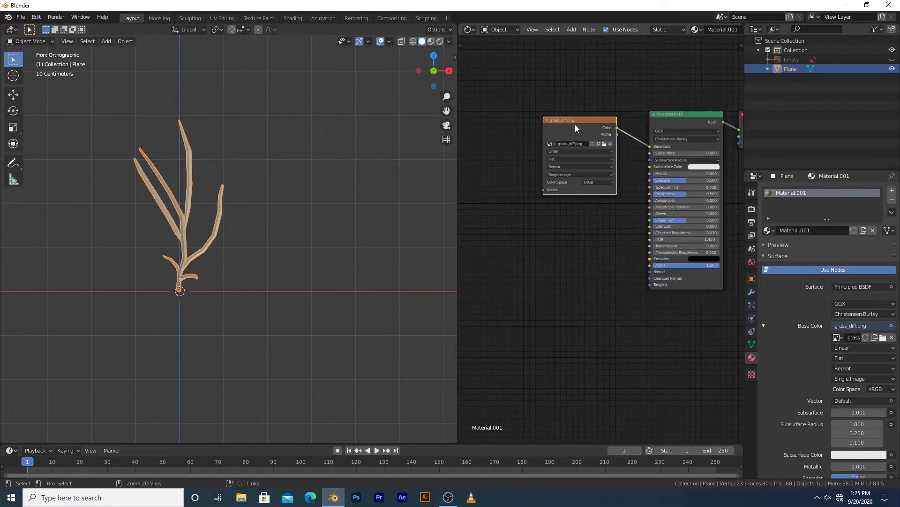
key(ctrl+t)
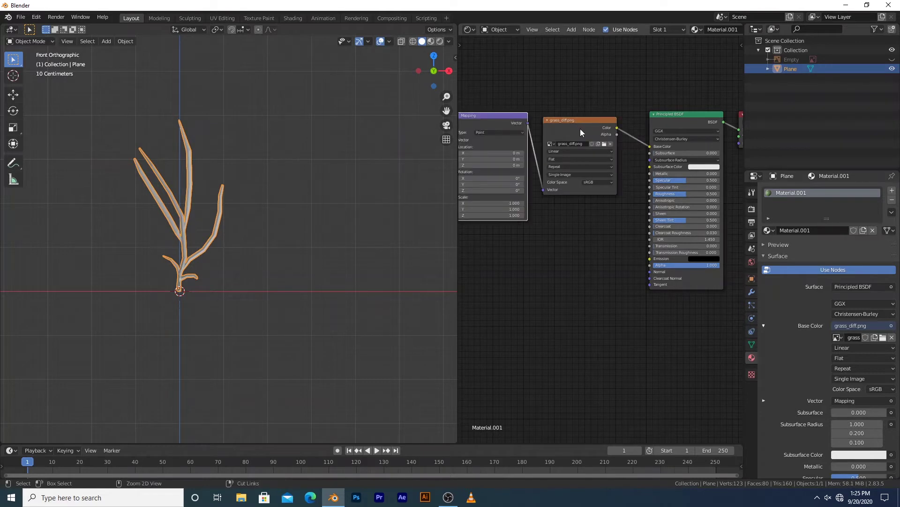
middle_drag(593, 268, 667, 293)
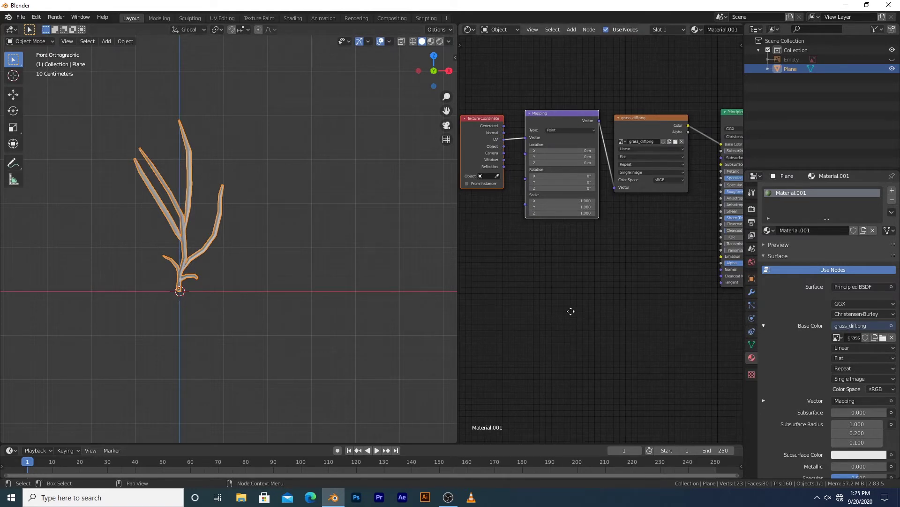
Duplicate the grass_diff.png node, feed it from the Mapping node's Vector output, and load grass_translucent.png into the copy.
middle_drag(571, 311, 545, 277)
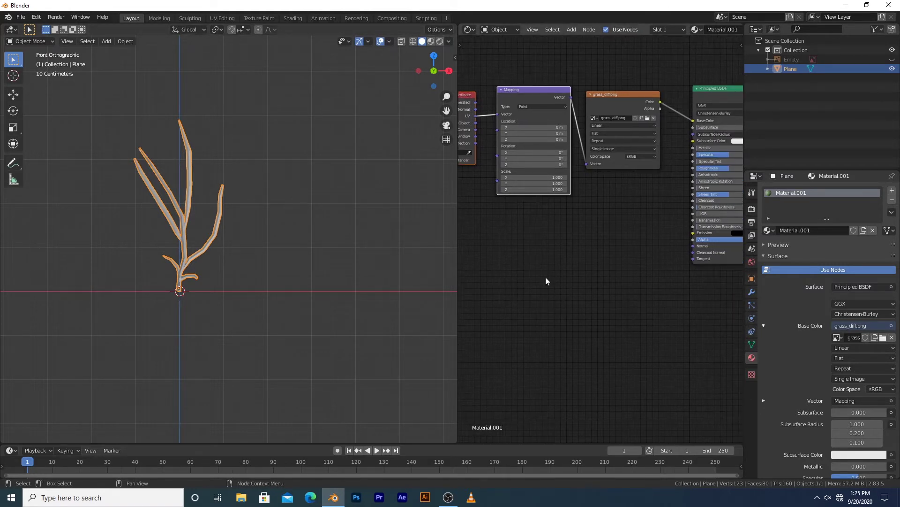
click(609, 98)
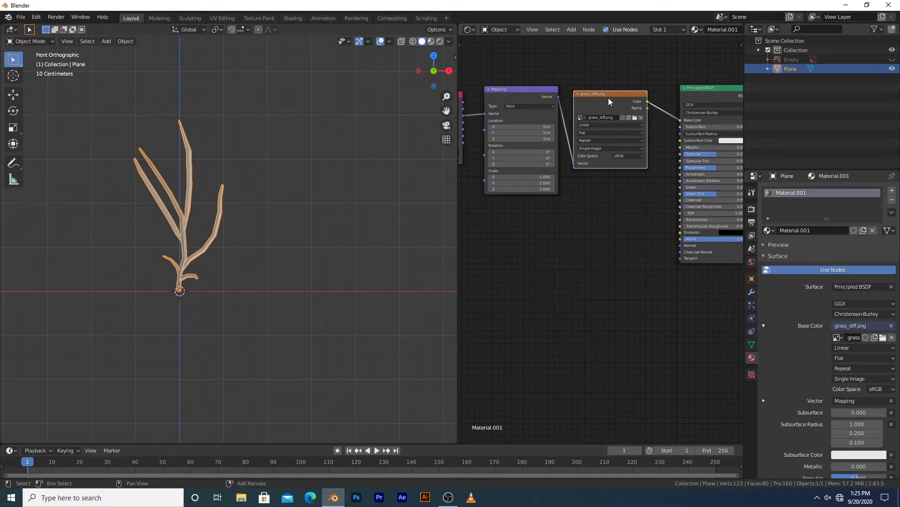
key(shift+d)
click(598, 227)
drag(558, 97, 568, 293)
drag(577, 252, 600, 233)
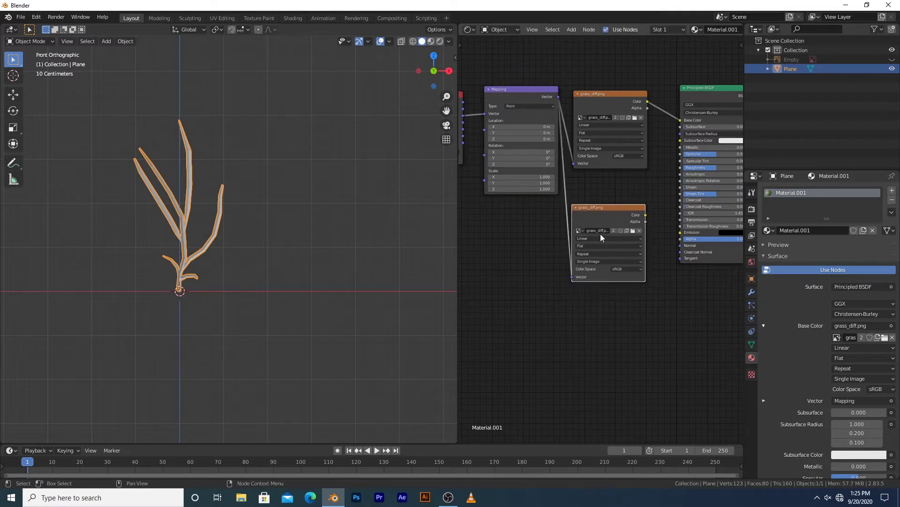
click(635, 233)
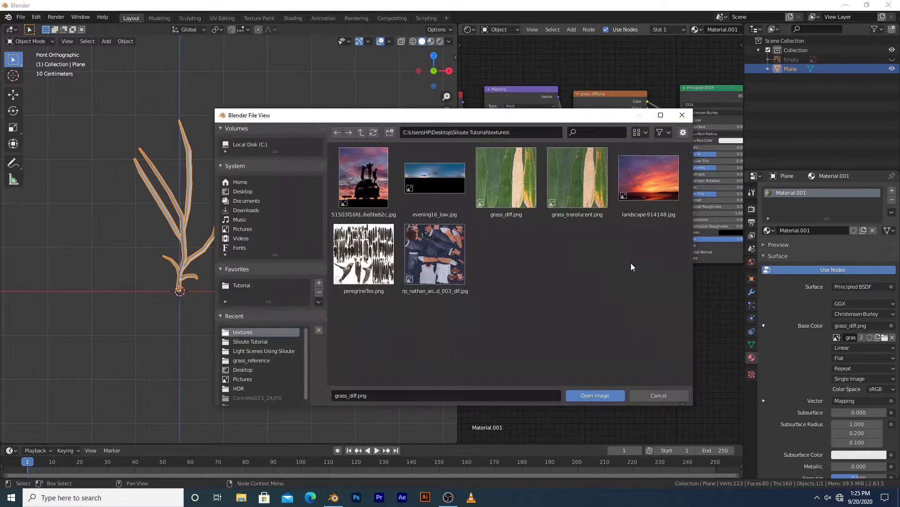
double_click(581, 172)
Place the grass_translucent.png node above the Principled BSDF and move the Material Output farther away to make room.
middle_drag(624, 358, 533, 346)
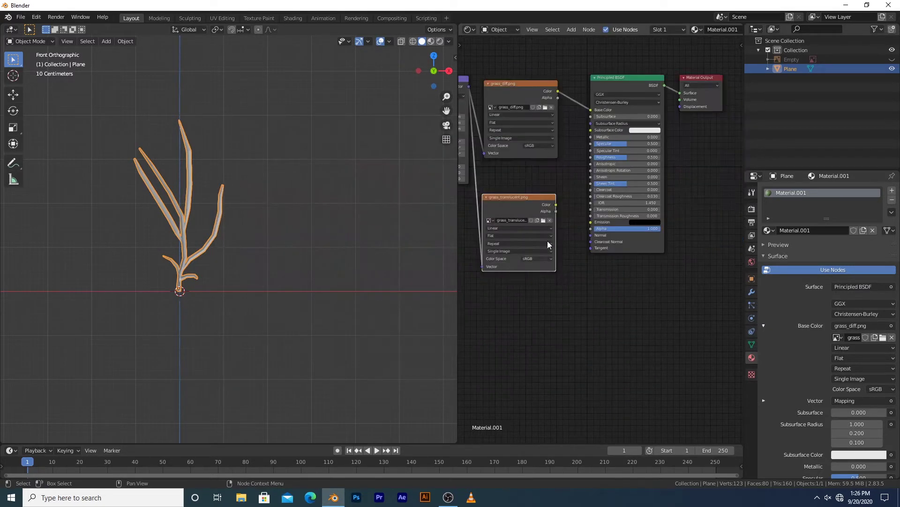
middle_drag(548, 244, 517, 294)
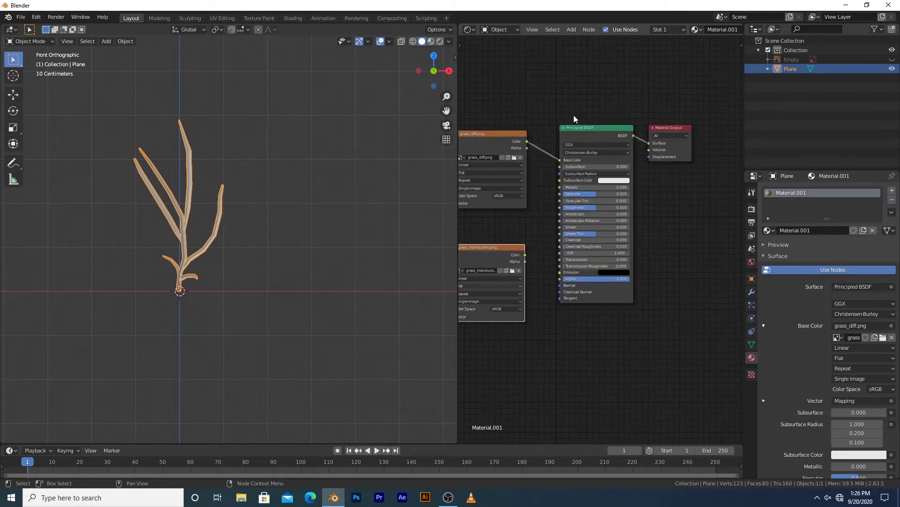
click(598, 103)
scroll(545, 389, down, 2)
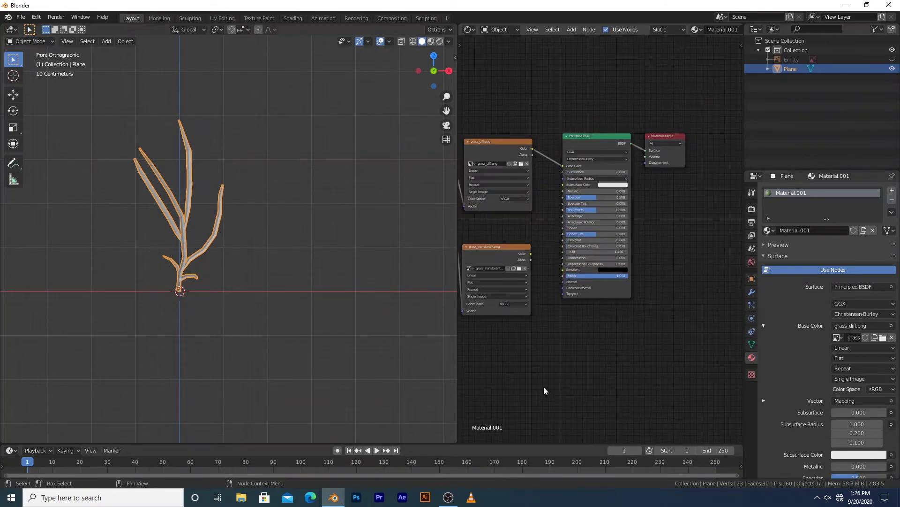
middle_drag(532, 341, 562, 367)
drag(542, 277, 618, 90)
middle_drag(662, 289, 535, 288)
drag(562, 191, 673, 171)
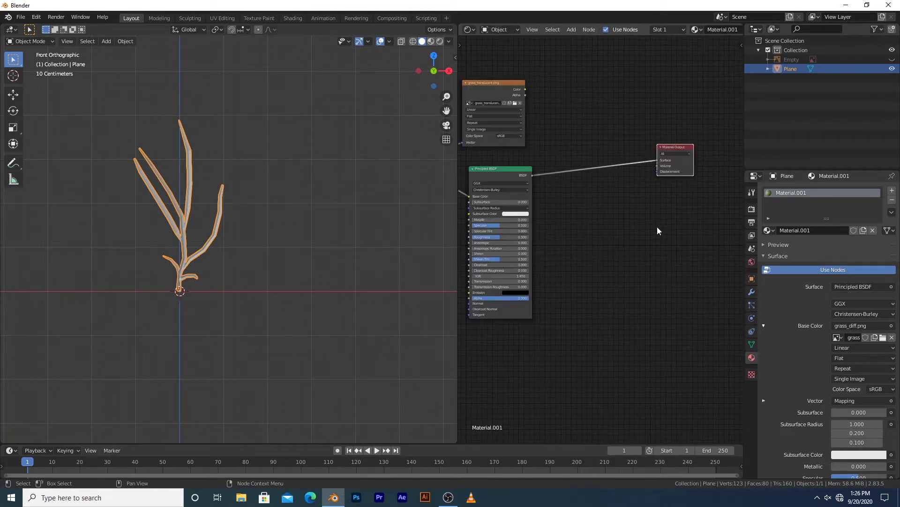
Add a Mix Shader node on the link between the Principled BSDF and the Material Output.
key(shift+a)
click(630, 241)
text(mix)
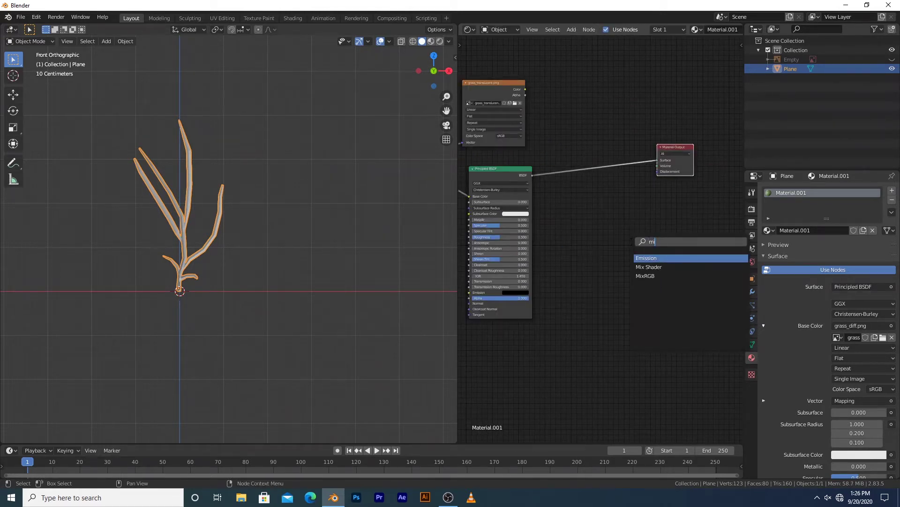
key(Return)
click(595, 179)
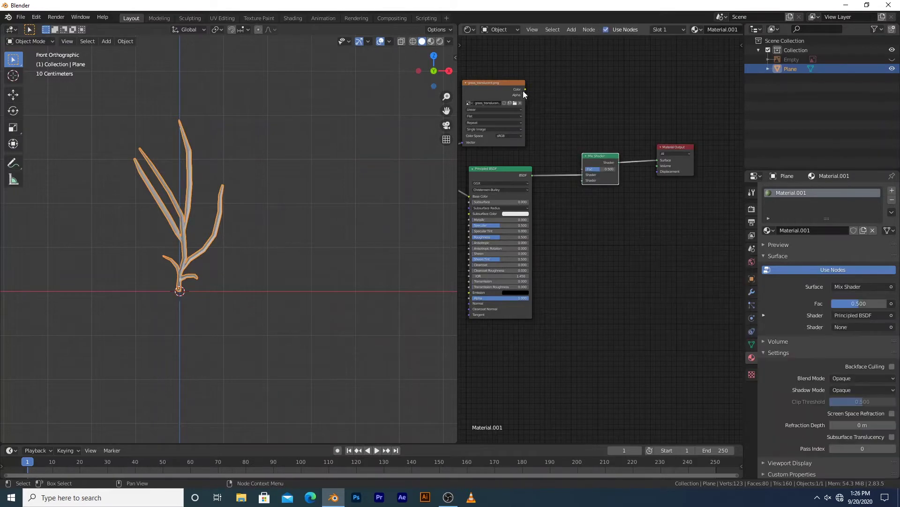
Add a Translucent BSDF, link it to the Mix Shader's second Shader input, and connect grass_translucent.png's Color to its Color.
key(shift+a)
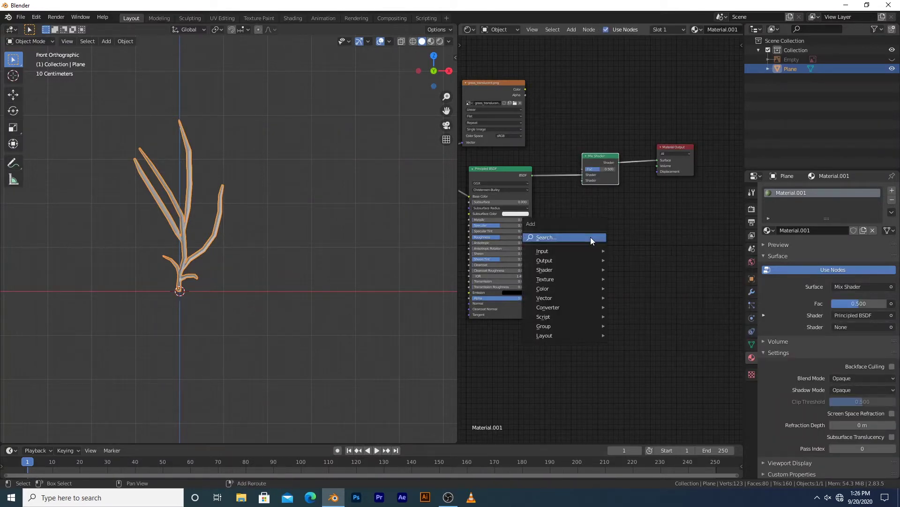
click(590, 237)
text(tr)
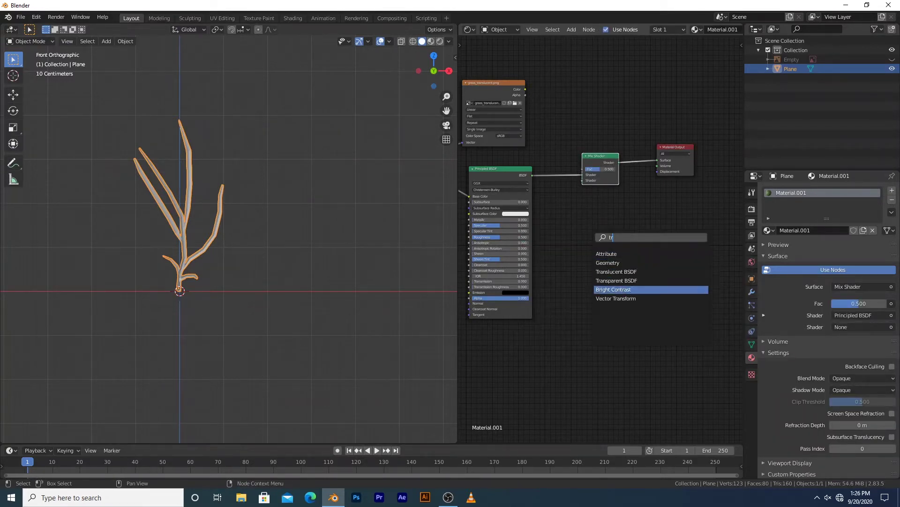
click(616, 272)
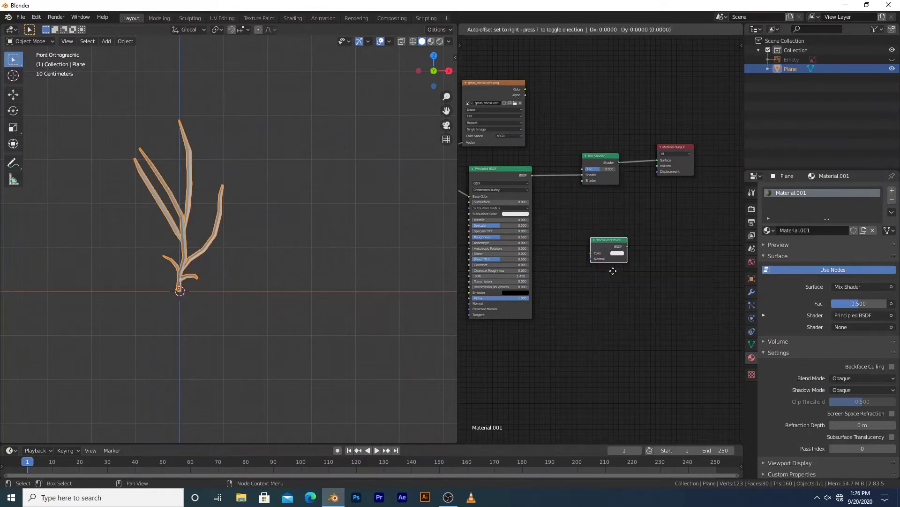
click(570, 222)
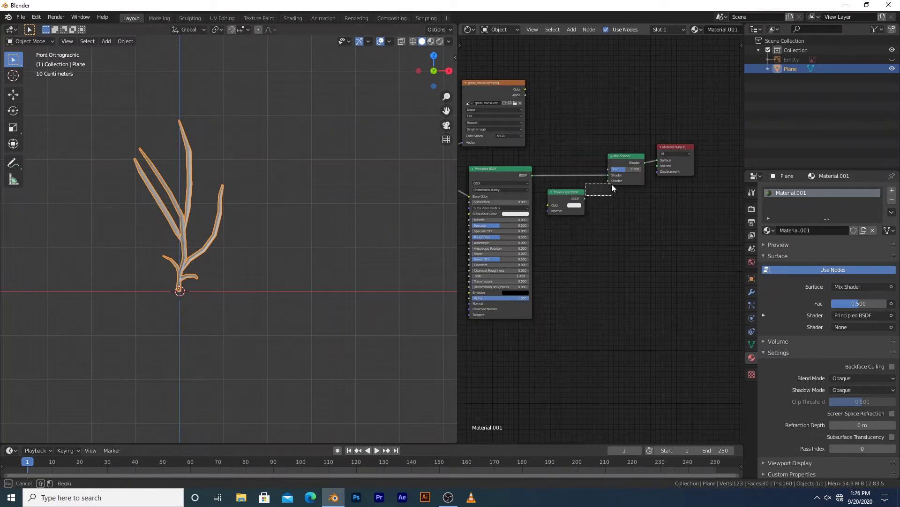
drag(584, 198, 609, 181)
drag(574, 211, 581, 131)
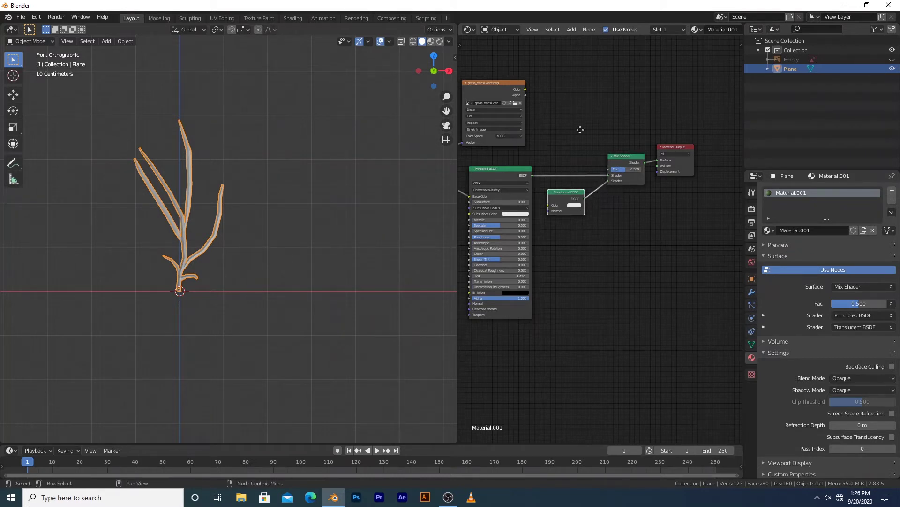
drag(526, 89, 558, 124)
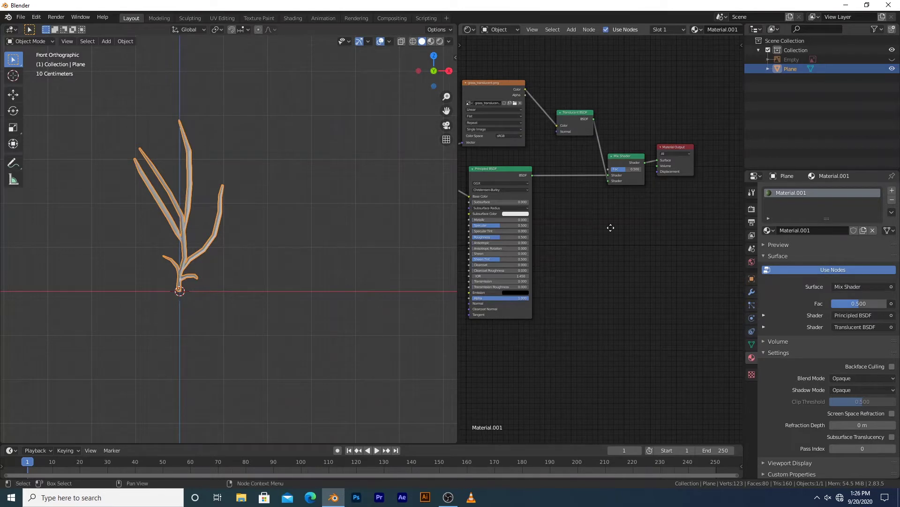
Set the Mix Shader's Fac to 0.725 and show the plant in rendered shading.
middle_drag(610, 227, 636, 234)
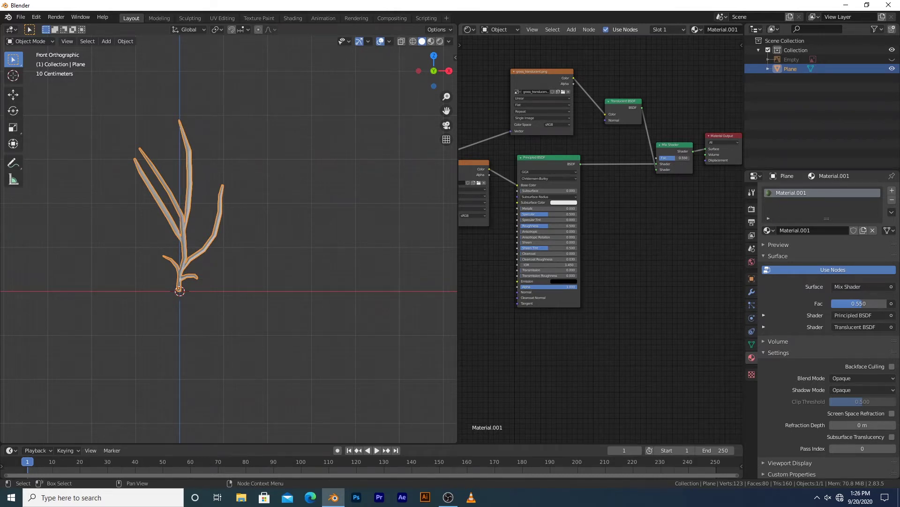
drag(678, 159, 681, 159)
click(313, 281)
key(z)
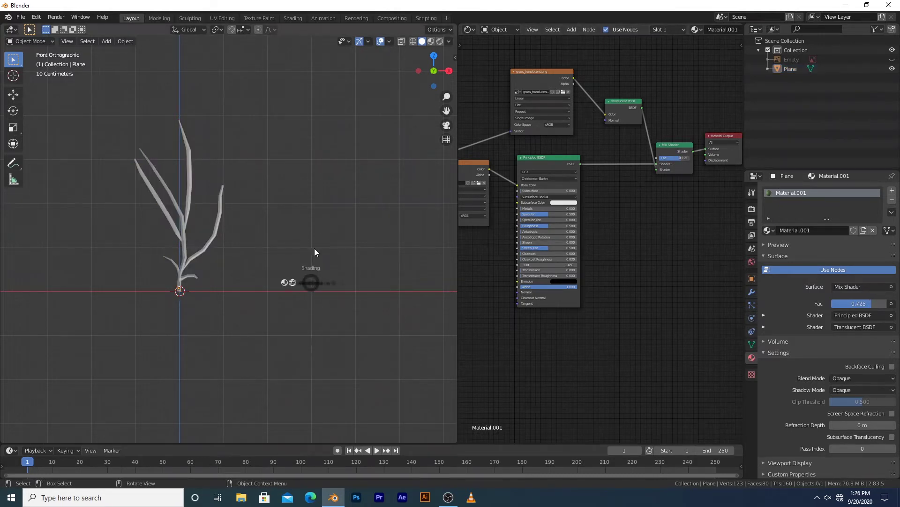
click(316, 240)
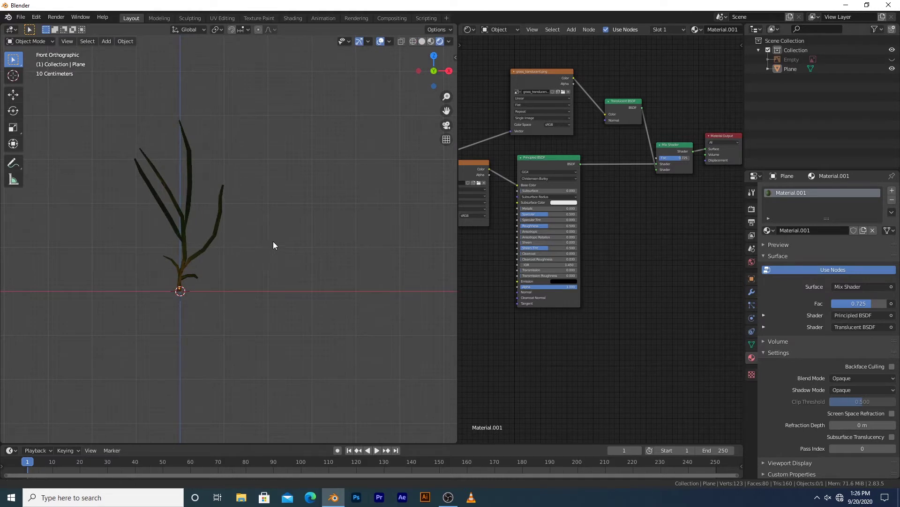
Disable Scene World in the viewport shading options so the studio HDRI lights the plant.
mouse_move(229, 278)
shift+middle_down()
mouse_move(263, 264)
mouse_move(300, 284)
shift+middle_up()
scroll(262, 264, up, 2)
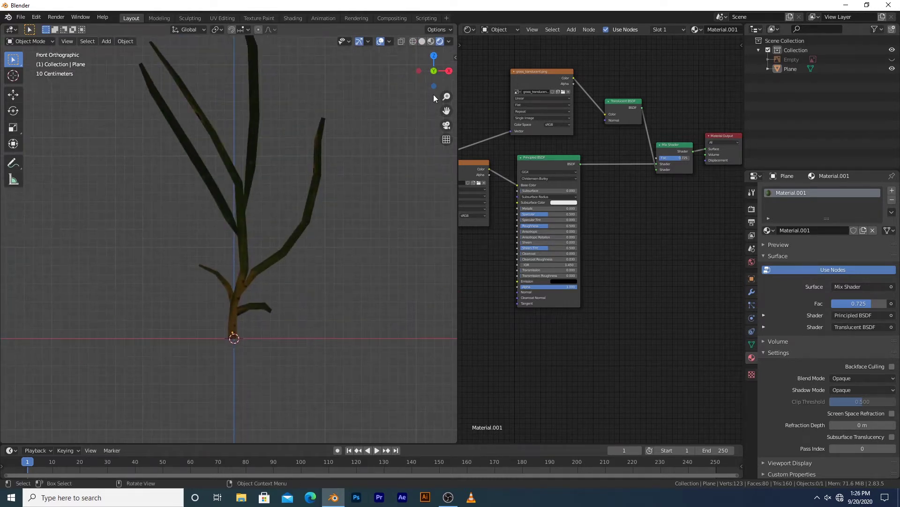
click(449, 42)
shift+middle_drag(267, 305, 258, 301)
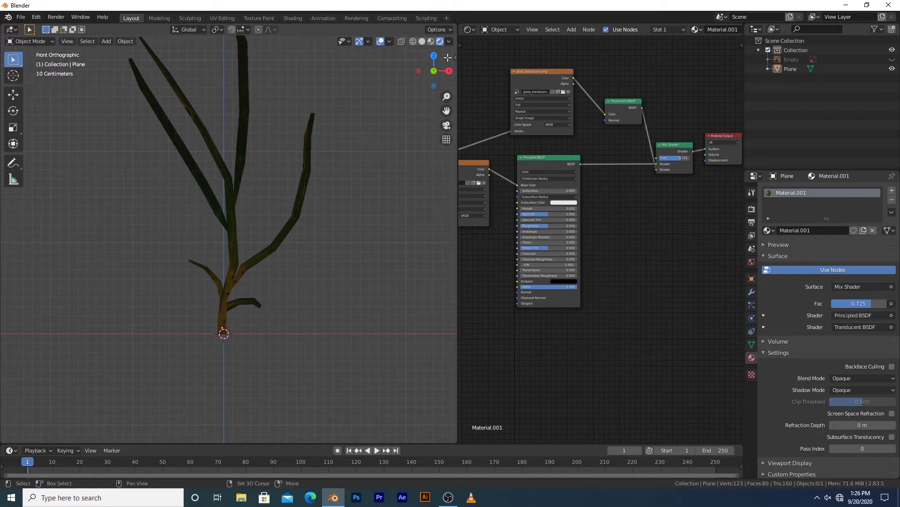
click(449, 42)
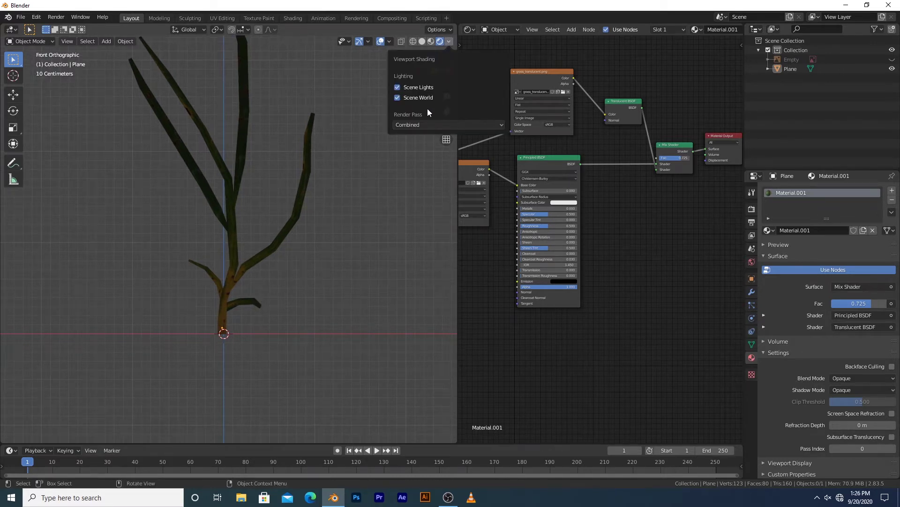
click(399, 97)
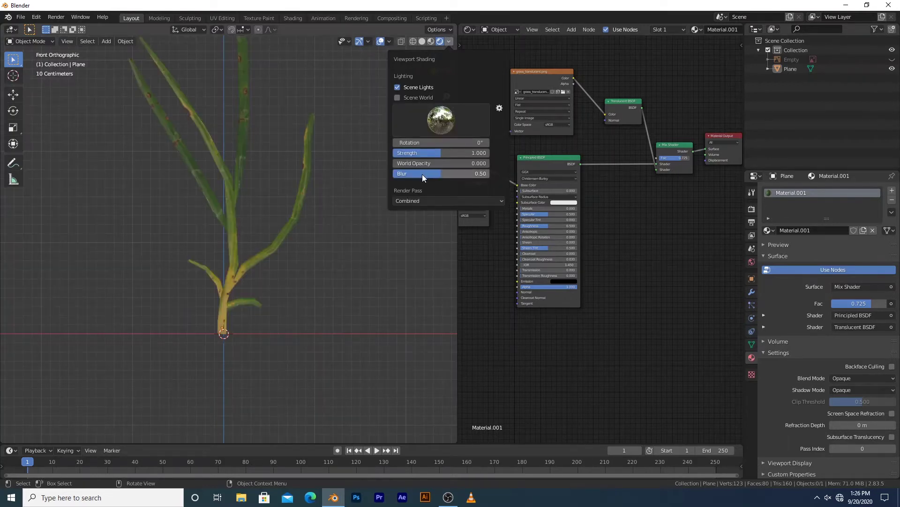
click(449, 41)
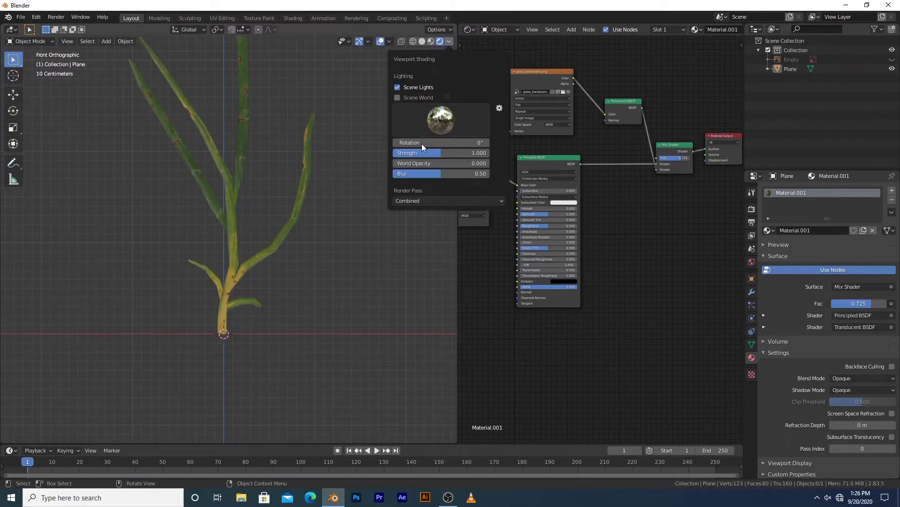
middle_drag(282, 214, 325, 212)
middle_drag(249, 235, 280, 259)
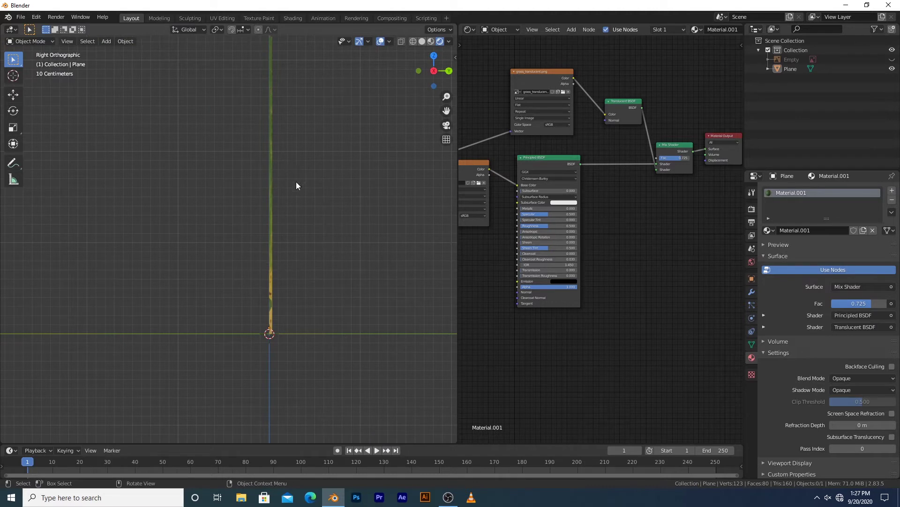
middle_drag(297, 197, 286, 153)
key(KP_1)
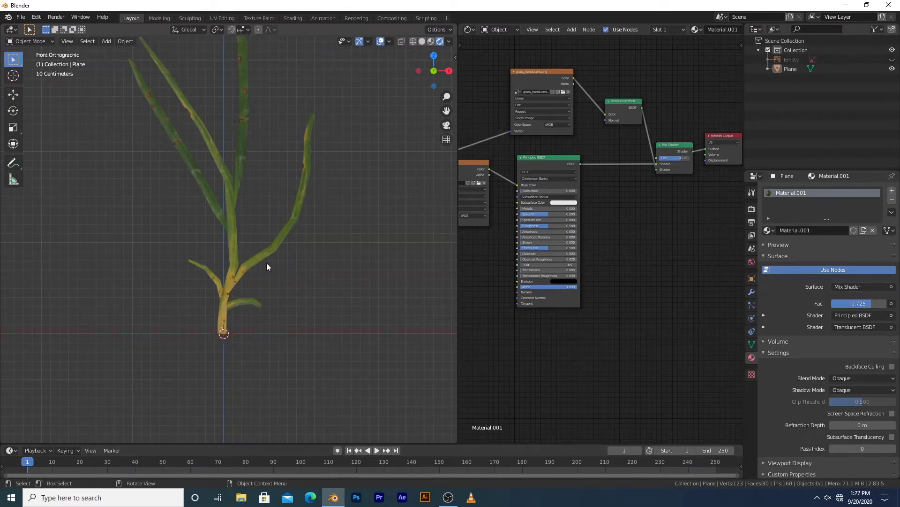
middle_drag(319, 266, 317, 140)
Turn on proportional editing and bend the rightmost leaf's tip outward along the positive Y direction in side view.
key(Tab)
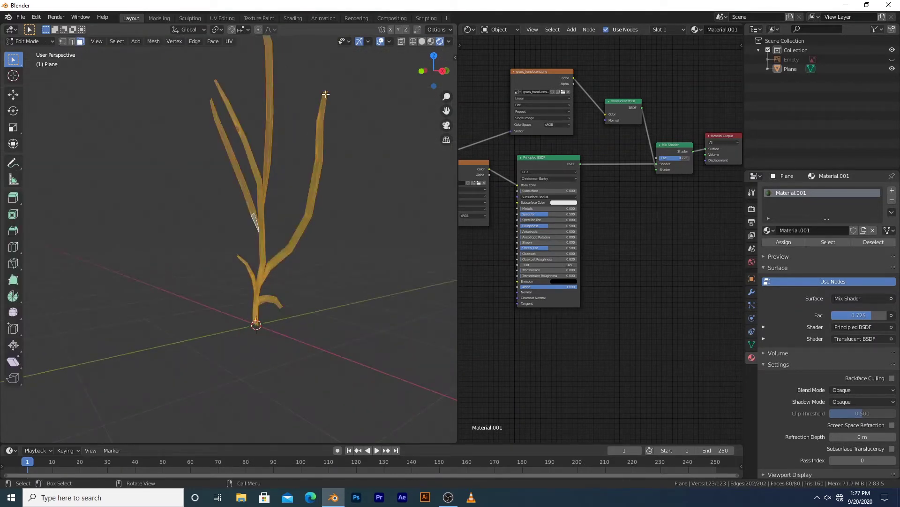
drag(316, 77, 346, 100)
key(KP_3)
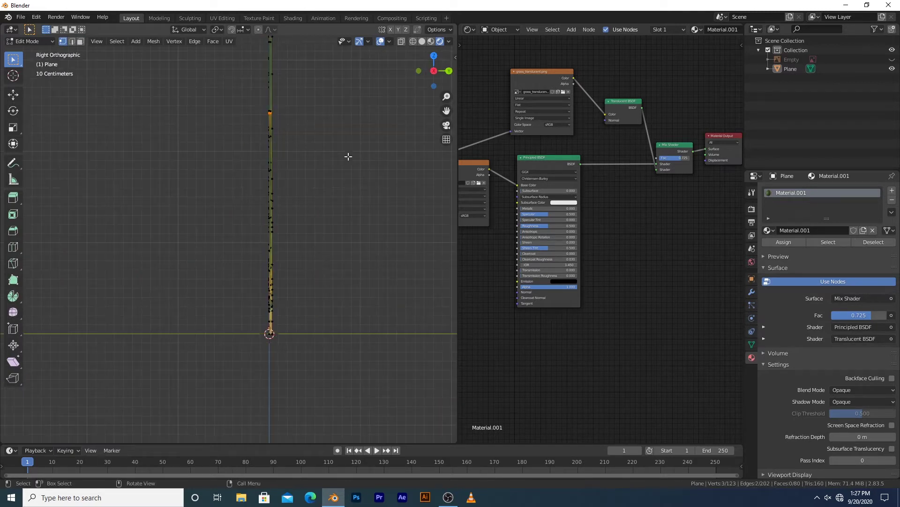
key(o)
key(r)
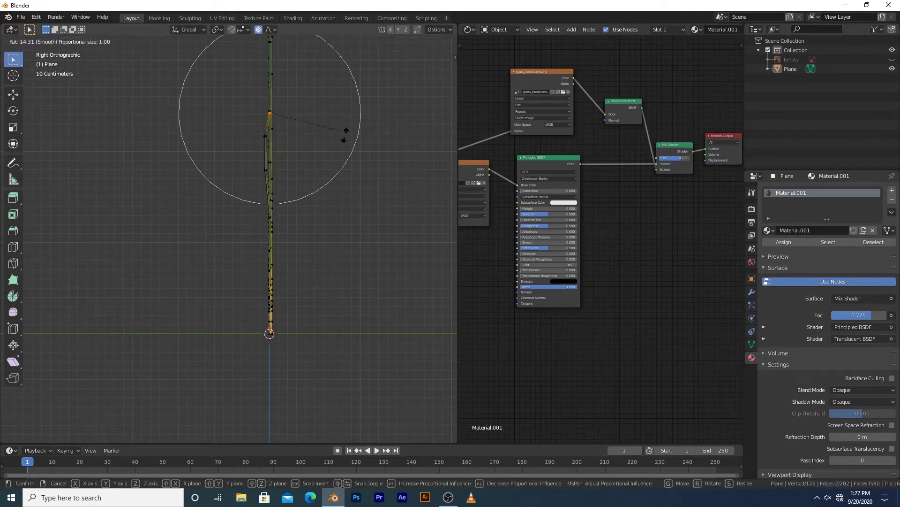
key(Escape)
key(g)
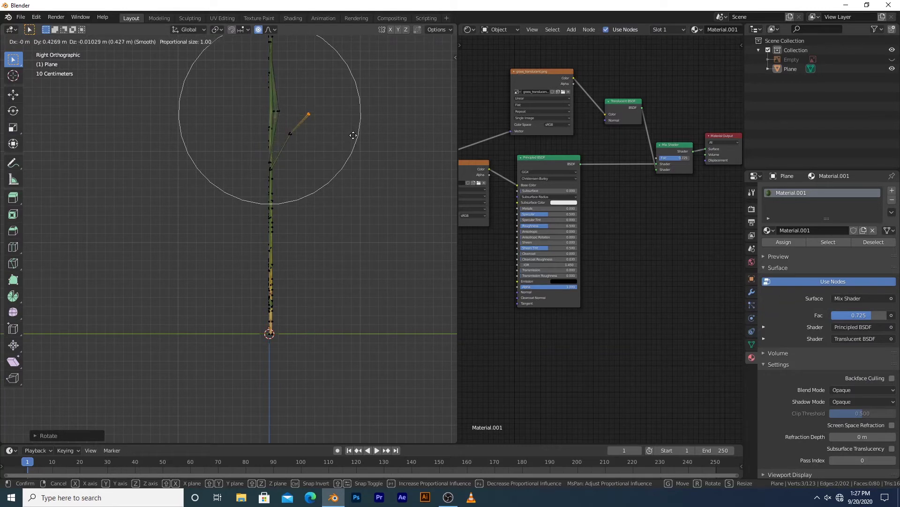
click(348, 143)
key(r)
click(341, 154)
key(g)
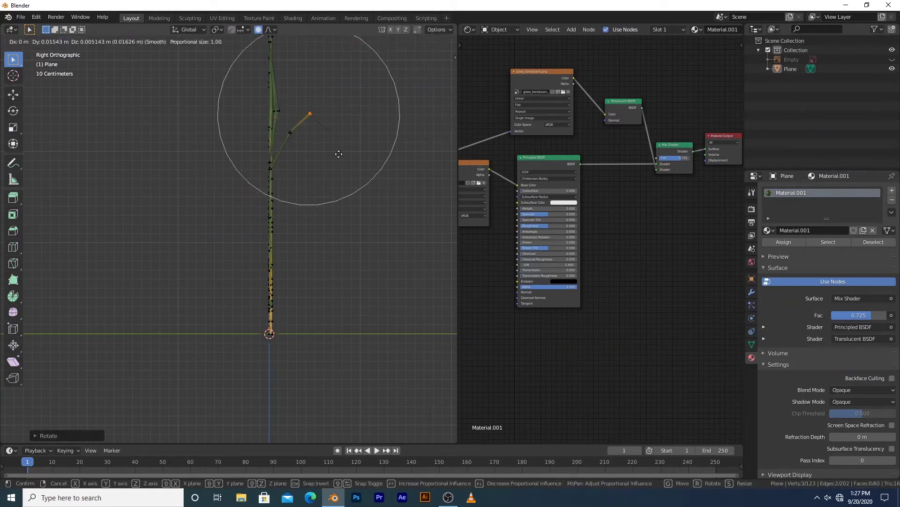
click(341, 154)
Rotate and move the tallest leaf's tip toward negative Y and slightly downward with proportional editing in side view.
shift+middle_drag(299, 97, 329, 222)
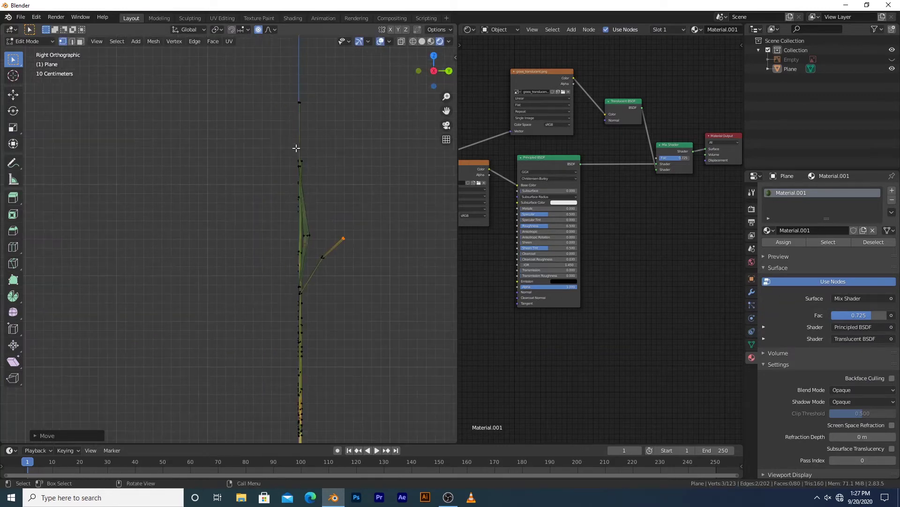
drag(285, 90, 315, 117)
key(g)
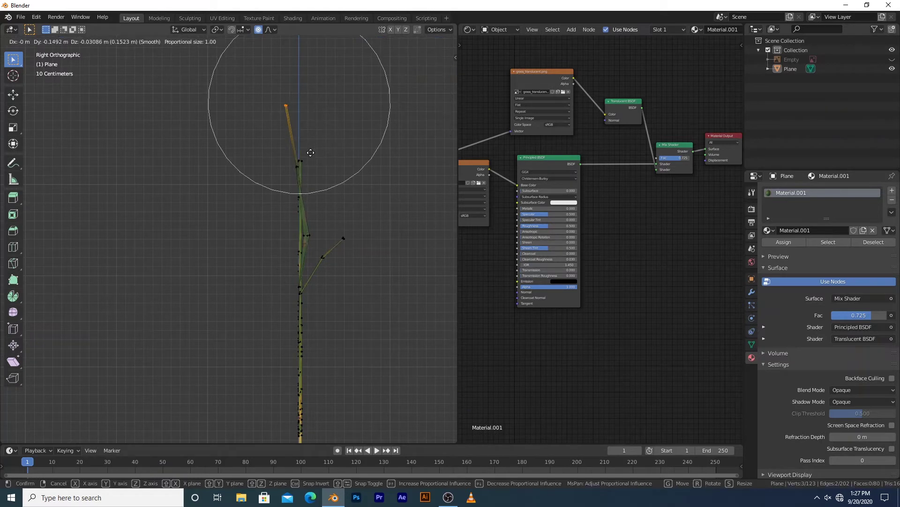
click(299, 153)
key(r)
click(342, 172)
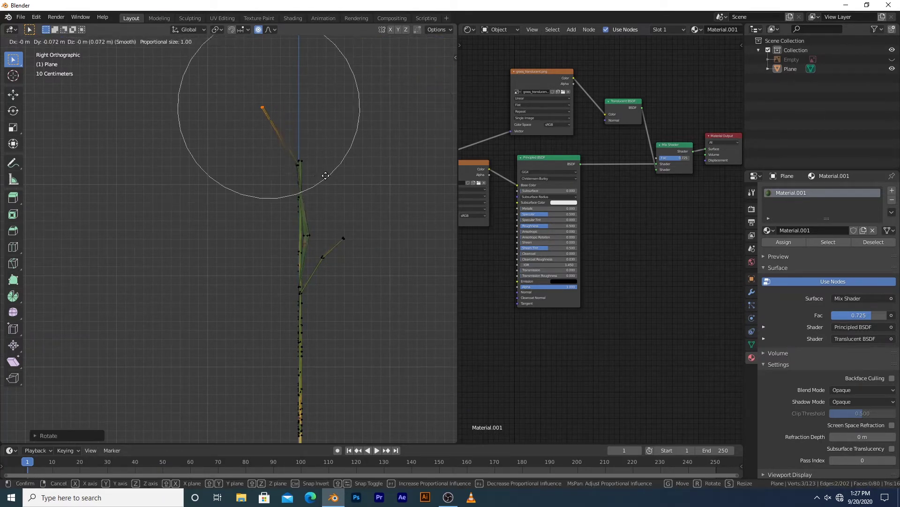
key(g)
click(319, 175)
key(g)
click(309, 163)
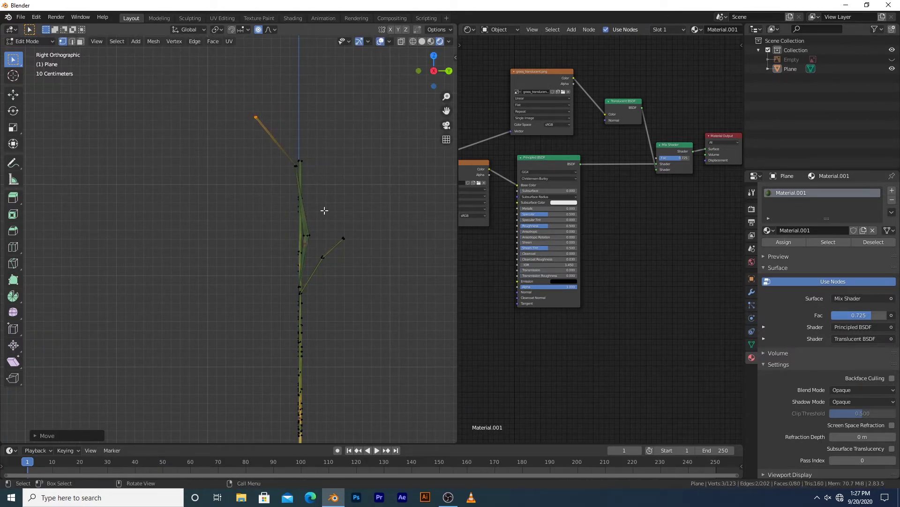
Rotate the tip of the longer left leaf in front view to curve it upward, and shift it slightly toward the stem.
middle_drag(314, 191, 211, 229)
drag(208, 165, 232, 184)
key(KP_1)
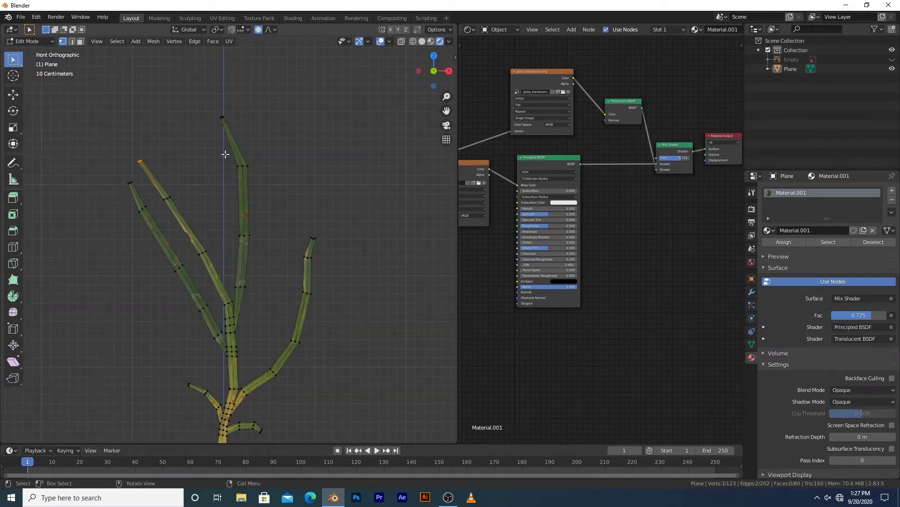
key(r)
click(237, 178)
key(g)
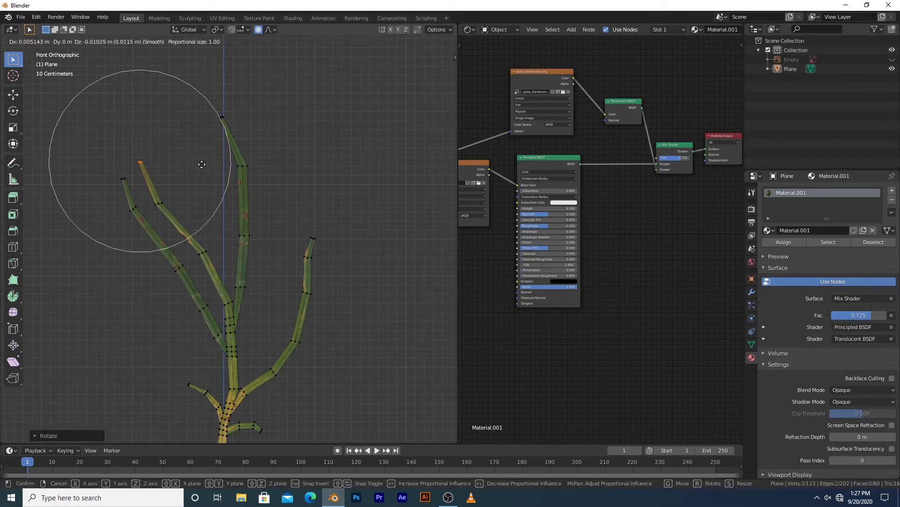
click(209, 161)
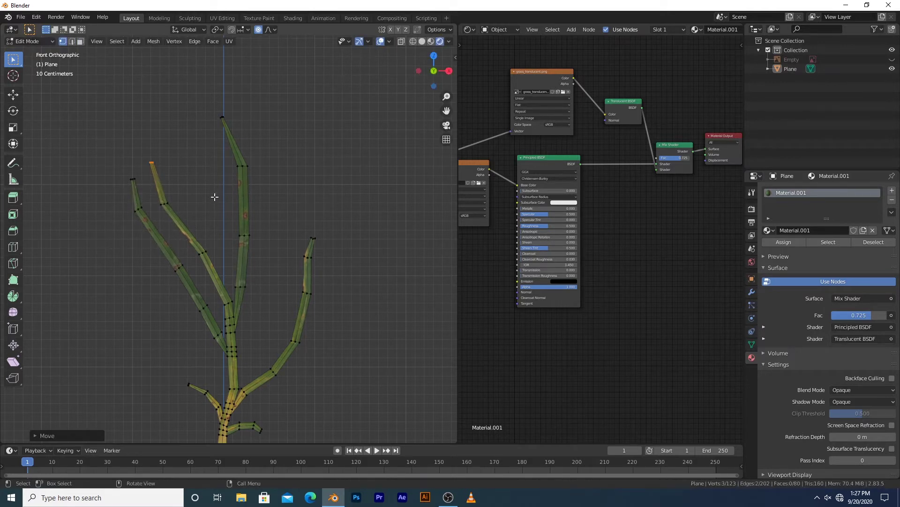
Tilt the left leaves toward negative Y in side view and pull their middle vertex about 0.18 m back and down.
key(KP_3)
key(r)
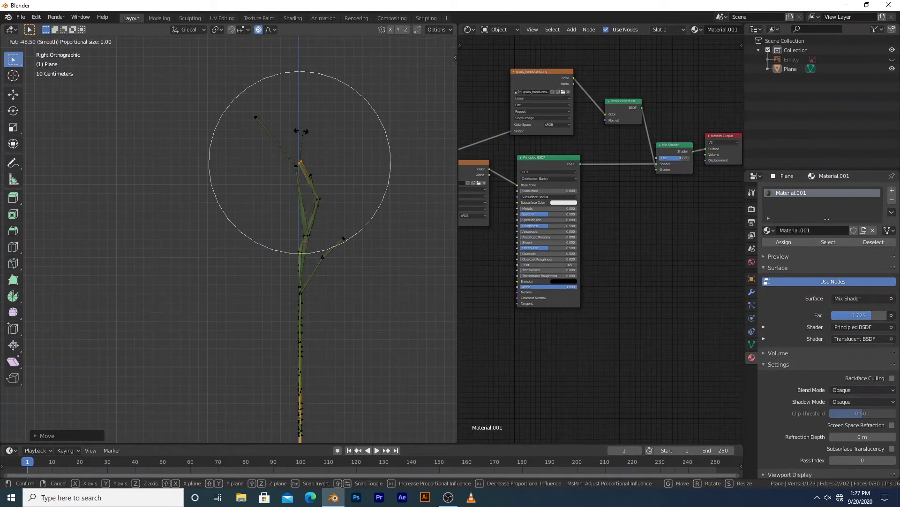
click(302, 162)
key(g)
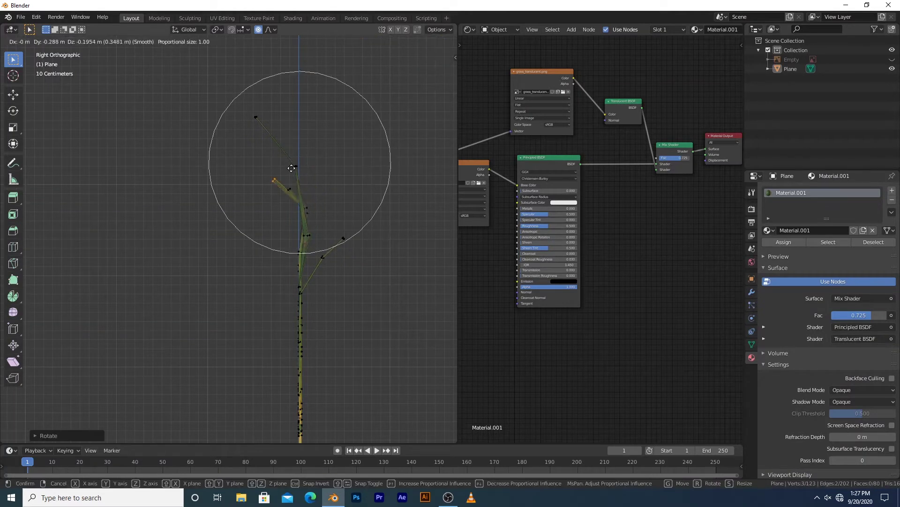
click(324, 178)
click(294, 213)
key(g)
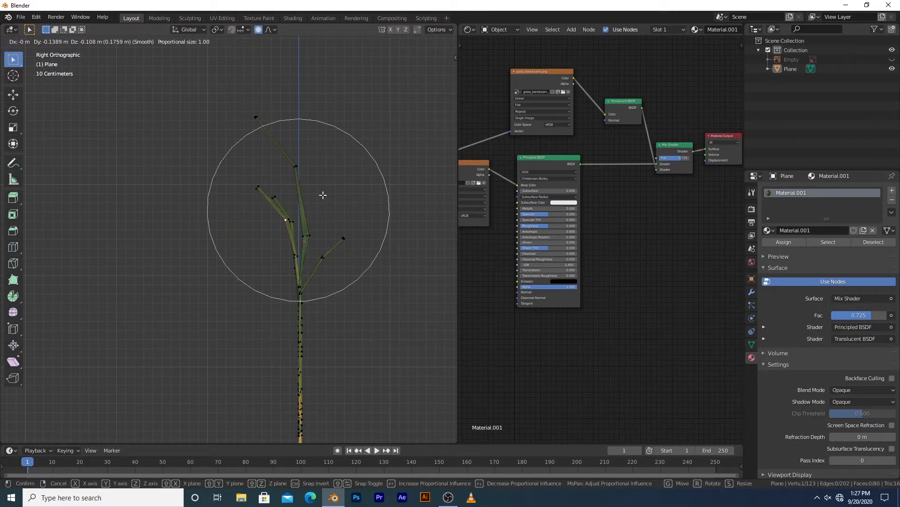
click(323, 195)
Leave Edit Mode and display the plant in solid shading.
key(Tab)
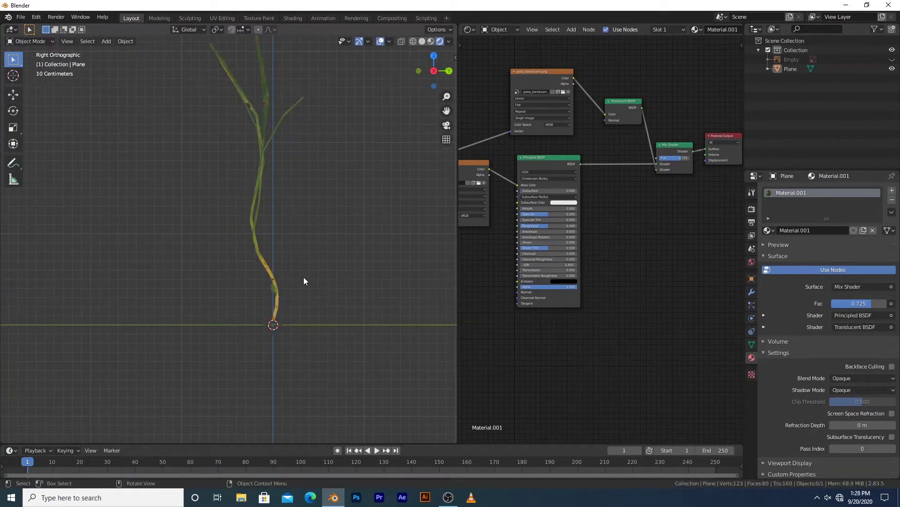
middle_drag(303, 277, 359, 290)
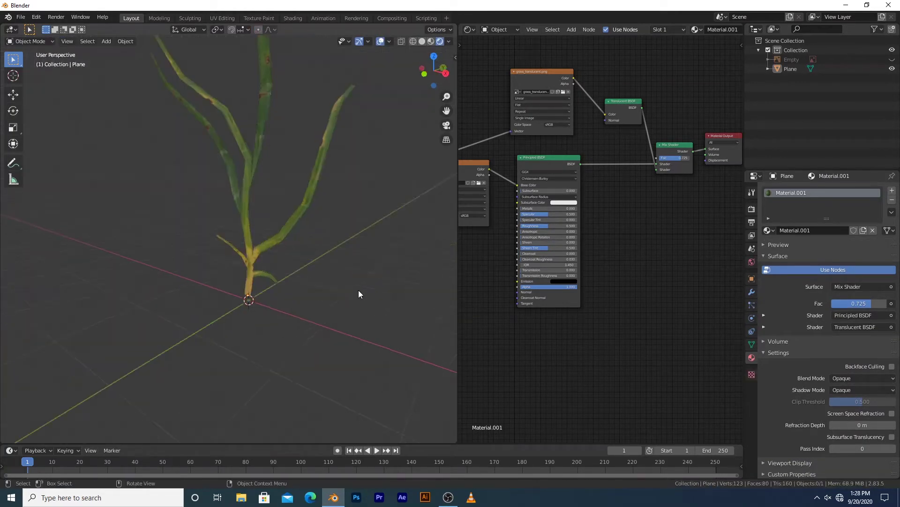
key(shift+z)
key(z)
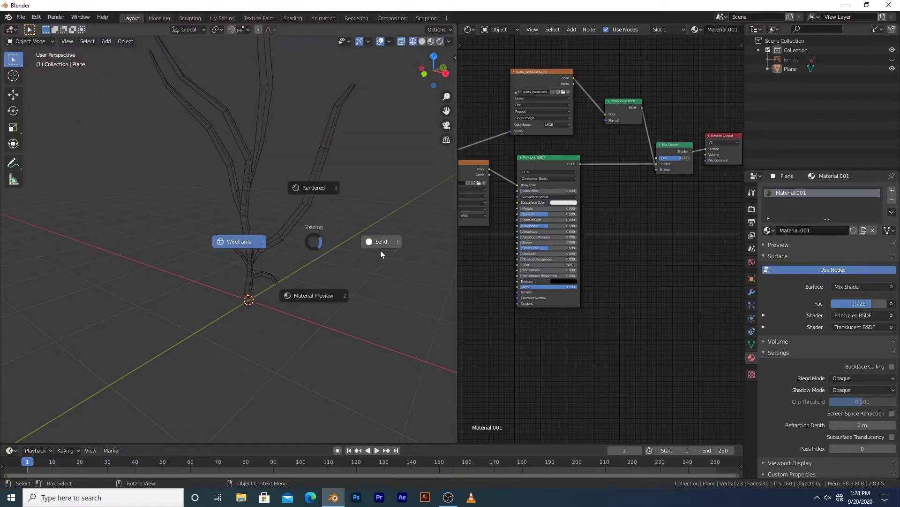
click(381, 250)
Select the whole plant object and apply smooth shading to it.
mouse_move(360, 222)
middle_down()
mouse_move(347, 241)
mouse_move(269, 207)
mouse_move(311, 197)
mouse_move(277, 322)
mouse_move(292, 259)
mouse_move(277, 196)
mouse_move(276, 203)
middle_up()
click(249, 181)
right_click(247, 172)
click(247, 173)
Try duplicating the plant beside the original and selecting the copy's small lower leaf to make a variation.
key(KP_1)
scroll(278, 200, down, 5)
key(KP_7)
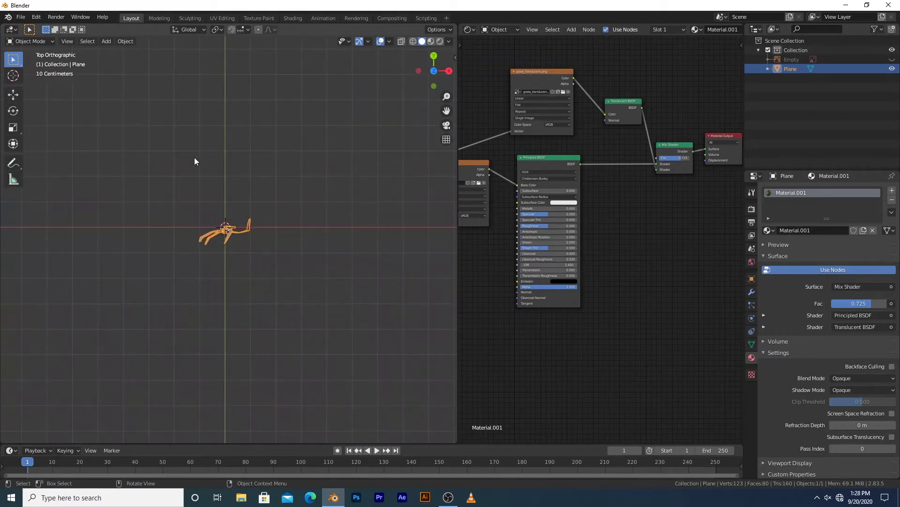
shift+middle_drag(258, 262, 203, 213)
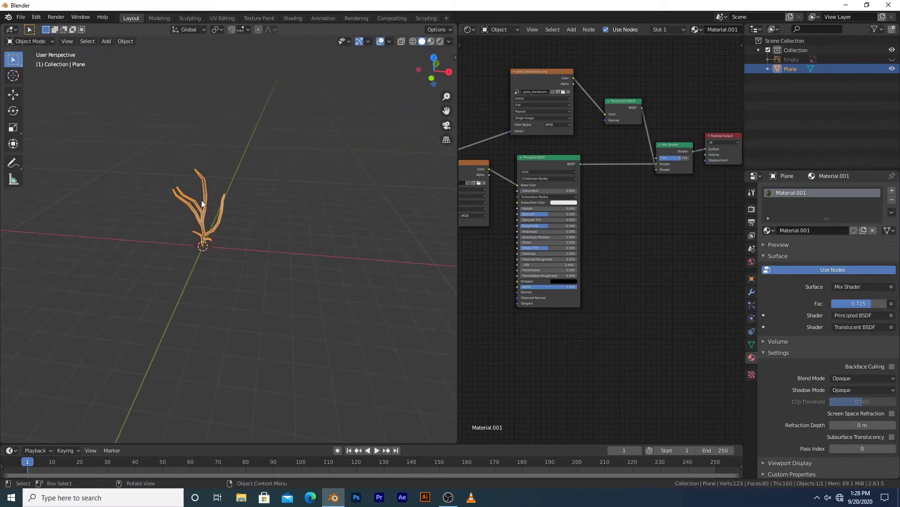
key(shift+d)
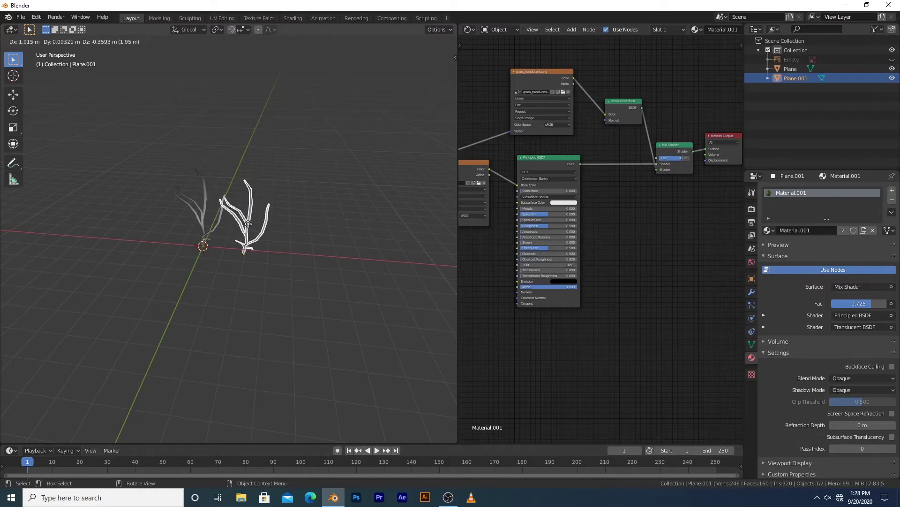
click(261, 254)
key(Tab)
drag(260, 235, 275, 247)
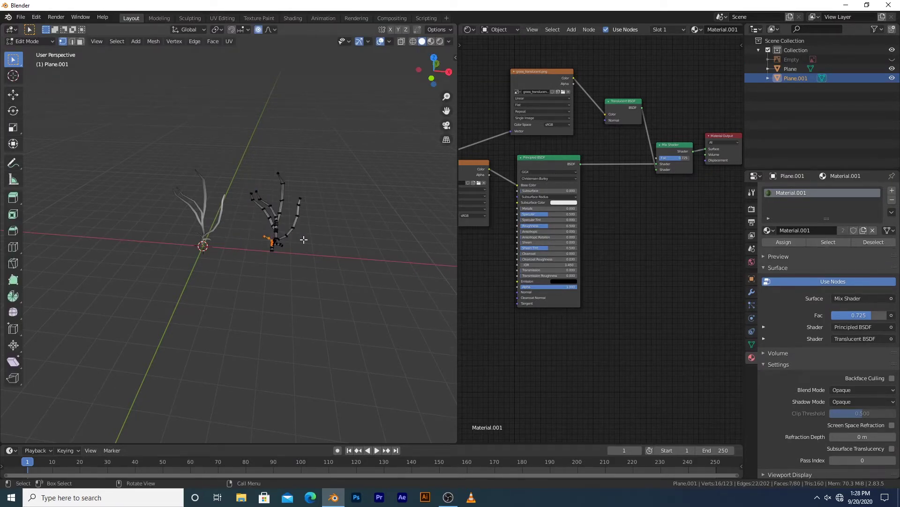
key(KP_Decimal)
scroll(304, 238, down, 8)
middle_drag(304, 237, 294, 198)
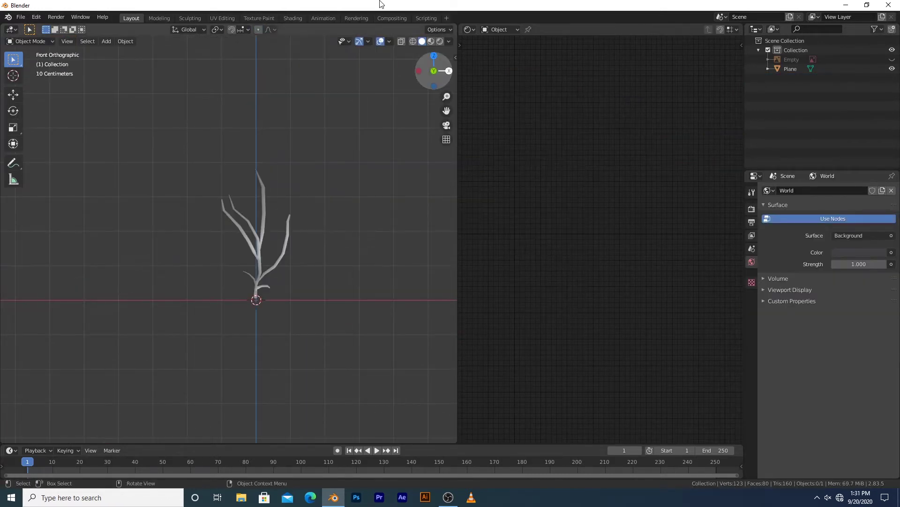
Add a mesh plane and move it along the Y axis clear of the plant.
shift+middle_drag(307, 220, 326, 203)
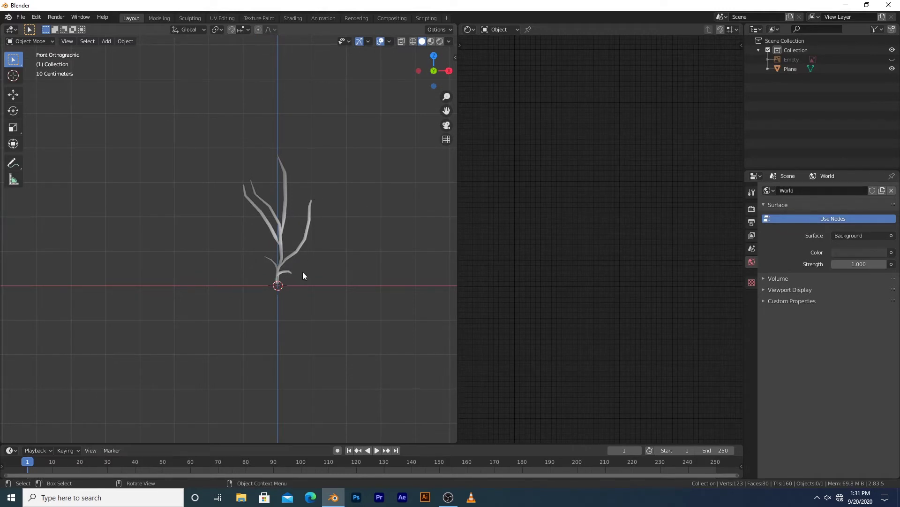
middle_drag(305, 223, 327, 263)
key(shift+a)
mouse_move(323, 252)
click(361, 255)
key(g)
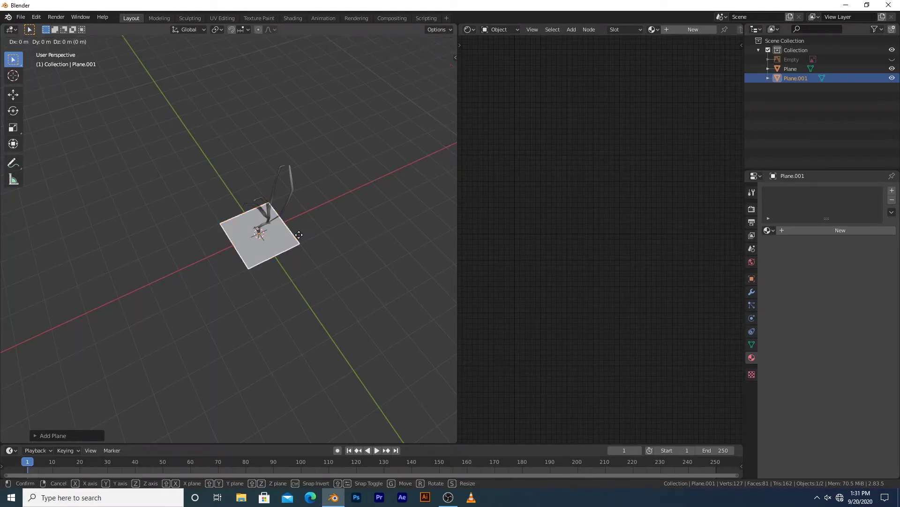
key(x)
click(338, 312)
Expand the 3D viewport over the shader editor area so the plane and plant have the full workspace.
middle_drag(337, 313, 328, 238)
key(KP_Decimal)
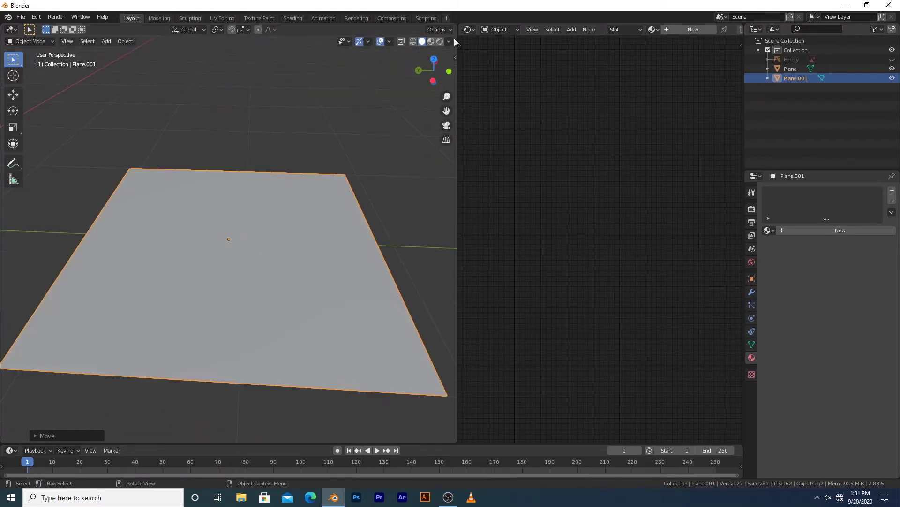
drag(477, 40, 487, 49)
scroll(446, 173, down, 9)
middle_drag(446, 169, 413, 227)
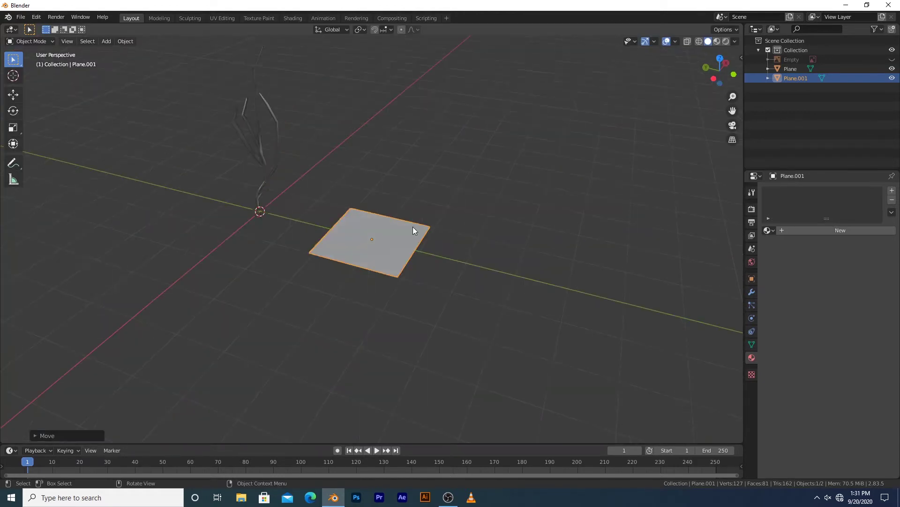
Subdivide the plane four times in Edit Mode and return to Object Mode.
scroll(414, 227, up, 4)
key(Tab)
right_click(389, 200)
click(389, 200)
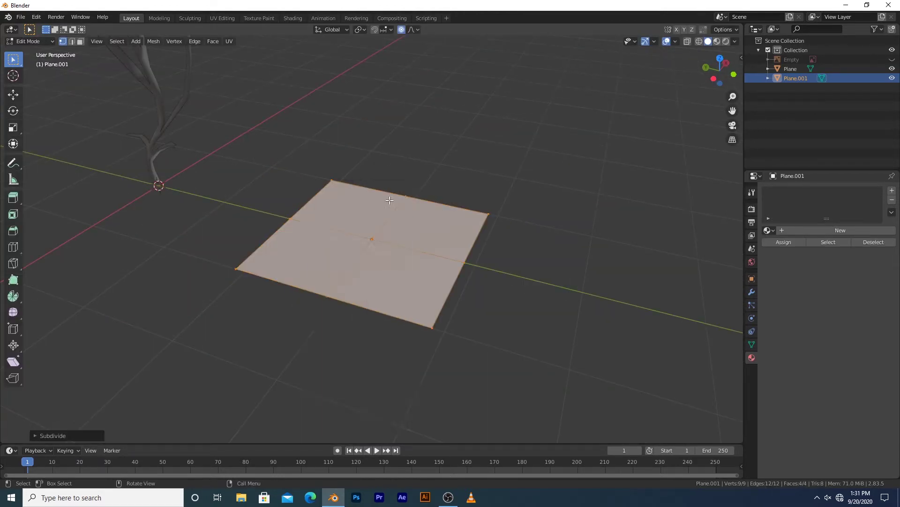
right_click(389, 199)
click(389, 199)
right_click(389, 199)
click(390, 199)
right_click(390, 199)
click(390, 198)
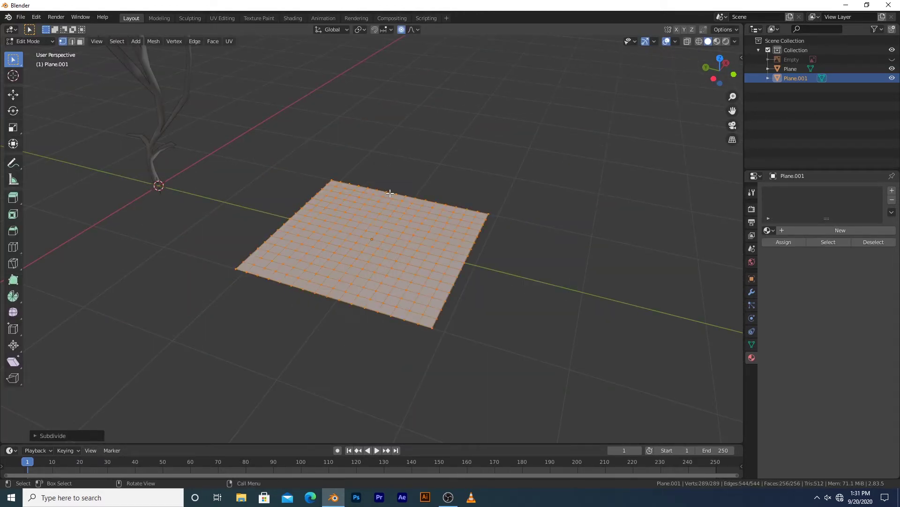
middle_drag(389, 199, 497, 220)
key(Tab)
Add a particle system to the plane and set its emission number to 40.
click(752, 344)
click(752, 305)
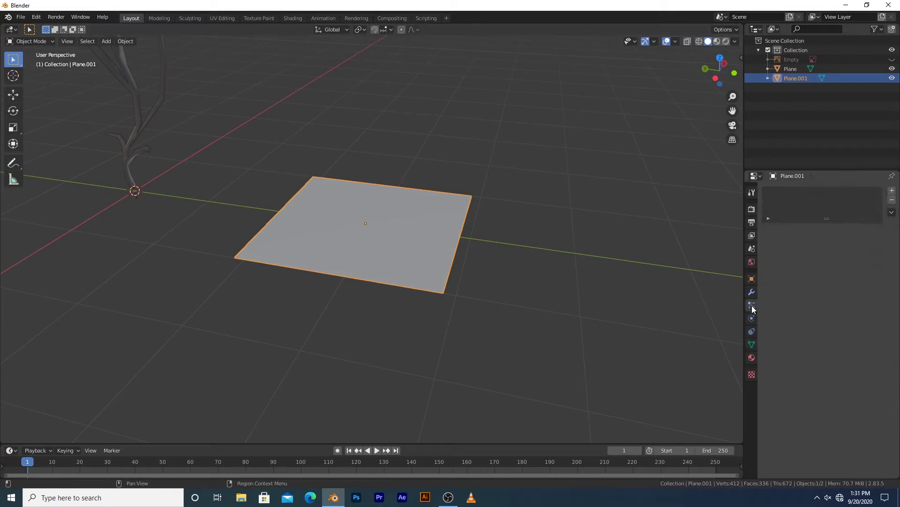
click(893, 190)
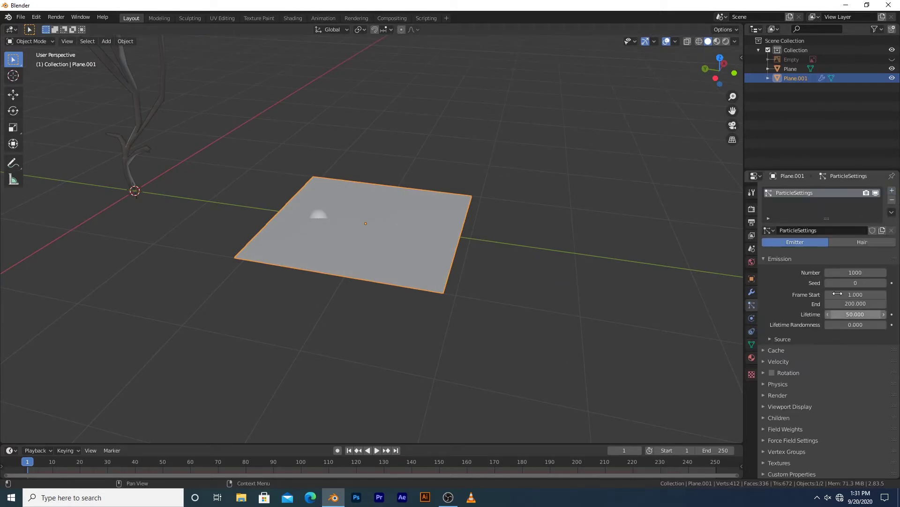
click(850, 273)
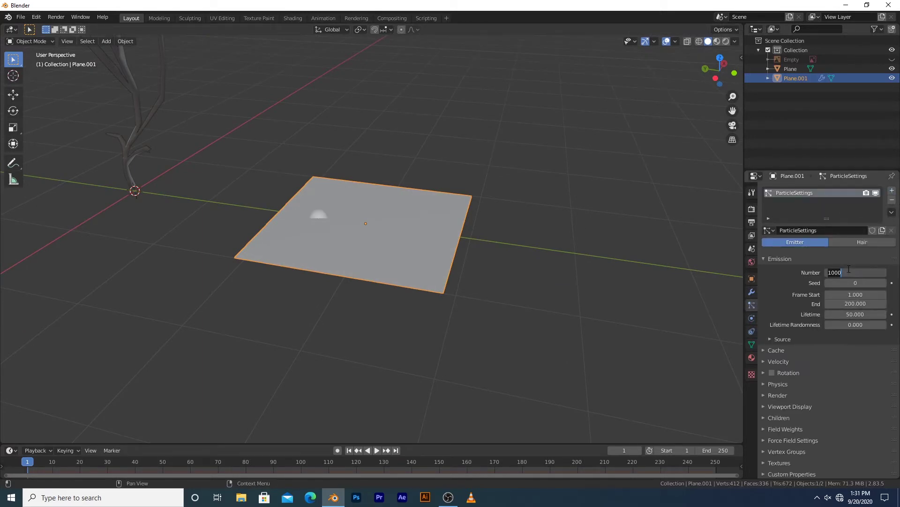
text(40)
key(Return)
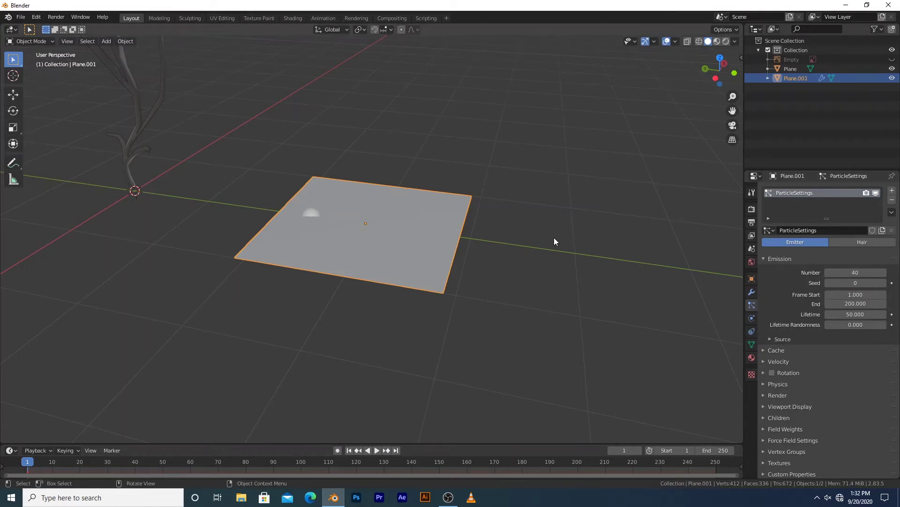
Switch the plane's particle system to Hair and render it as Object using the plant as the instance object.
click(846, 241)
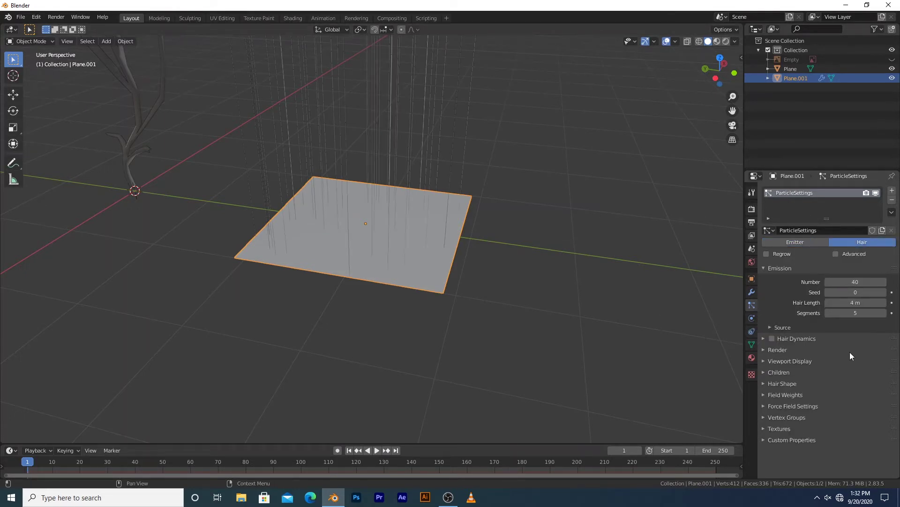
click(778, 349)
scroll(804, 364, down, 4)
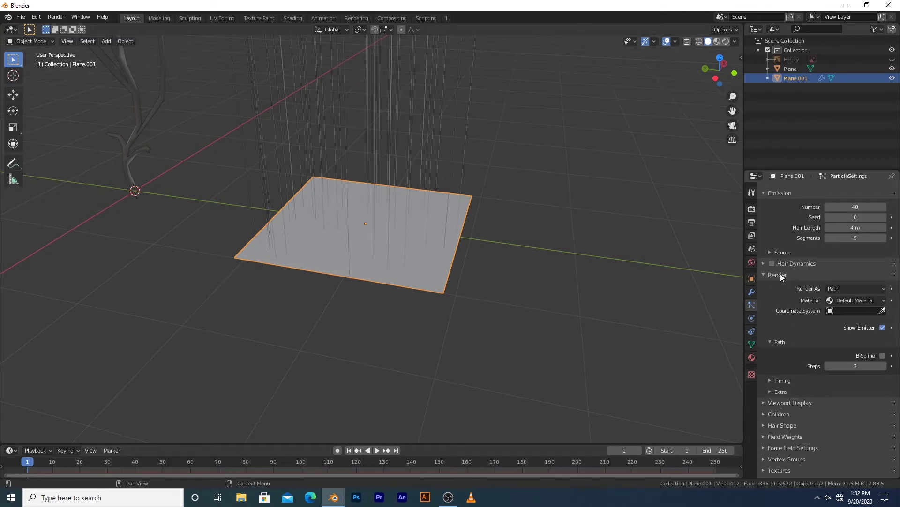
click(847, 288)
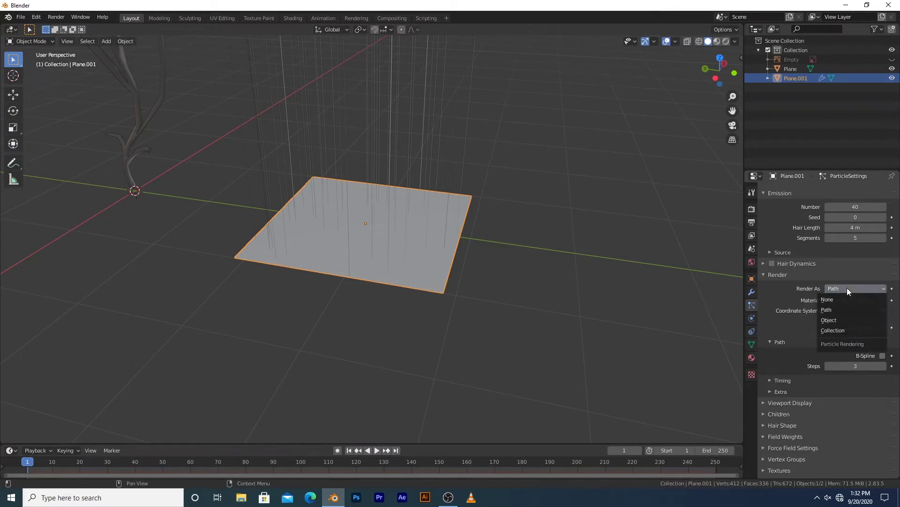
click(849, 321)
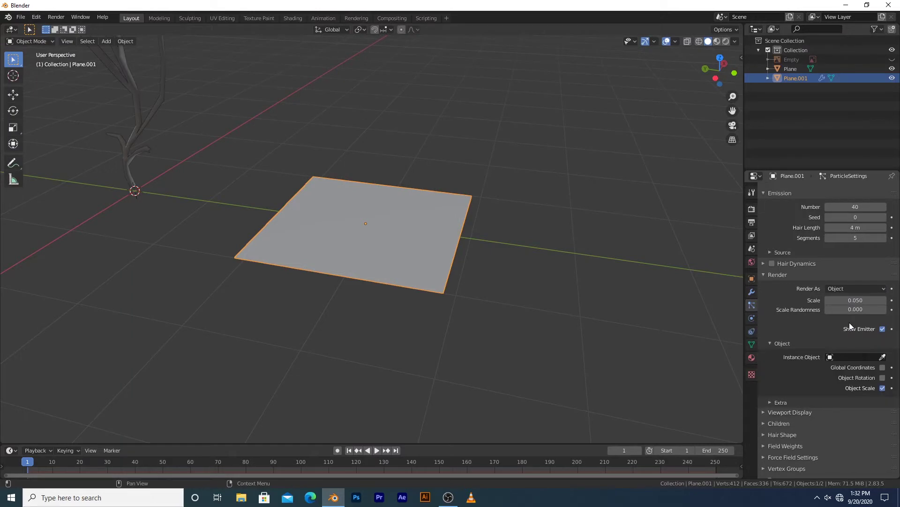
click(880, 357)
click(129, 132)
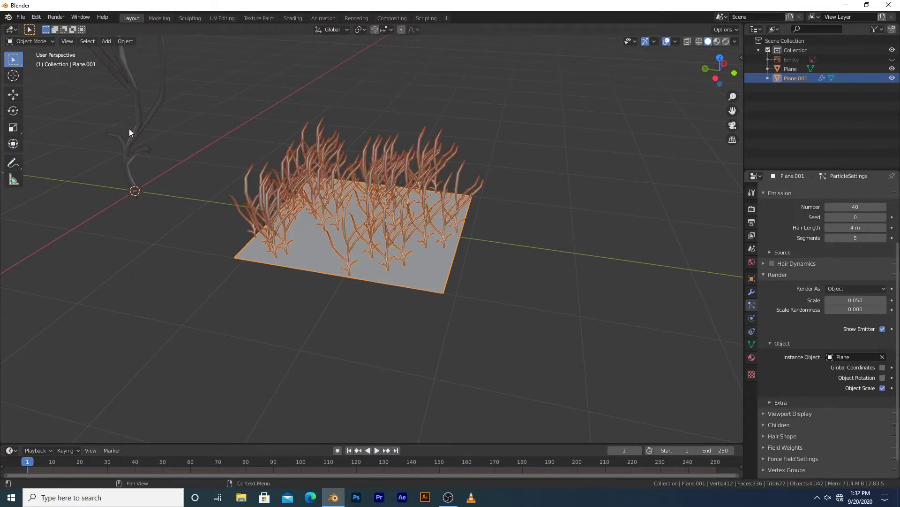
Add a new empty collection to the scene and open the choices for how the particles render.
middle_drag(486, 178, 364, 196)
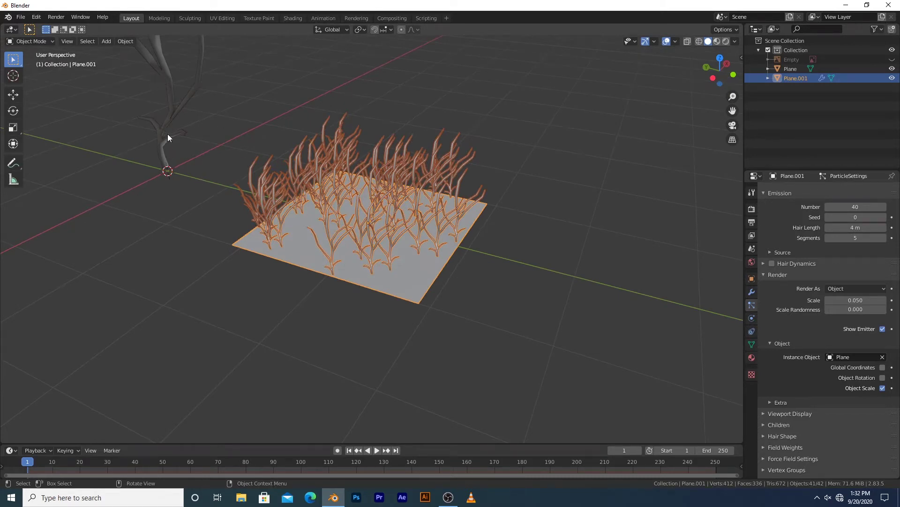
middle_drag(378, 176, 363, 178)
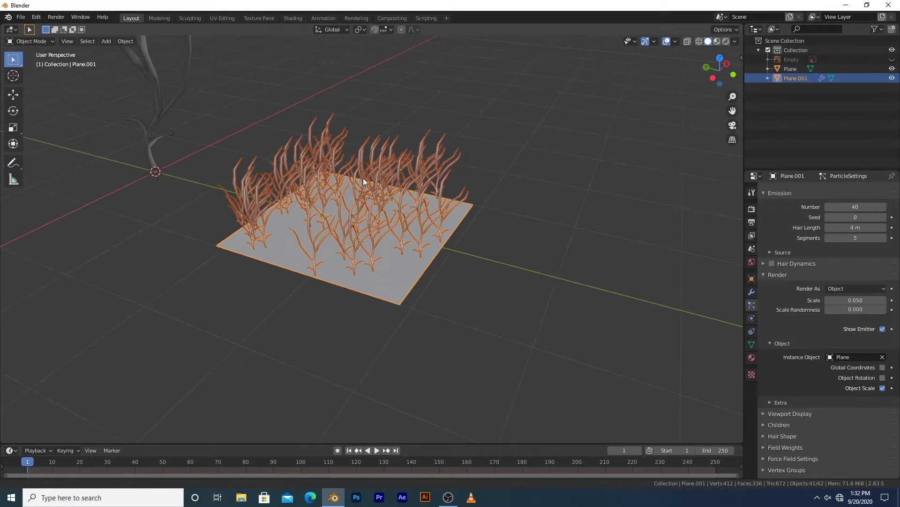
right_click(813, 101)
click(813, 101)
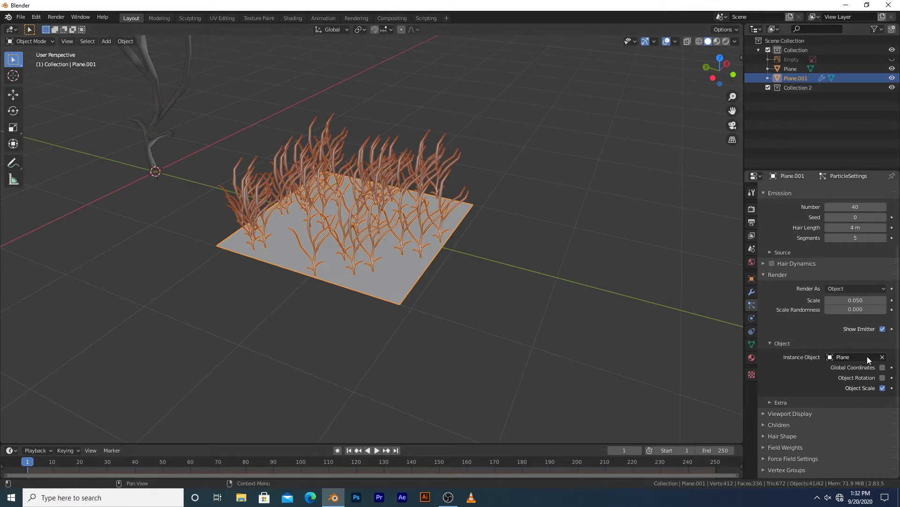
click(875, 290)
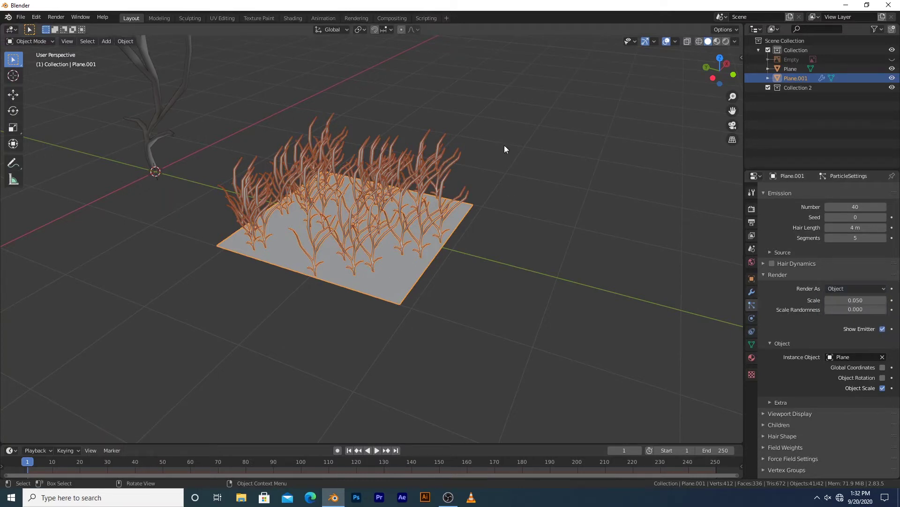
Assign the central block of four by four faces on the ground plane to a new vertex group.
middle_drag(435, 237, 412, 243)
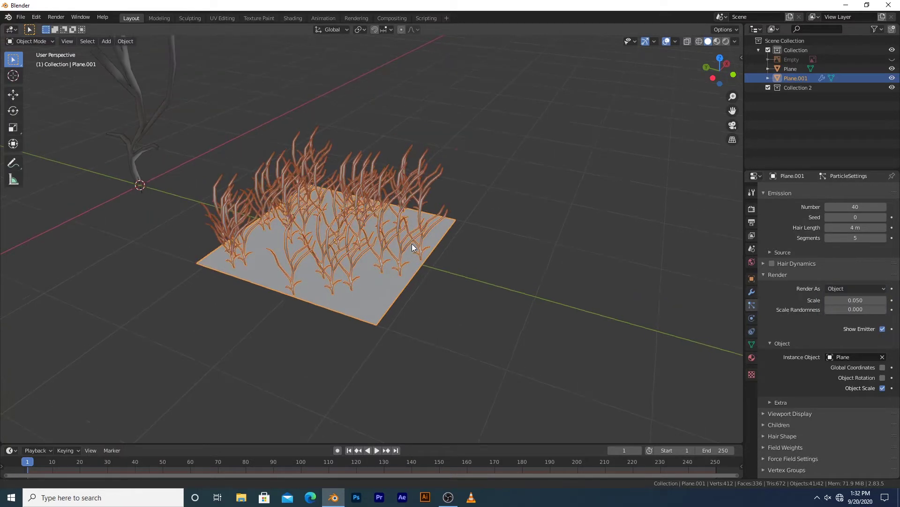
scroll(435, 283, up, 2)
middle_drag(437, 280, 418, 201)
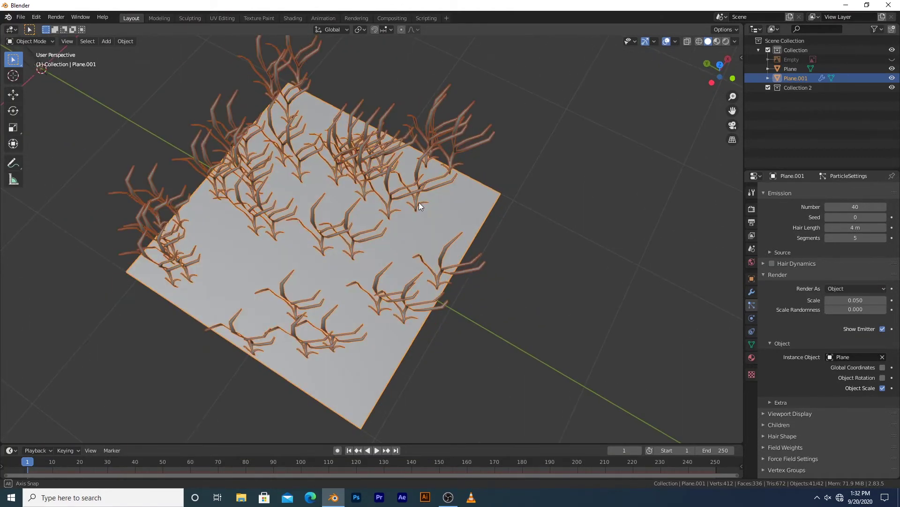
key(KP_7)
key(Tab)
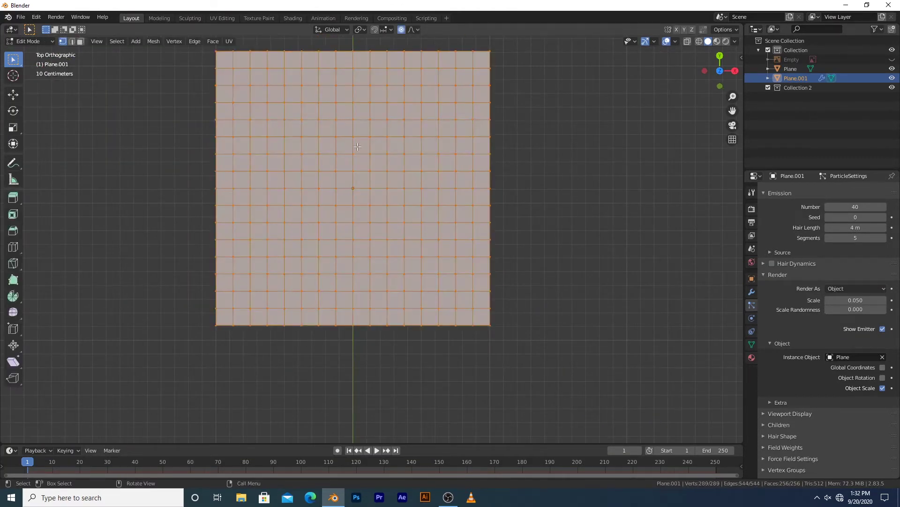
key(b)
drag(317, 153, 394, 228)
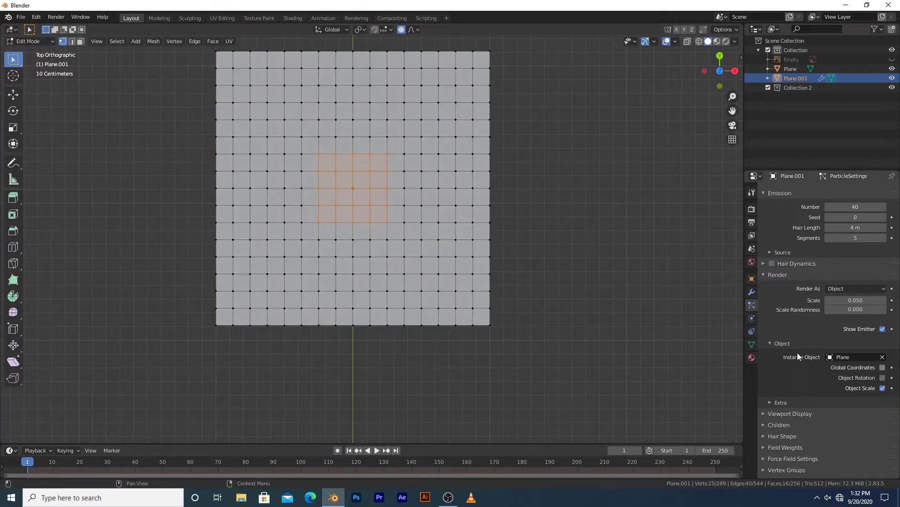
click(752, 344)
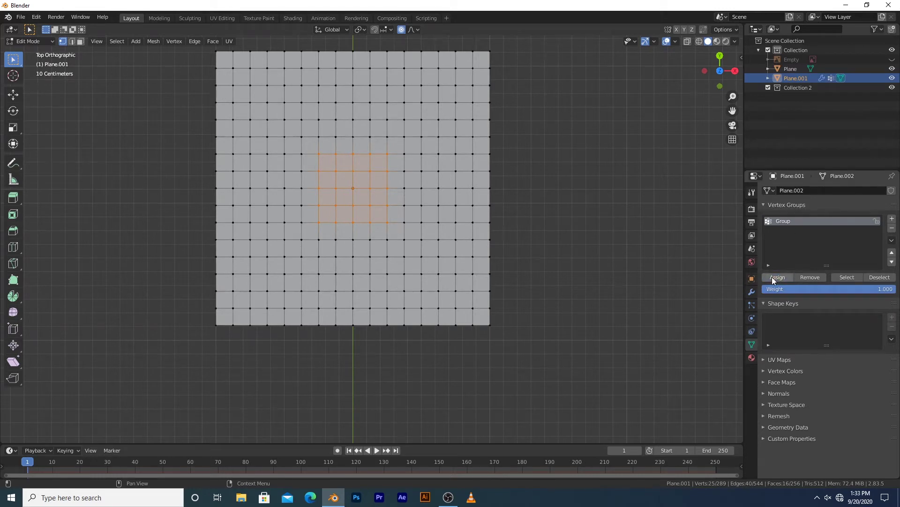
click(777, 277)
key(Tab)
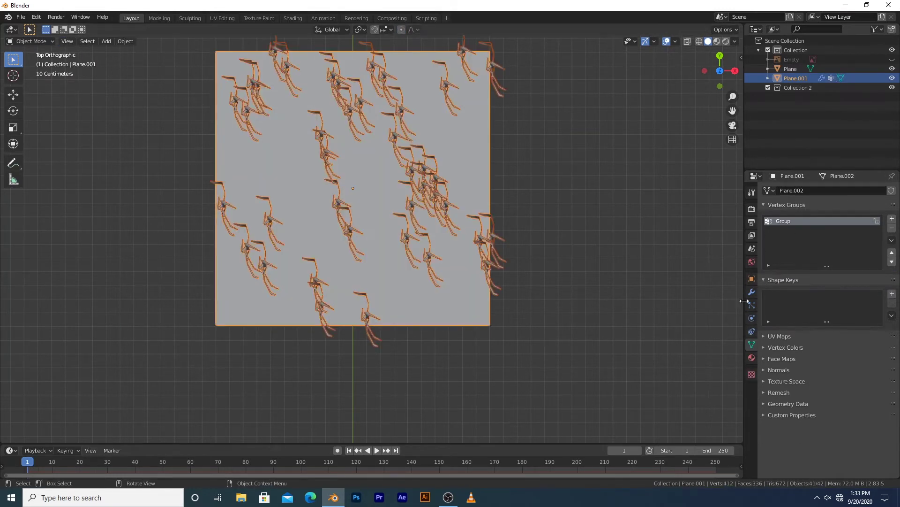
Limit the particle density to the plane's new vertex group.
click(751, 305)
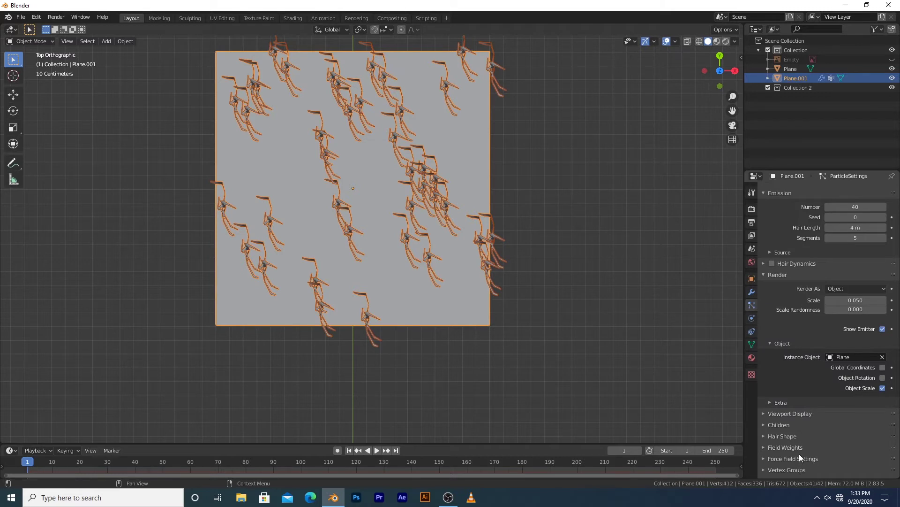
scroll(798, 455, down, 1)
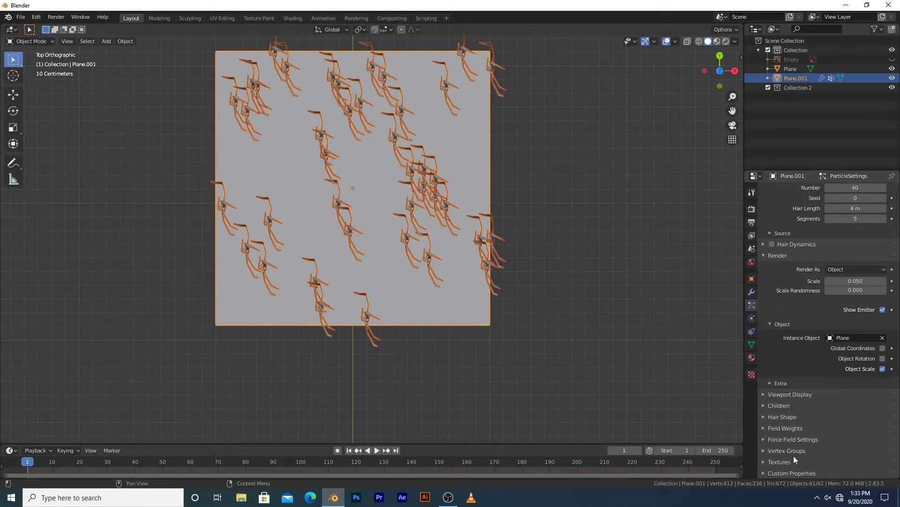
click(796, 452)
scroll(797, 450, down, 5)
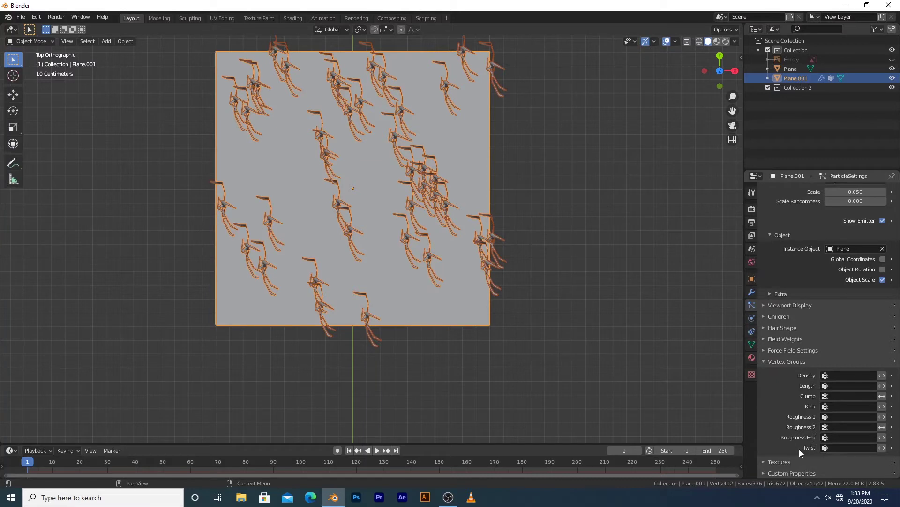
click(848, 374)
click(838, 385)
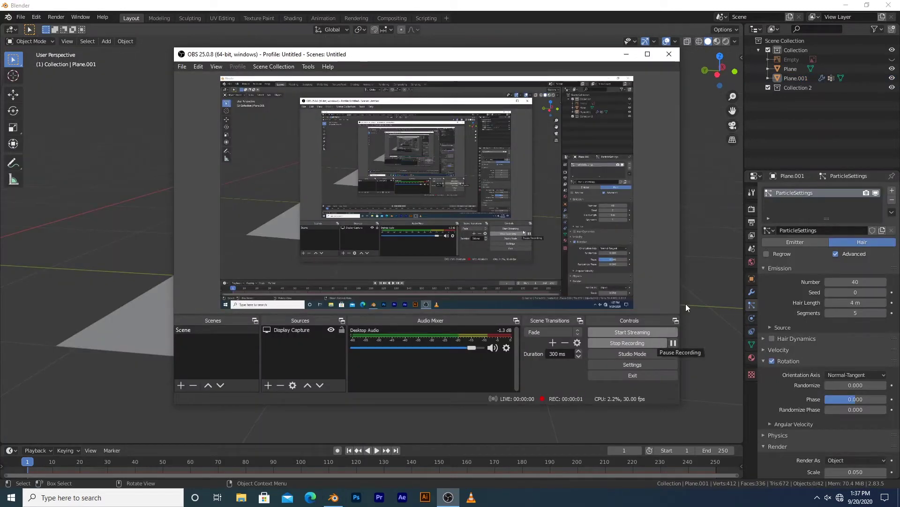
Display the grass clump on the plane in Rendered shading.
click(689, 302)
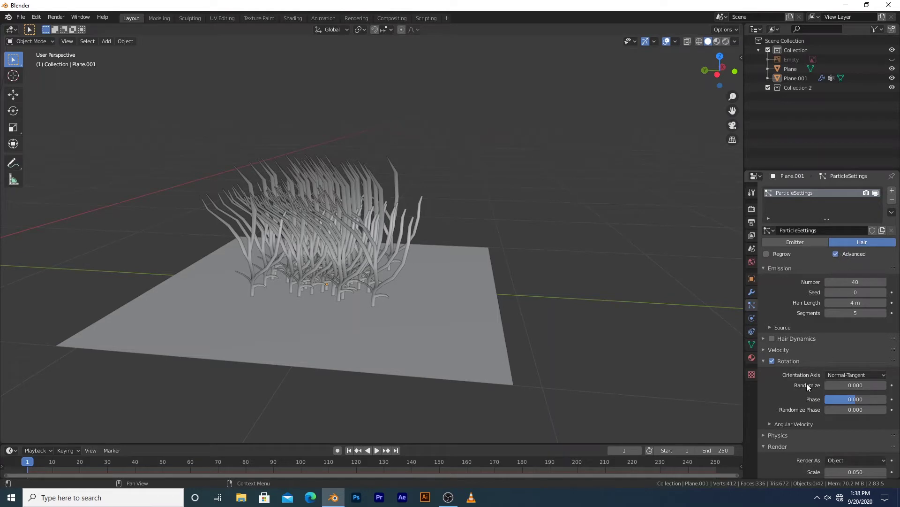
scroll(786, 363, down, 2)
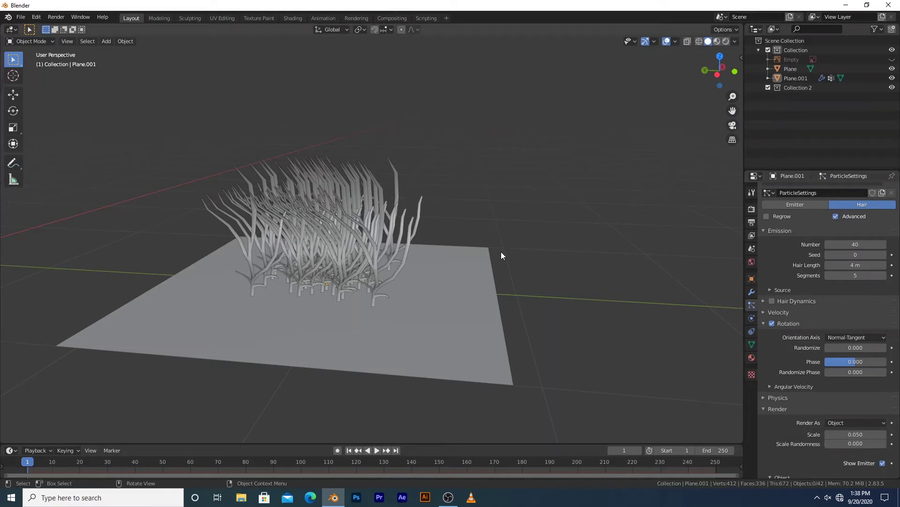
scroll(501, 251, up, 3)
key(z)
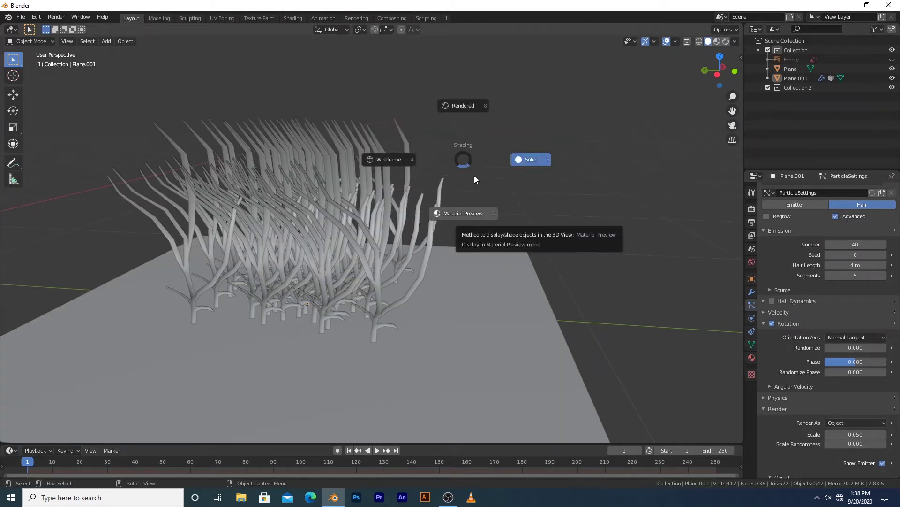
click(463, 106)
middle_drag(483, 190, 461, 188)
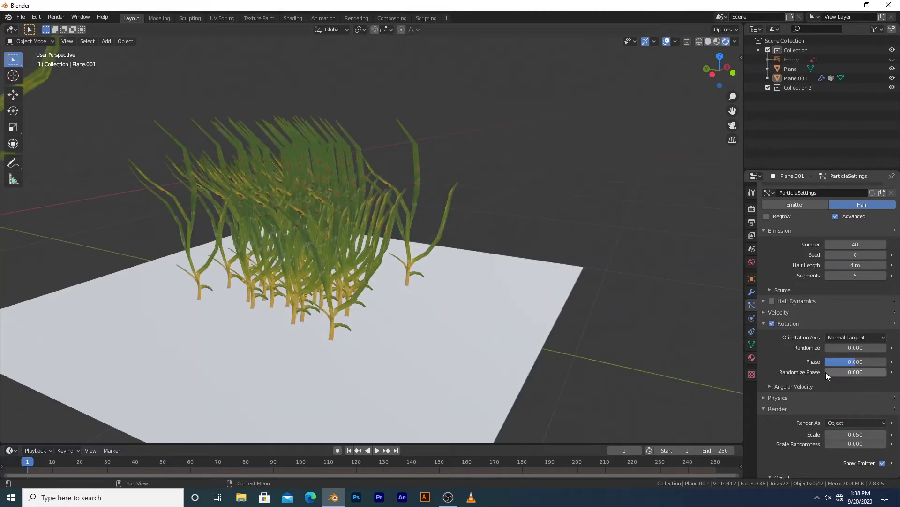
Set the particle rotation to the Normal-Tangent axis with Randomize 0.507, Phase -0.746 and Randomize Phase 1.015.
click(849, 338)
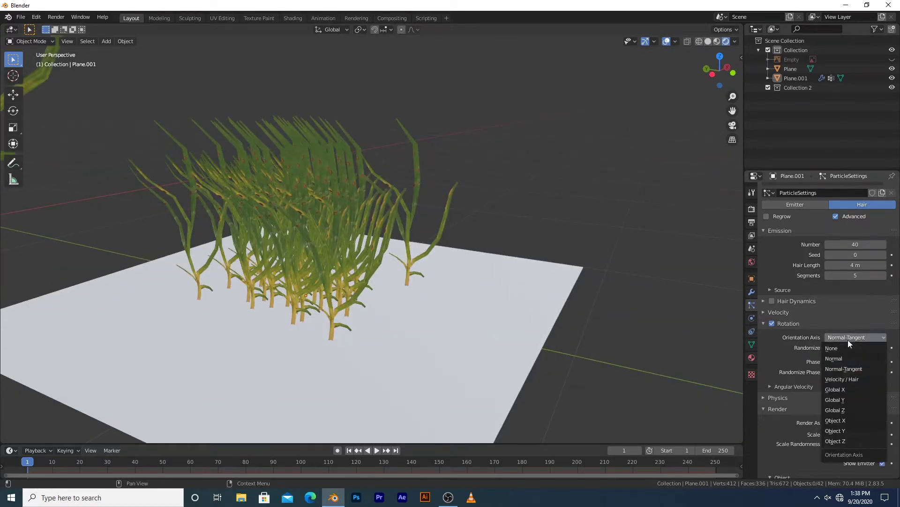
click(848, 369)
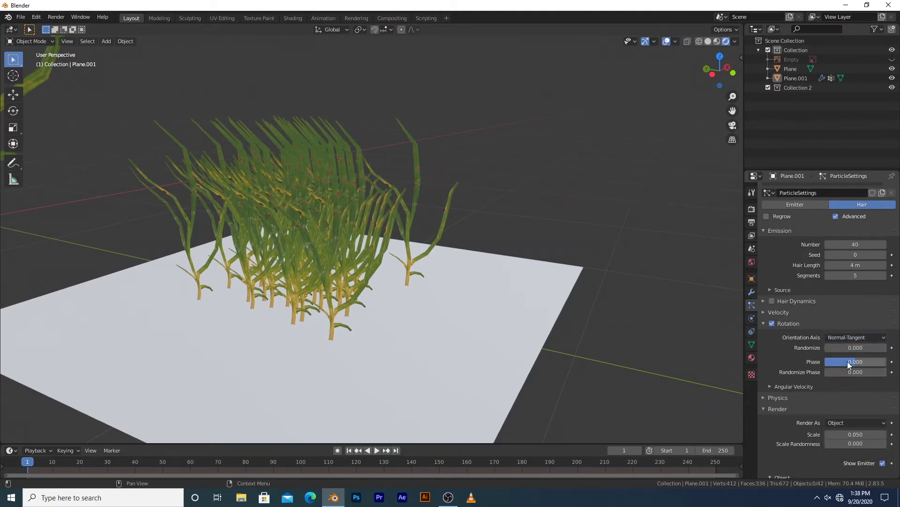
drag(843, 347, 875, 347)
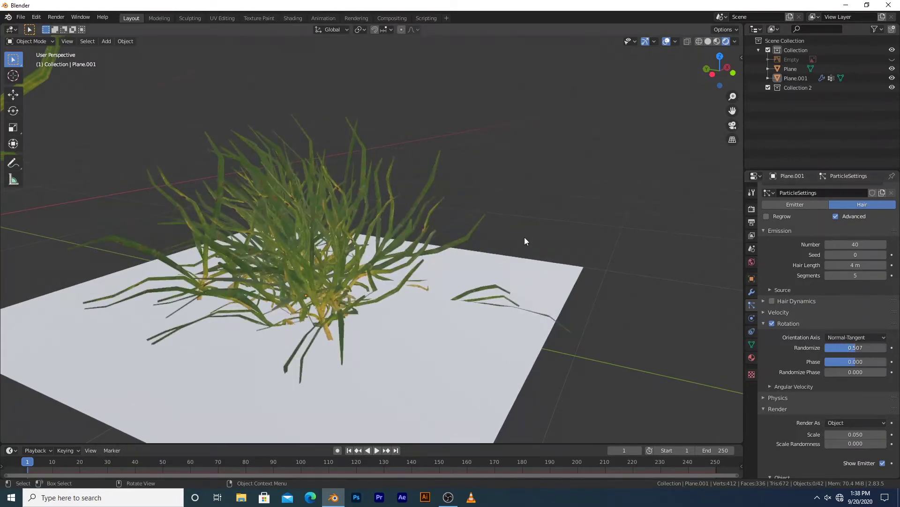
middle_drag(524, 237, 610, 227)
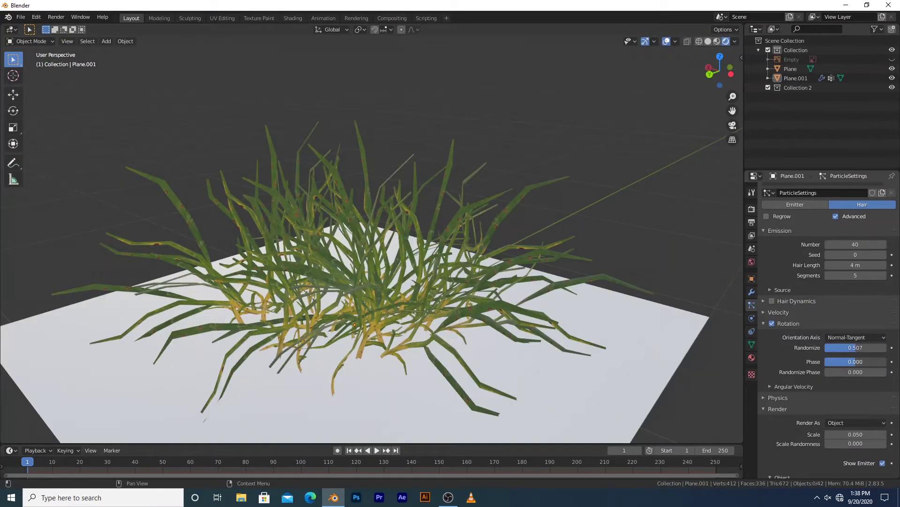
drag(856, 362, 833, 362)
drag(834, 372, 856, 372)
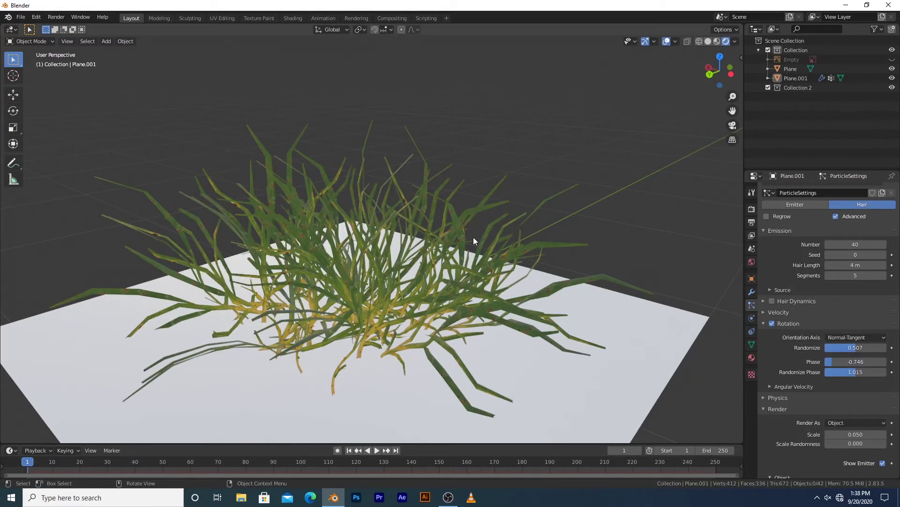
Return to Solid shading and raise the particle rotation's Randomize to 0.724 and Randomize Phase to 1.687.
middle_drag(474, 237, 381, 235)
key(z)
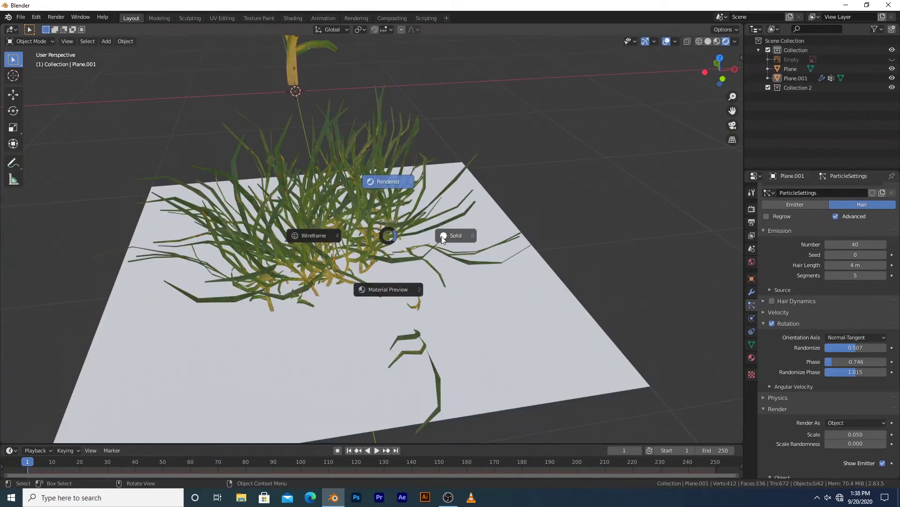
click(440, 236)
middle_drag(494, 223, 859, 373)
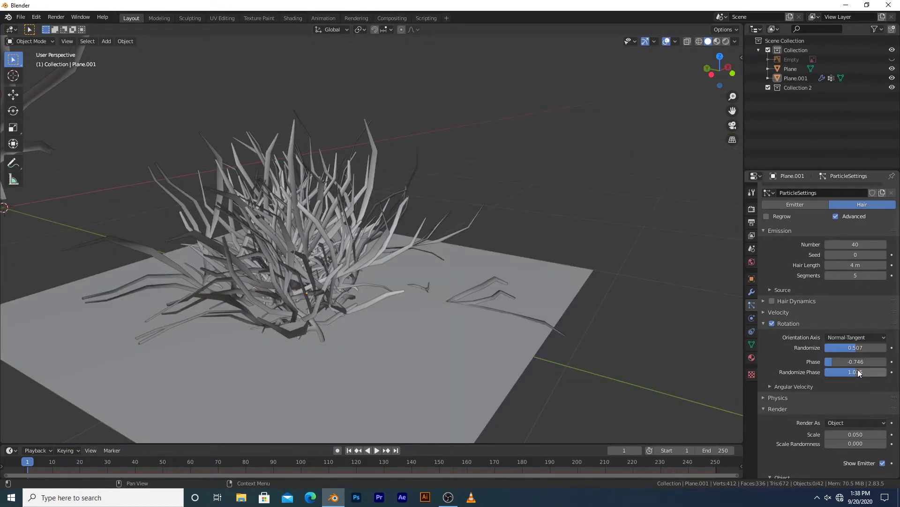
drag(858, 373, 870, 347)
middle_drag(450, 262, 466, 203)
Duplicate the grass plane and place the copy beside the original along the Y axis.
click(466, 203)
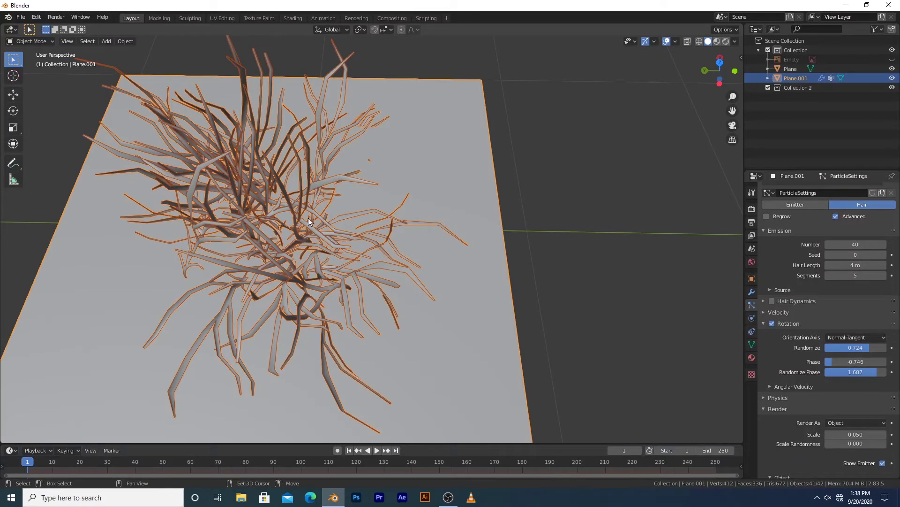
key(shift+d)
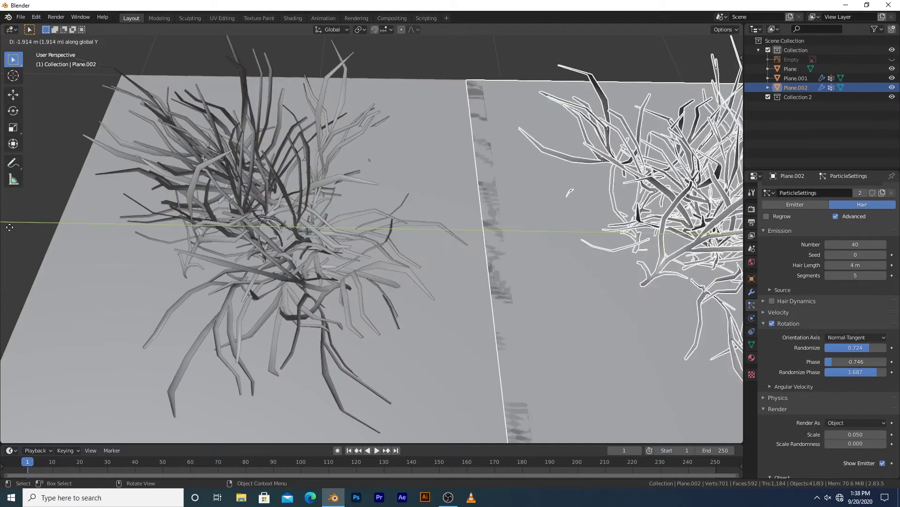
click(240, 233)
shift+middle_drag(97, 225, 2, 205)
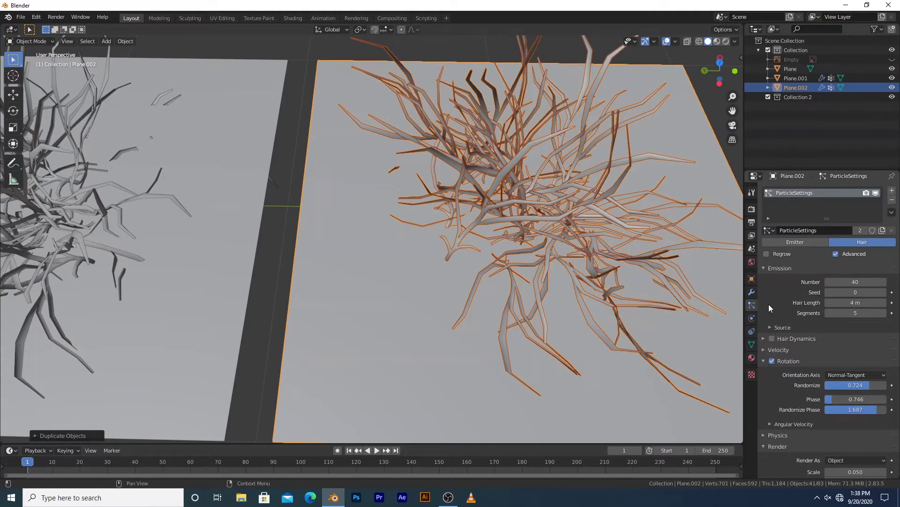
Try to make the duplicated plane's particle settings an independent copy.
click(861, 230)
key(ctrl+z)
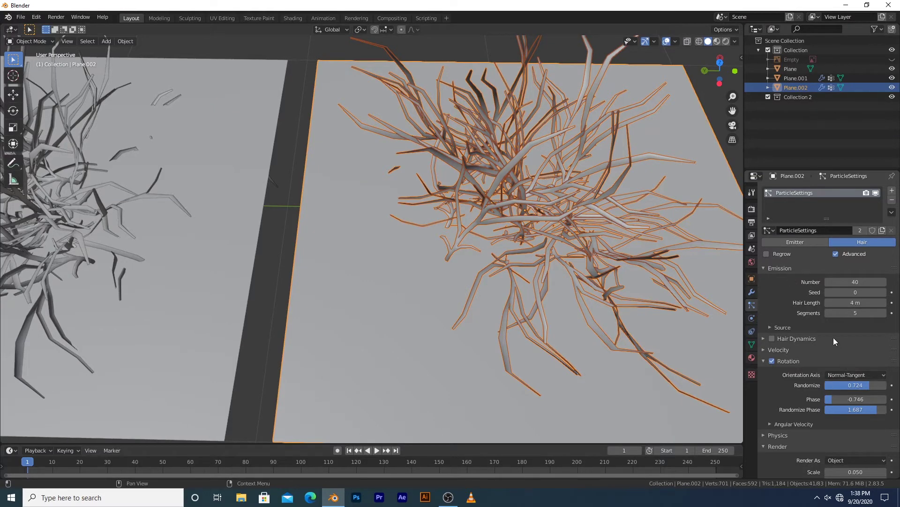
middle_drag(287, 206, 431, 225)
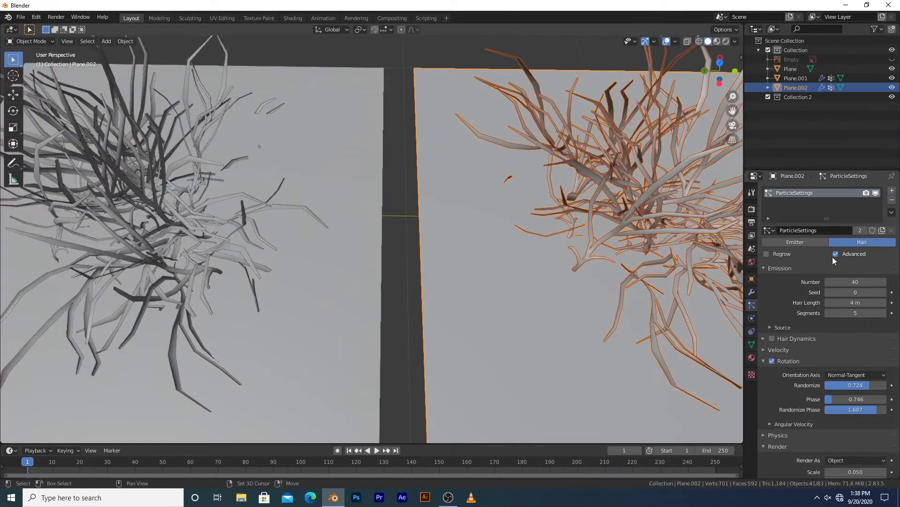
drag(856, 281, 872, 281)
click(852, 281)
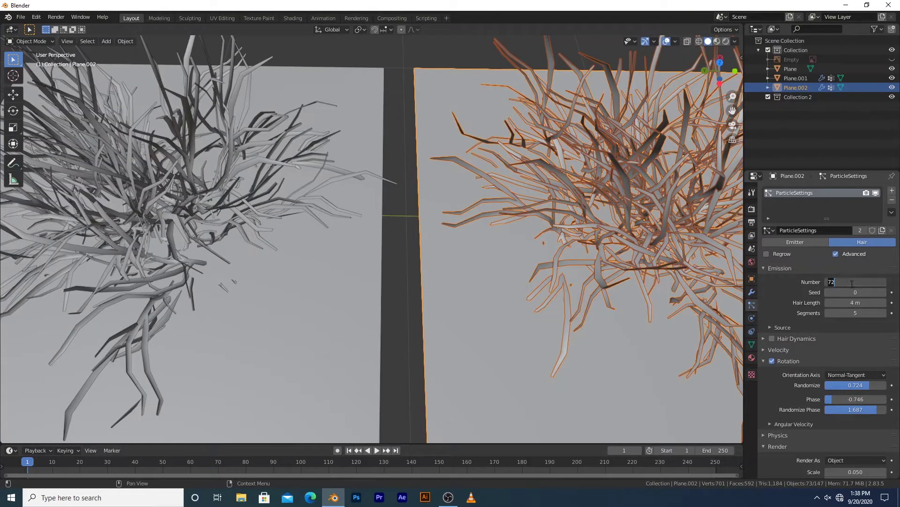
text(40)
key(Return)
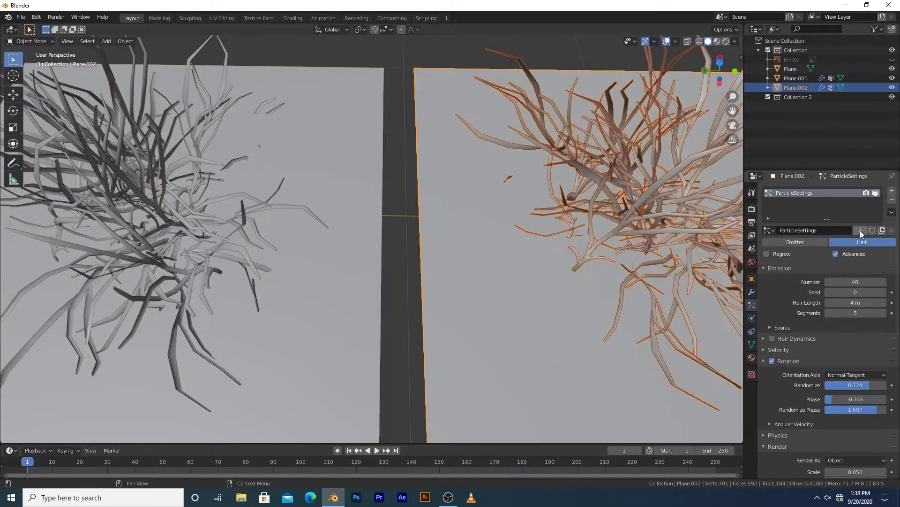
Make the duplicated plane's particle settings single-user, with Seed 1 and Number 70.
click(860, 230)
middle_drag(589, 211, 384, 207)
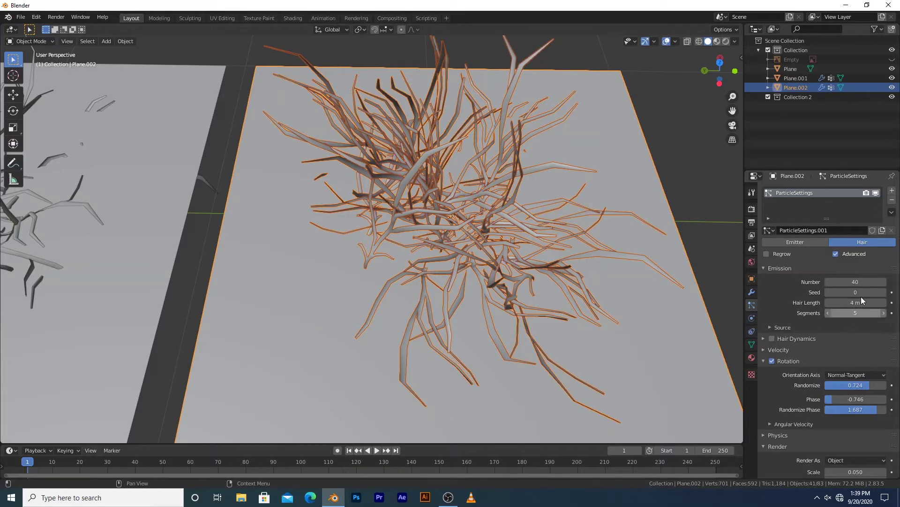
click(884, 292)
click(868, 281)
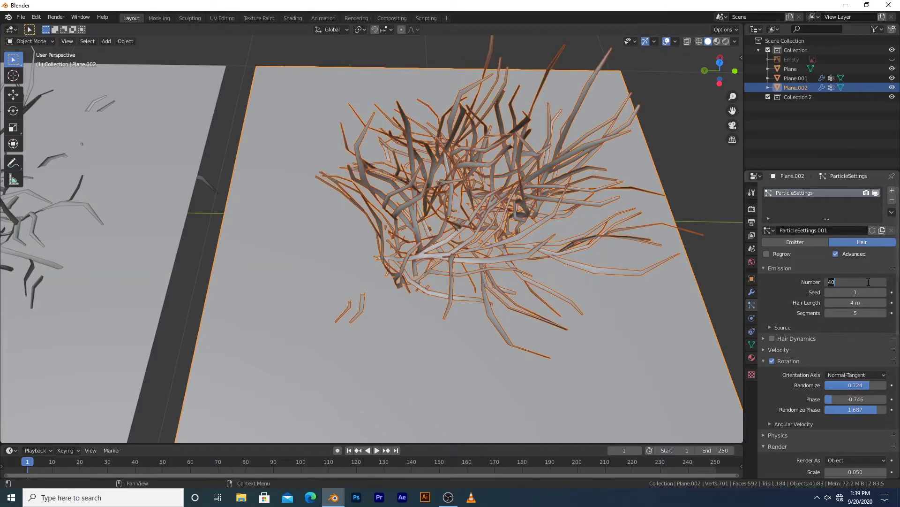
text(70)
key(Return)
Duplicate the second grass plane along the Y axis and give the copy independent particle settings with Seed 2.
scroll(639, 218, down, 1)
middle_drag(639, 219, 590, 177)
key(shift+d)
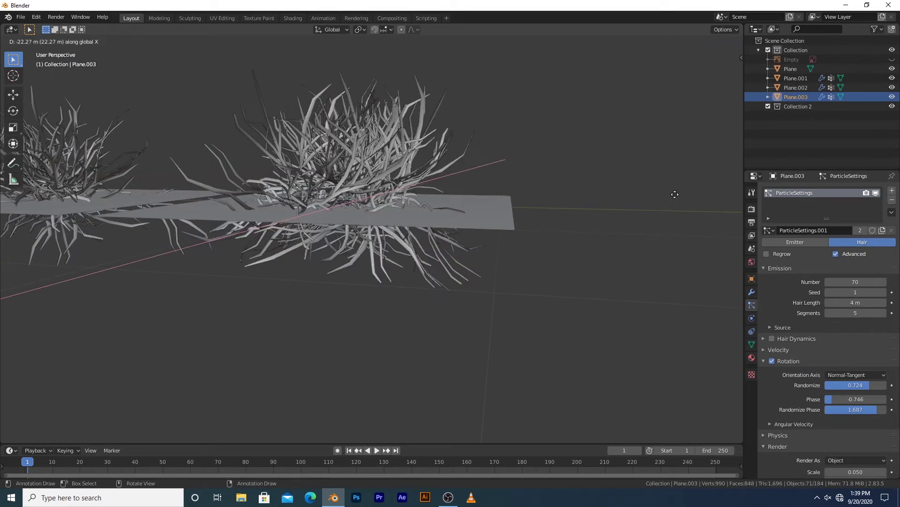
key(y)
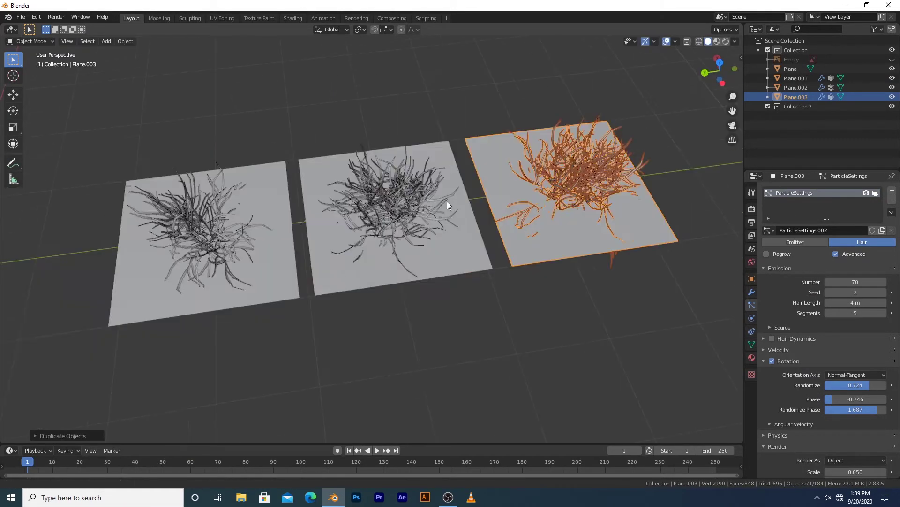
Convert the particle system modifiers on all three planes into real grass objects.
click(752, 291)
click(804, 218)
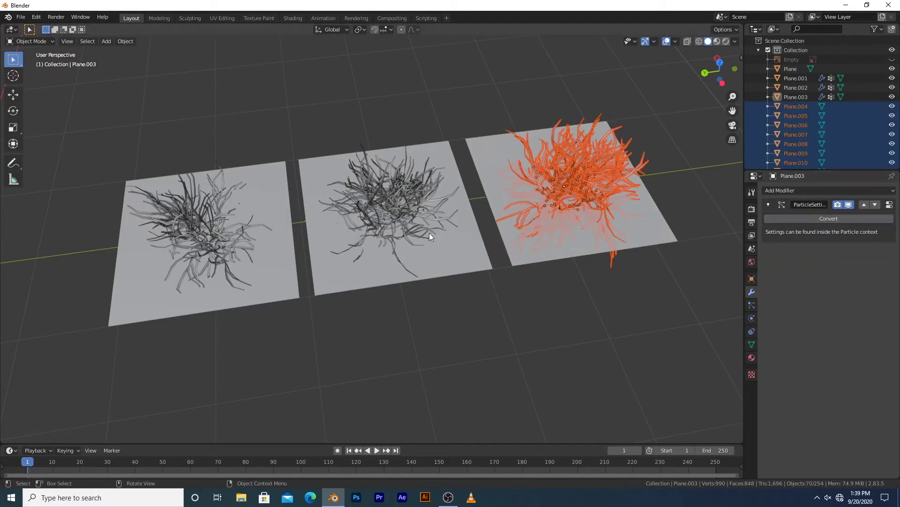
click(429, 233)
click(807, 220)
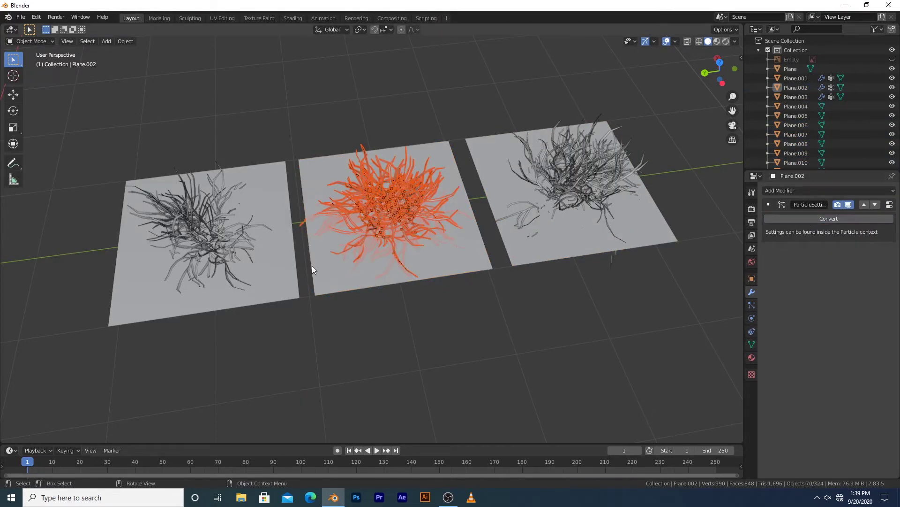
click(796, 78)
click(811, 223)
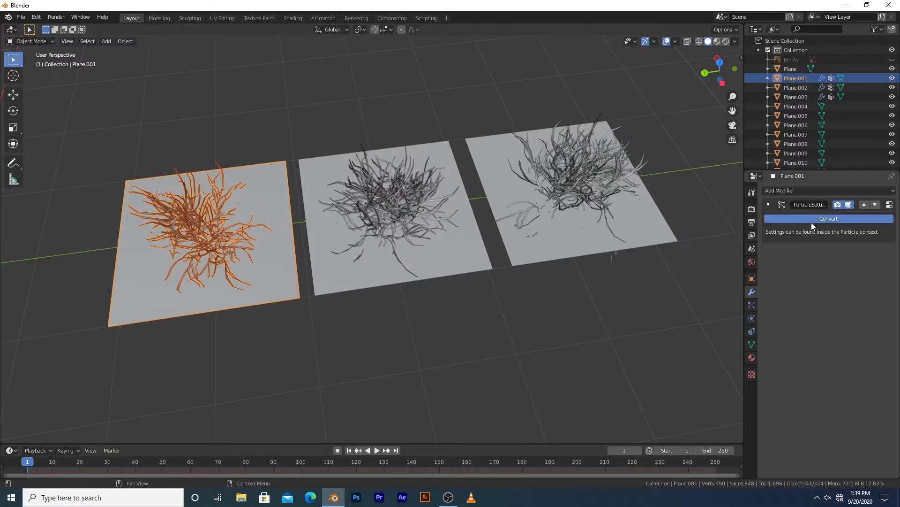
Delete the three emitter planes, leaving only the converted grass objects.
click(297, 286)
key(x)
click(309, 281)
click(348, 266)
key(x)
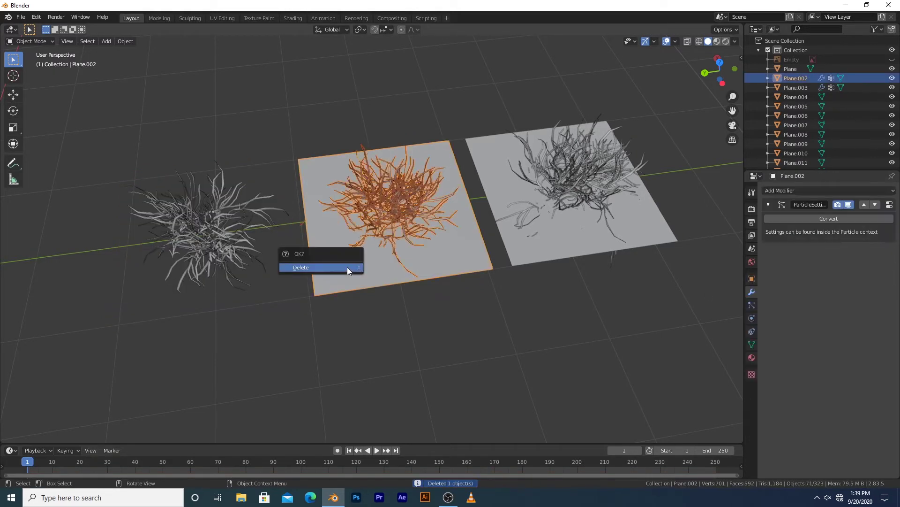
click(347, 266)
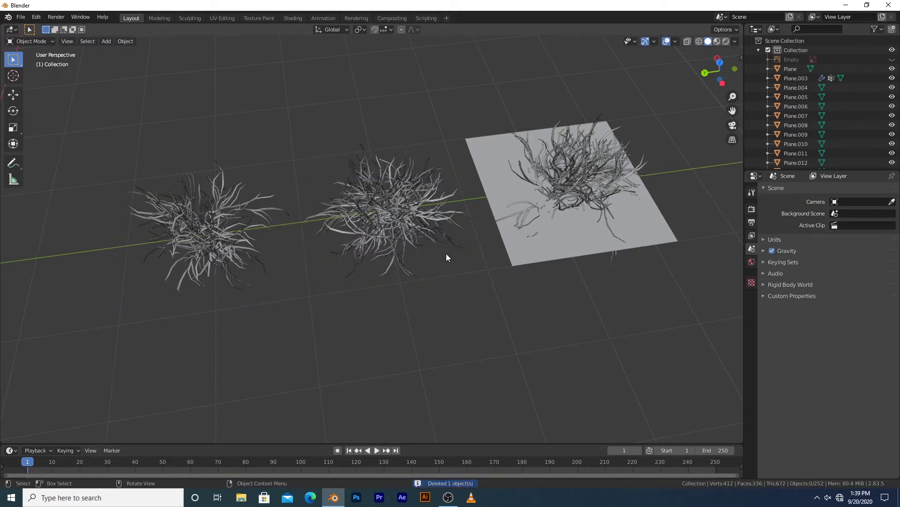
click(393, 204)
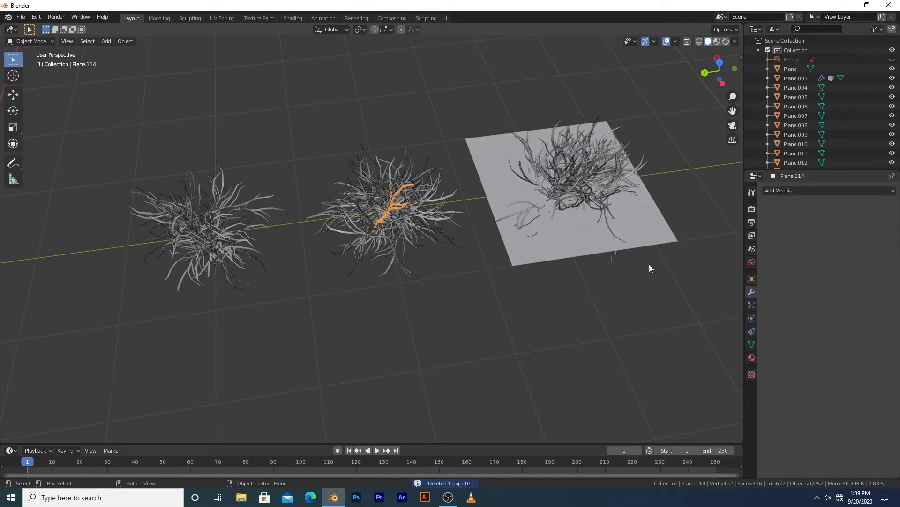
click(620, 243)
key(x)
click(619, 244)
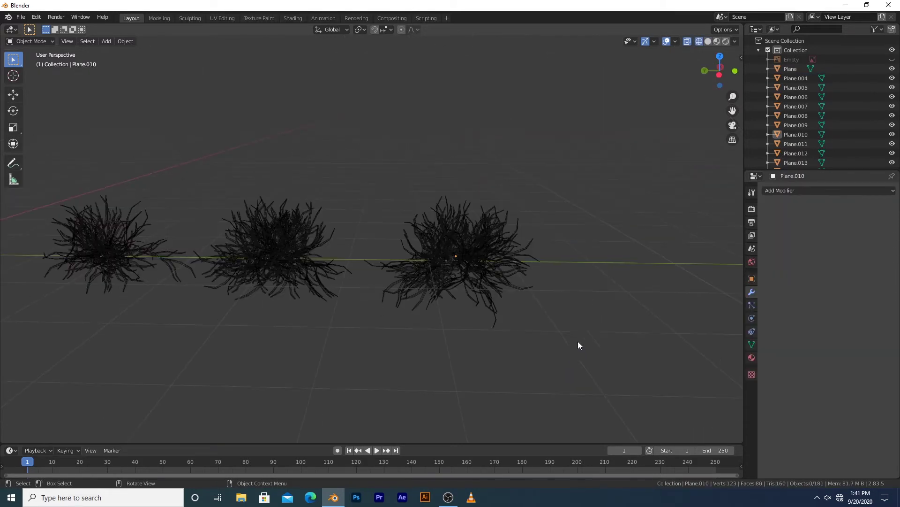
Select all blades of the third clump, farthest along the Y axis, and make their Object & Data single-user.
drag(639, 366, 376, 125)
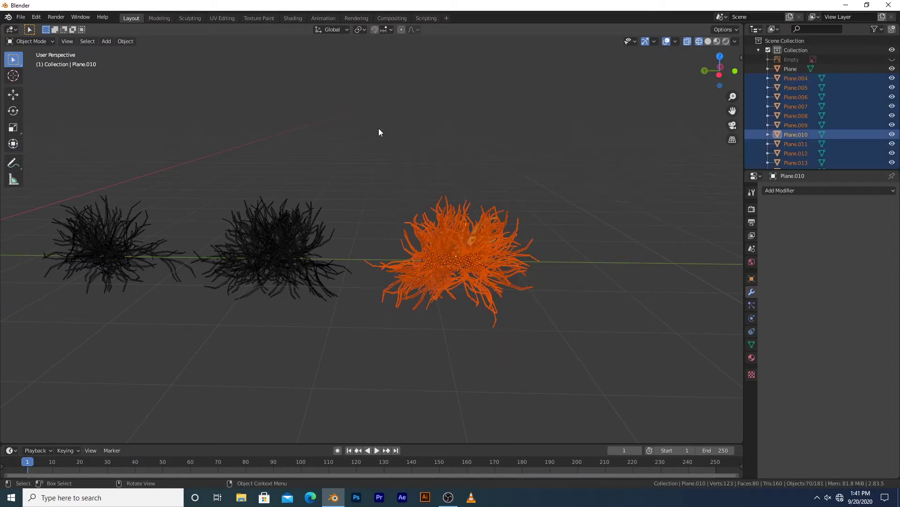
click(119, 43)
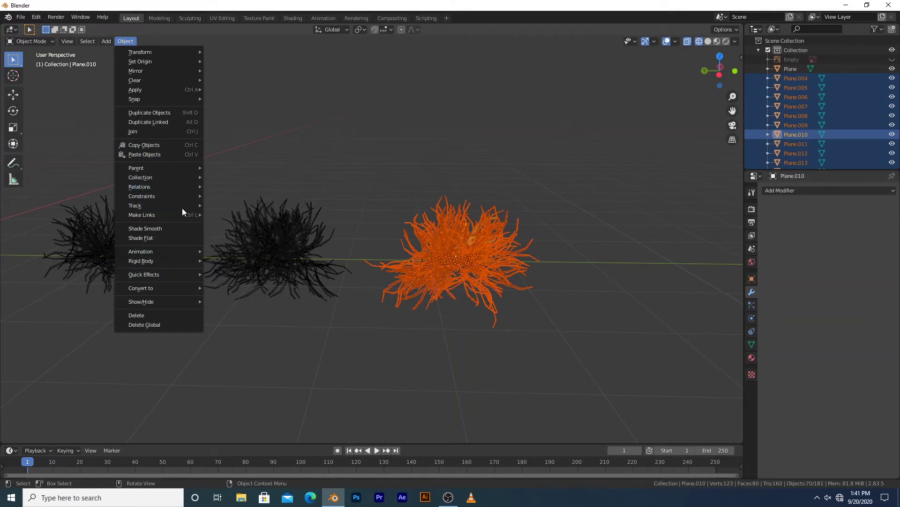
mouse_move(178, 187)
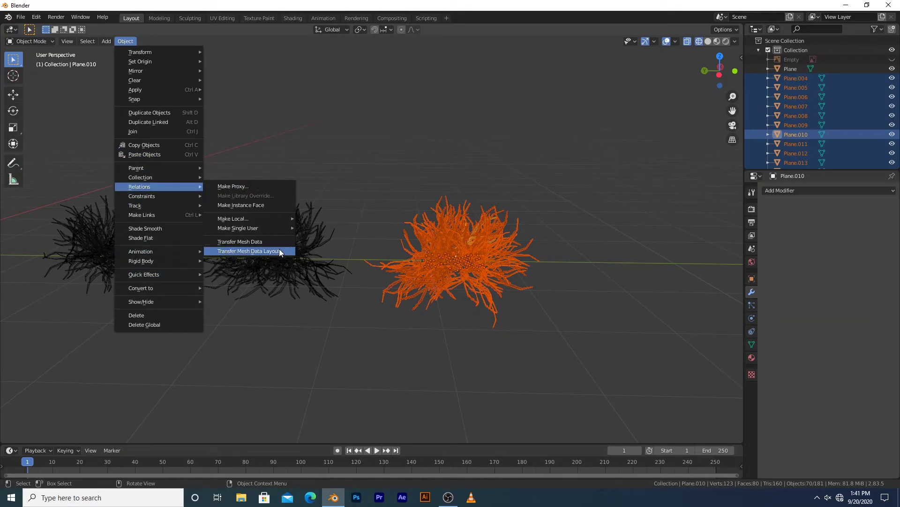
mouse_move(278, 227)
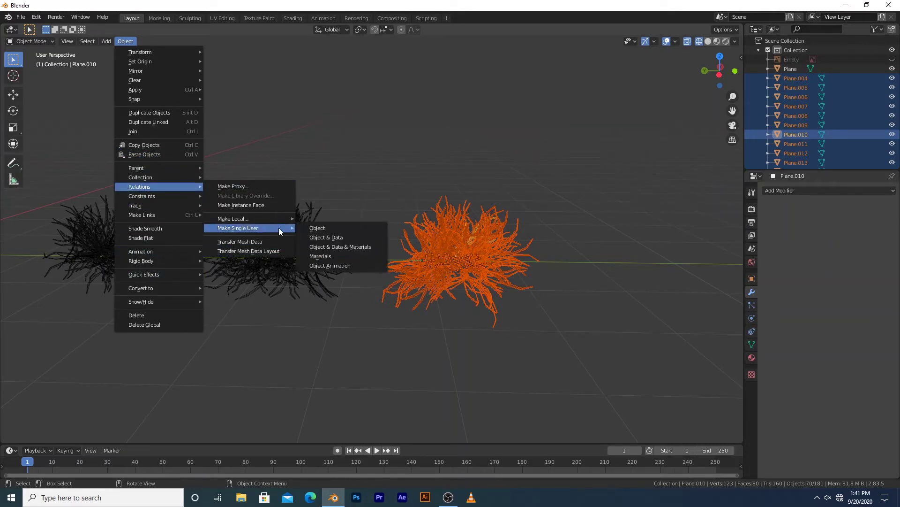
click(312, 237)
Make the Object & Data of all blades in the middle clump single-user.
shift+middle_drag(358, 262, 453, 318)
drag(453, 320, 327, 156)
click(120, 41)
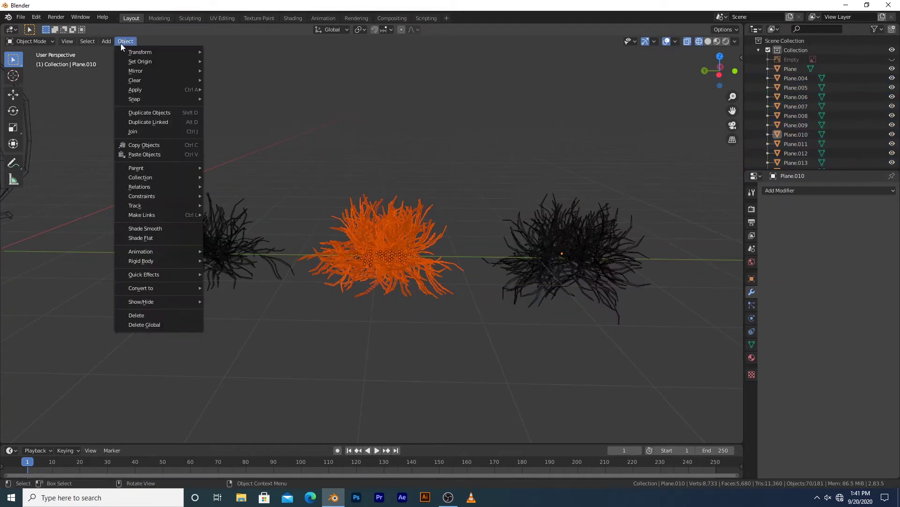
mouse_move(181, 262)
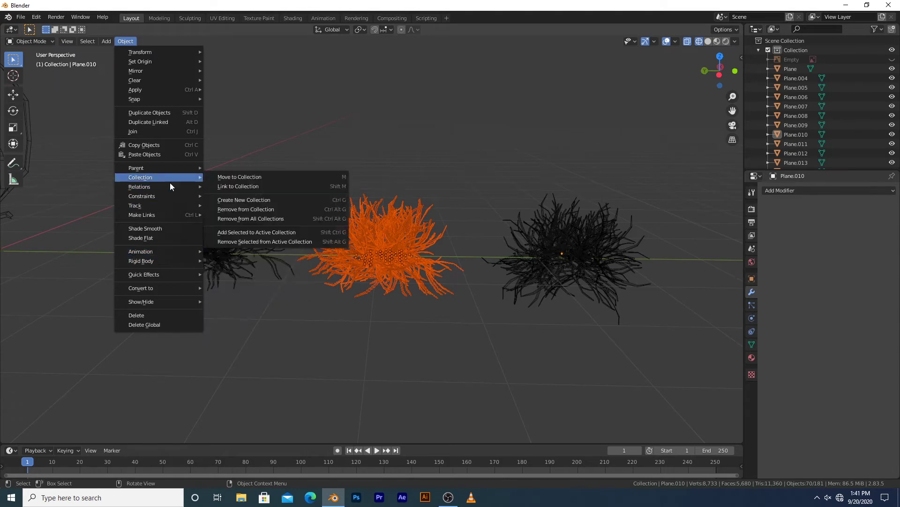
mouse_move(174, 188)
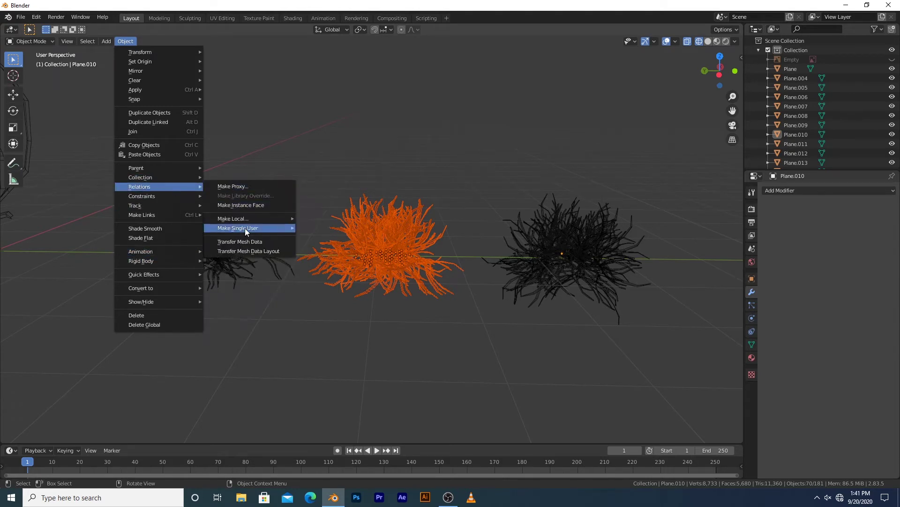
mouse_move(245, 228)
click(338, 237)
Make the Object & Data of all blades in the first clump, nearest the original plant, single-user.
shift+middle_drag(300, 294, 360, 289)
drag(327, 305, 199, 173)
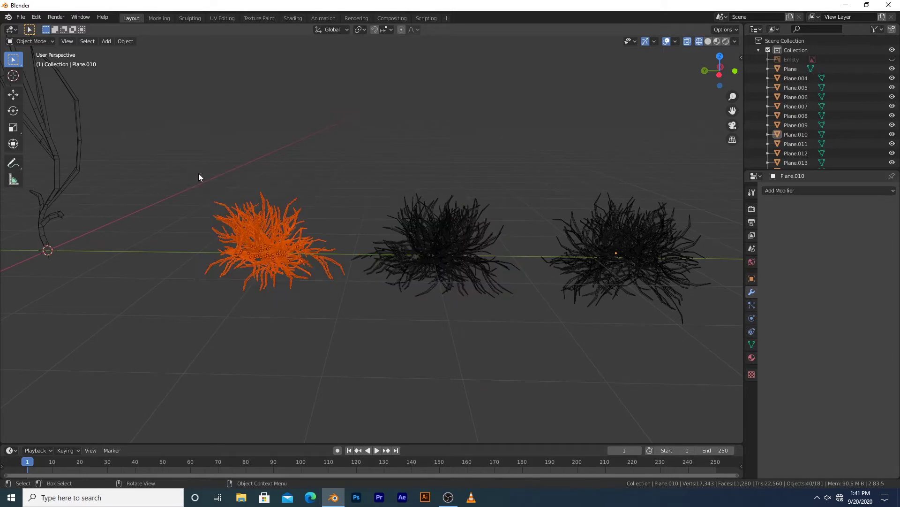
click(126, 41)
mouse_move(159, 186)
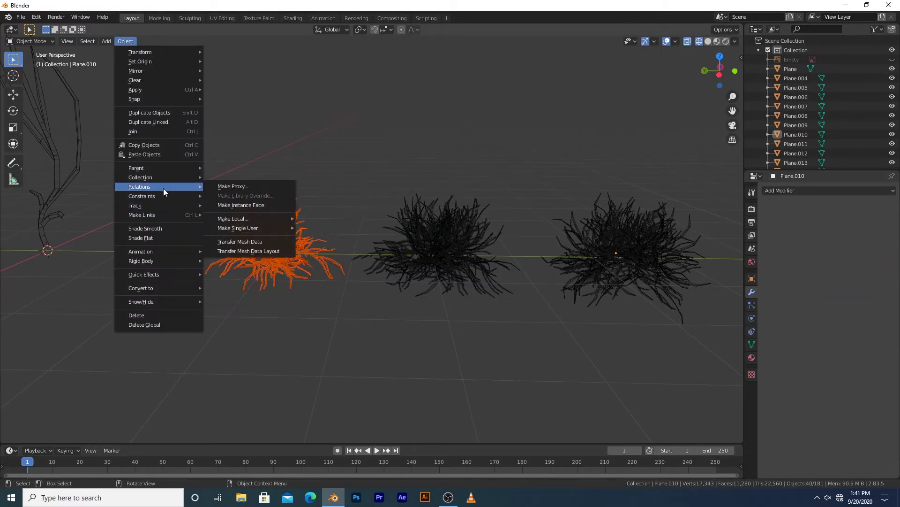
mouse_move(263, 229)
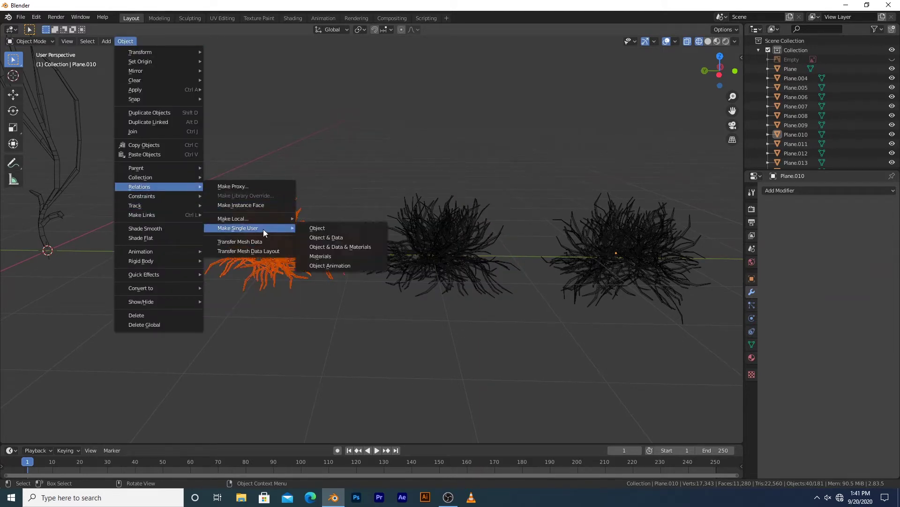
click(338, 238)
Join the blades of each of the three clumps into one mesh object per clump.
shift+middle_drag(379, 271, 254, 238)
drag(591, 329, 440, 147)
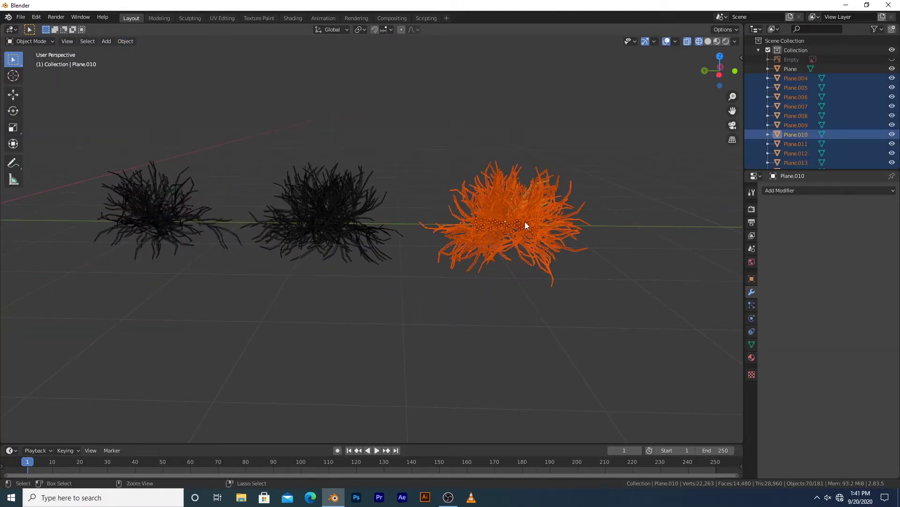
key(ctrl+j)
shift+middle_drag(483, 187, 530, 202)
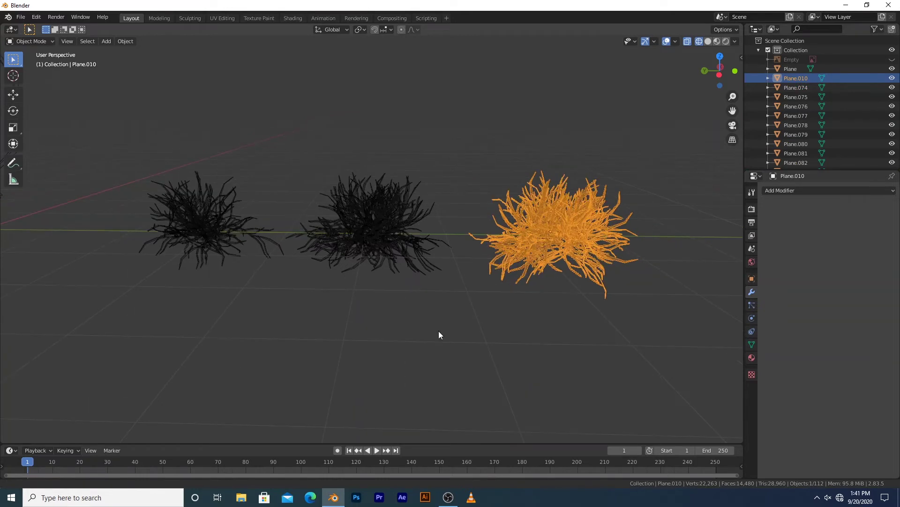
drag(438, 330, 308, 168)
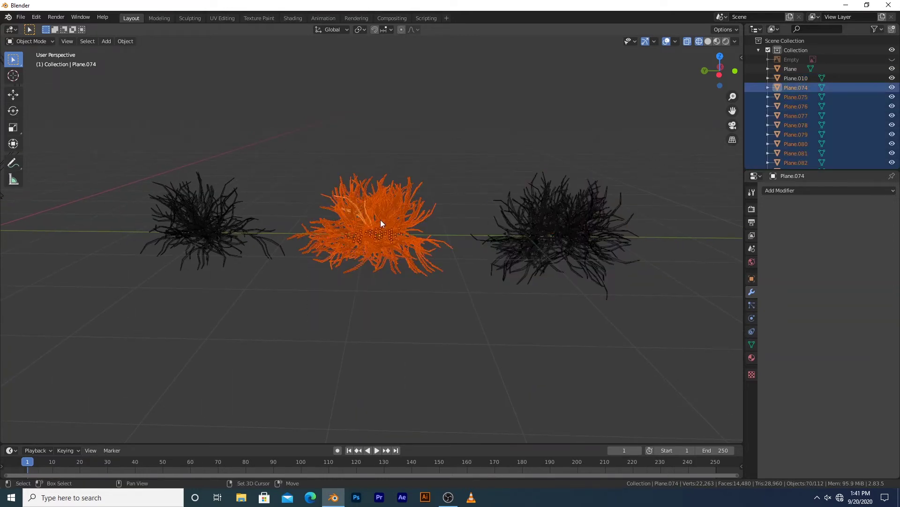
key(ctrl+j)
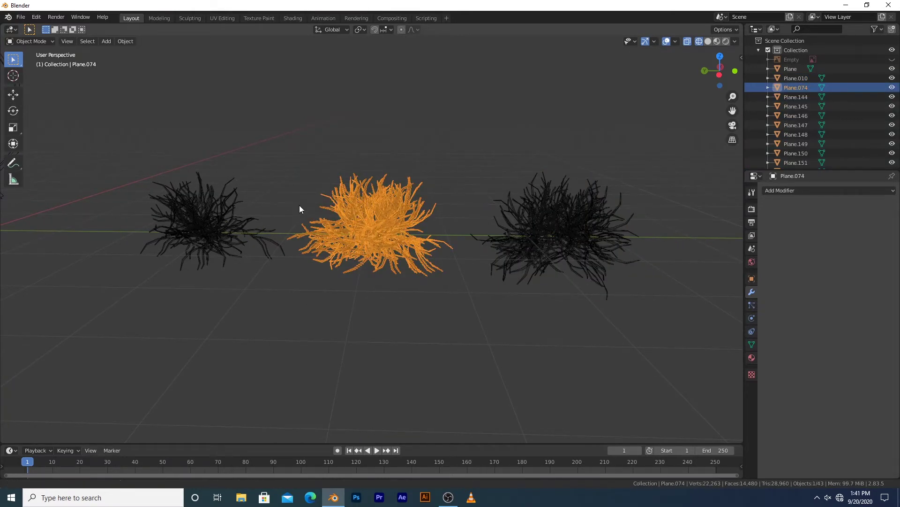
shift+middle_drag(302, 207, 302, 272)
drag(303, 279, 184, 152)
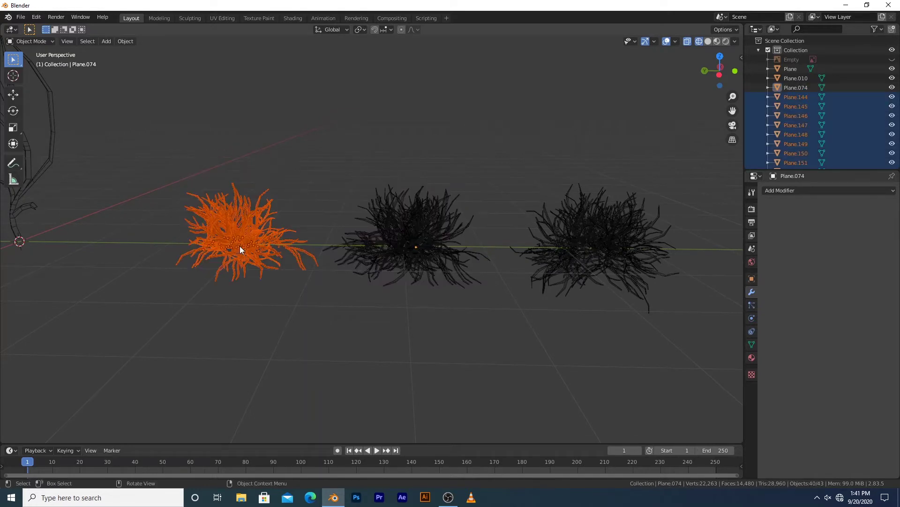
key(ctrl+j)
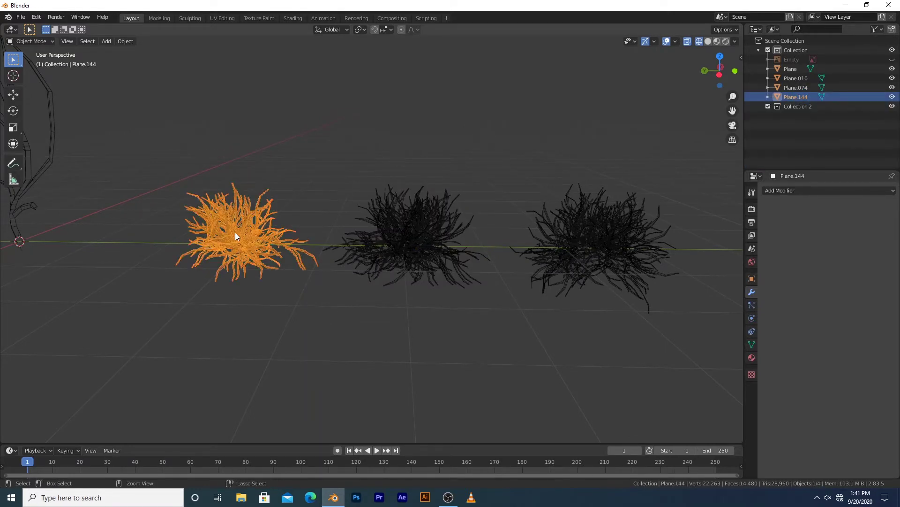
Return the viewport to Solid shading and deselect the joined clump.
key(z)
click(303, 232)
middle_drag(324, 202, 347, 217)
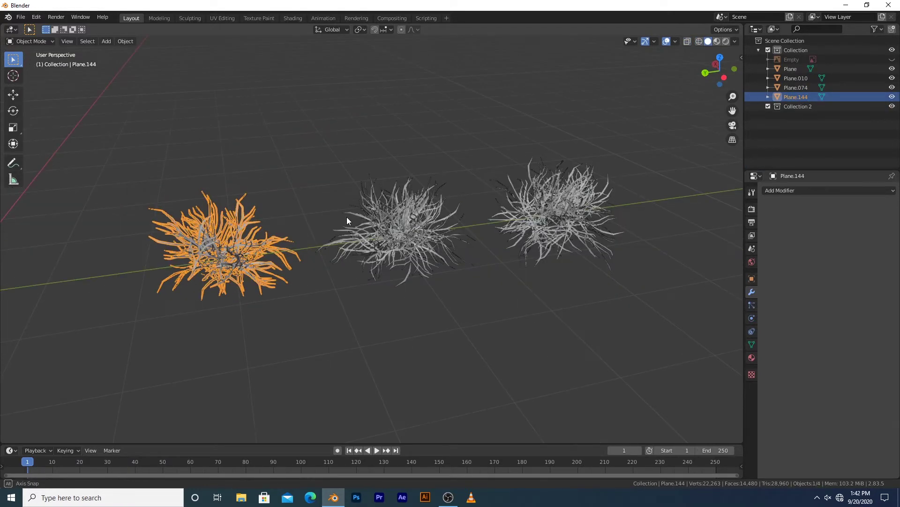
click(350, 297)
key(z)
click(464, 306)
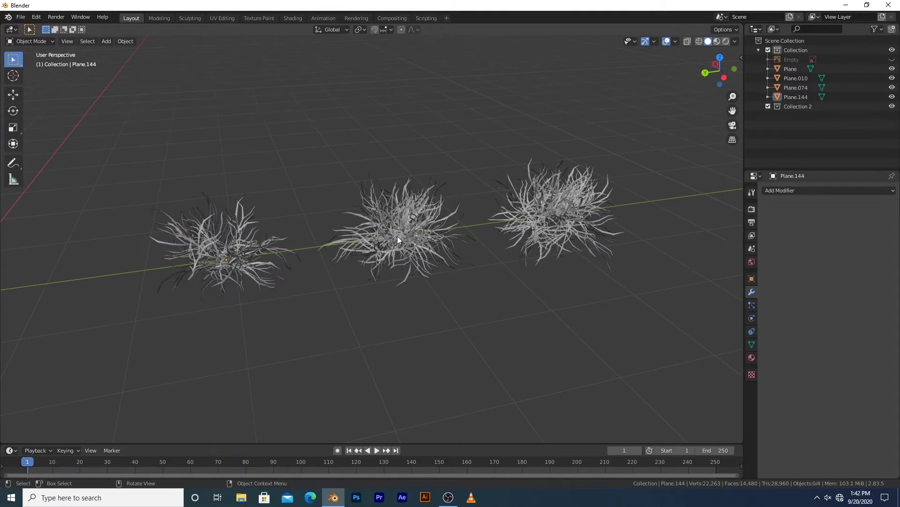
Try moving the middle clump and the clump farthest along the Y axis as single objects.
click(462, 277)
key(g)
right_click(450, 190)
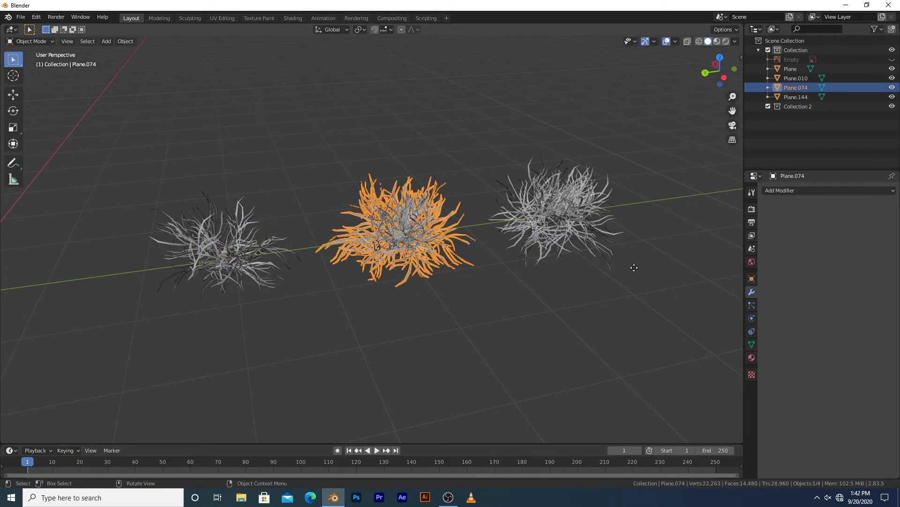
click(541, 206)
key(g)
click(605, 213)
key(g)
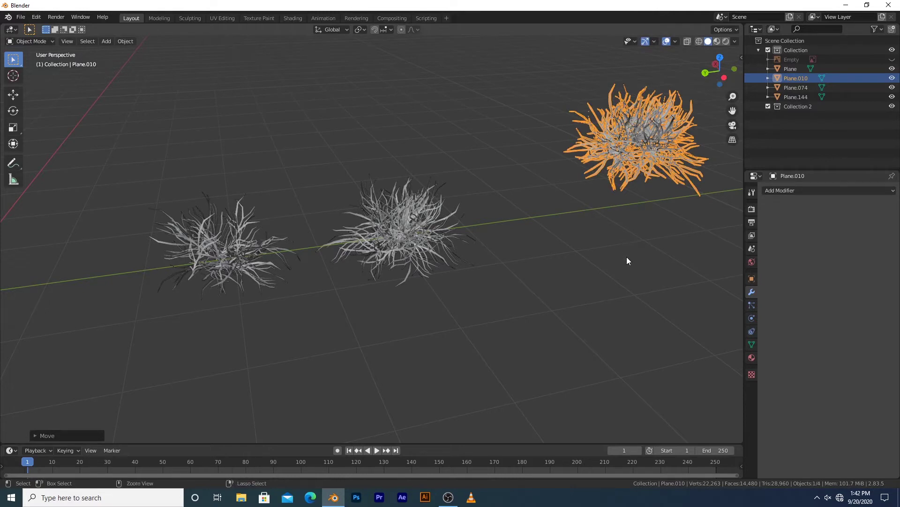
click(550, 319)
Delete the original branching grass plant standing at the origin, keeping the three joined clumps.
middle_drag(529, 273, 482, 263)
scroll(404, 229, down, 4)
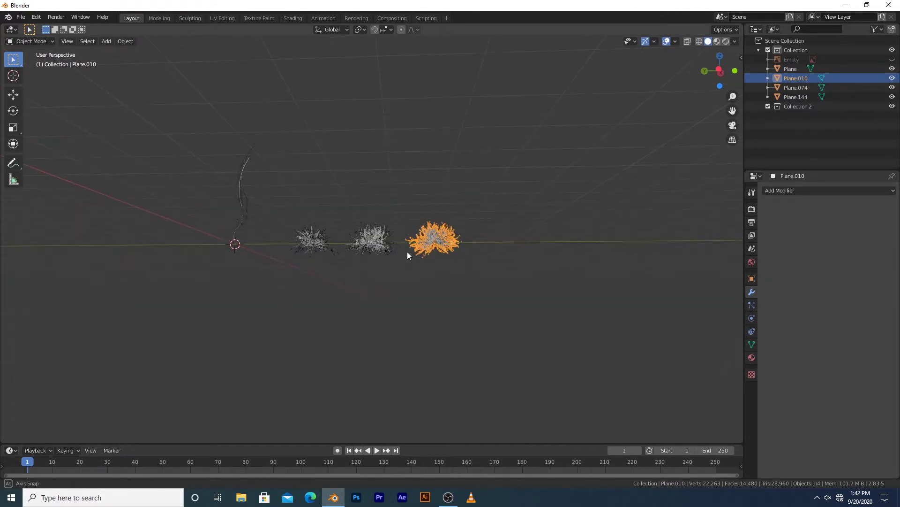
key(KP_1)
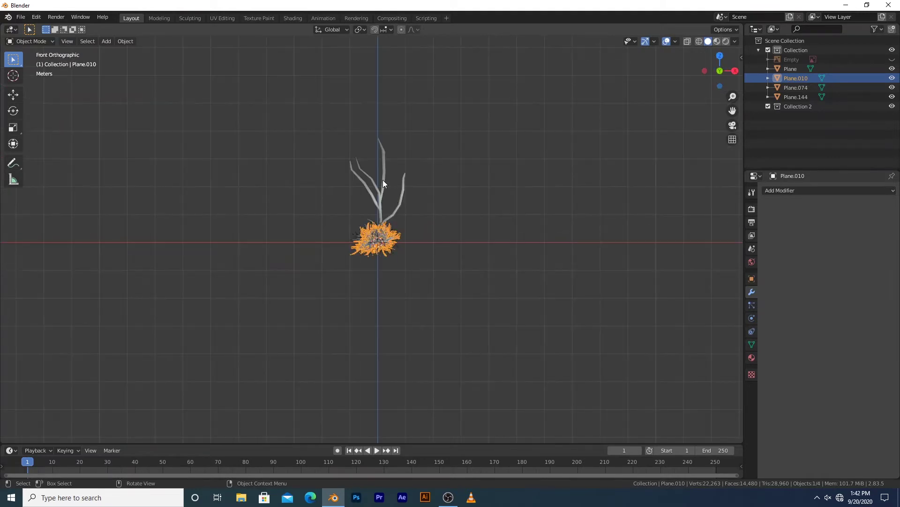
click(381, 158)
key(x)
click(382, 160)
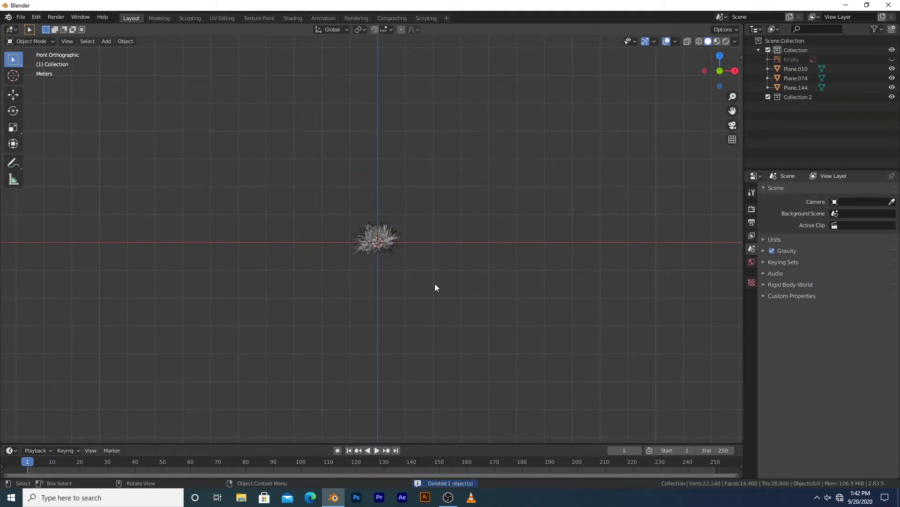
Select all three grass clumps and move them into Collection 2.
key(a)
middle_drag(435, 279, 384, 240)
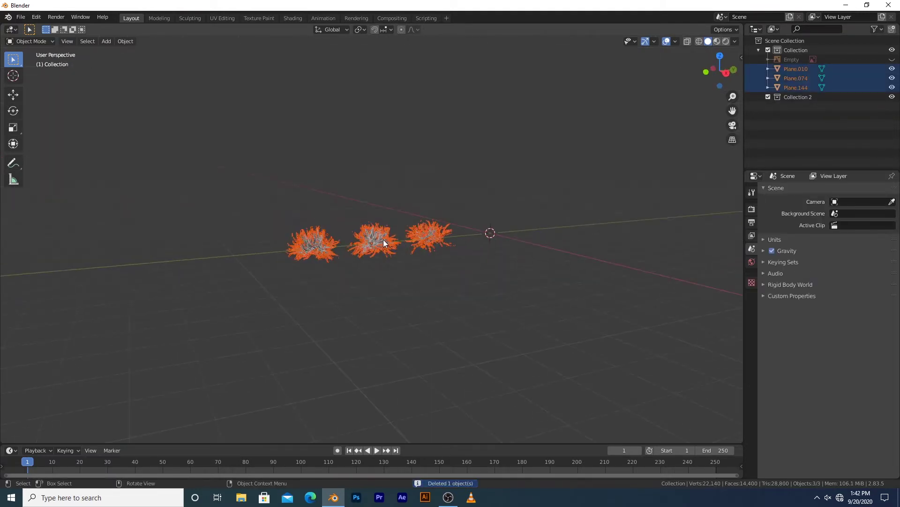
key(m)
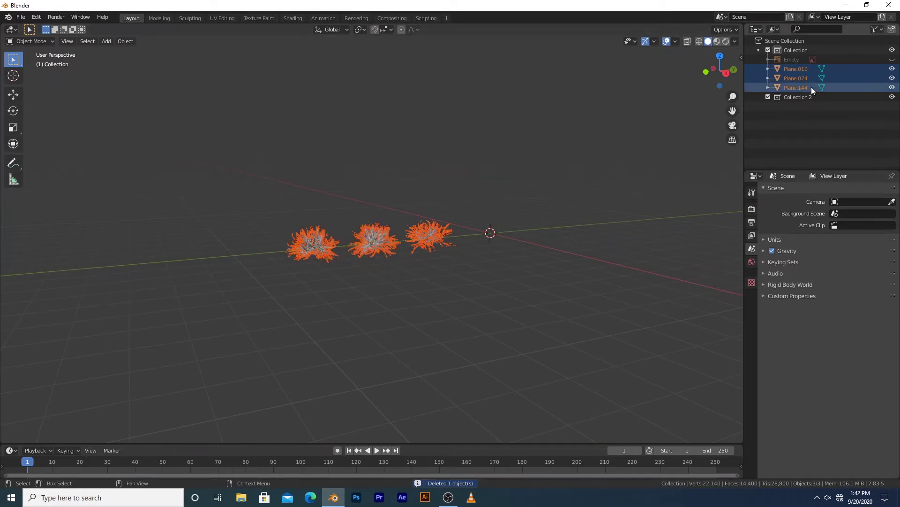
drag(812, 87, 807, 98)
Rename Collection 2 as "Grass Set" and collapse its contents in the outliner.
click(801, 70)
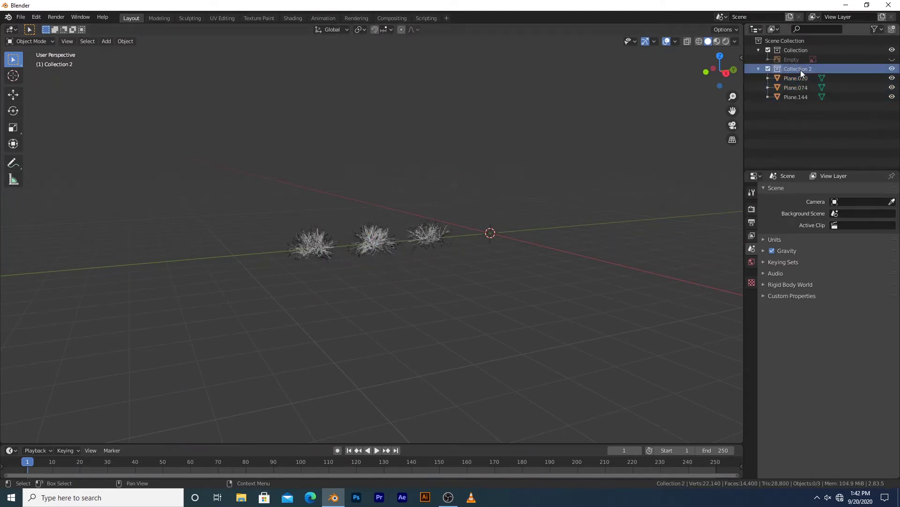
double_click(800, 70)
text(Grass)
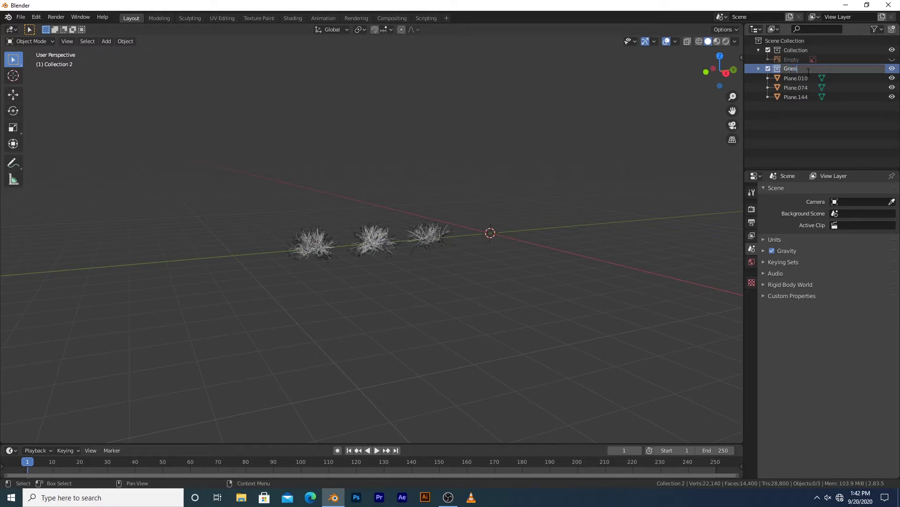
text( Set)
key(Return)
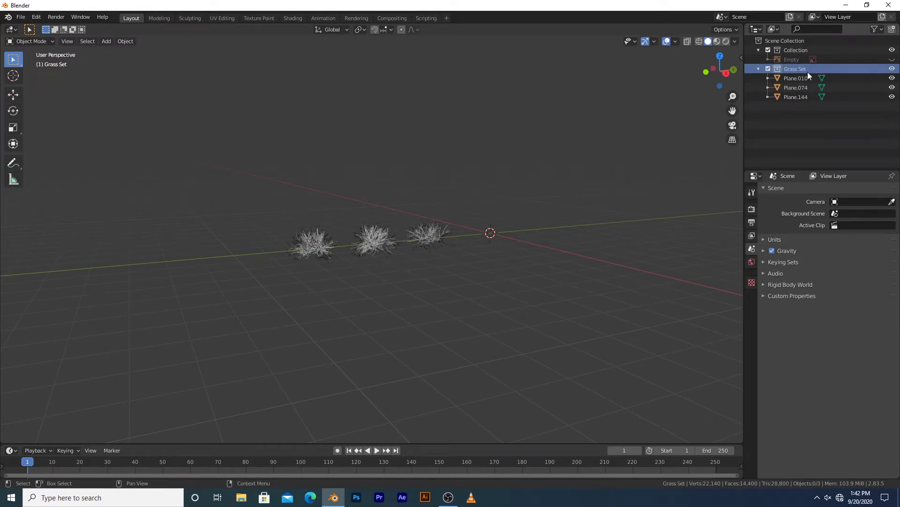
click(759, 70)
Unhide and delete the reference image Empty, and exclude the Grass Set collection from the view layer.
click(882, 61)
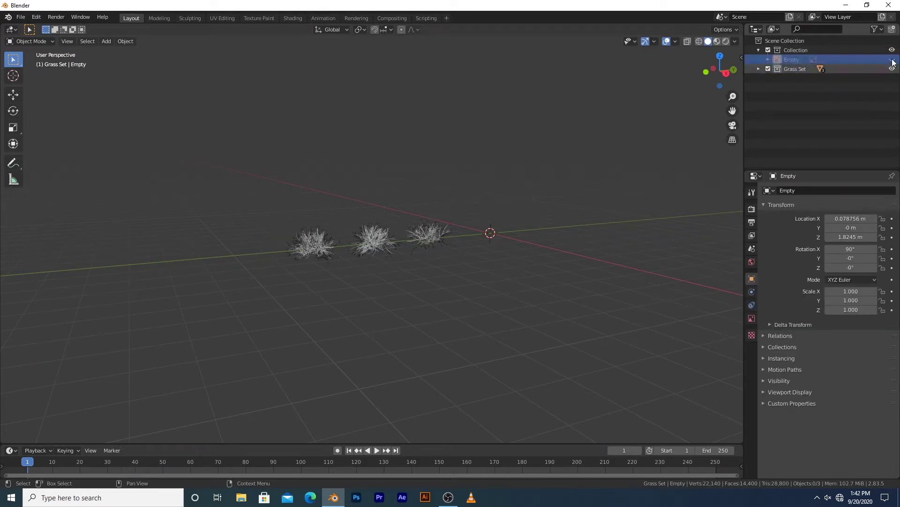
click(892, 60)
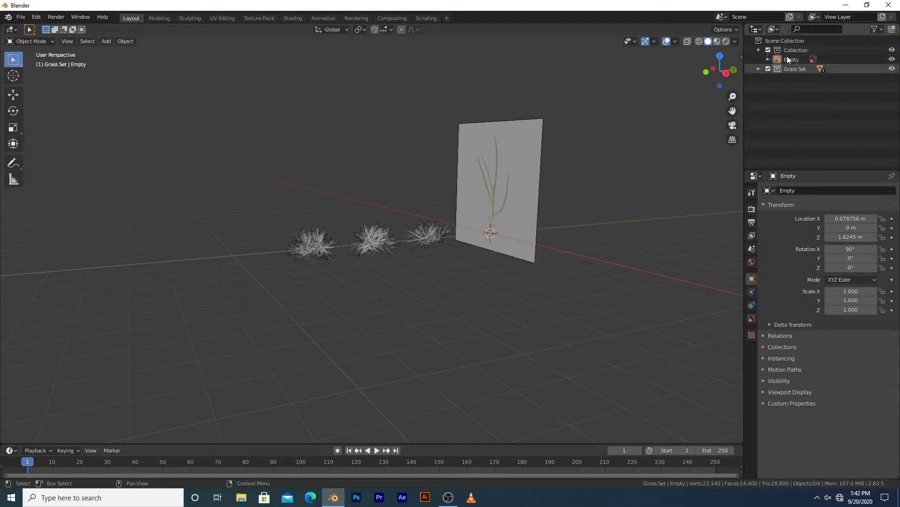
click(787, 60)
key(Delete)
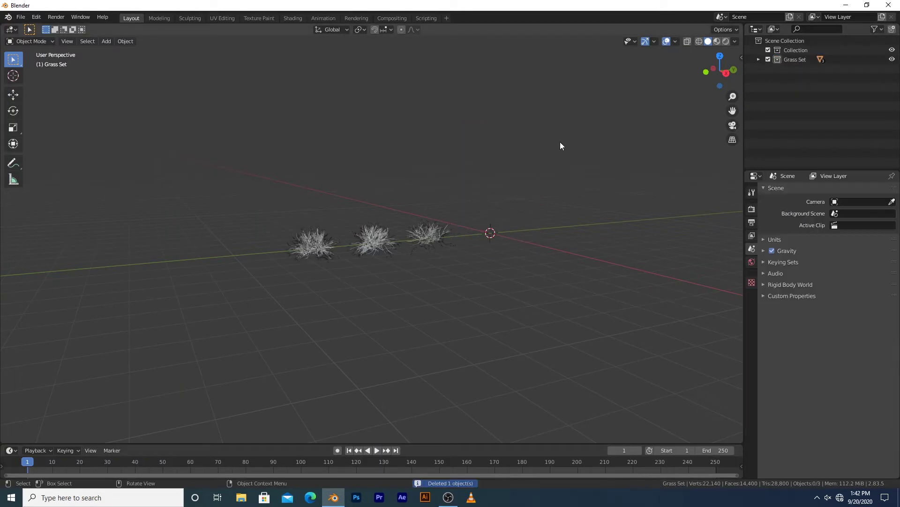
click(768, 60)
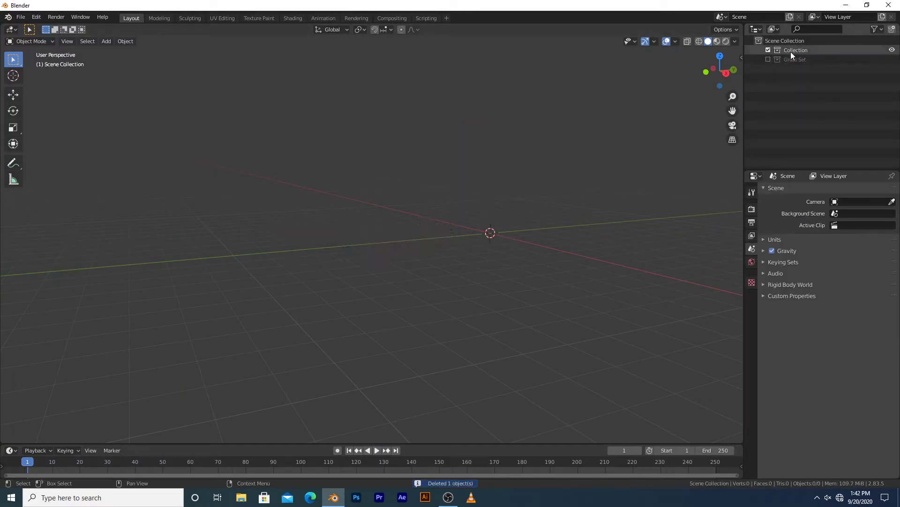
Add a cube at the origin in the original Collection and stretch it along X by about 2.7.
click(791, 52)
key(KP_1)
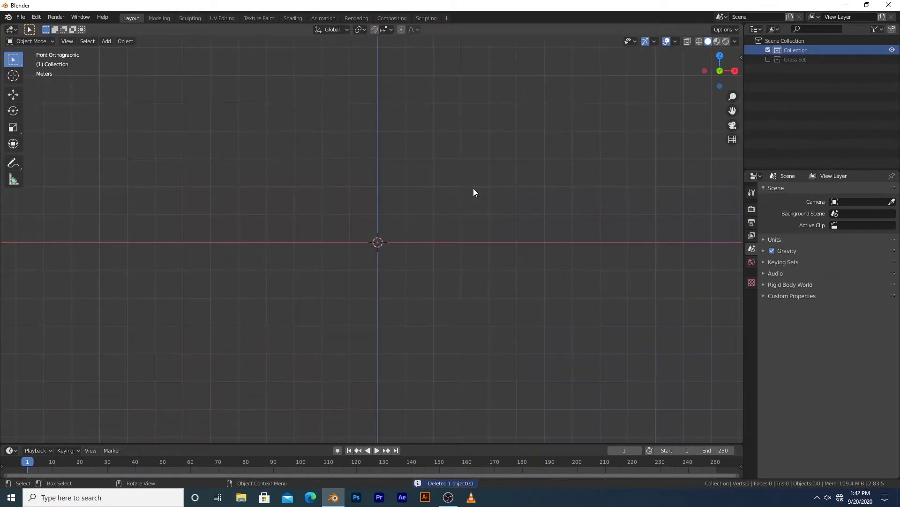
key(shift+a)
mouse_move(474, 188)
click(516, 198)
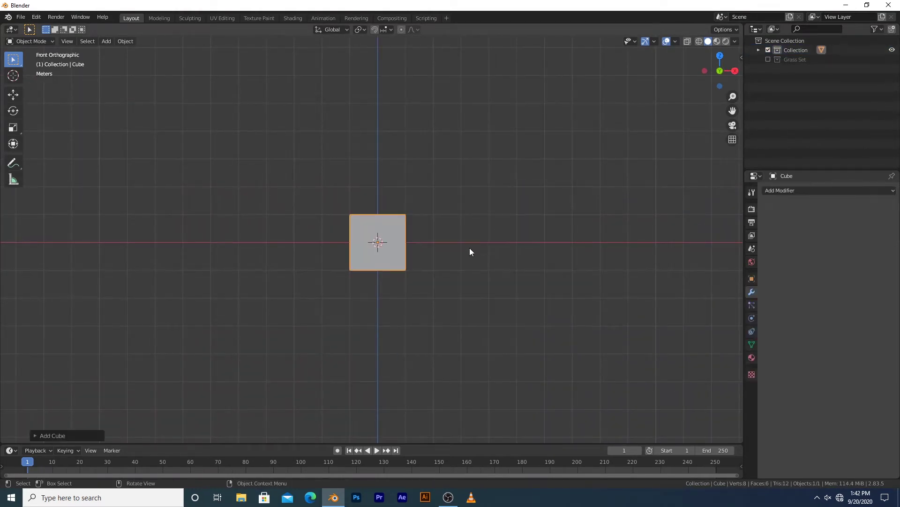
key(s)
key(x)
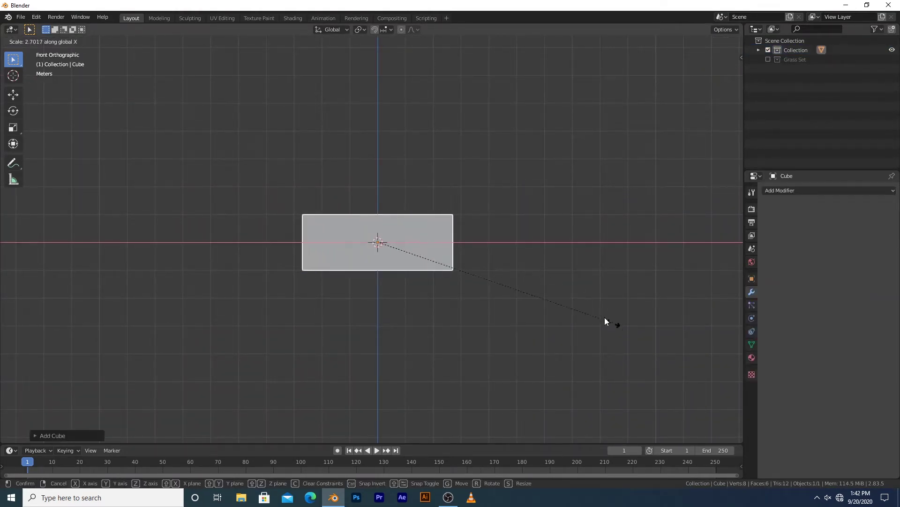
click(604, 317)
Scale the block by about 2.3 in X and Y while locking its Z height.
middle_drag(526, 328, 526, 323)
key(s)
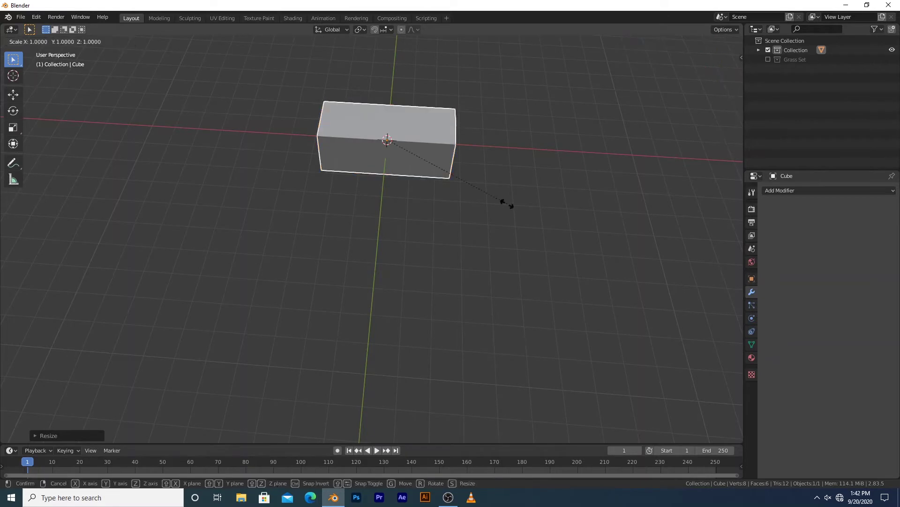
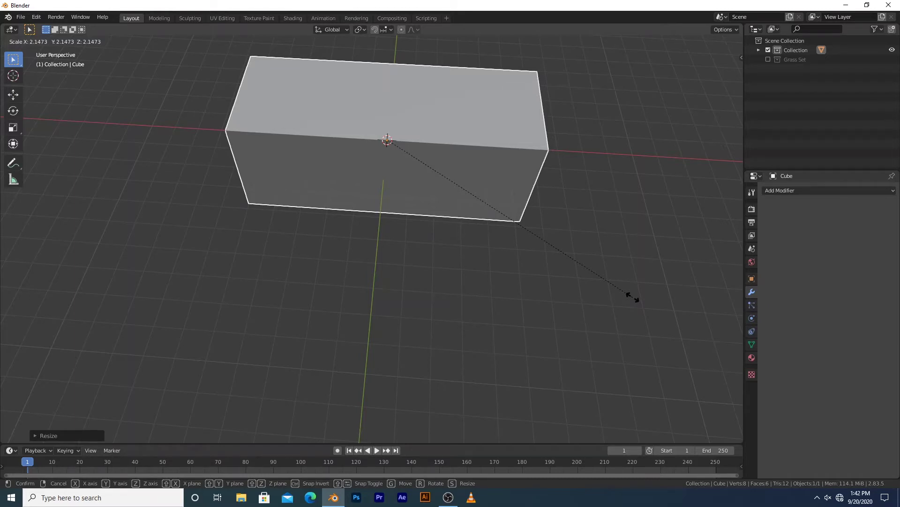
key(shift+z)
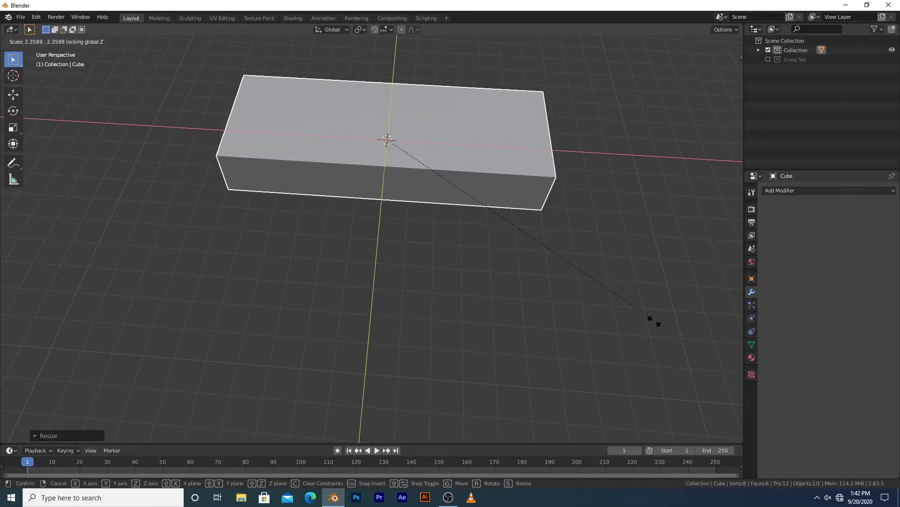
click(632, 324)
middle_drag(632, 324, 450, 217)
Add five evenly spaced loop cuts across the block's length in Edit Mode.
key(Tab)
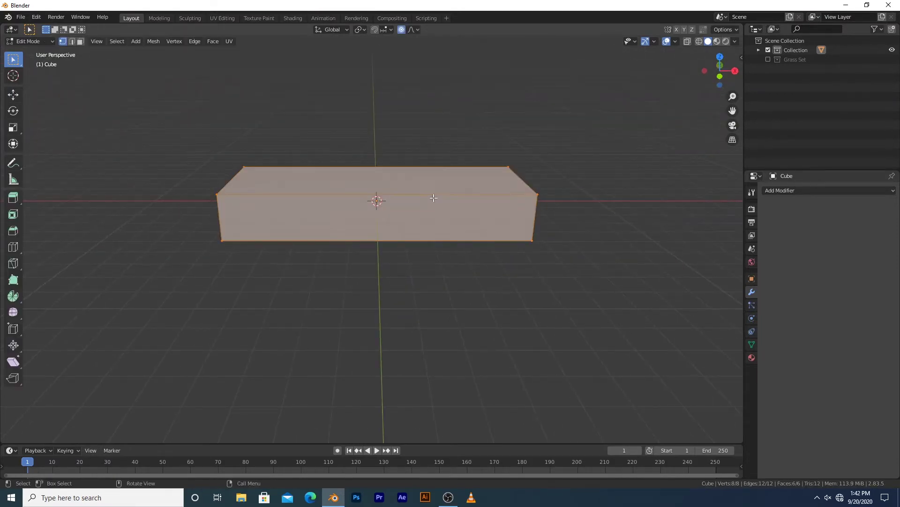
key(ctrl+r)
scroll(415, 173, up, 4)
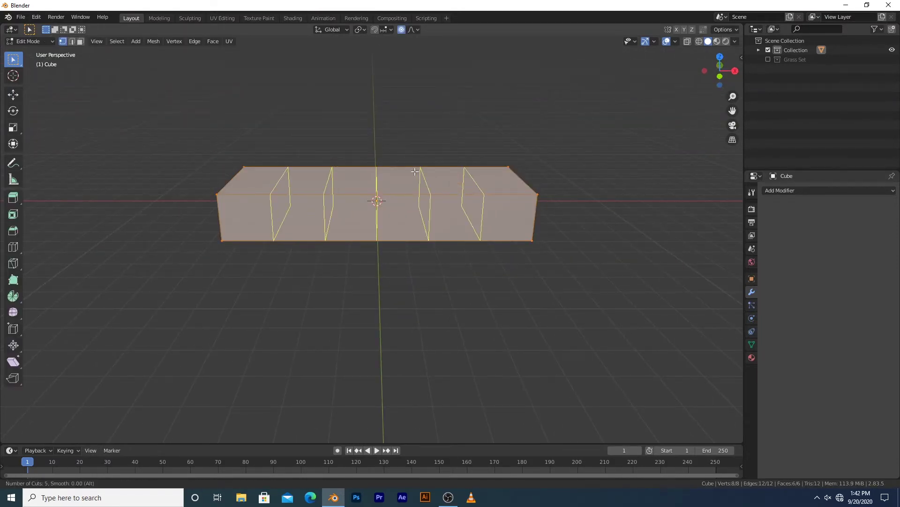
click(415, 172)
click(414, 173)
Add three evenly spaced lengthwise loop cuts dividing the block's width.
middle_drag(408, 185, 253, 272)
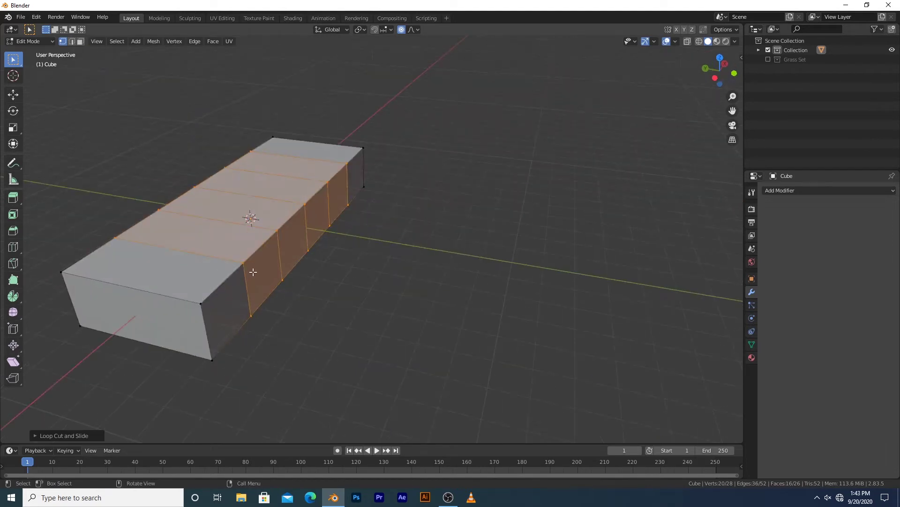
key(ctrl+r)
scroll(200, 241, up, 2)
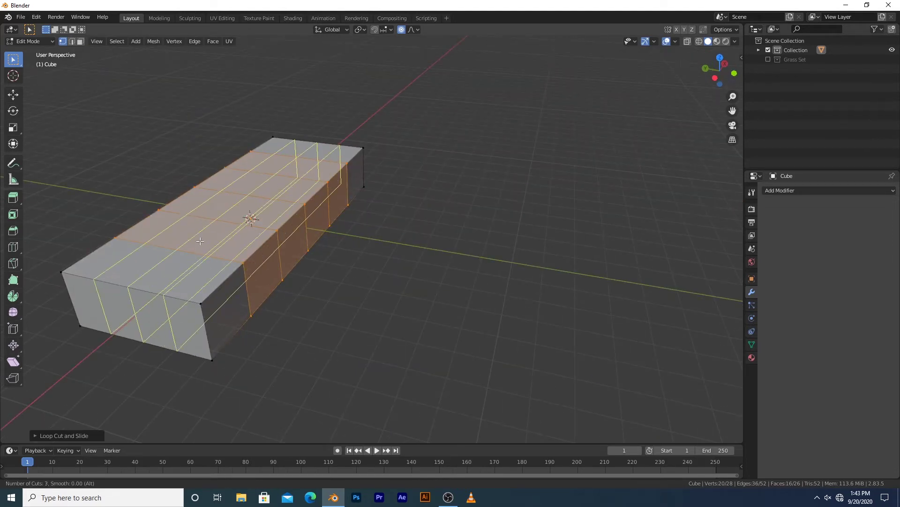
click(200, 241)
click(201, 241)
Add three horizontal loop cuts around the block's sides, dividing its height evenly.
middle_drag(370, 231, 272, 249)
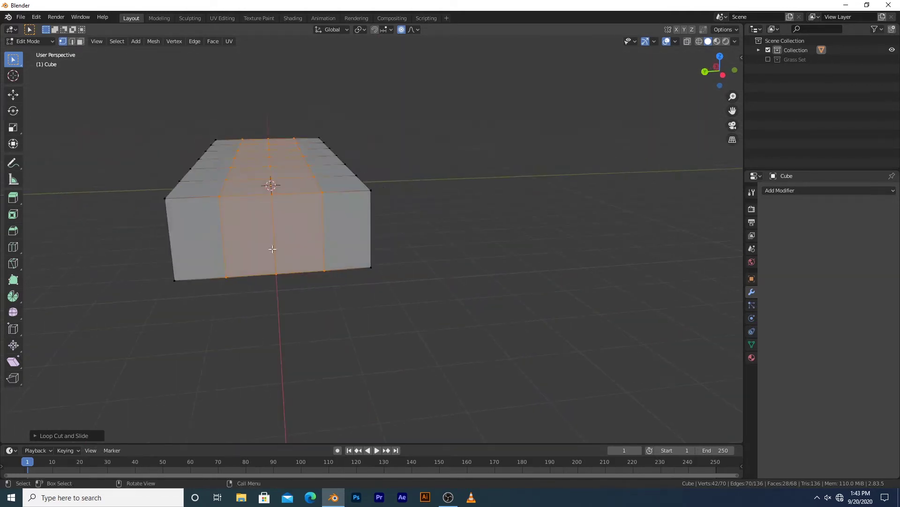
key(ctrl+r)
click(318, 247)
key(s)
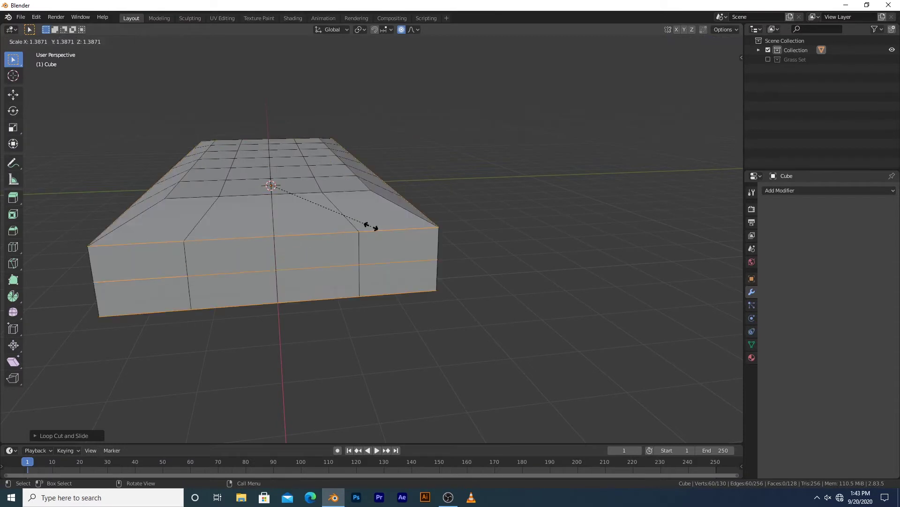
right_click(370, 227)
Widen the whole block mesh along Y by about 1.7.
key(a)
key(s)
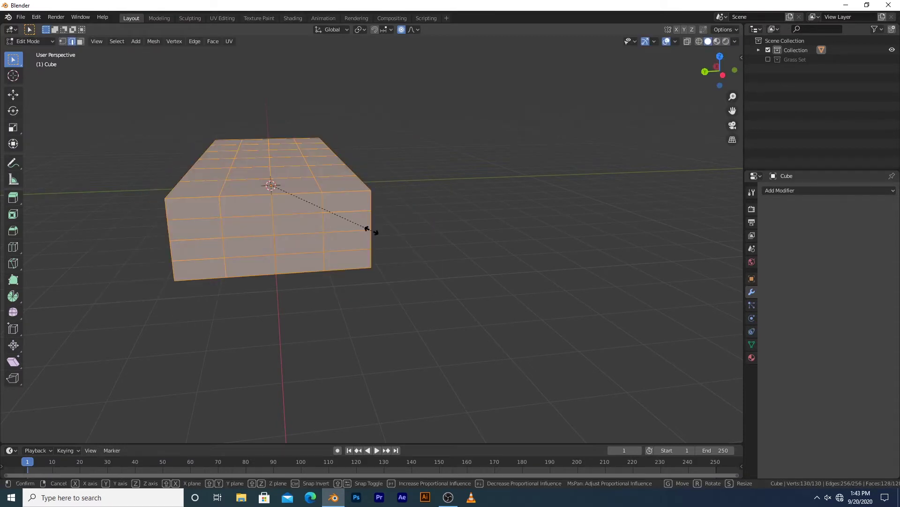
key(y)
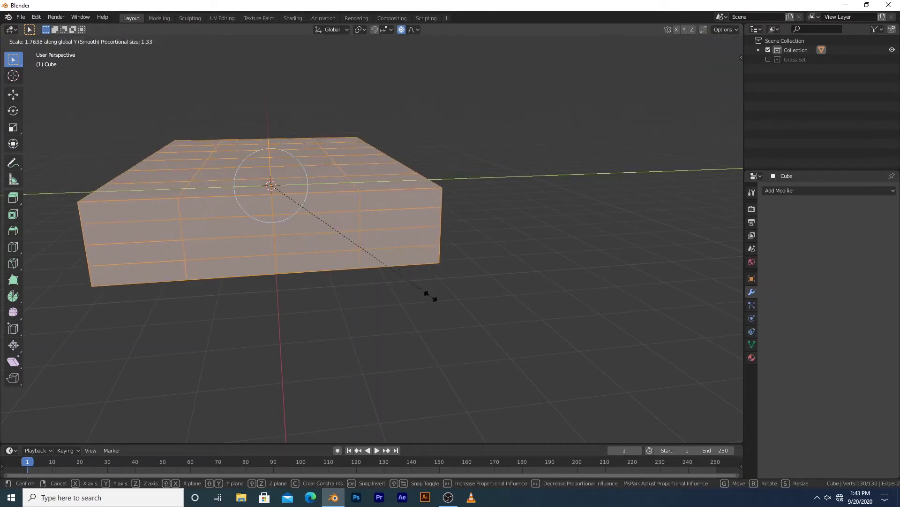
click(423, 277)
middle_drag(462, 218, 394, 249)
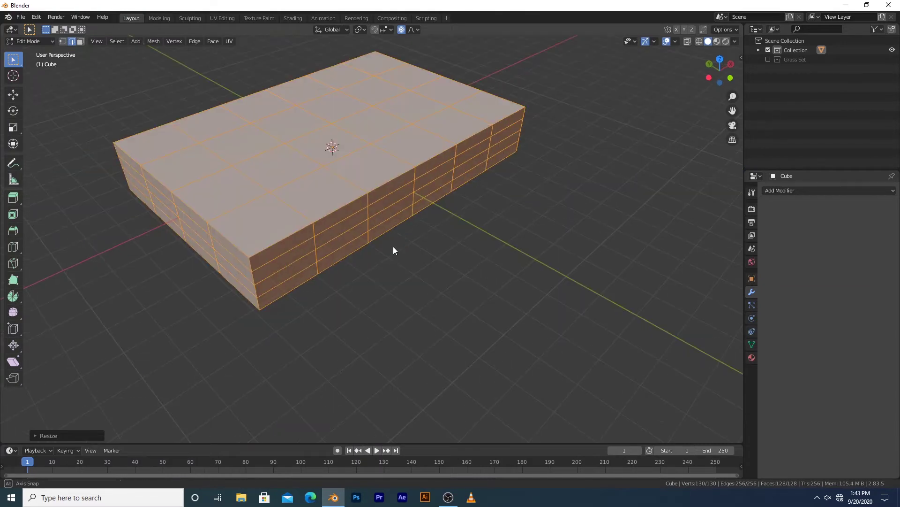
Add a Subdivision Surface modifier to the block in Object Mode, raise the viewport level to 3 and apply it.
key(Tab)
click(809, 191)
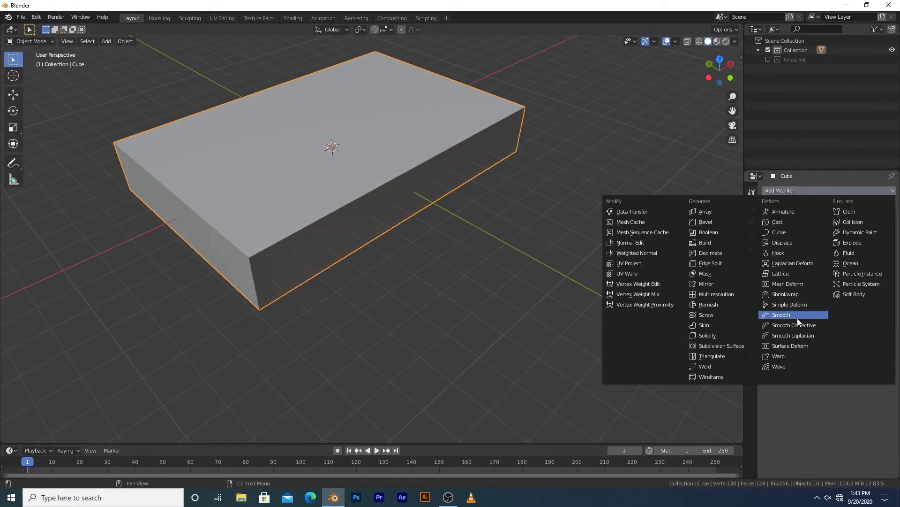
click(744, 345)
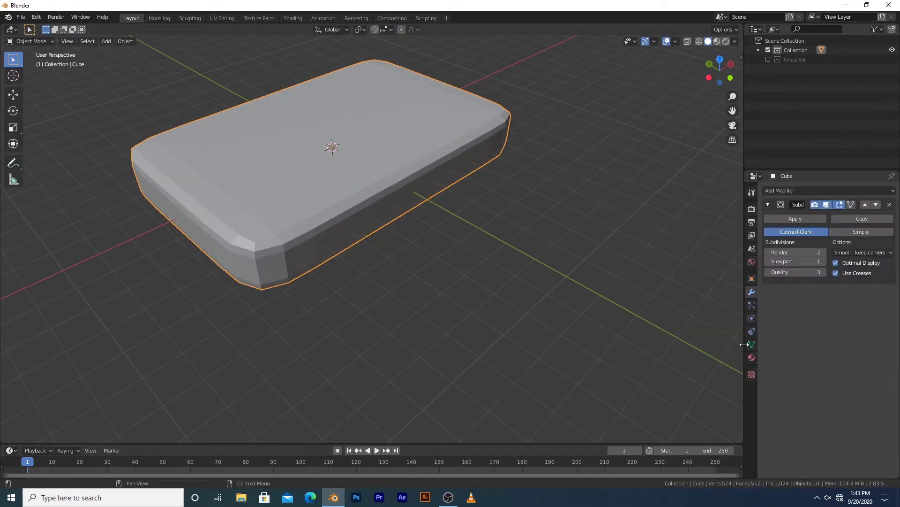
click(825, 261)
click(803, 219)
Check the rounded block's dense mesh in Edit Mode from several sides and switch it to Sculpt Mode.
key(Tab)
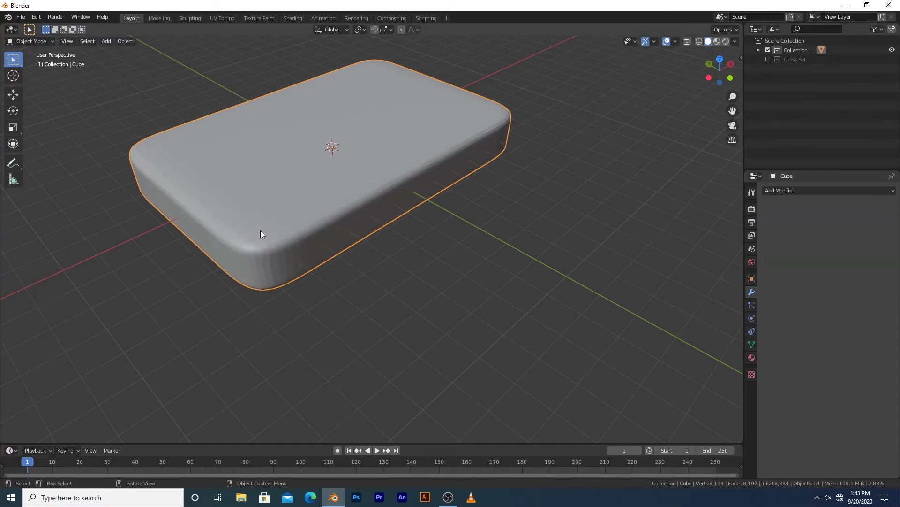
middle_drag(269, 234, 451, 246)
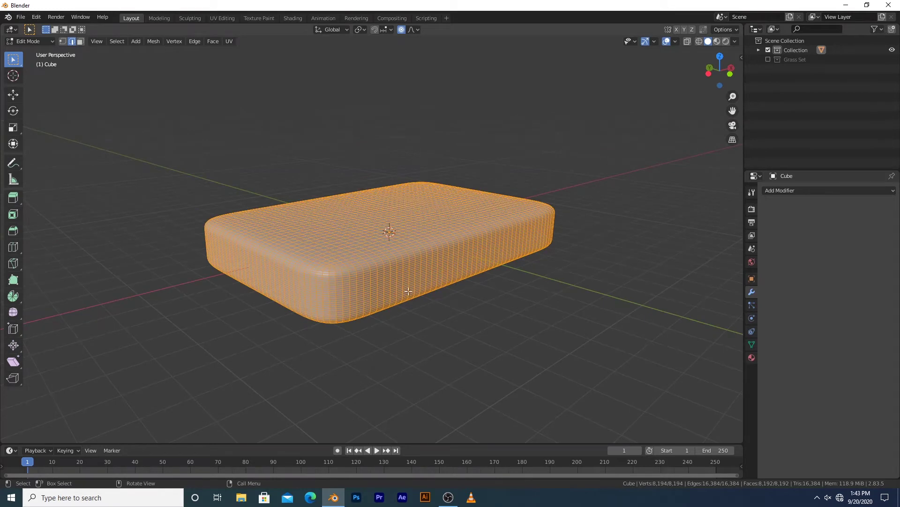
middle_drag(450, 288, 412, 293)
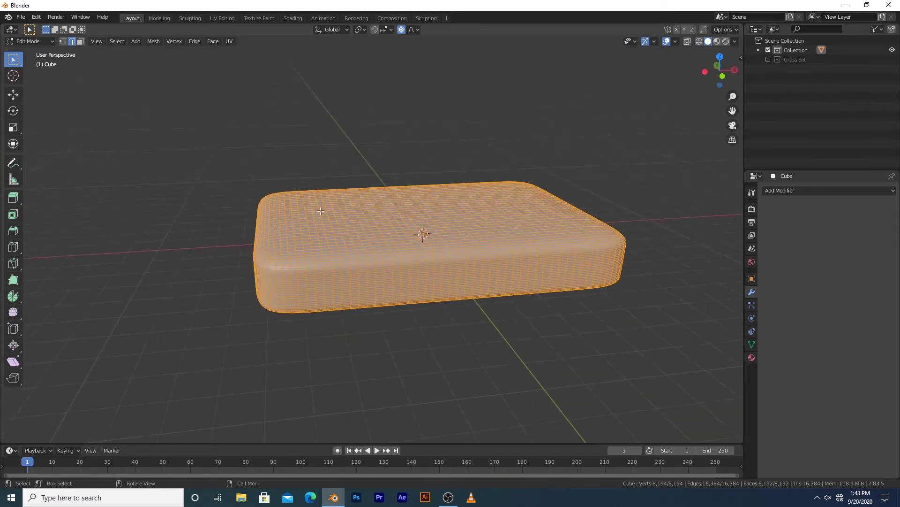
middle_drag(310, 257, 335, 250)
key(ctrl+Tab)
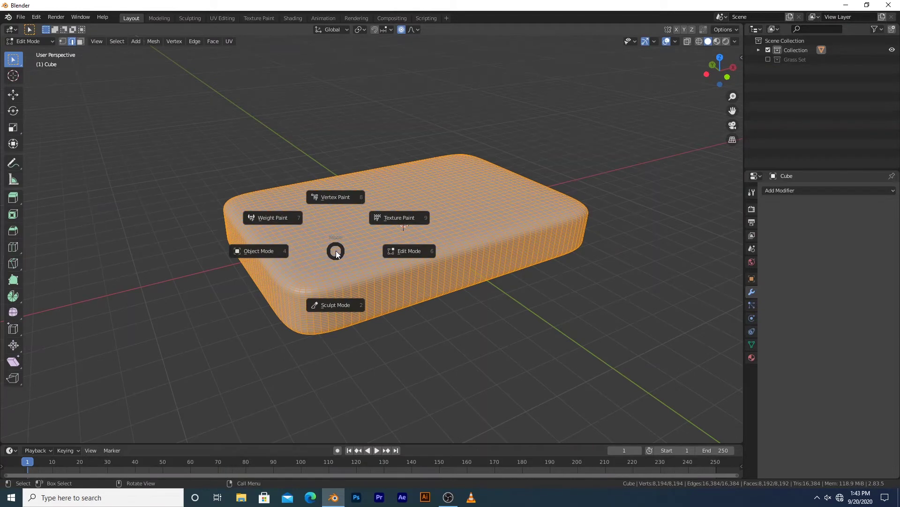
click(347, 300)
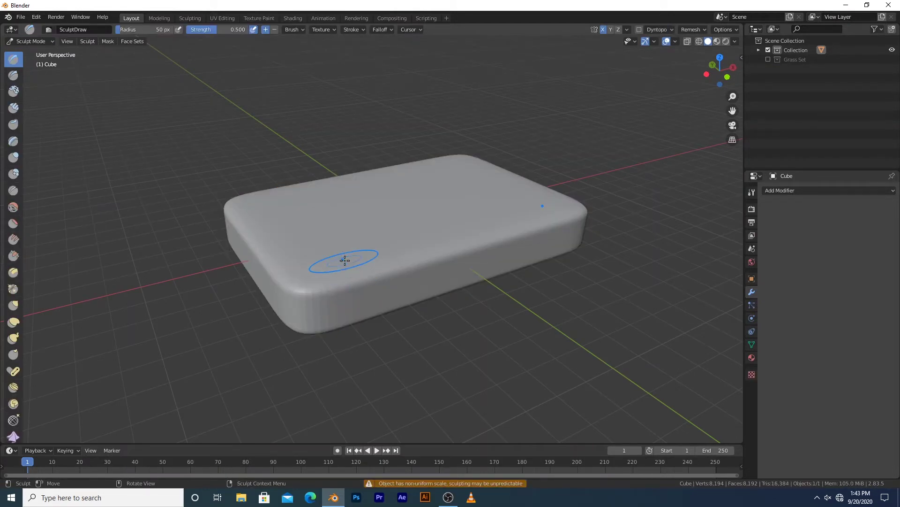
Apply the block's scale in Object Mode and return it to Sculpt Mode.
key(ctrl+Tab)
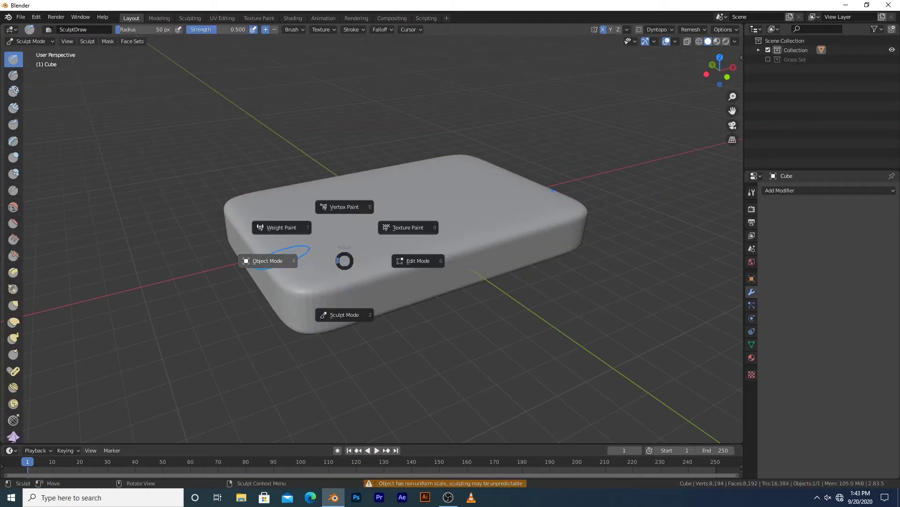
click(260, 270)
key(ctrl+a)
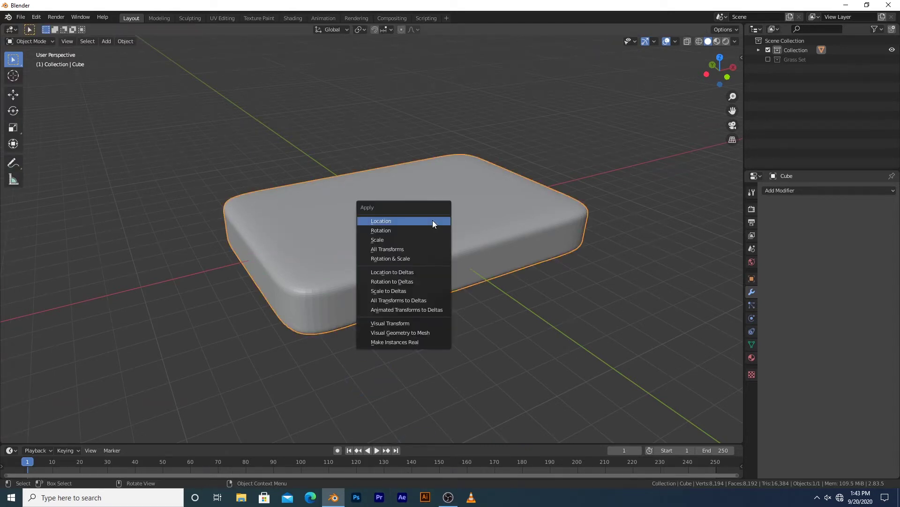
click(428, 240)
key(ctrl+Tab)
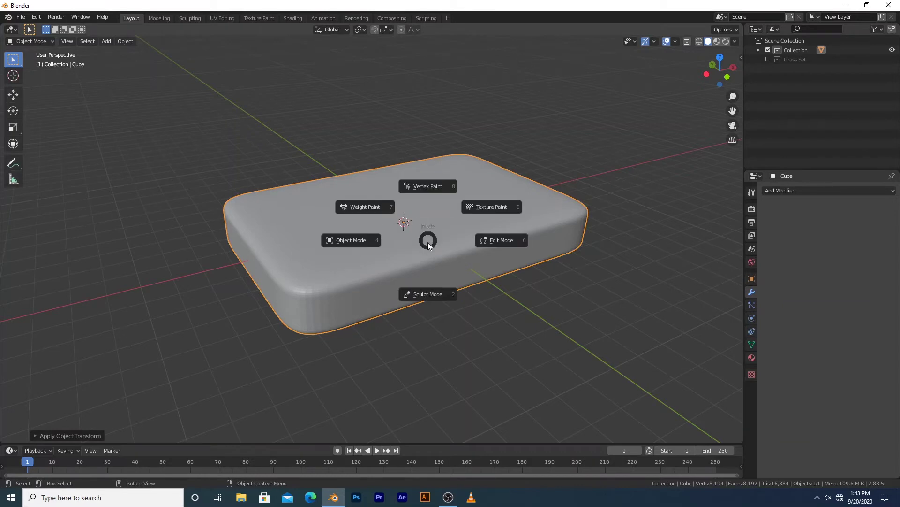
click(438, 304)
Enlarge the Draw brush to a 107 px radius, build up the block's long front edge and corners, and smooth the result.
middle_drag(438, 304, 411, 279)
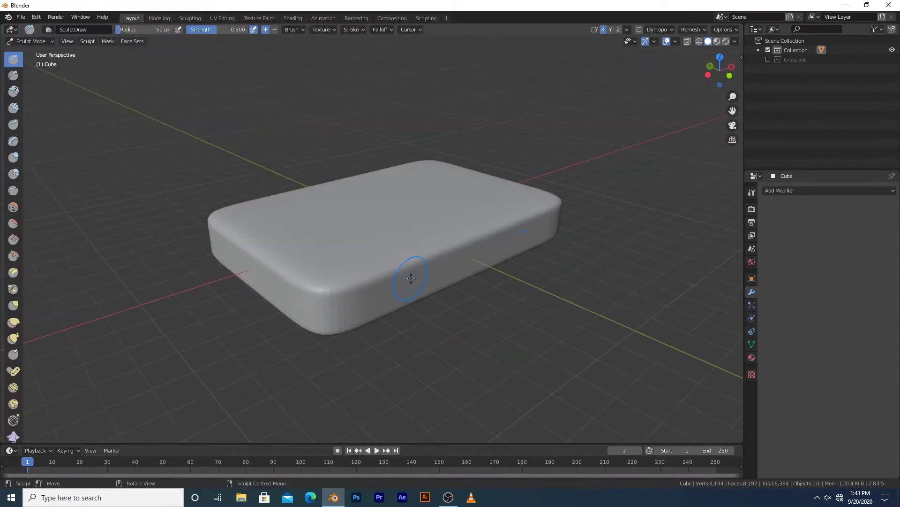
key(f)
click(439, 280)
middle_drag(433, 281, 418, 282)
mouse_move(543, 242)
mouse_down()
mouse_move(374, 286)
mouse_move(312, 287)
mouse_move(270, 273)
mouse_move(311, 292)
mouse_up()
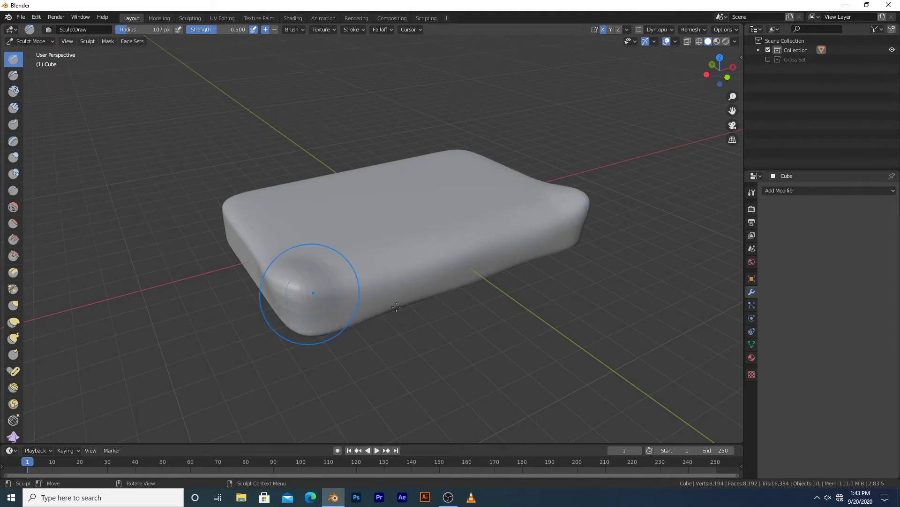
middle_drag(311, 291, 416, 306)
mouse_move(169, 388)
shift+mouse_down()
mouse_move(161, 235)
mouse_move(269, 347)
mouse_move(178, 263)
mouse_move(515, 314)
mouse_move(463, 244)
shift+mouse_up()
middle_drag(400, 261, 360, 265)
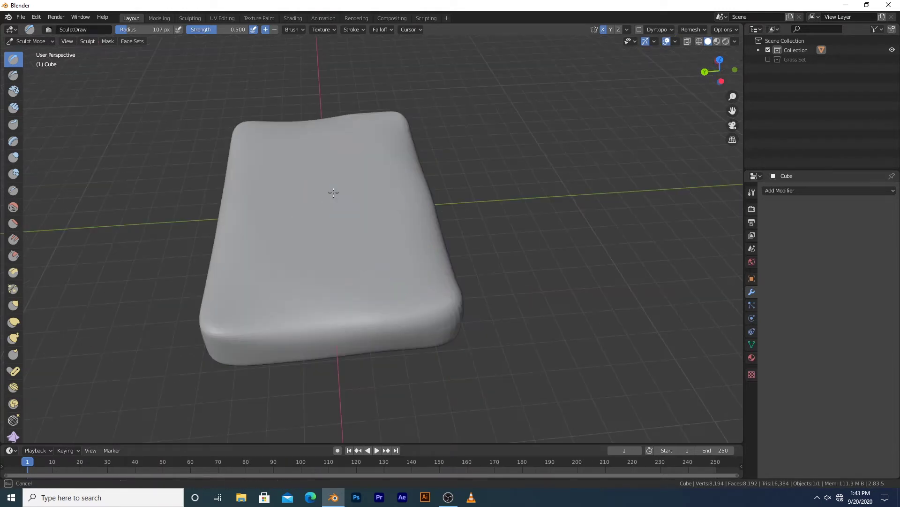
Sculpt soft, uneven mounds across the block's top surface and around its sides with the Draw brush.
mouse_move(333, 221)
mouse_down()
mouse_move(302, 136)
mouse_move(351, 156)
mouse_move(386, 145)
mouse_move(405, 202)
mouse_up()
drag(262, 144, 251, 263)
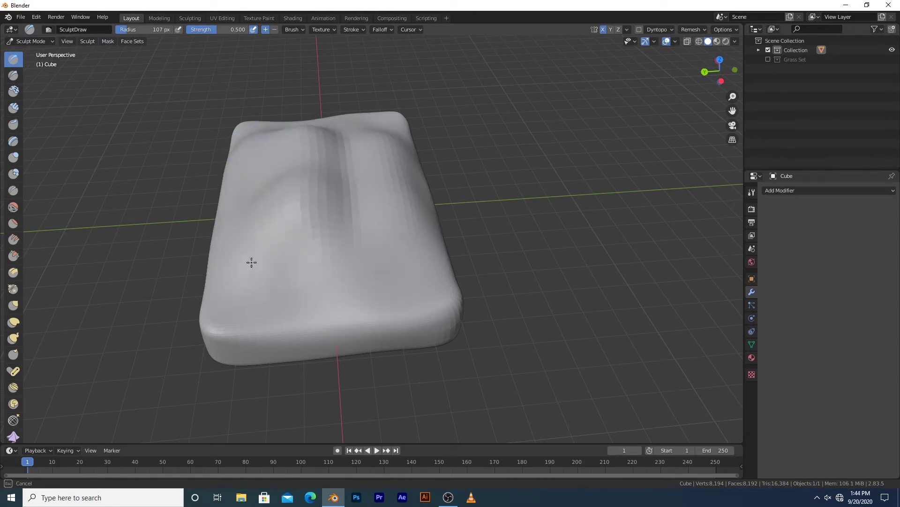
mouse_move(252, 263)
middle_down()
mouse_move(264, 256)
mouse_move(424, 274)
middle_up()
mouse_move(424, 273)
mouse_down()
mouse_move(393, 333)
mouse_move(164, 134)
mouse_up()
middle_drag(165, 134, 508, 232)
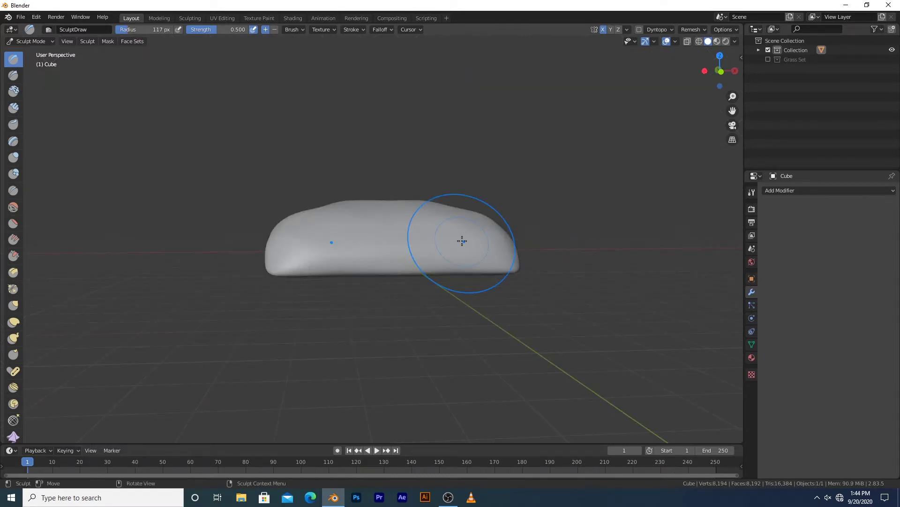
Return the sculpted block to Object Mode and show it in wireframe from the front.
key(ctrl+Tab)
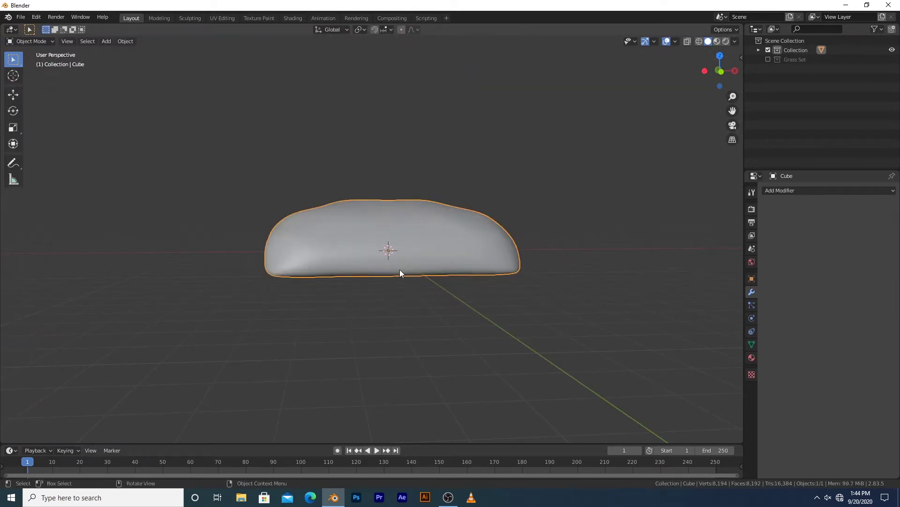
key(KP_1)
middle_drag(437, 313, 422, 272)
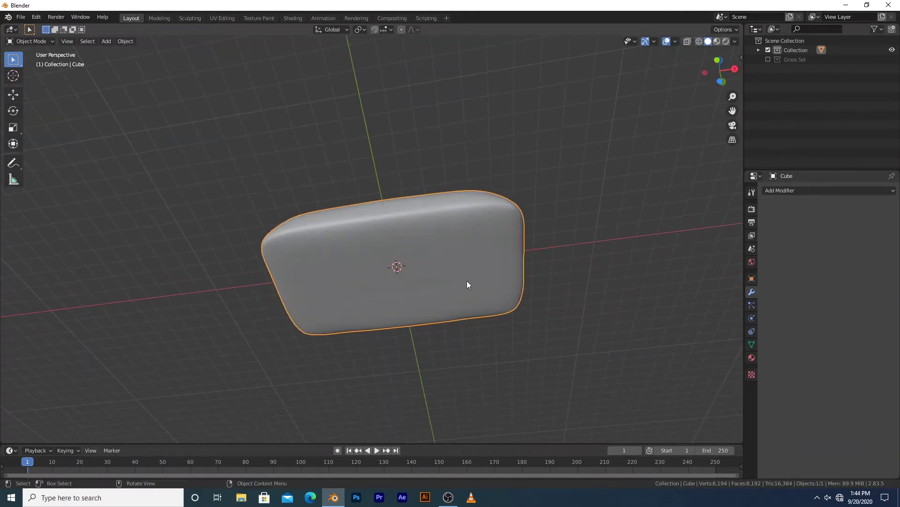
key(z)
click(395, 283)
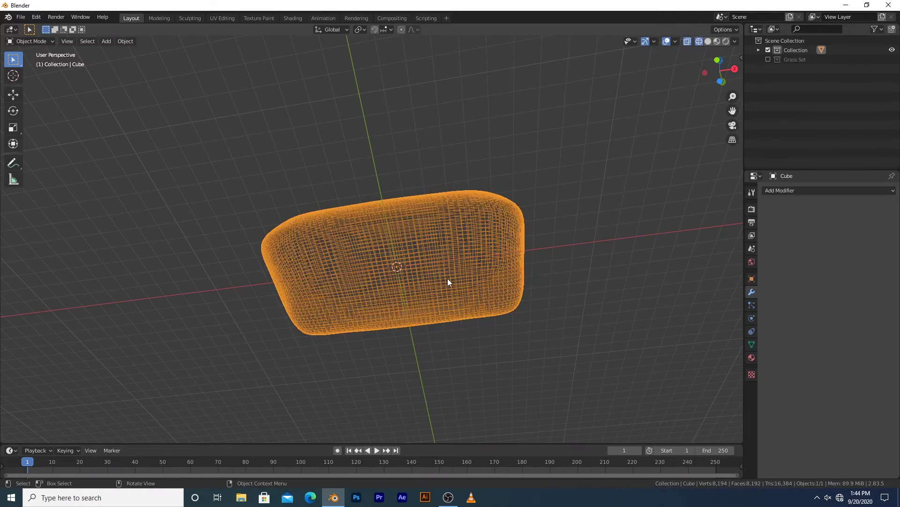
key(KP_1)
key(z)
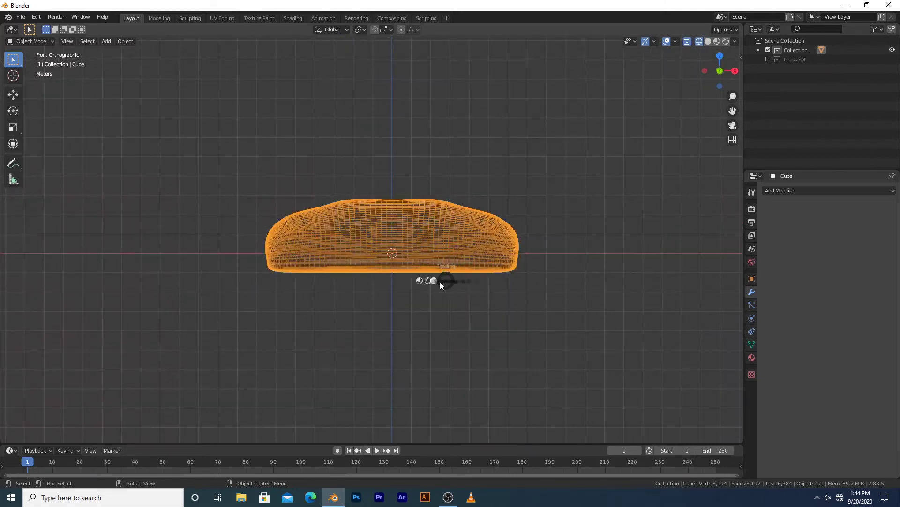
key(Escape)
Delete all vertices in the thin band along the block's flat underside, using vertex selection in Edit Mode.
key(ctrl+Tab)
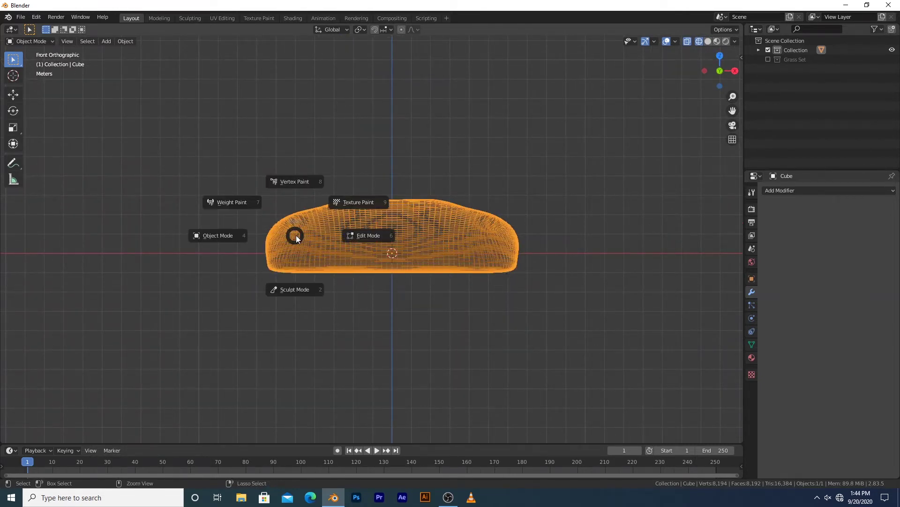
click(360, 246)
key(ctrl+Tab)
click(371, 283)
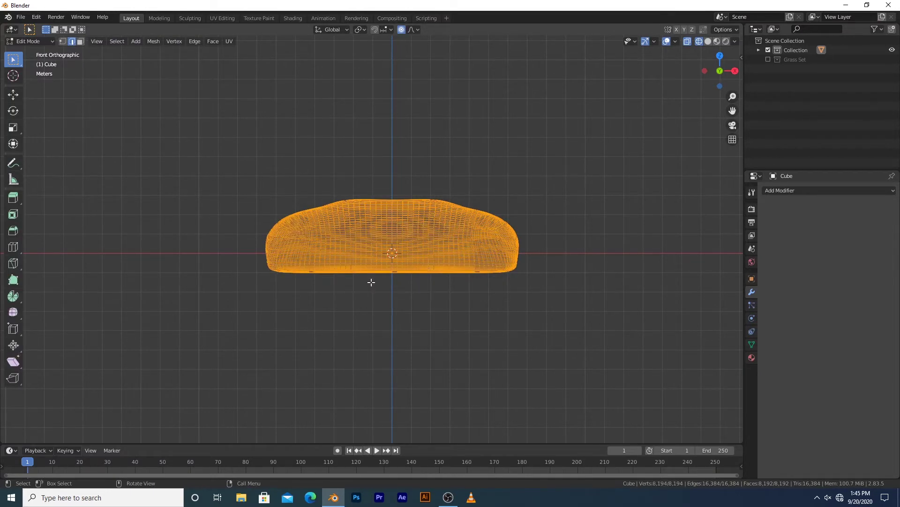
key(1)
key(ctrl+Tab)
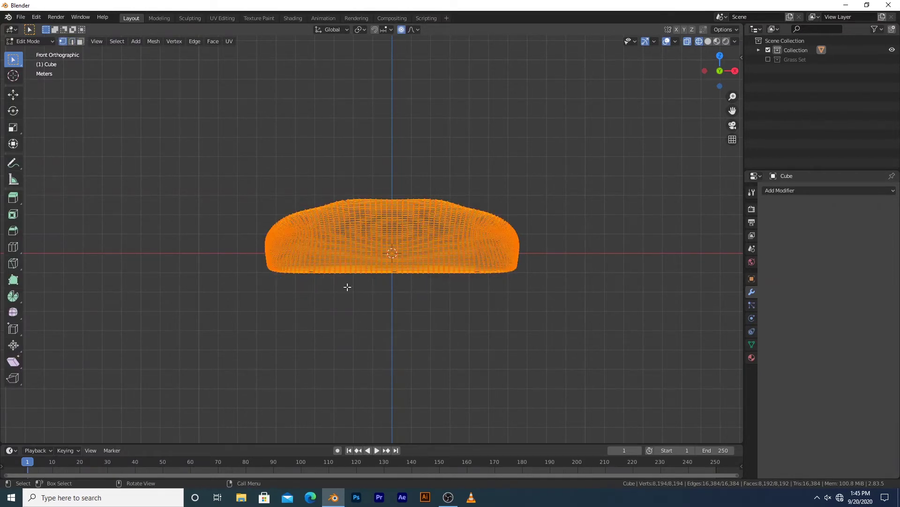
drag(538, 309, 224, 264)
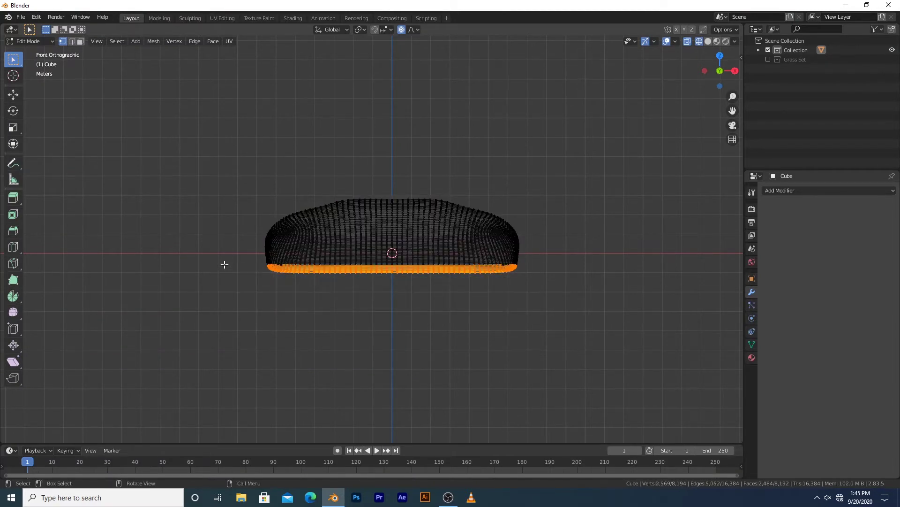
key(x)
click(516, 295)
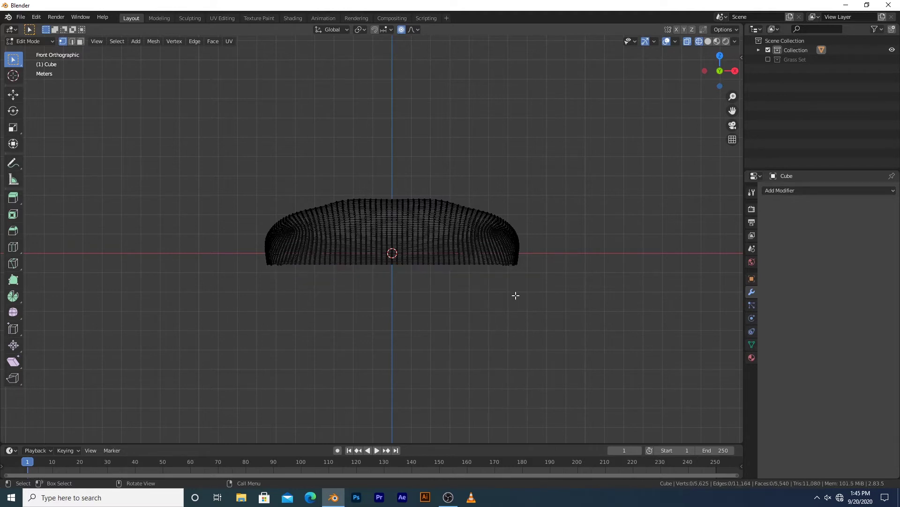
Restore solid shading and leave Edit Mode for the trimmed block.
key(z)
click(592, 320)
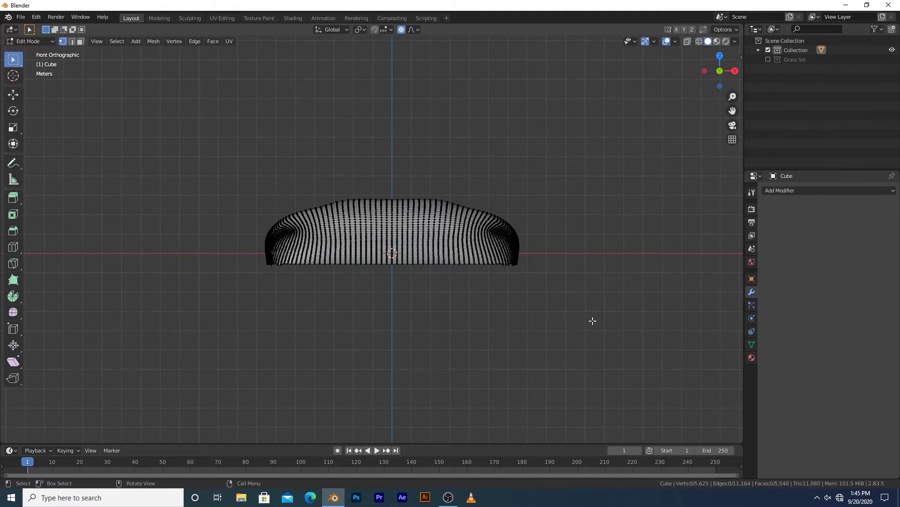
middle_drag(510, 276, 534, 289)
key(Tab)
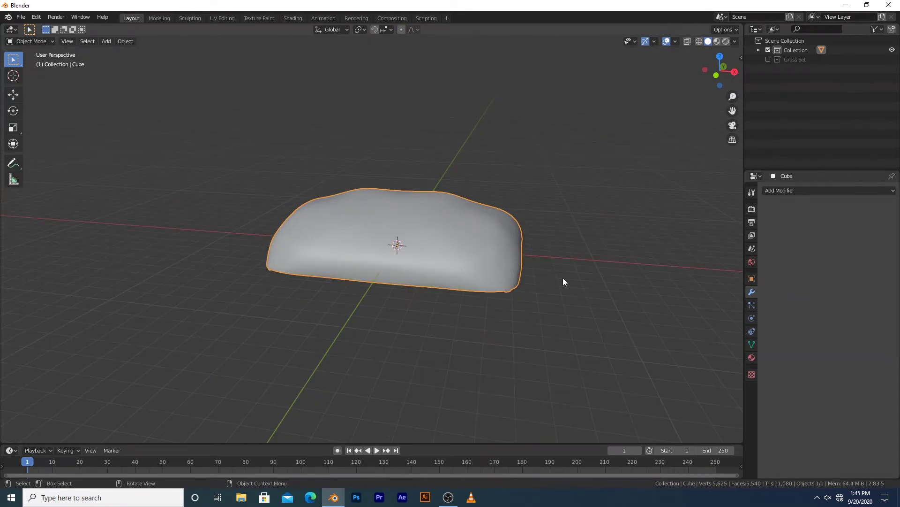
Add a camera from the front view and align it to the current view of the mound.
scroll(564, 277, up, 3)
key(KP_1)
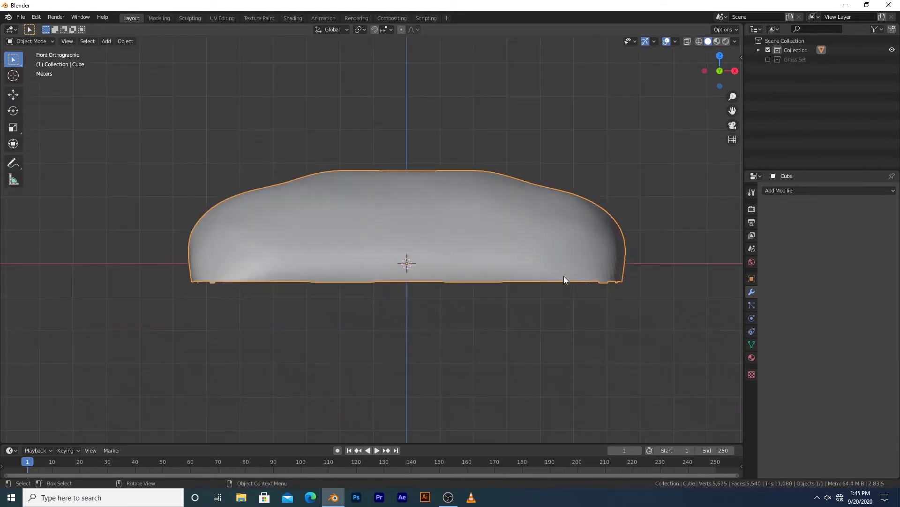
key(shift+a)
mouse_move(555, 269)
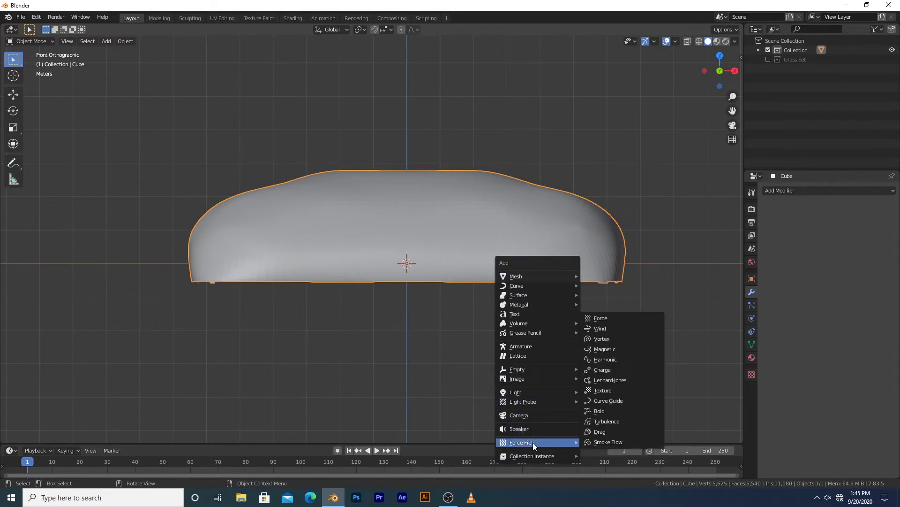
click(527, 415)
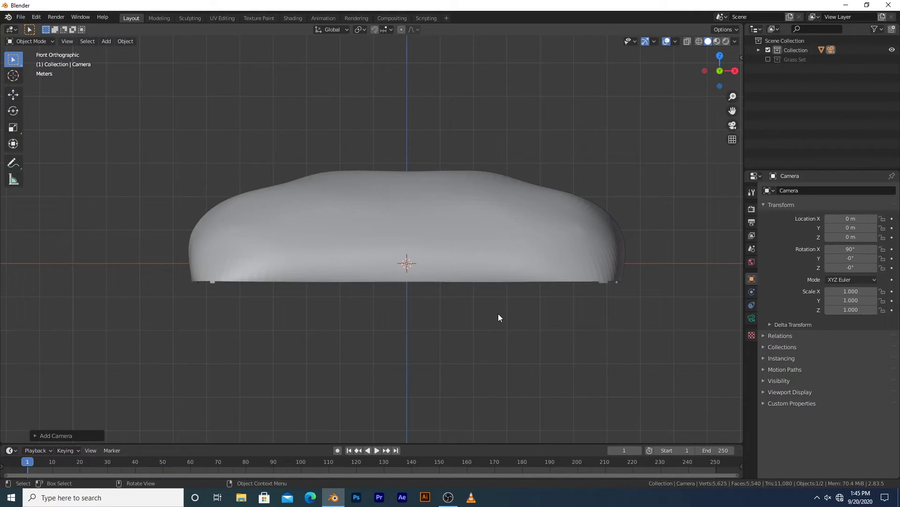
key(ctrl+alt+KP_0)
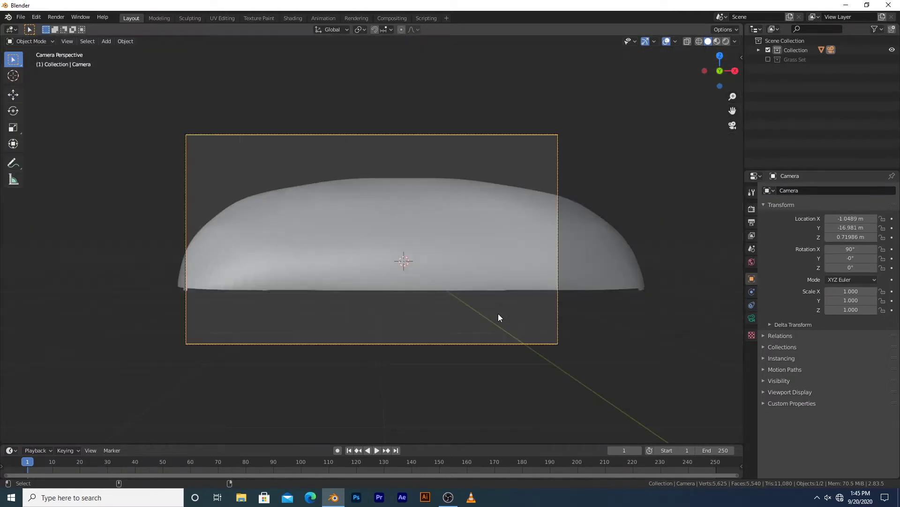
Move the camera back and up to about X 0.12 m, Y -22.07 m, Z 3.65 m to frame the mound low in the shot.
key(g)
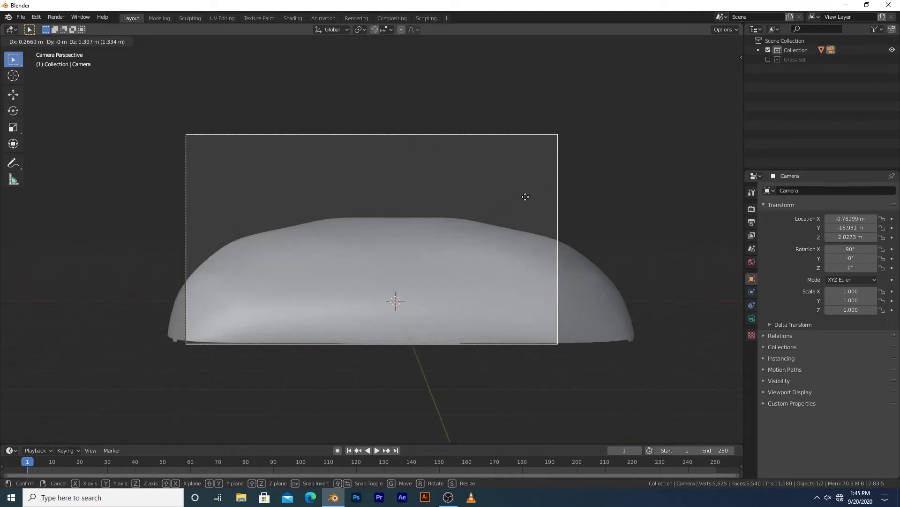
click(530, 218)
key(g)
key(y)
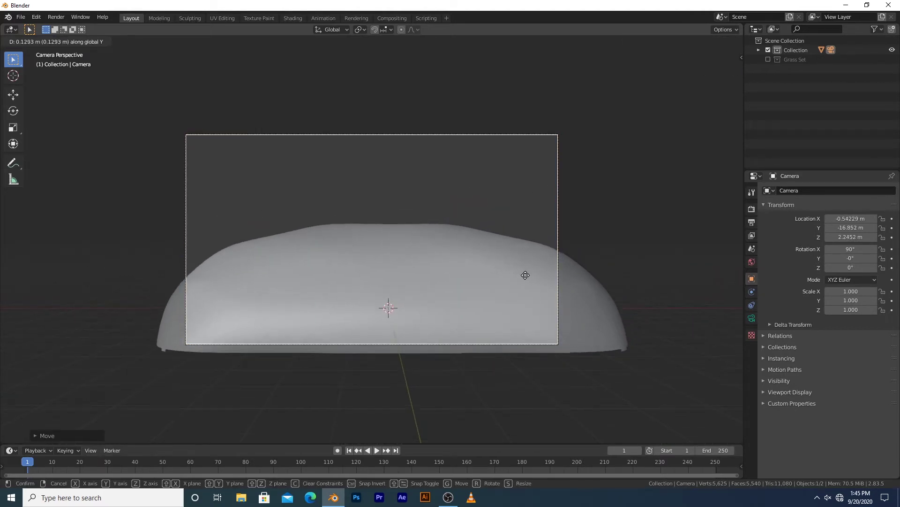
click(478, 149)
key(g)
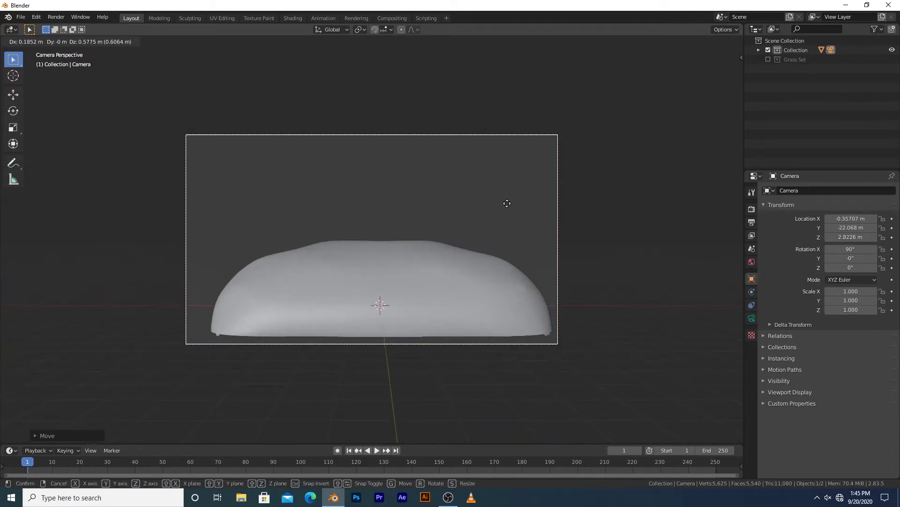
click(542, 149)
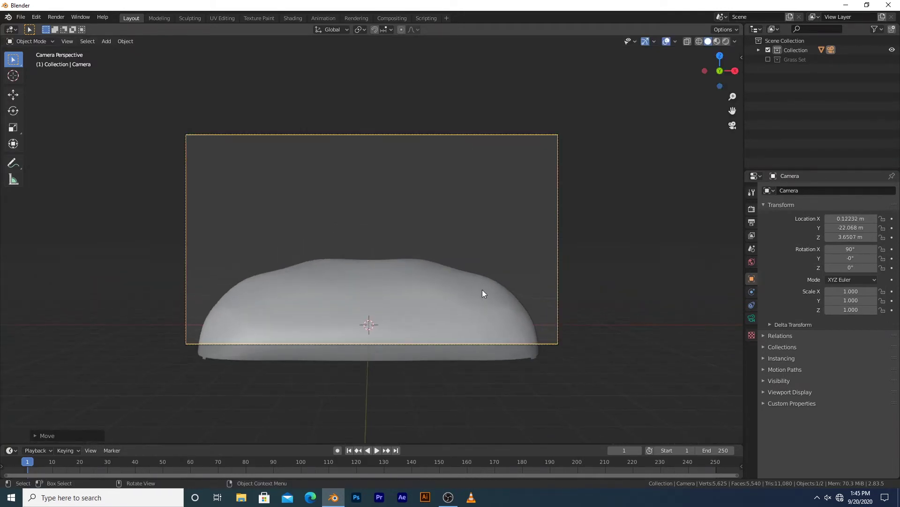
Move the mound about 1.05 m down along Z and 0.4 m toward negative X in the camera view.
click(482, 289)
scroll(519, 335, up, 1)
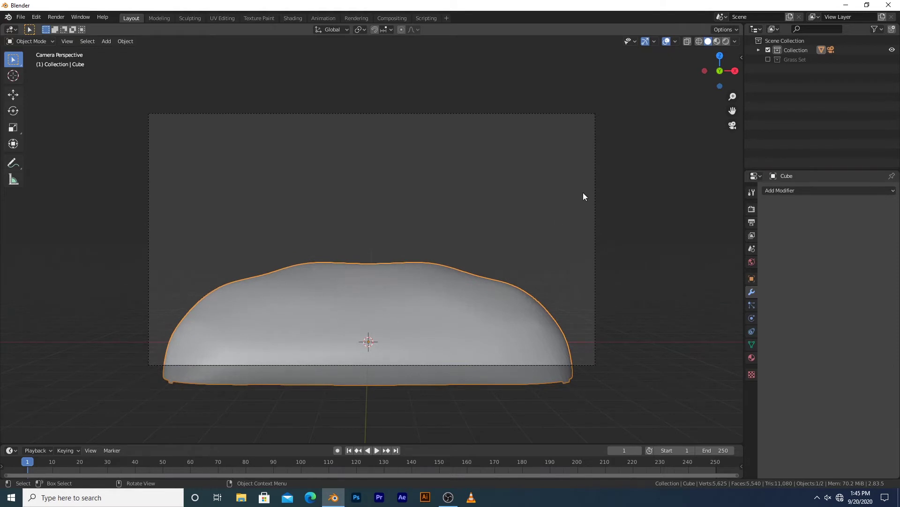
key(g)
key(Escape)
key(g)
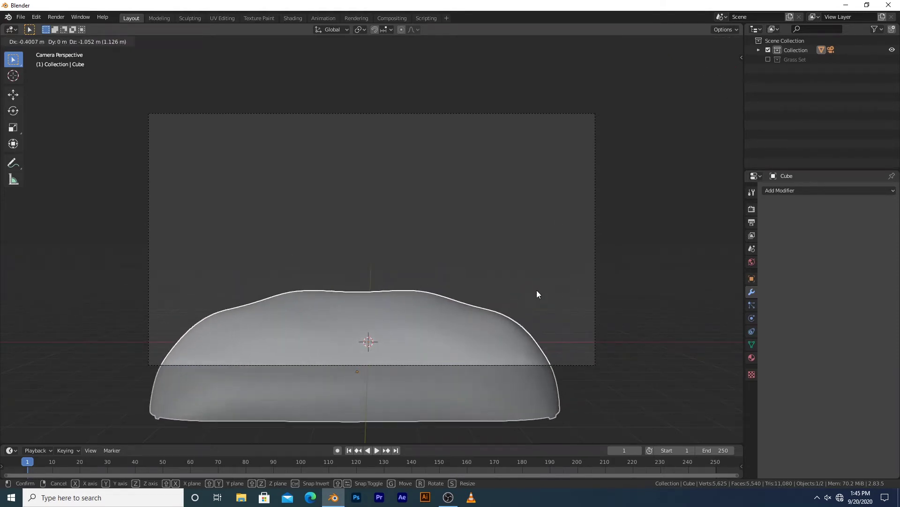
click(536, 290)
key(s)
key(x)
key(Escape)
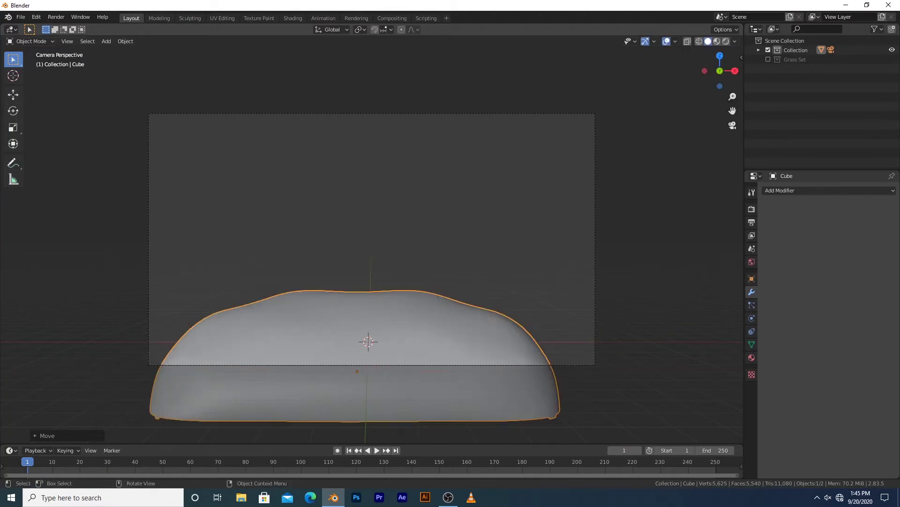
Widen the mound along X until it extends past both sides of the camera frame, and lower it slightly.
key(s)
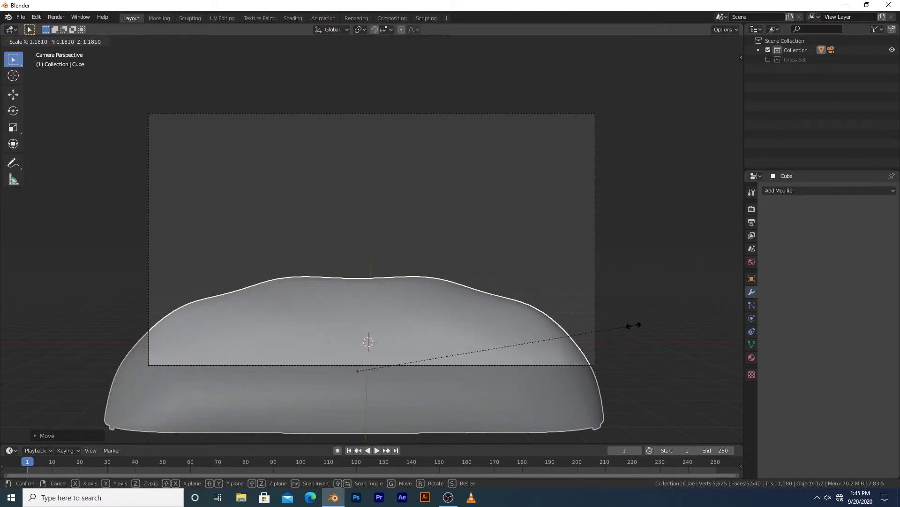
key(x)
click(671, 333)
key(g)
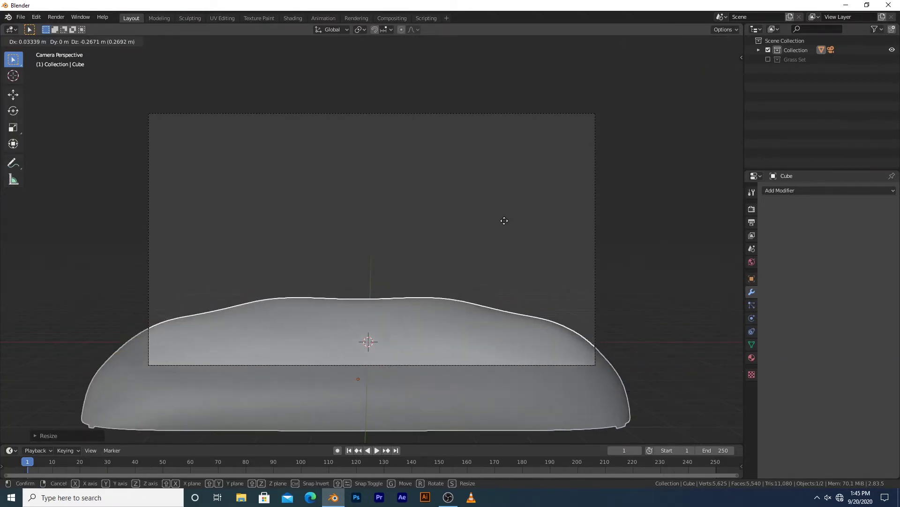
click(506, 227)
Scale the mound up slightly in all directions and reposition it so its top fills the lower part of the camera frame.
key(s)
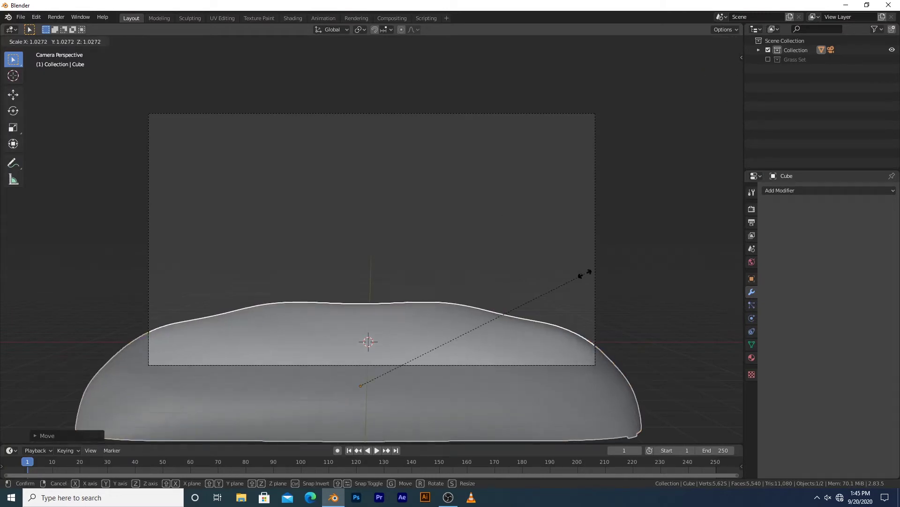
click(544, 220)
key(g)
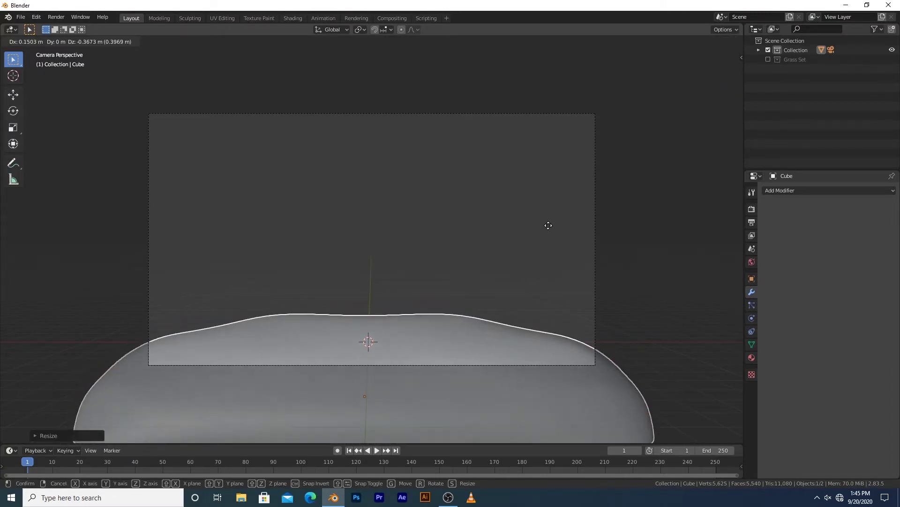
click(550, 202)
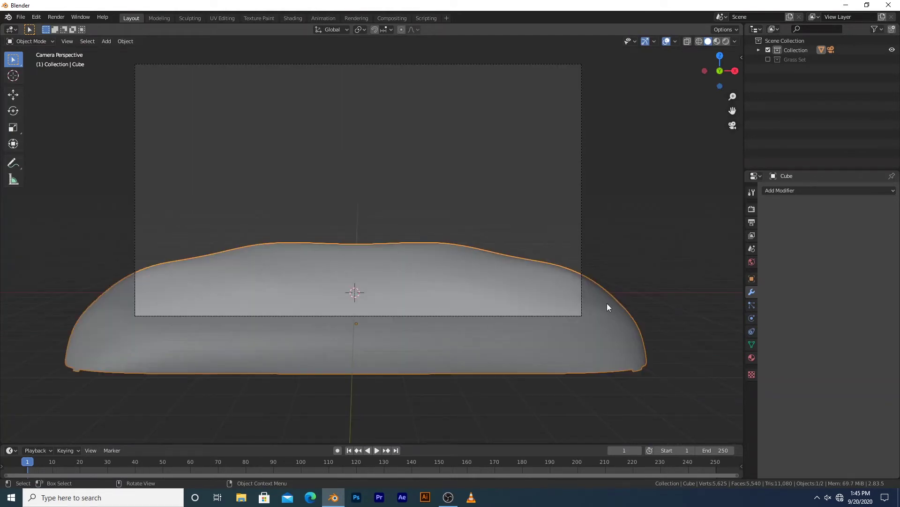
Add a particle system of type Hair to the ground mound.
shift+middle_drag(607, 303, 575, 285)
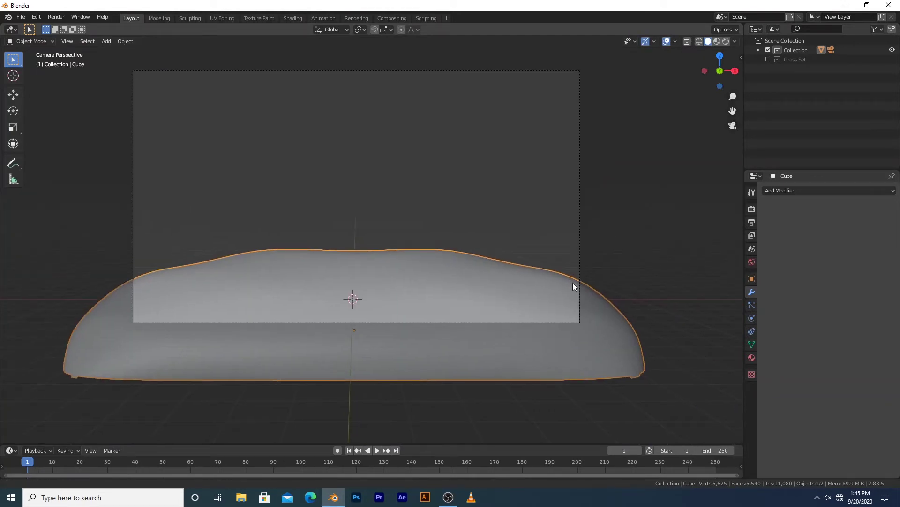
click(754, 306)
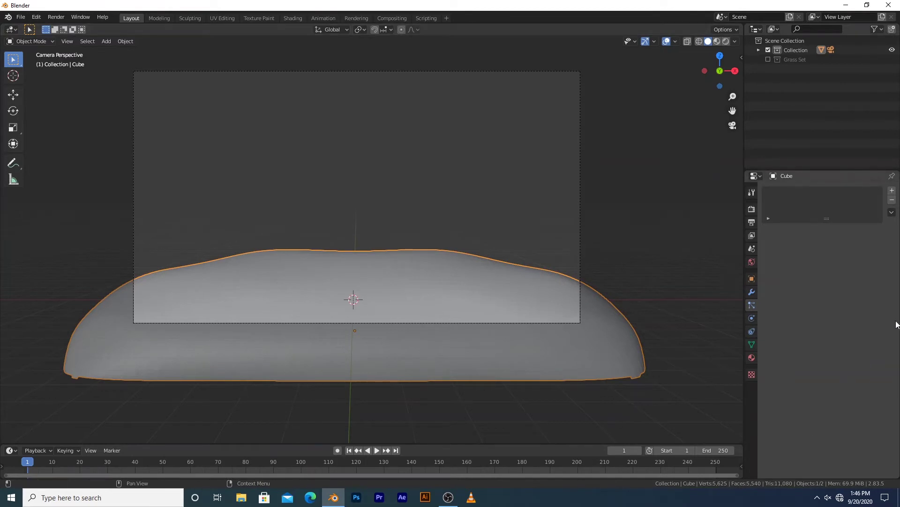
click(892, 191)
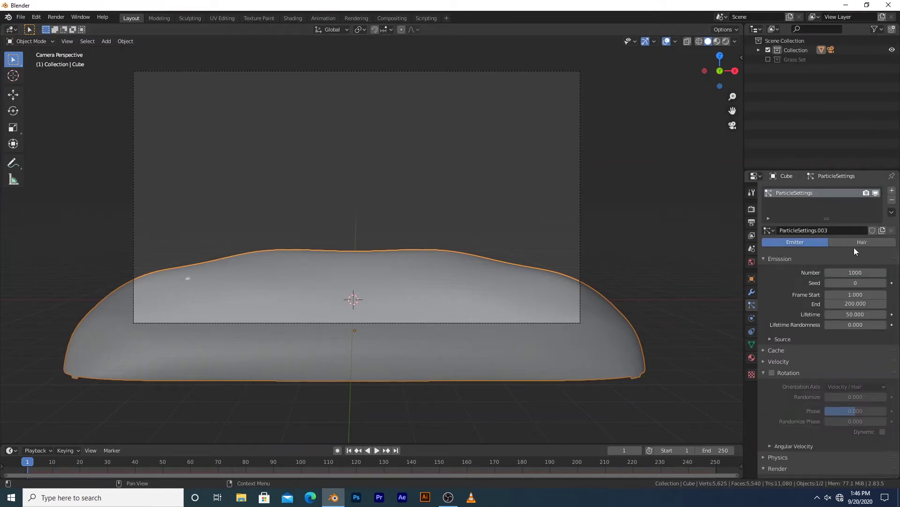
click(857, 243)
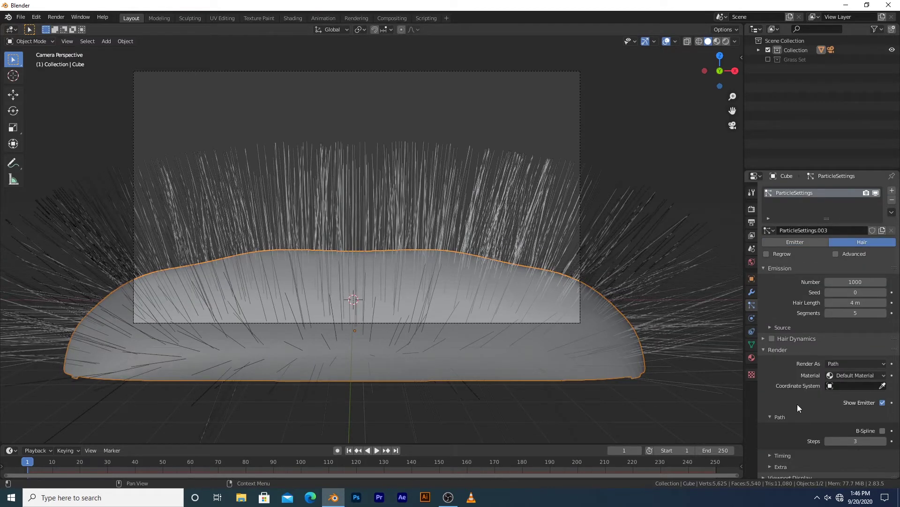
Render the mound's hair particles as a collection, using Grass Set as the instance collection.
scroll(800, 406, down, 2)
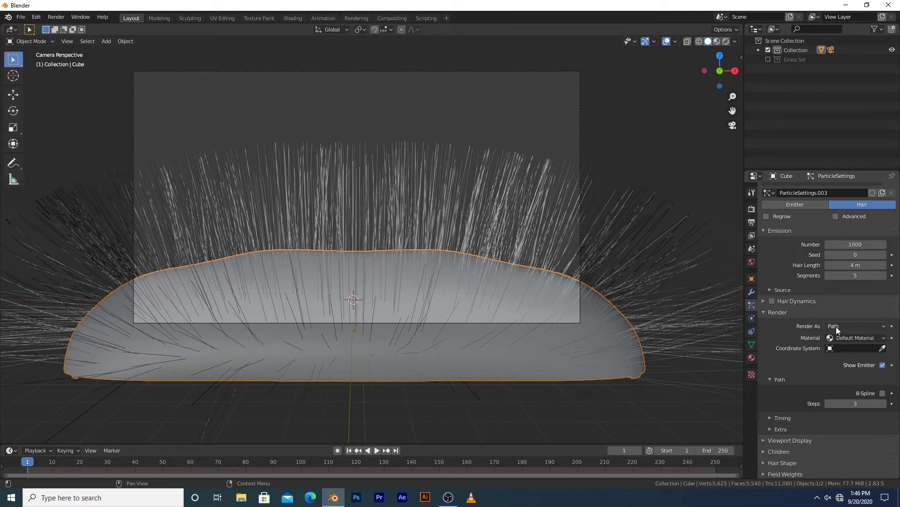
click(851, 325)
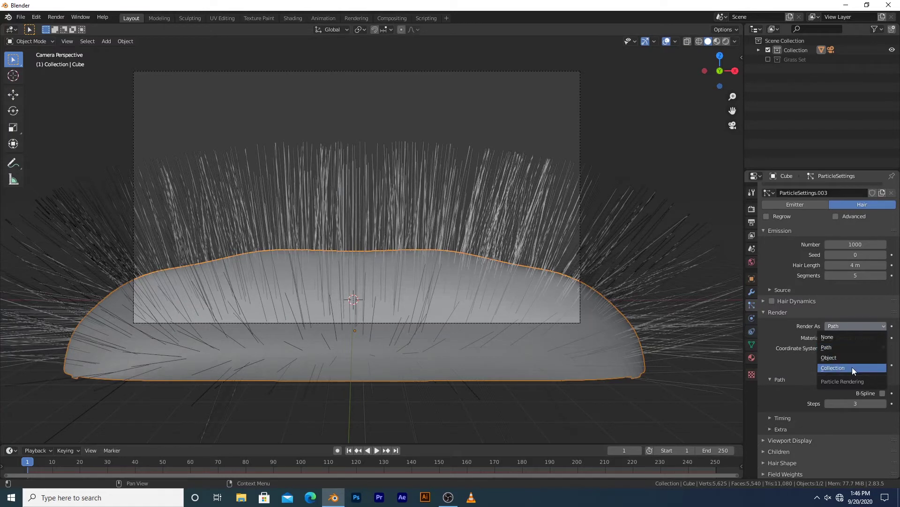
click(852, 367)
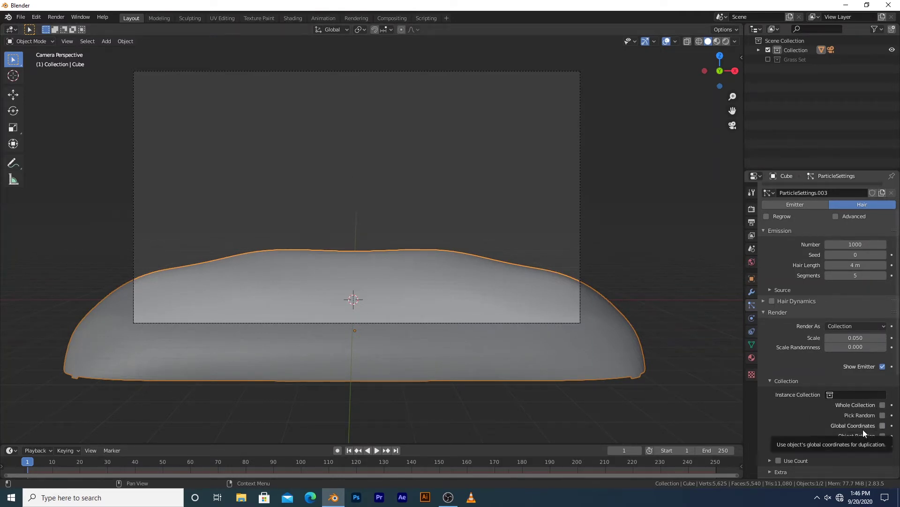
click(866, 395)
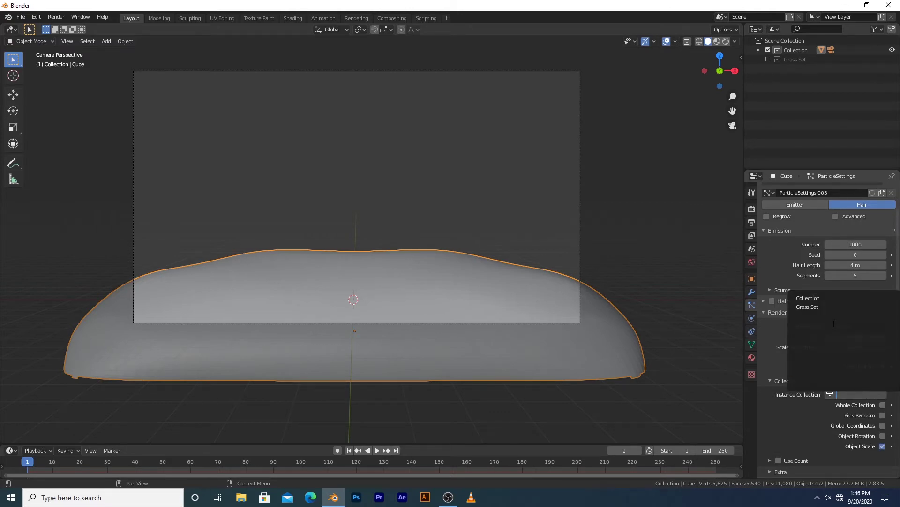
click(827, 307)
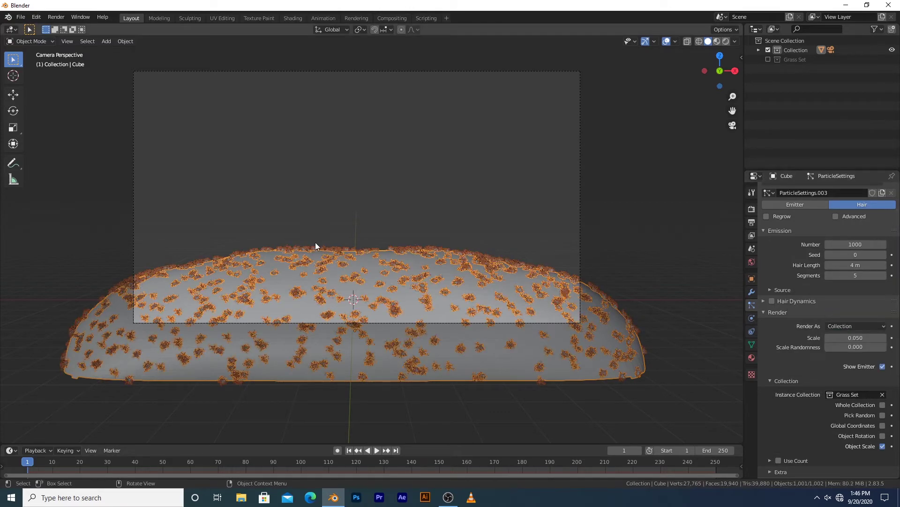
Deselect the mound and raise the number of hair particles to 10000.
scroll(315, 242, up, 5)
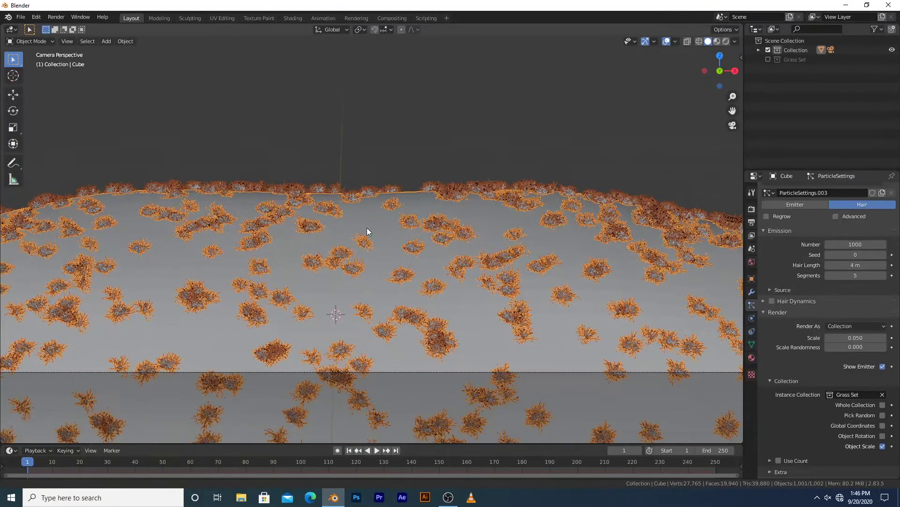
click(369, 109)
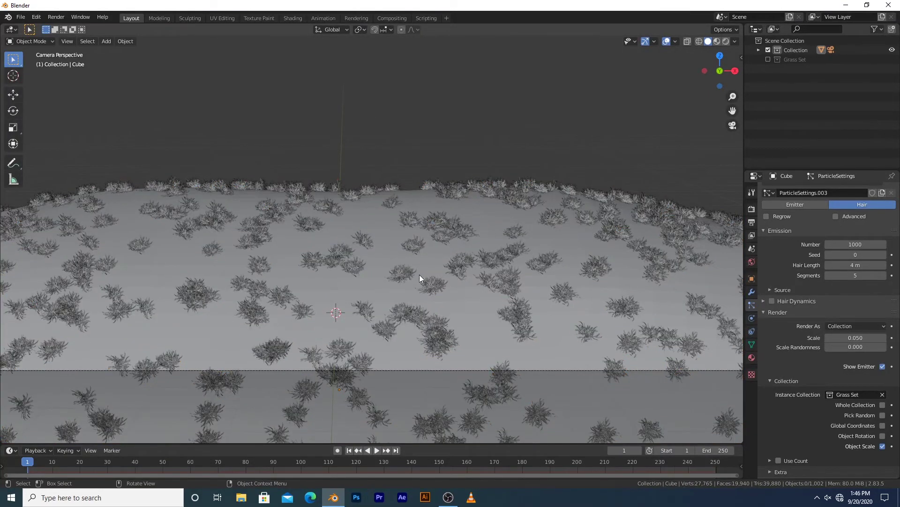
scroll(420, 278, down, 1)
scroll(434, 276, down, 1)
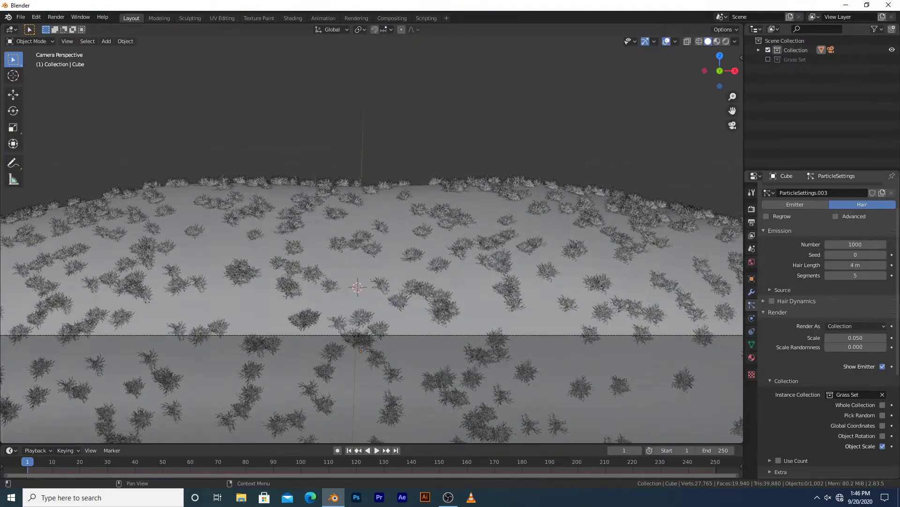
click(858, 242)
text(0)
key(Return)
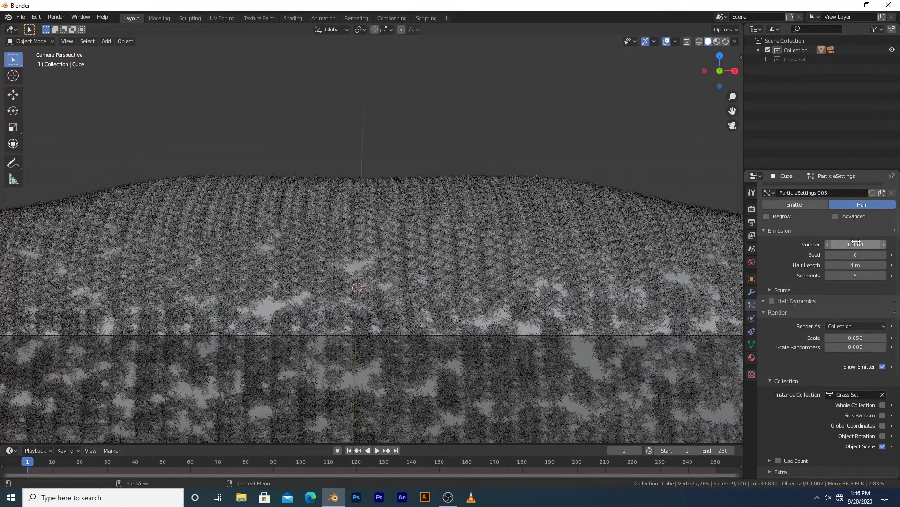
Enable the advanced hair options and open the emission source settings.
click(837, 216)
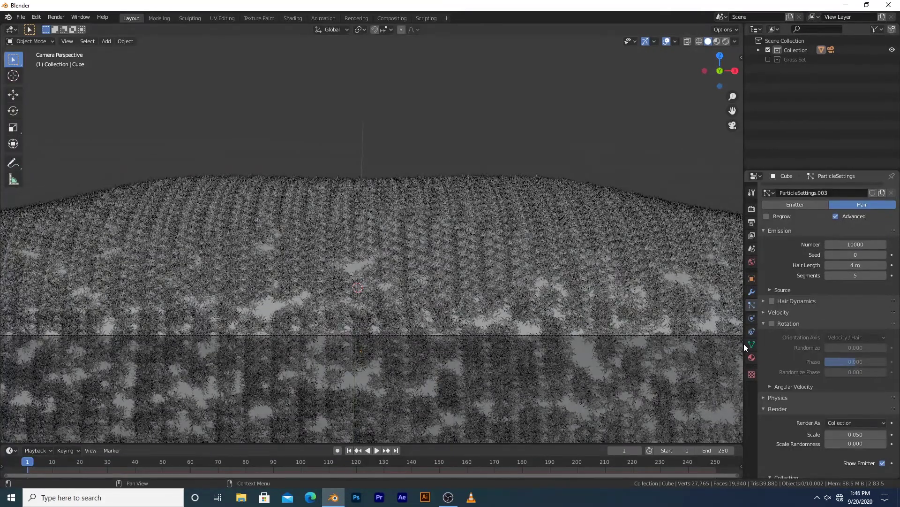
click(782, 290)
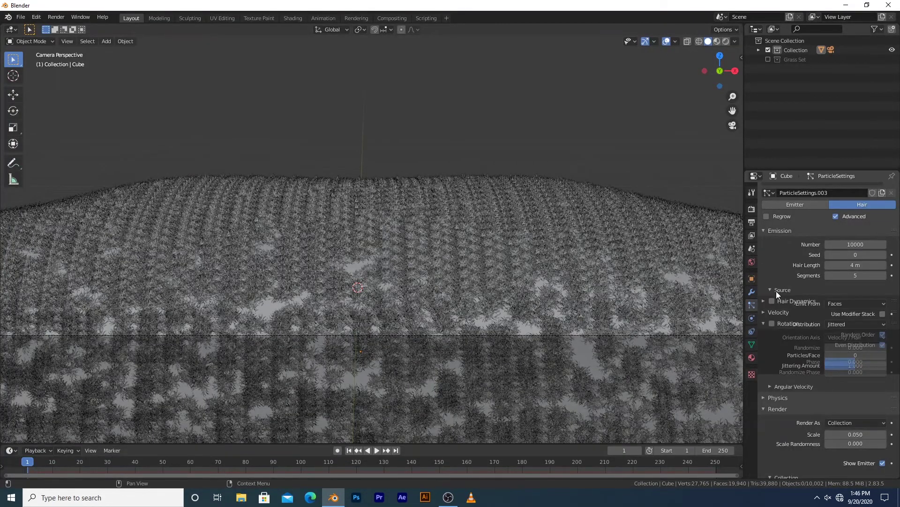
Collapse the emission source settings and enable Rotation for the hair particle system.
click(784, 287)
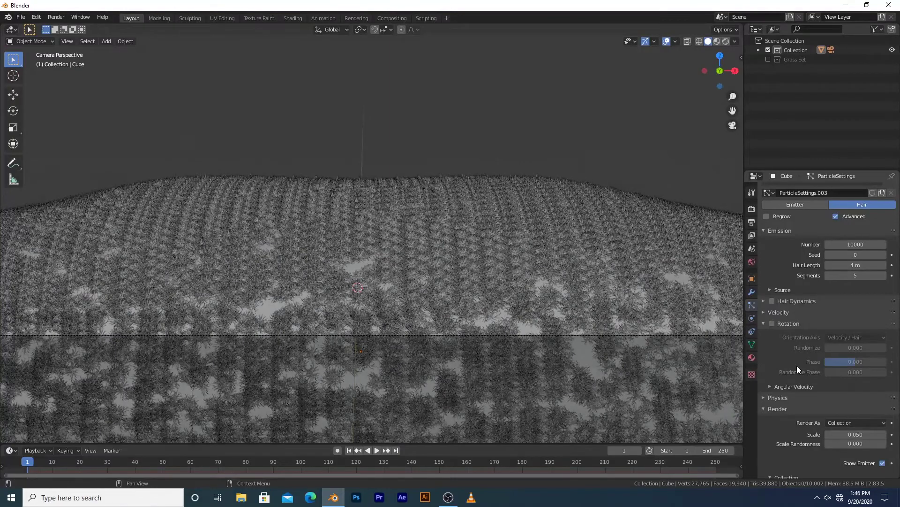
scroll(794, 281, down, 3)
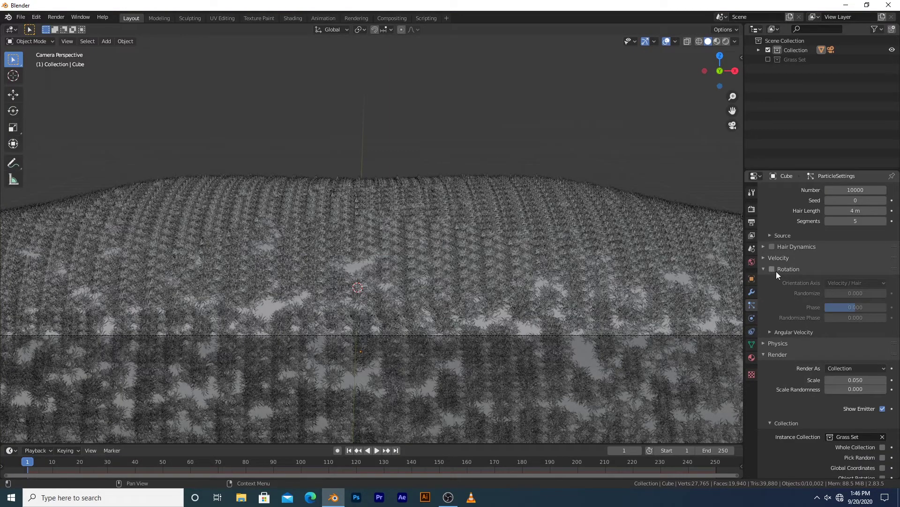
click(774, 270)
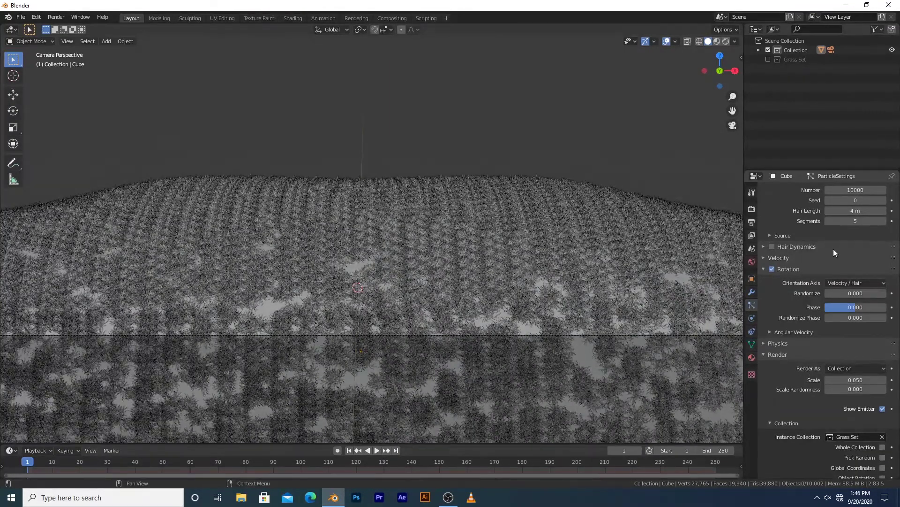
Set the number of emitted hair particles to 1000.
scroll(834, 249, up, 5)
click(858, 282)
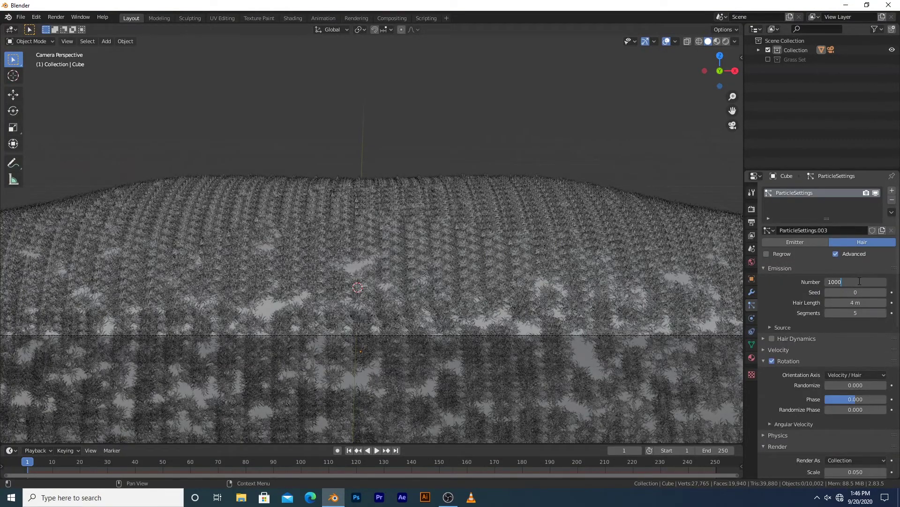
key(Return)
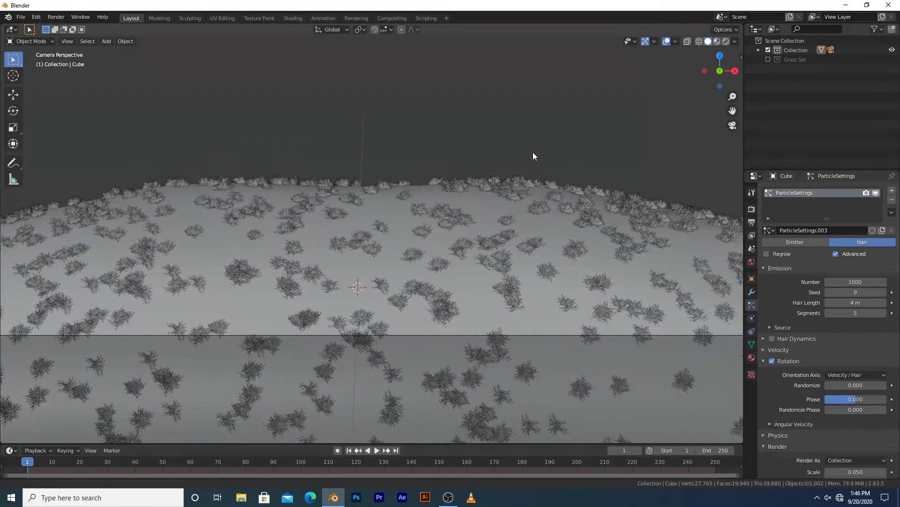
Set the particle rotation's Randomize to 0.433, Phase to 0.149 and Randomize Phase to 0.537.
shift+middle_drag(531, 163, 517, 85)
scroll(807, 387, down, 5)
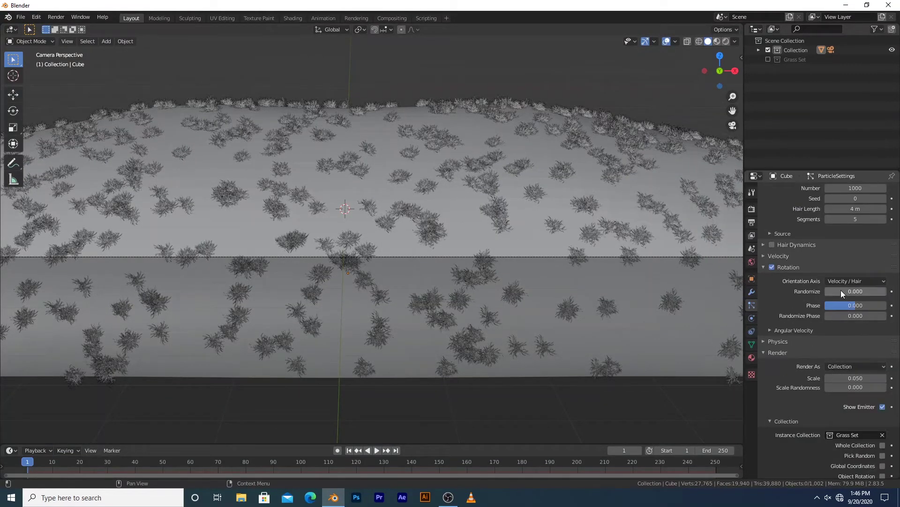
drag(841, 291, 872, 319)
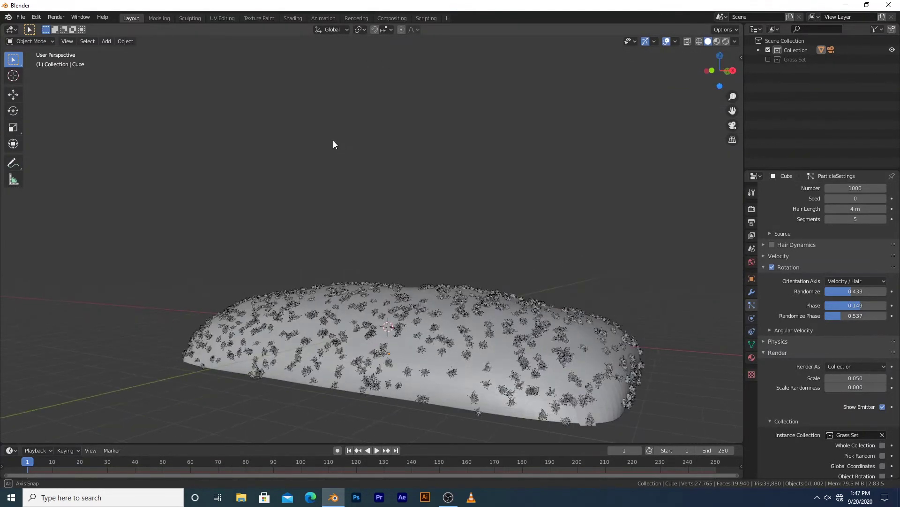
Select the grass-covered mound and switch it to Weight Paint mode.
middle_drag(333, 143, 528, 238)
scroll(445, 227, up, 5)
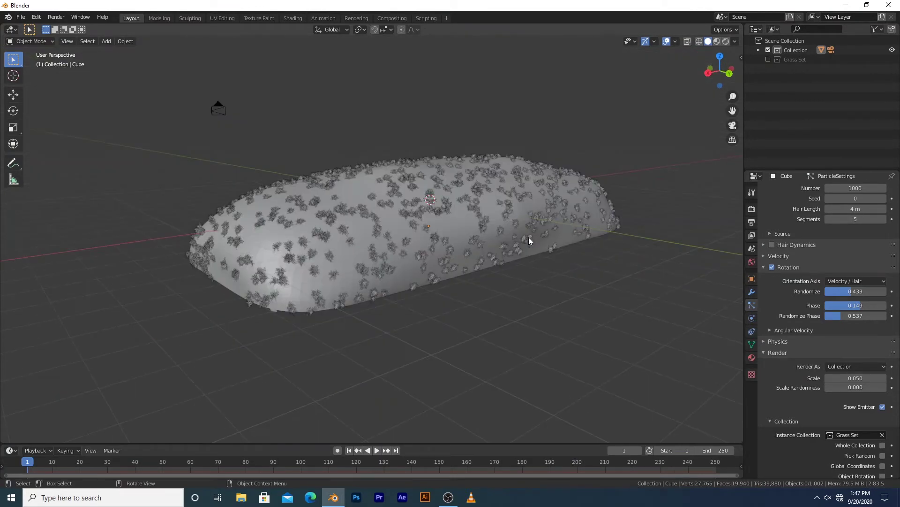
click(522, 213)
middle_drag(378, 190, 502, 210)
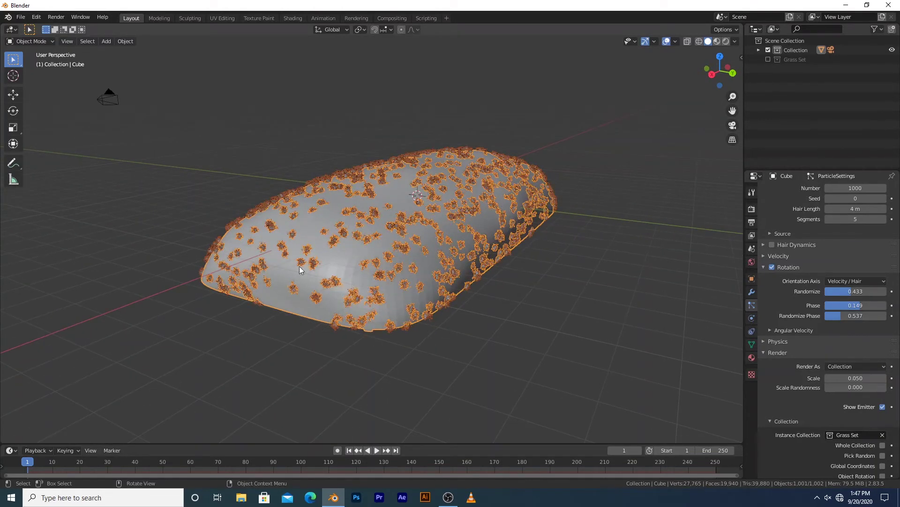
scroll(483, 262, up, 5)
middle_drag(488, 263, 462, 250)
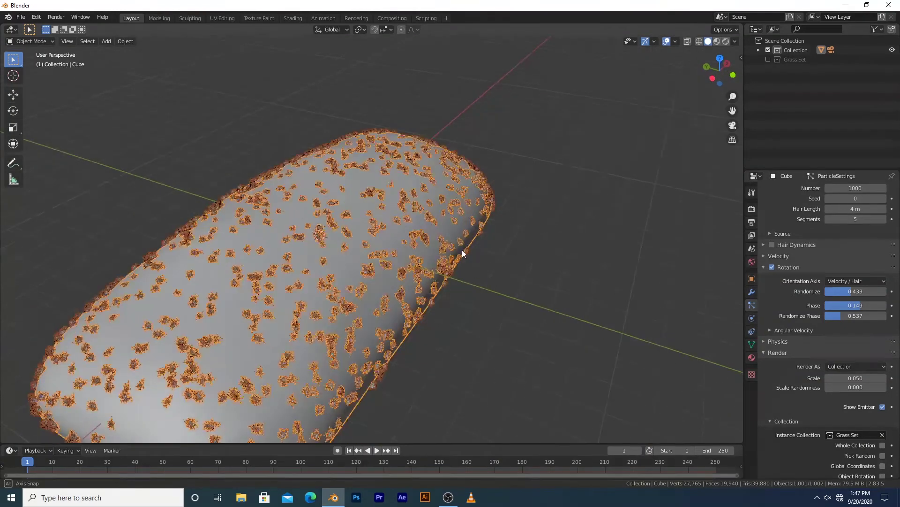
middle_drag(276, 257, 441, 217)
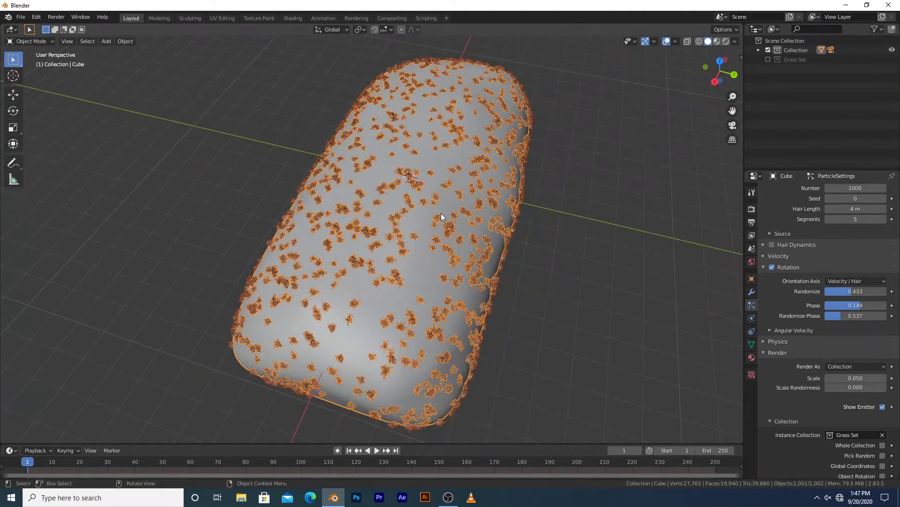
key(ctrl+Tab)
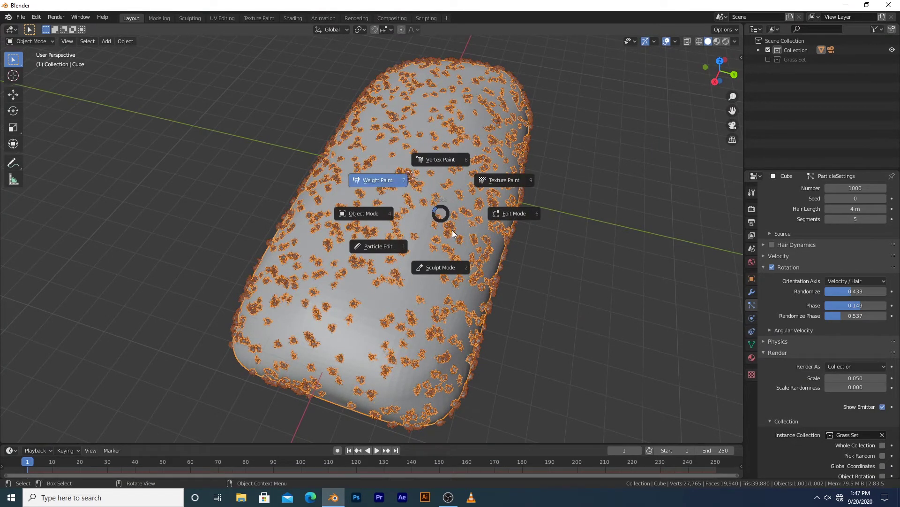
click(378, 180)
Paint a band of weight 1.000 along the long side of the mound that faces the camera.
middle_drag(453, 234, 431, 198)
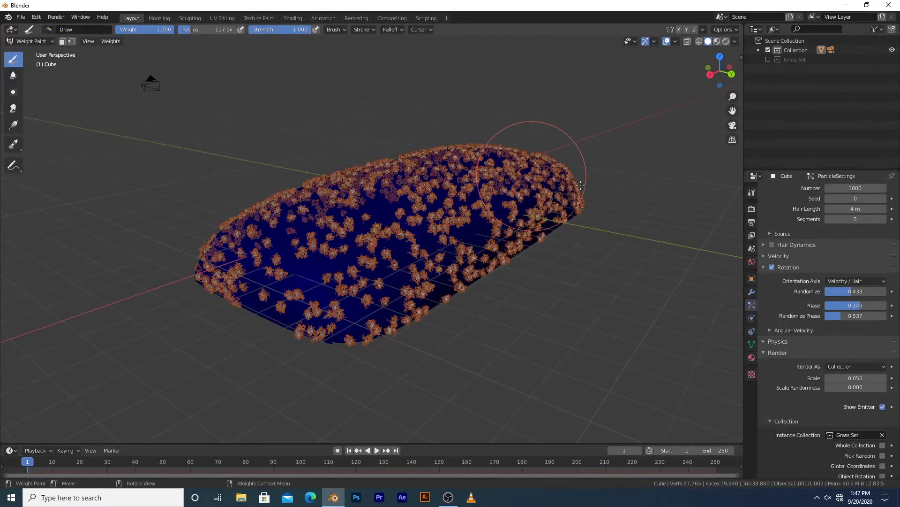
middle_drag(581, 185, 377, 233)
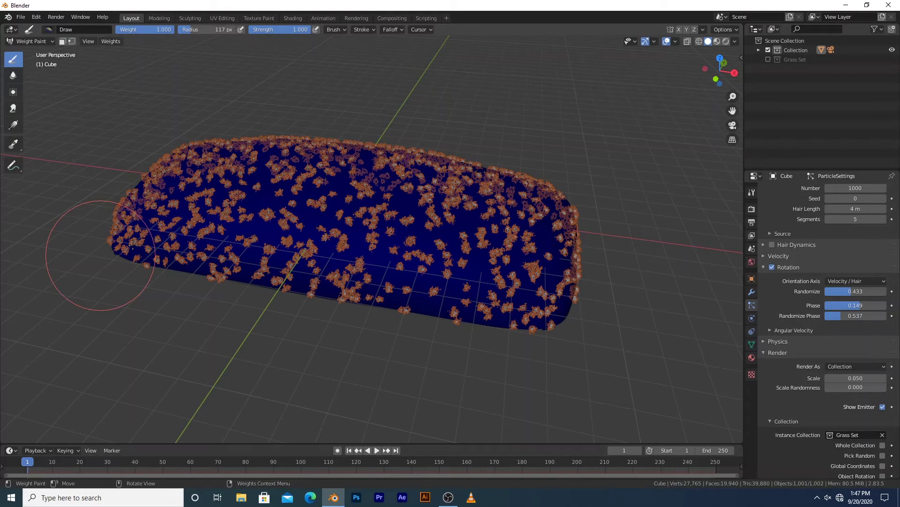
drag(133, 244, 509, 277)
Extend the weight paint over the mound's upper surface within the camera's view, and return to Object Mode.
key(KP_0)
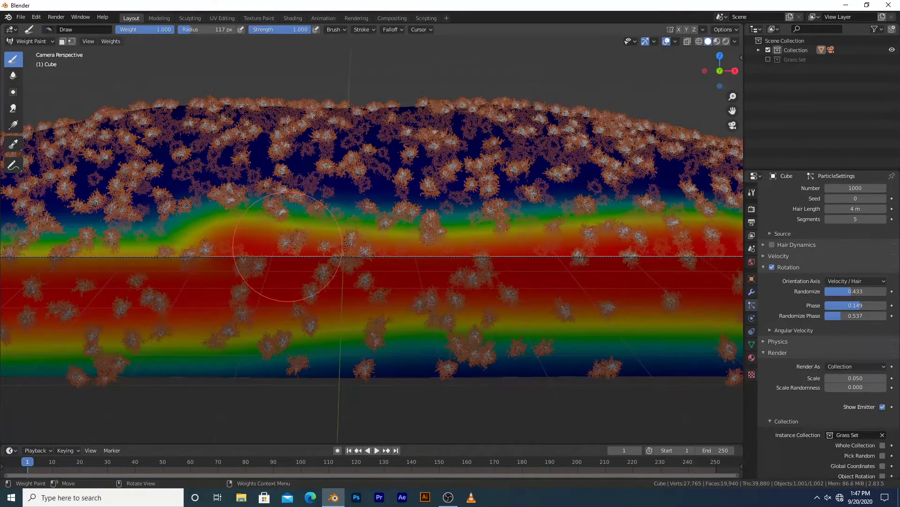
scroll(370, 216, down, 2)
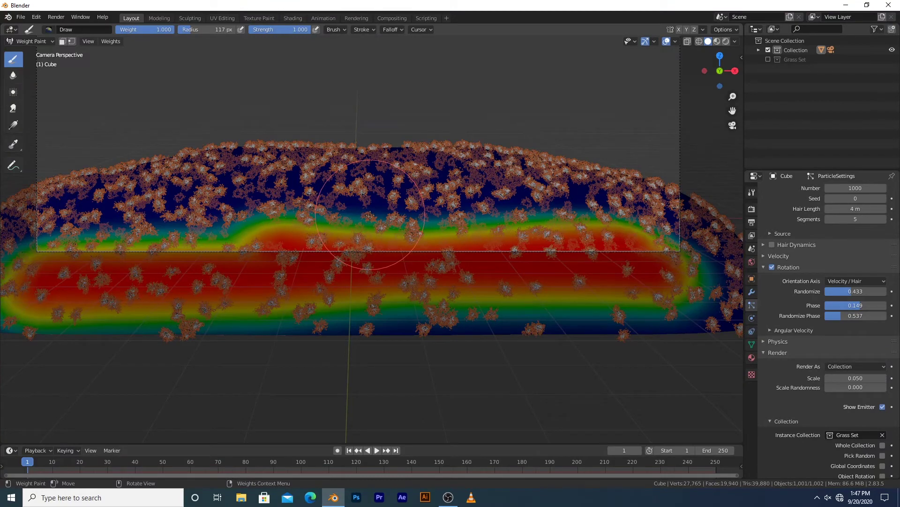
scroll(370, 216, down, 1)
mouse_move(121, 215)
mouse_down()
mouse_move(125, 190)
mouse_move(413, 195)
mouse_move(617, 225)
mouse_move(264, 212)
mouse_up()
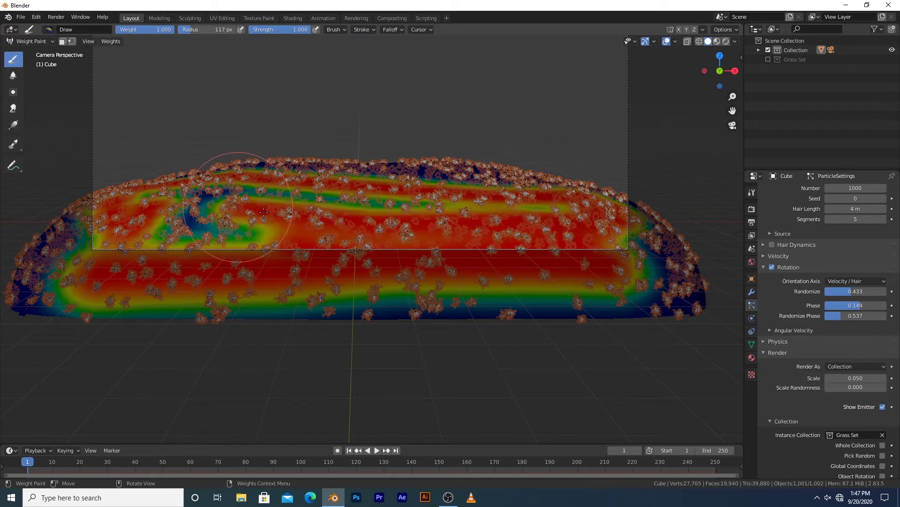
middle_drag(264, 212, 481, 293)
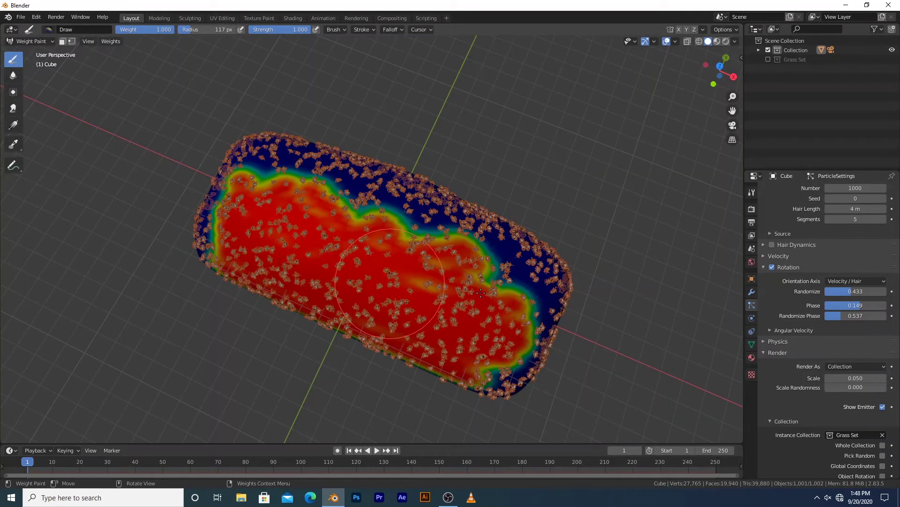
key(ctrl+Tab)
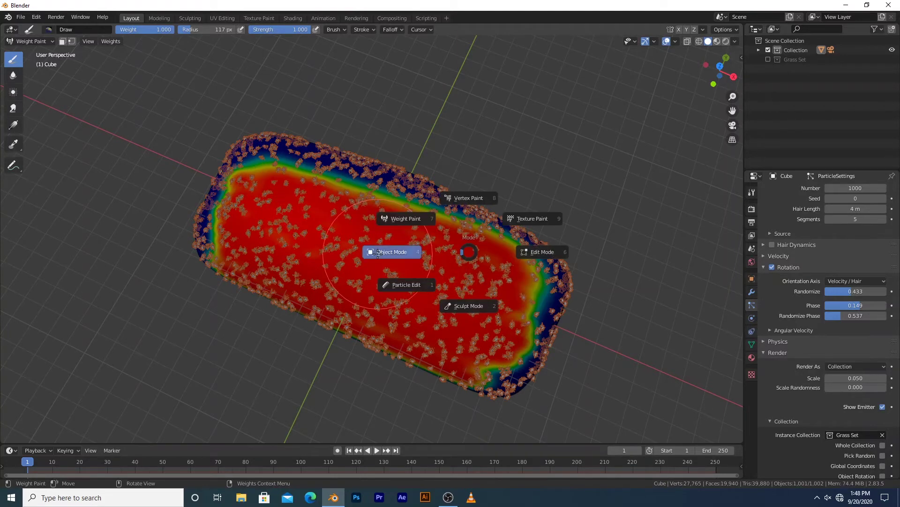
click(378, 252)
Assign the painted vertex group "Group" to the particle system's Density.
middle_drag(378, 253, 519, 261)
shift+middle_drag(518, 261, 481, 145)
scroll(835, 395, down, 10)
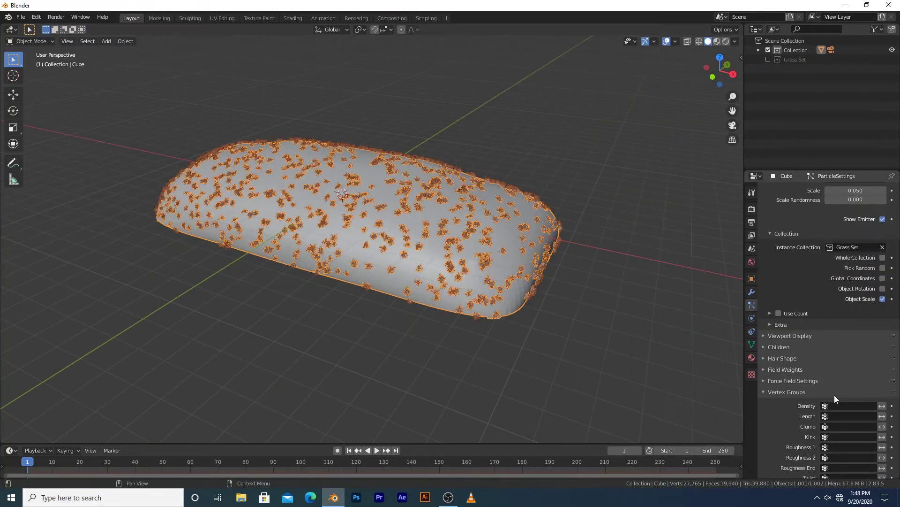
scroll(834, 395, down, 2)
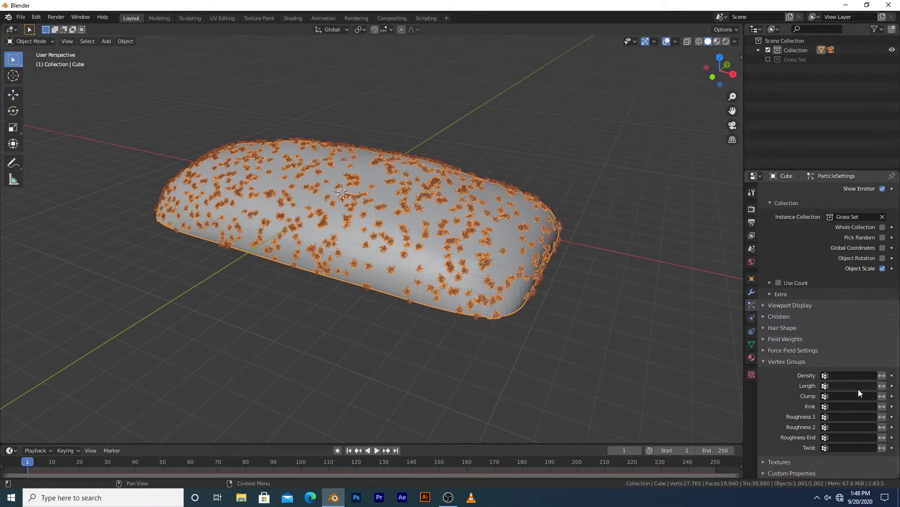
click(850, 375)
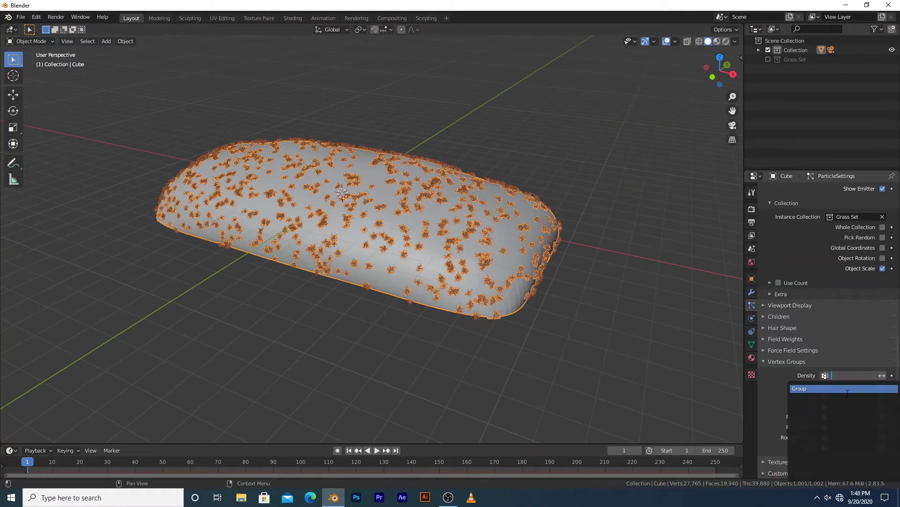
click(847, 389)
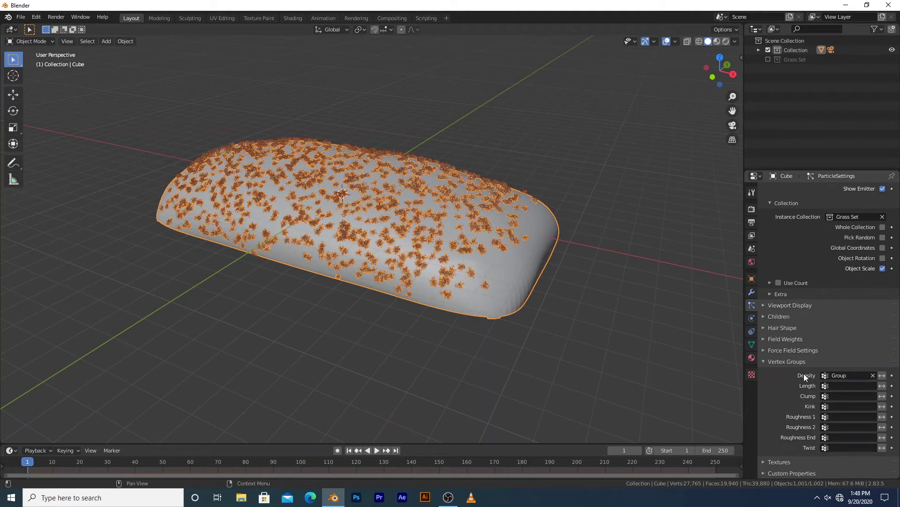
Increase the render scale of the grass particles to 0.080.
scroll(812, 374, up, 10)
scroll(586, 229, up, 10)
middle_drag(565, 207, 647, 217)
scroll(514, 212, down, 8)
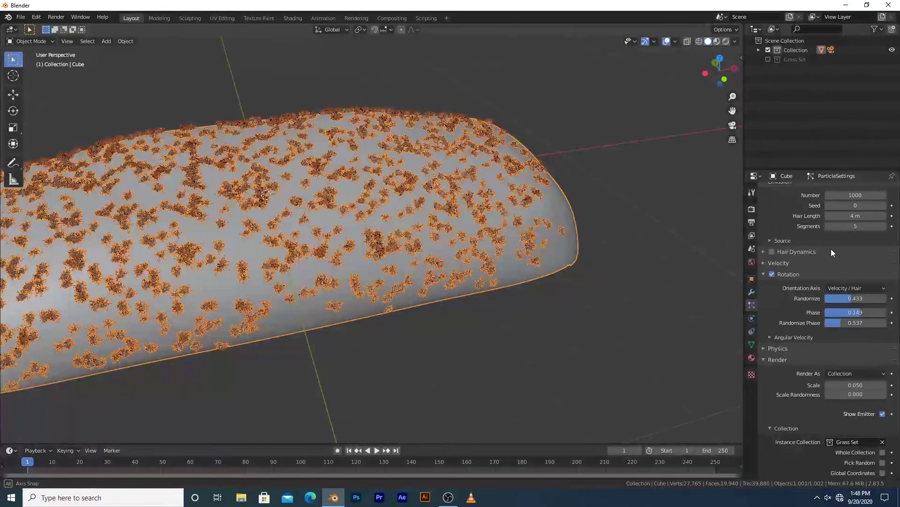
click(869, 385)
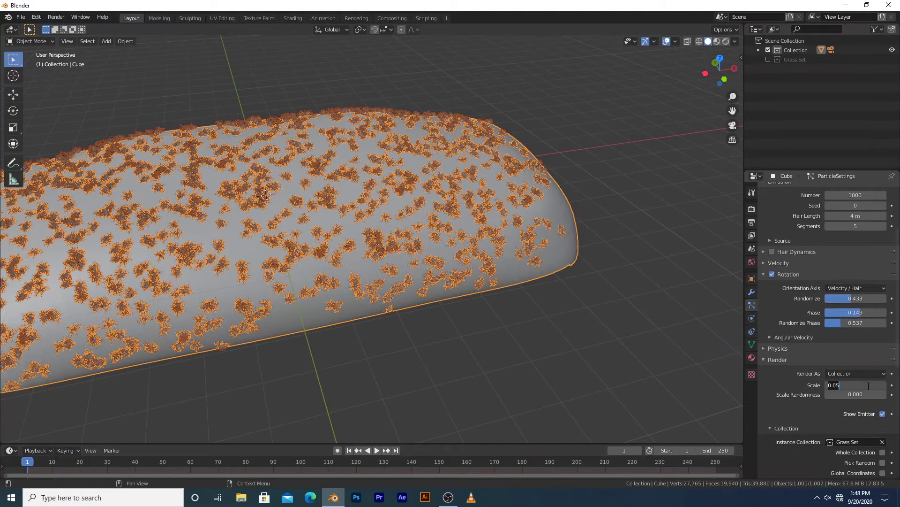
key(BackSpace)
text(6)
key(Return)
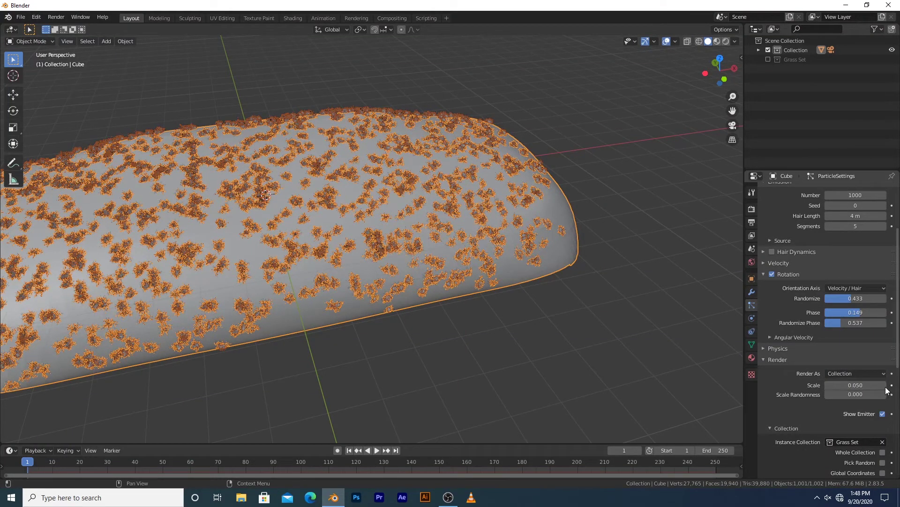
click(884, 385)
click(884, 385)
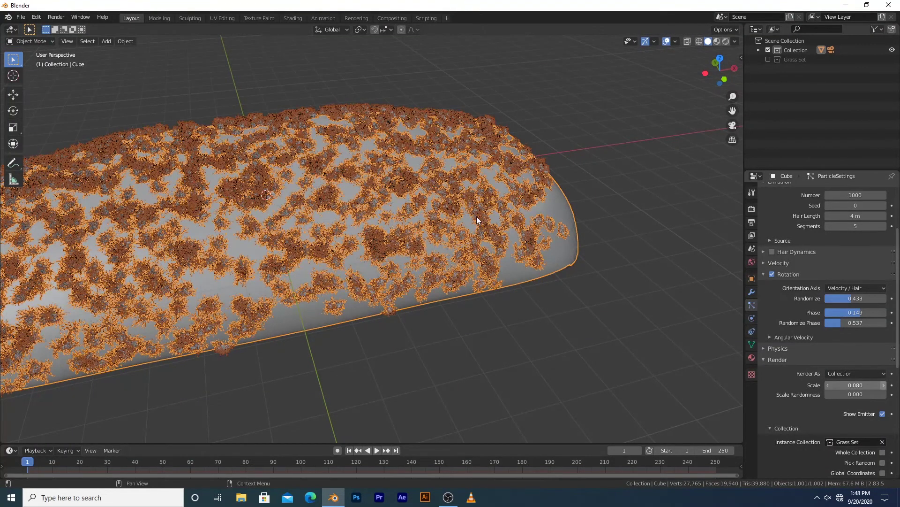
Deselect the mound and switch the viewport to the camera view.
middle_drag(477, 220, 451, 170)
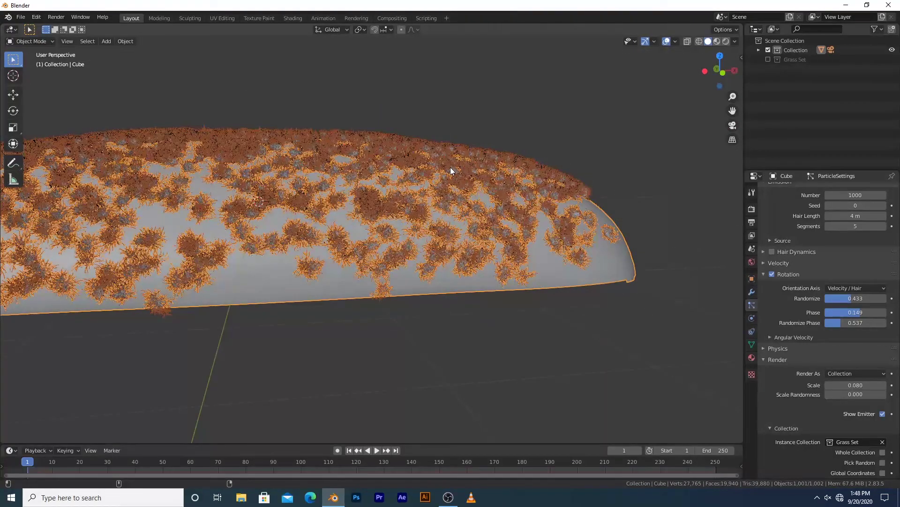
click(359, 81)
middle_drag(359, 80, 383, 124)
key(super)
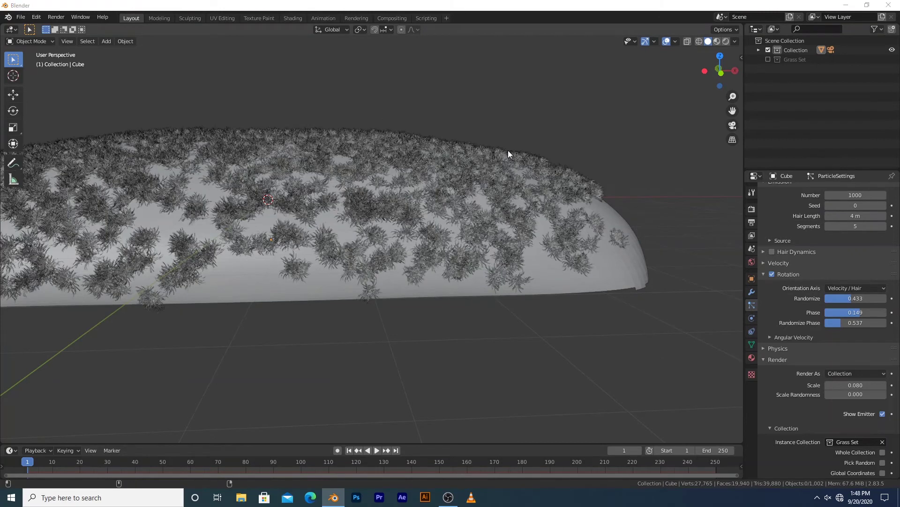
text(0)
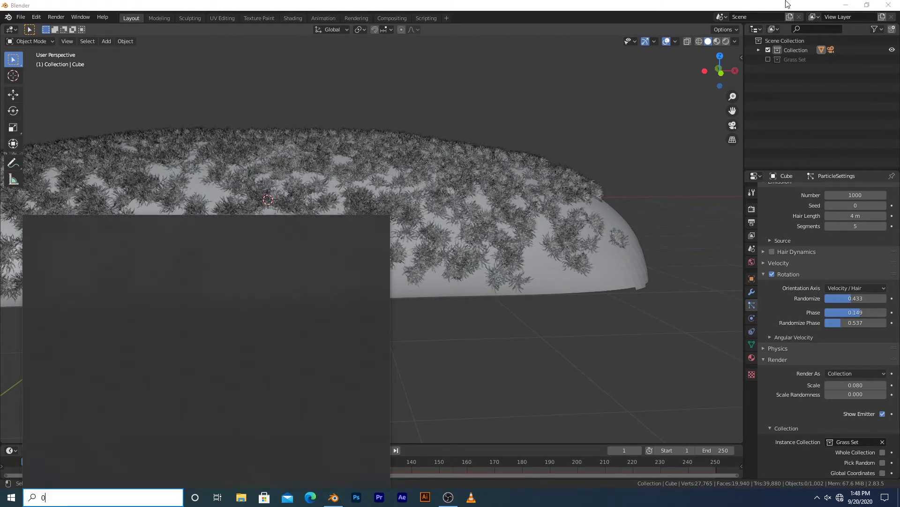
key(Escape)
key(KP_0)
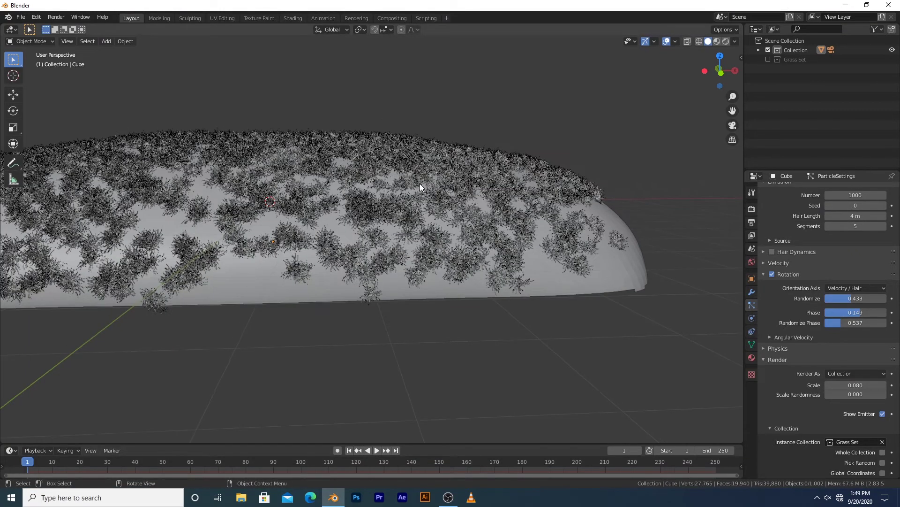
Raise the grass particles' render scale to 0.100 while judging the coverage through the camera.
scroll(411, 220, up, 8)
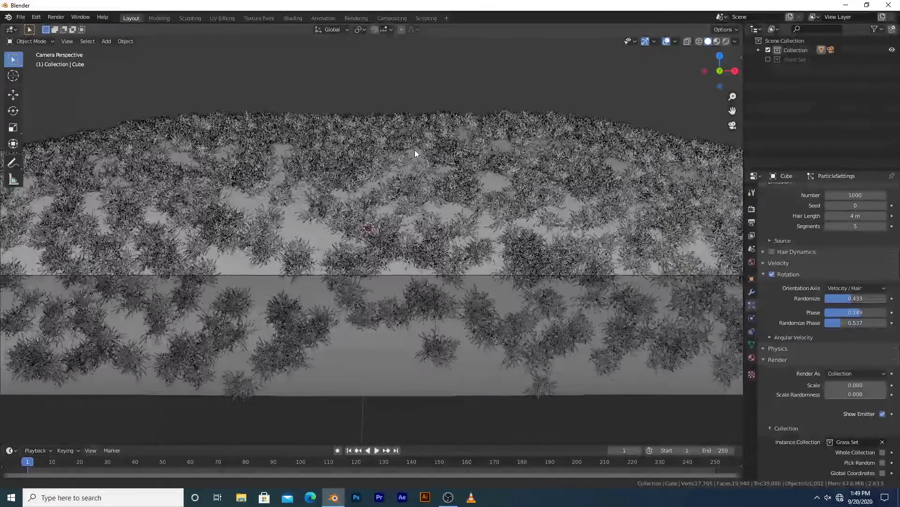
shift+middle_drag(414, 150, 418, 142)
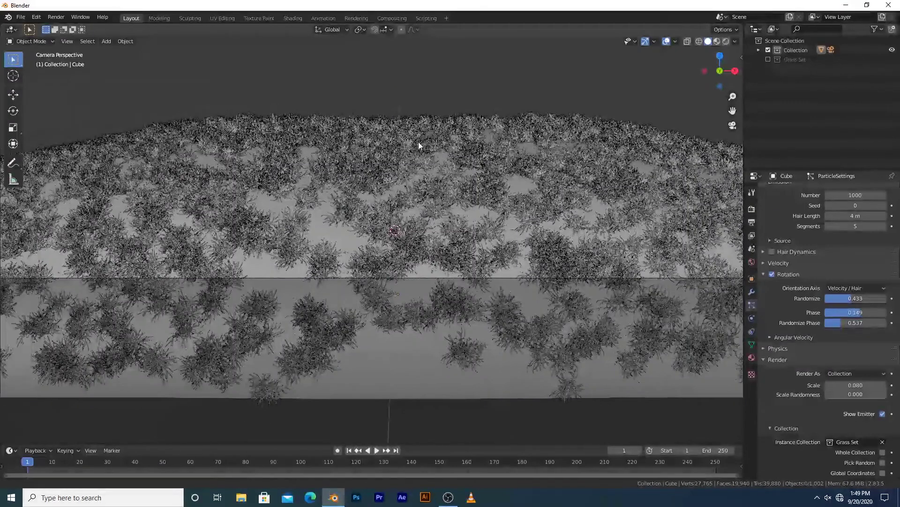
click(884, 384)
click(884, 384)
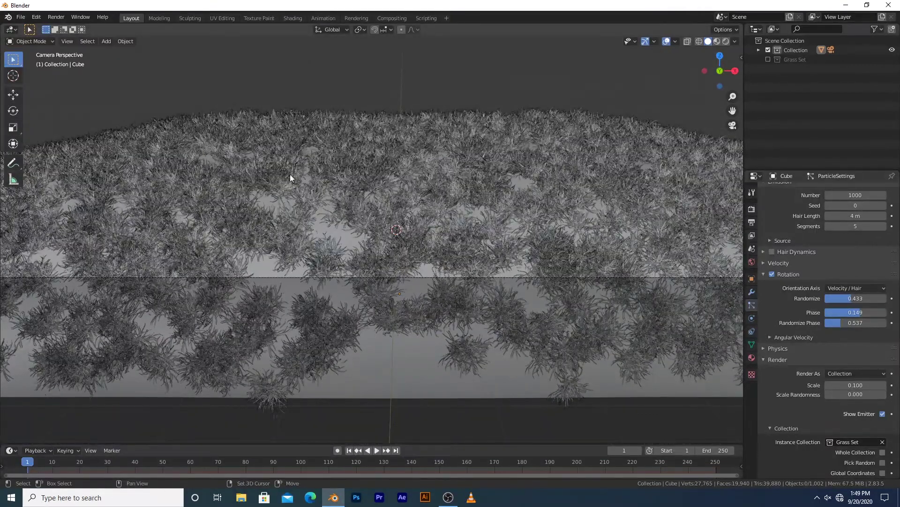
shift+middle_drag(359, 177, 374, 175)
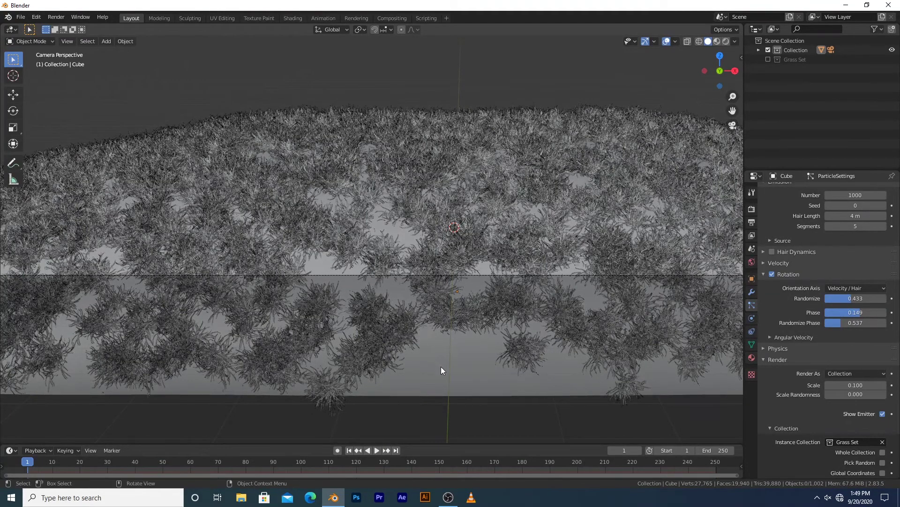
Examine the grass coverage along the mound's crest and slope up close through the camera view.
key(a)
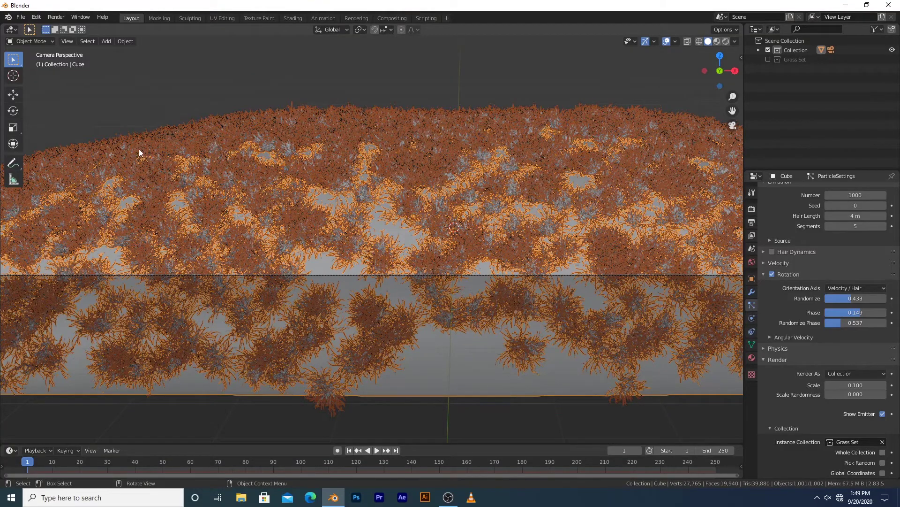
scroll(232, 160, up, 4)
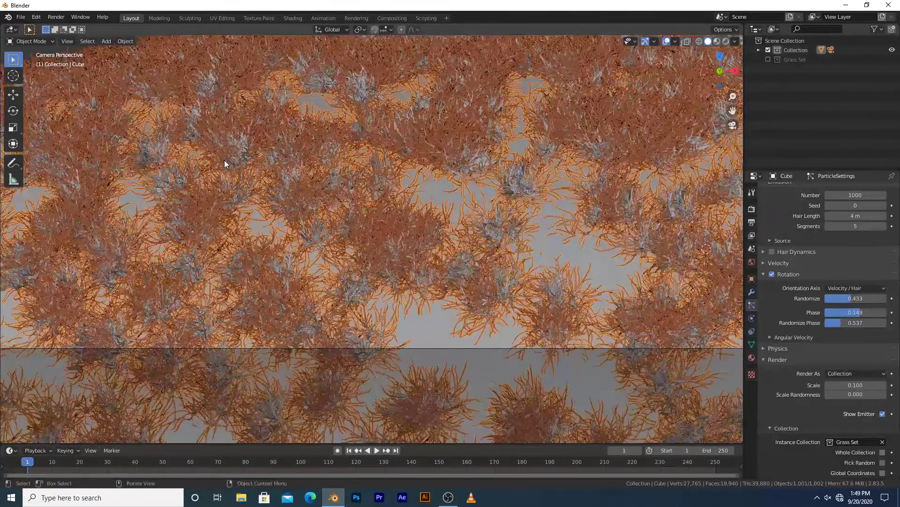
middle_drag(224, 159, 383, 282)
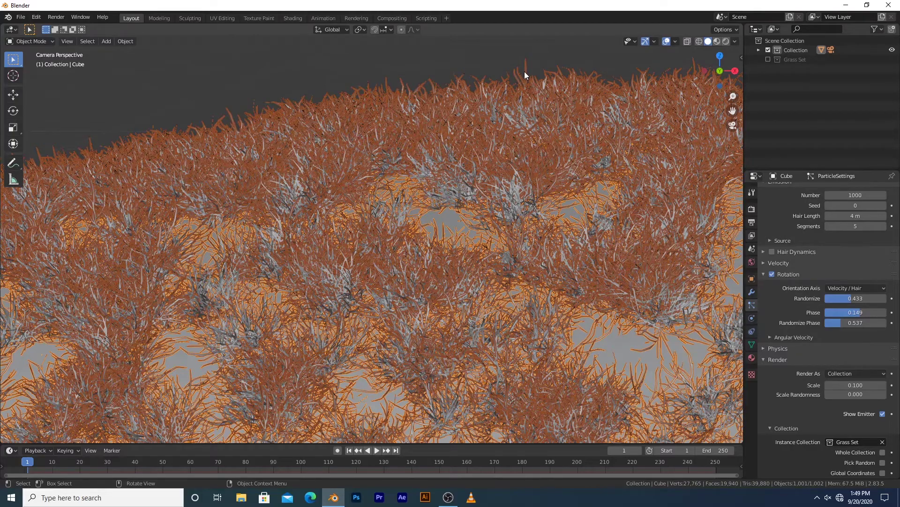
click(229, 49)
middle_drag(510, 293, 406, 143)
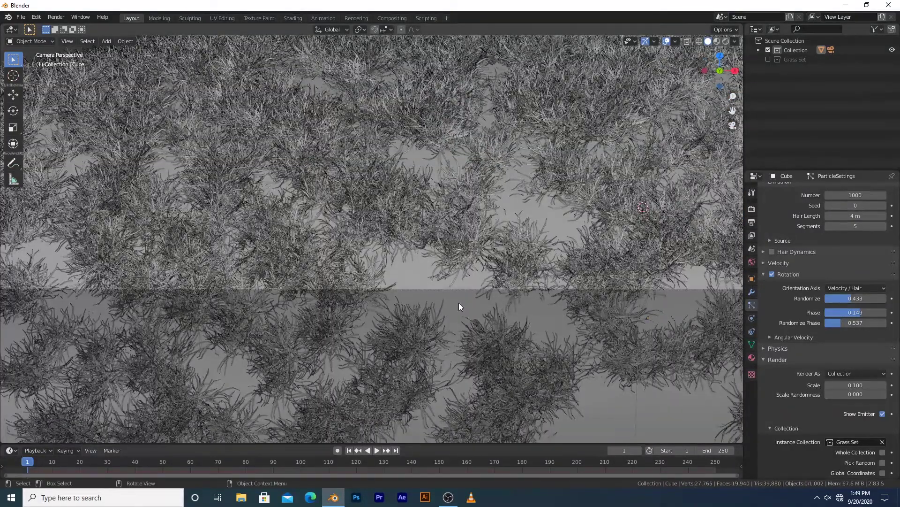
scroll(459, 307, down, 2)
Give the mound a new material with a black base color.
key(a)
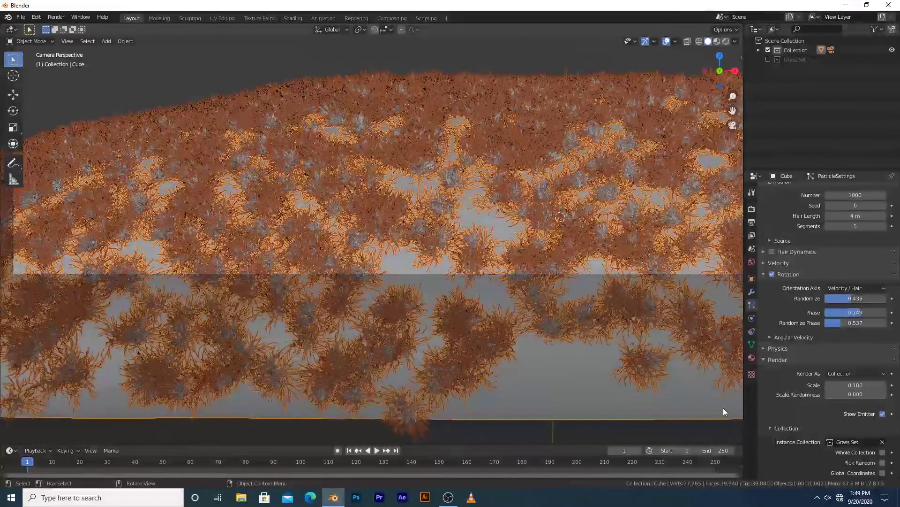
click(752, 358)
click(836, 230)
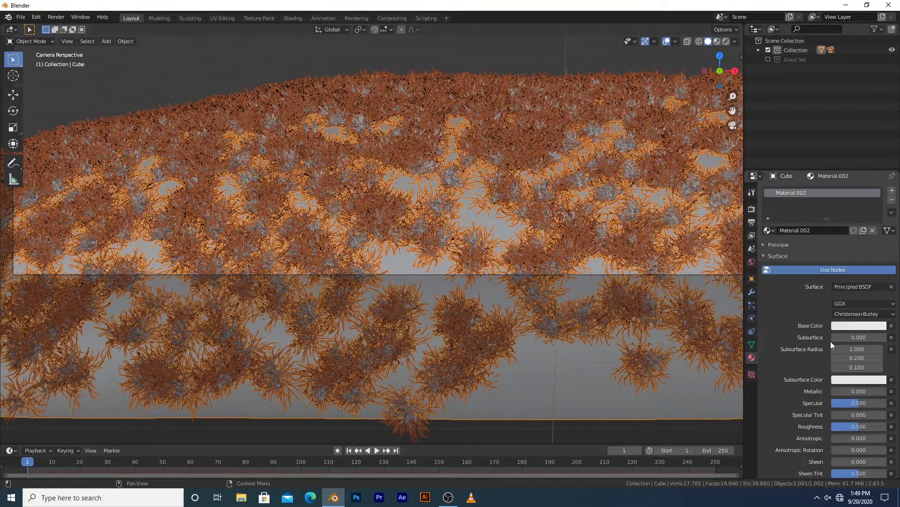
click(857, 327)
drag(880, 197, 880, 259)
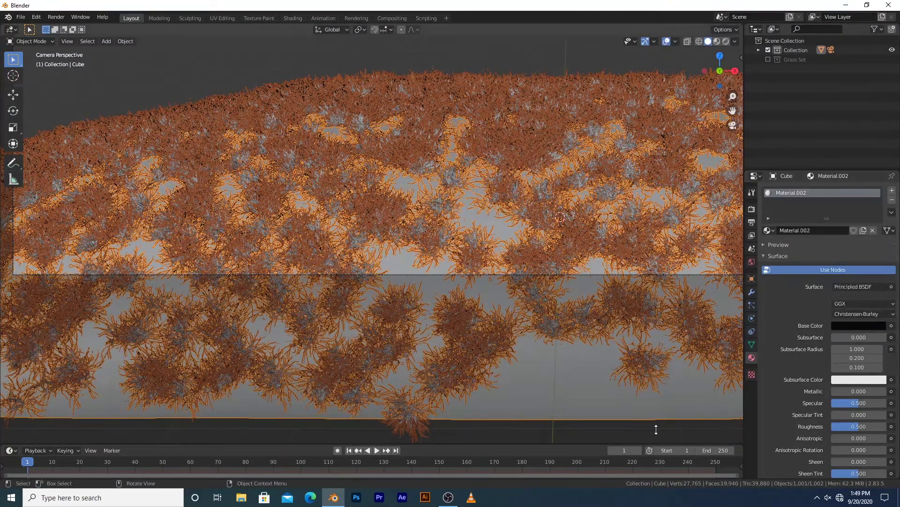
click(657, 430)
scroll(593, 257, down, 6)
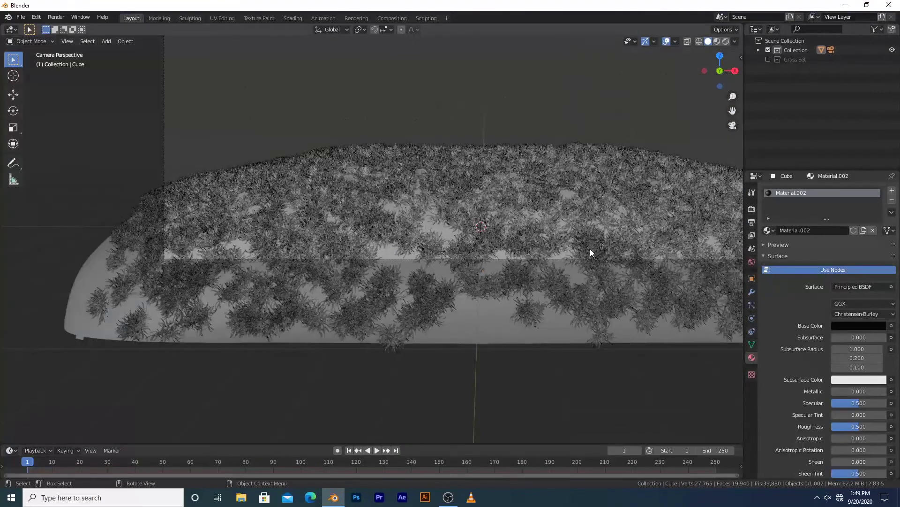
shift+middle_drag(441, 221, 457, 231)
key(z)
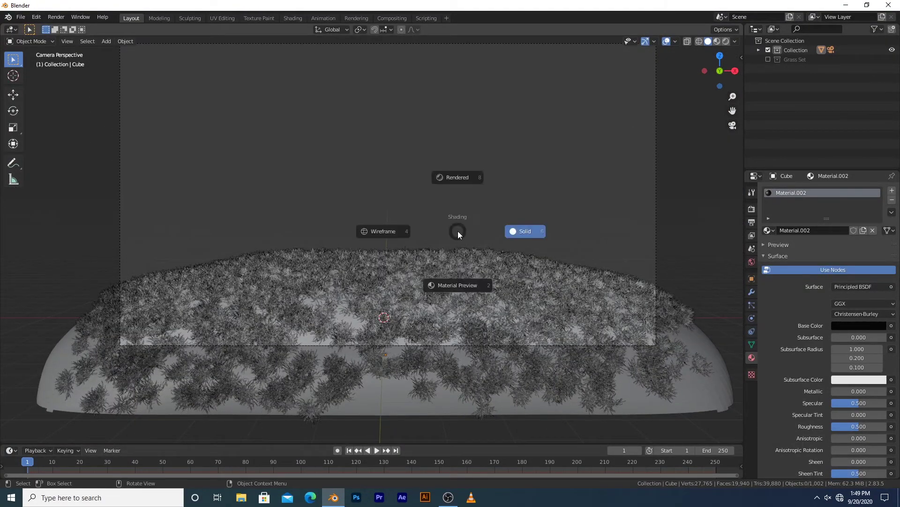
key(Escape)
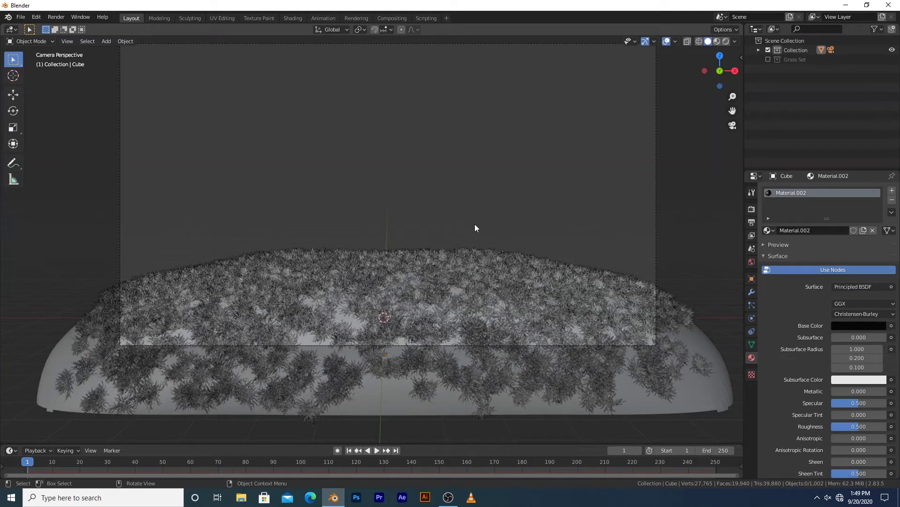
right_click(779, 98)
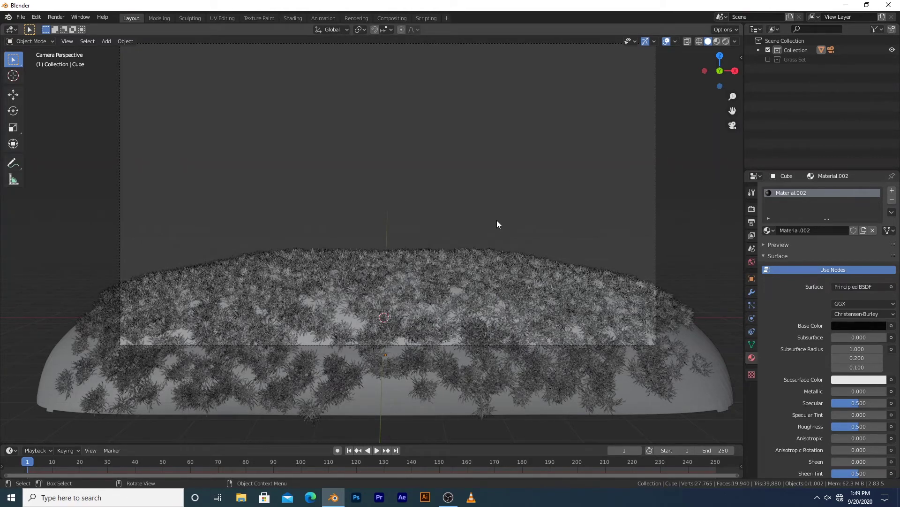
Import landscape-914148.jpg from the textures folder of Siloute Tutorial as an image plane.
middle_drag(429, 230, 385, 240)
key(shift+a)
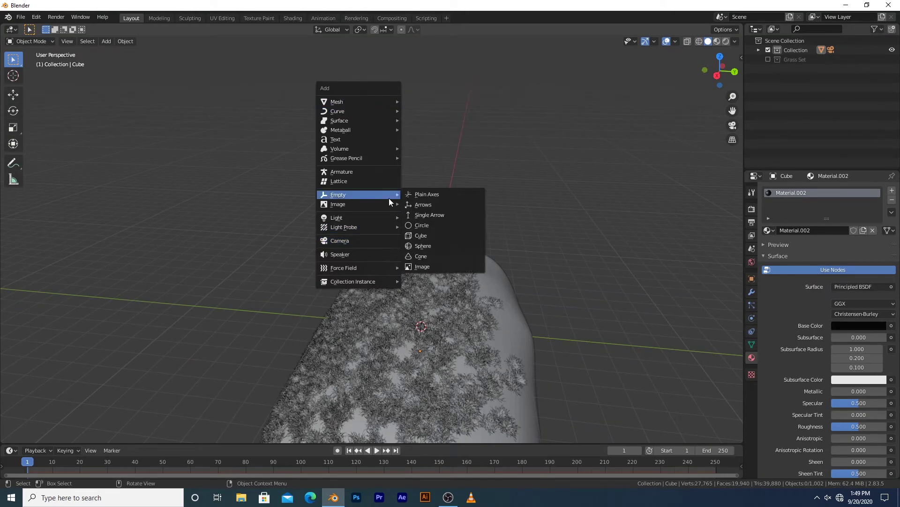
mouse_move(388, 205)
click(452, 224)
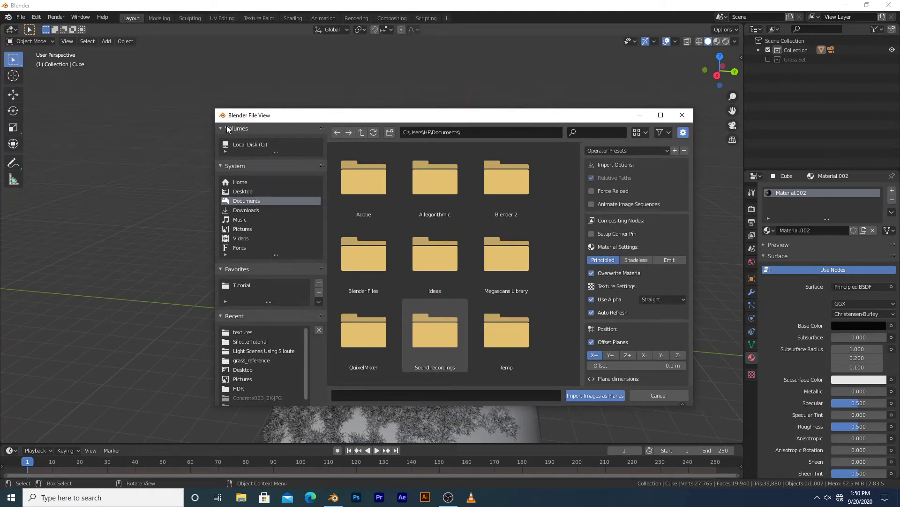
drag(266, 117, 252, 93)
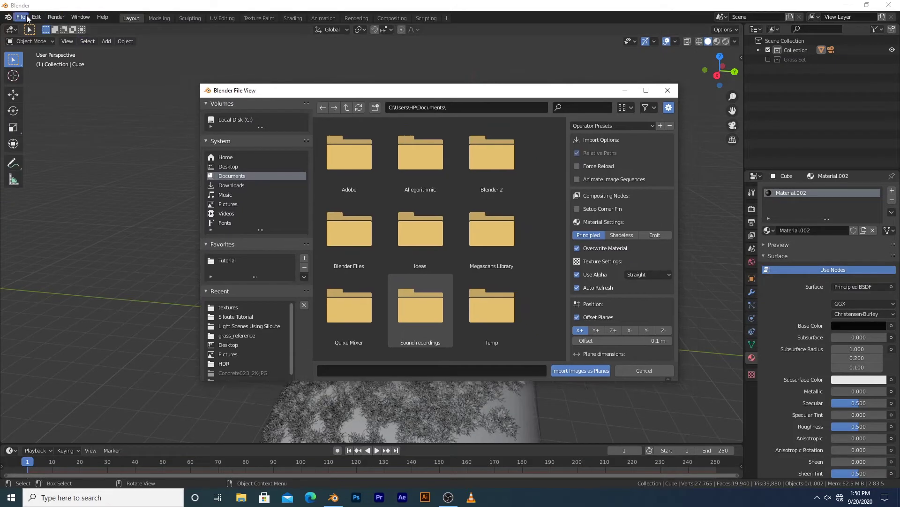
scroll(397, 230, down, 3)
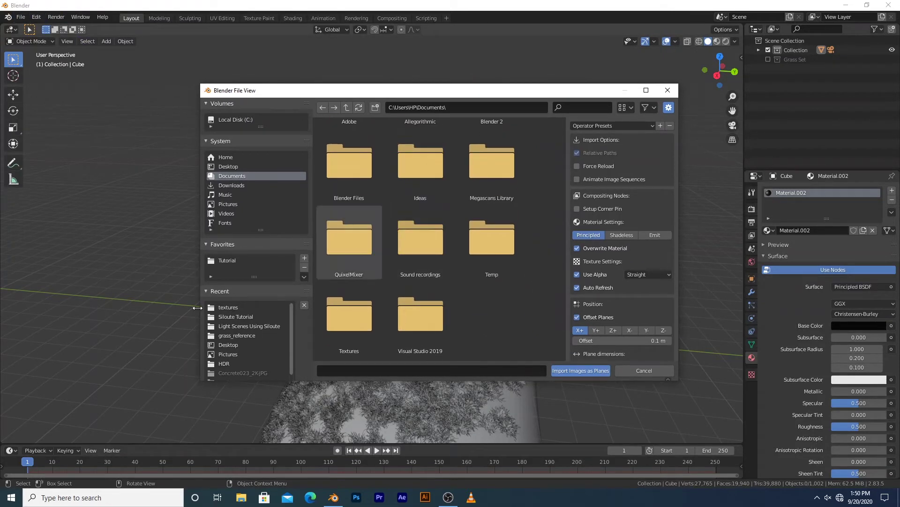
click(226, 308)
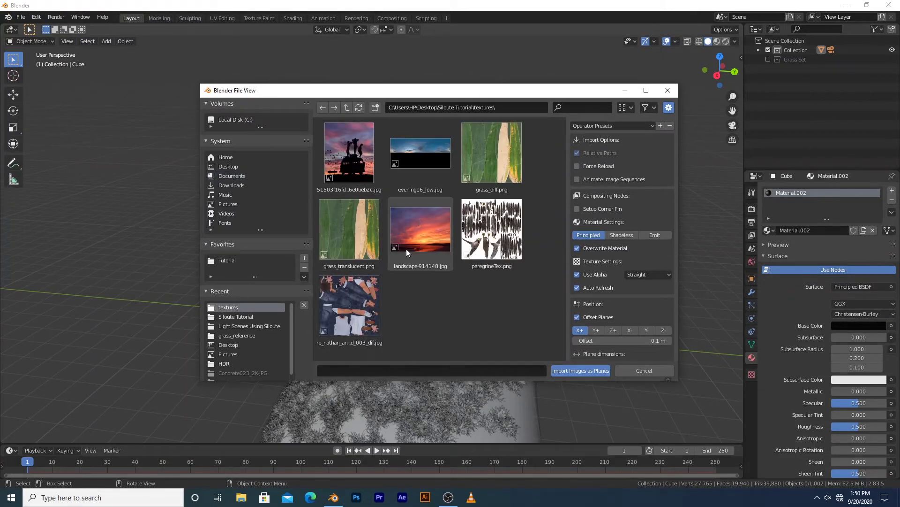
click(411, 233)
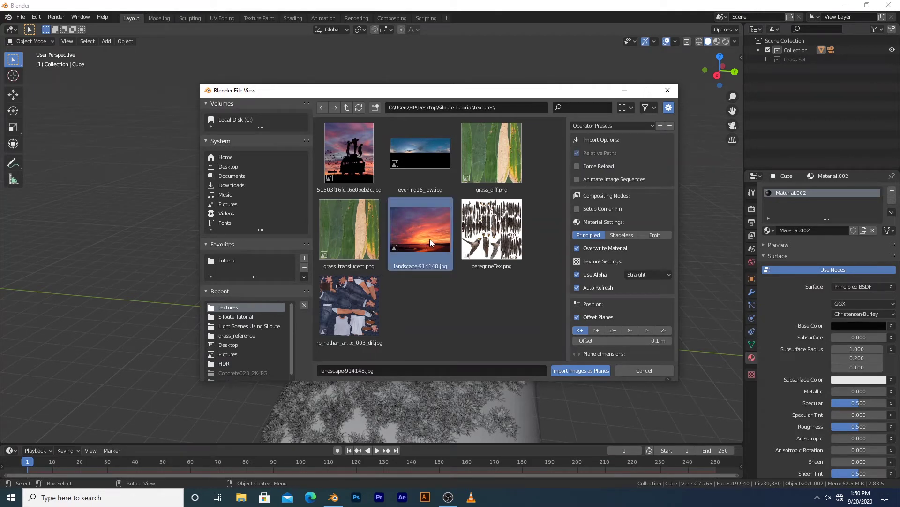
double_click(423, 227)
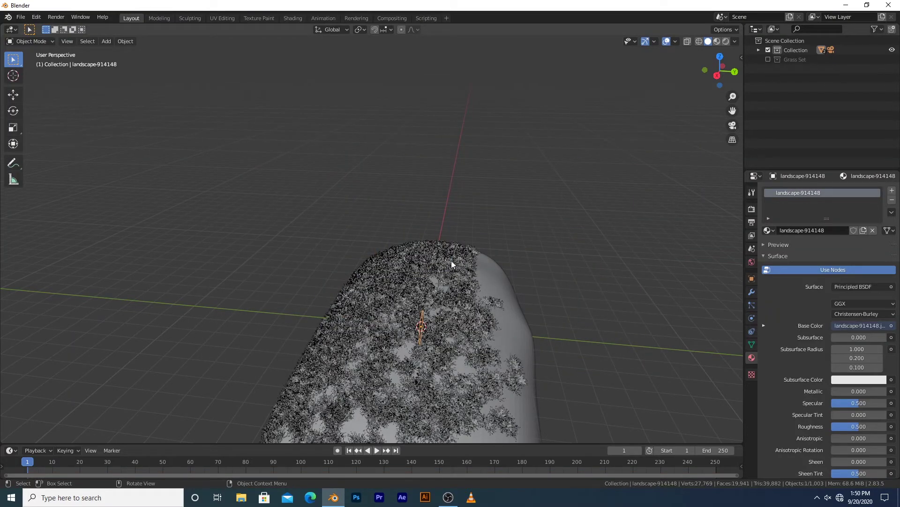
In the front view, enlarge the landscape image plane to nearly the mound's width and raise it about 3 m.
key(KP_1)
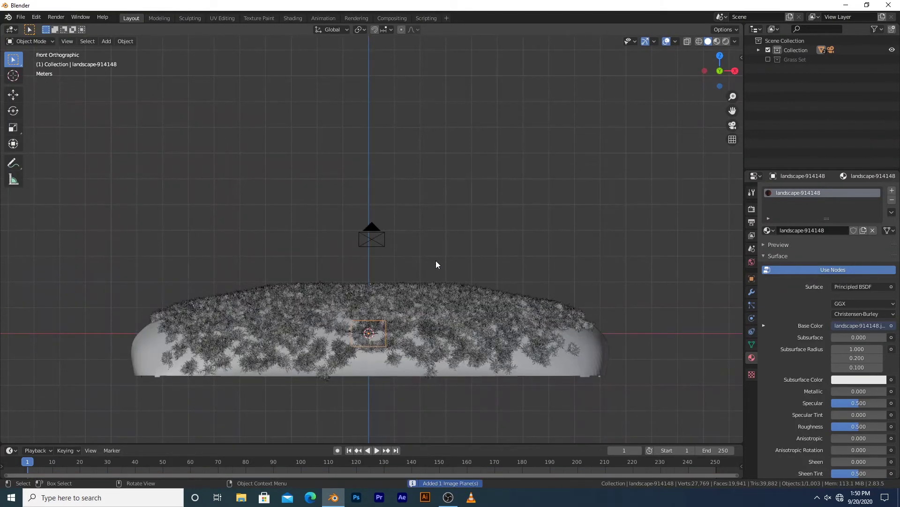
key(s)
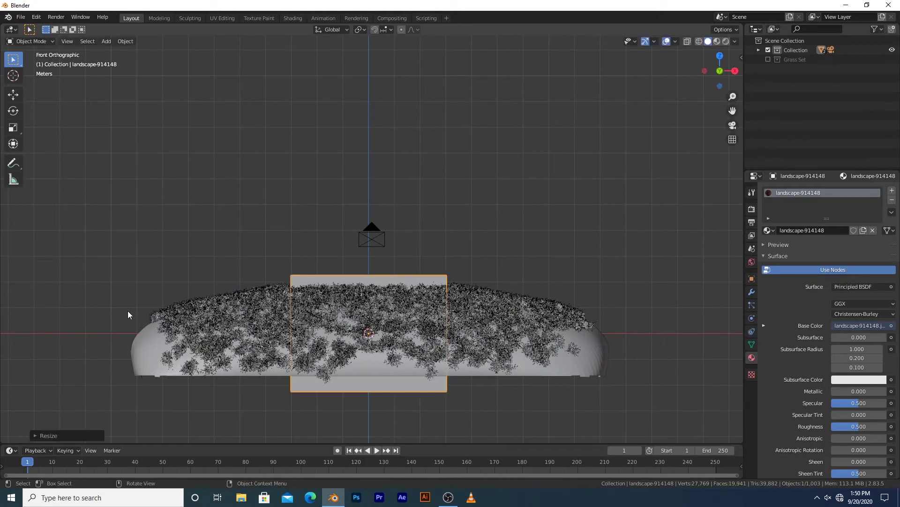
click(376, 307)
right_click(372, 332)
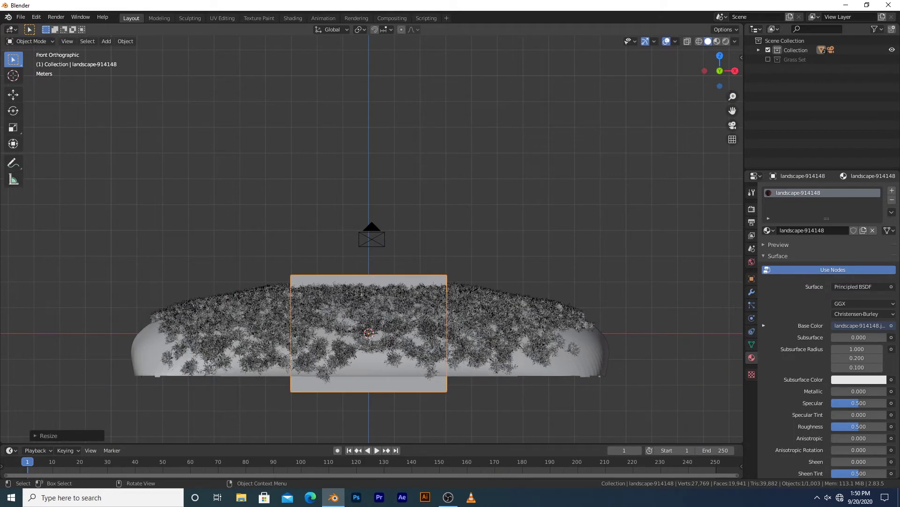
key(s)
click(392, 352)
key(g)
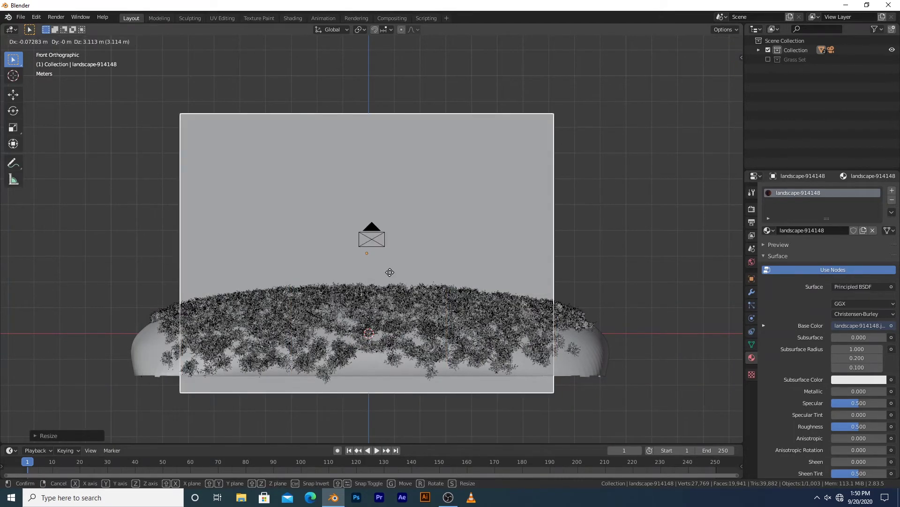
right_click(433, 305)
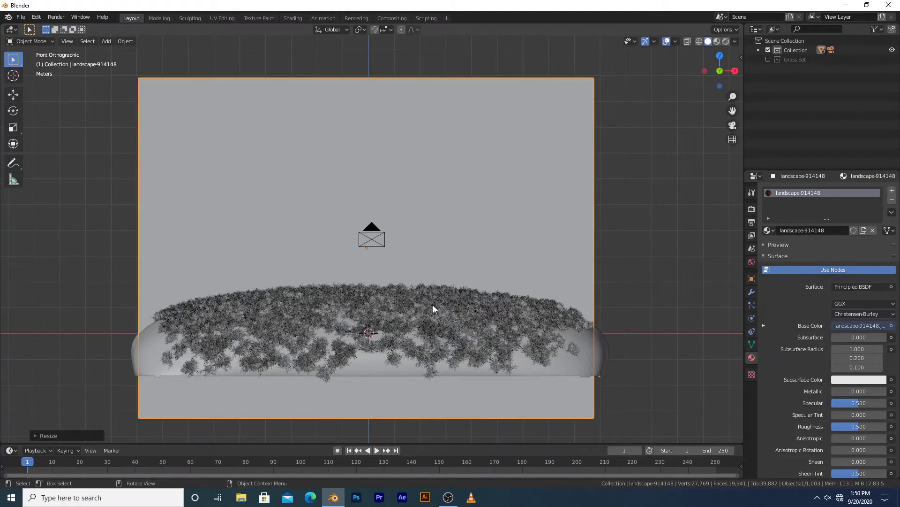
Scale the landscape image plane up by about 1.55 so it extends well beyond the camera frame.
key(KP_0)
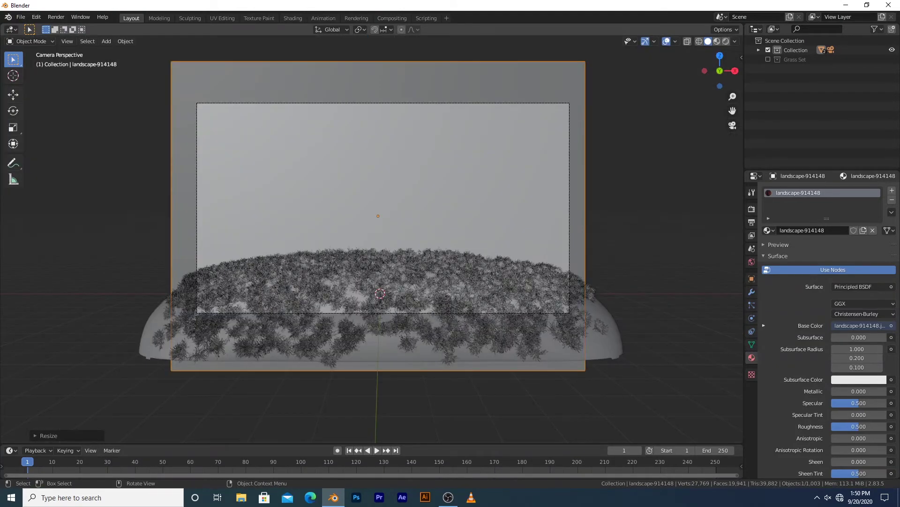
key(s)
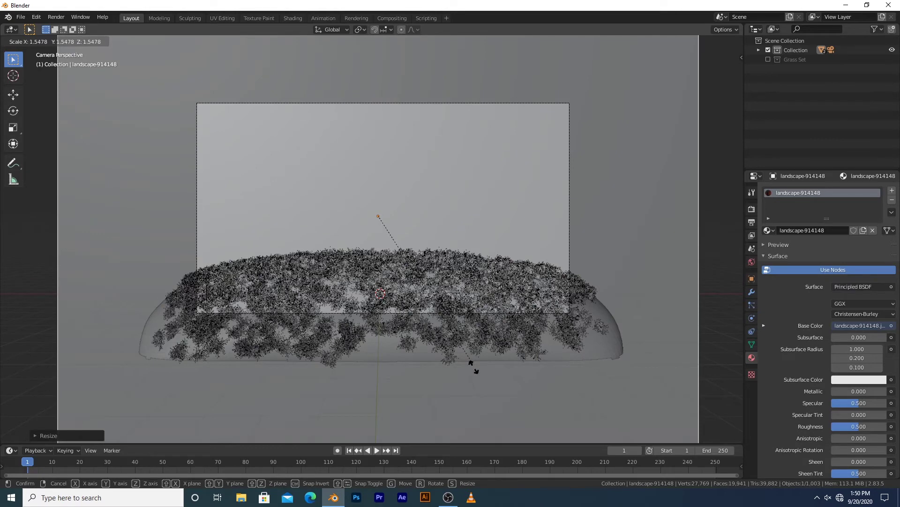
click(475, 369)
scroll(480, 319, down, 5)
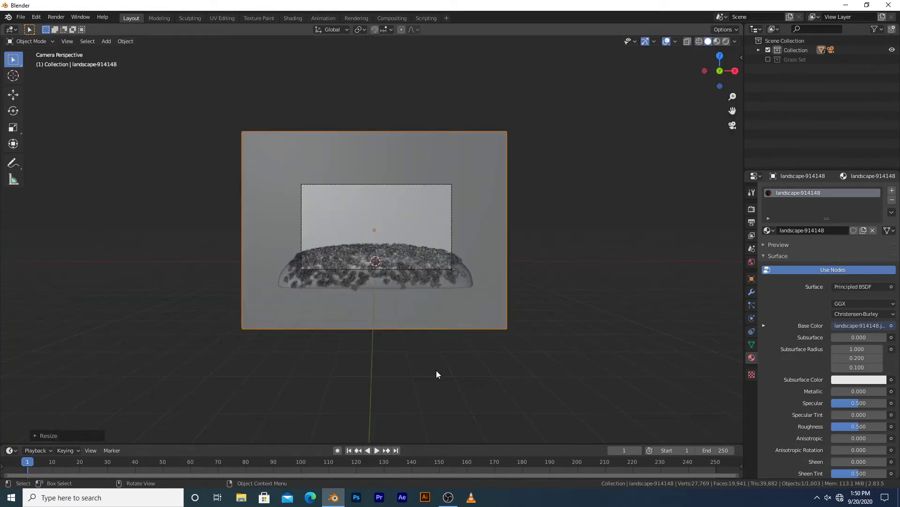
key(g)
key(y)
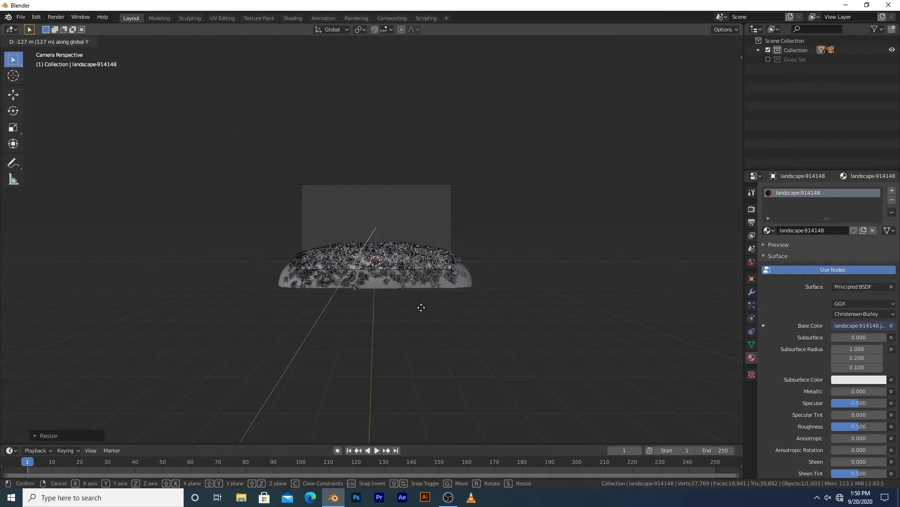
right_click(421, 307)
scroll(486, 226, up, 5)
In the top view, move the landscape image plane about 43 m back along the Y axis, behind the mound.
key(KP_7)
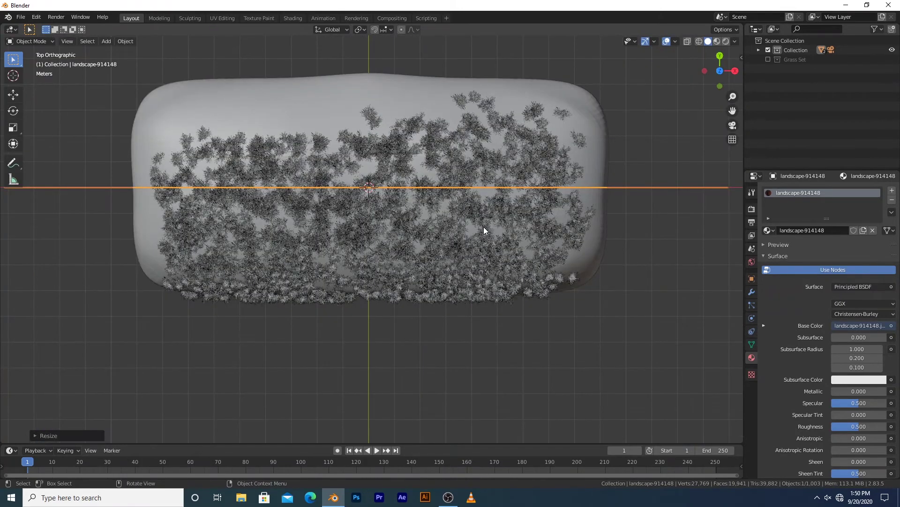
scroll(456, 346, down, 7)
key(g)
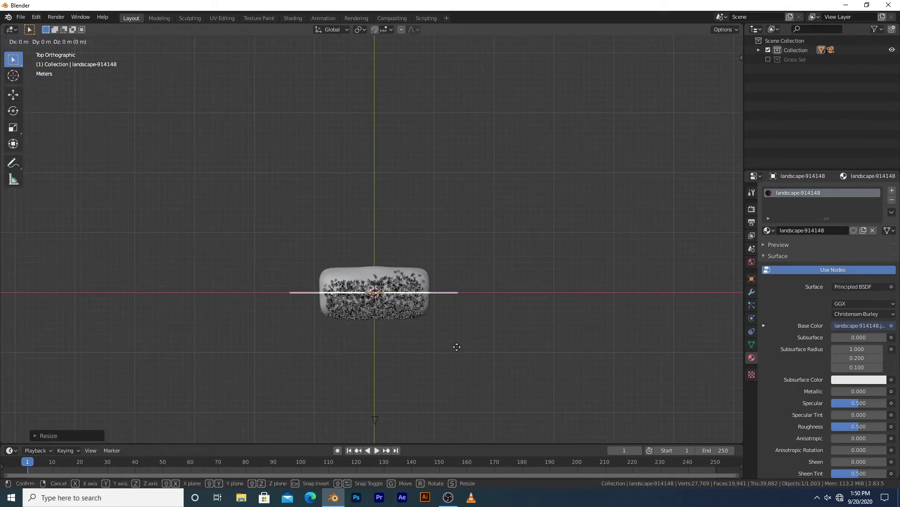
key(y)
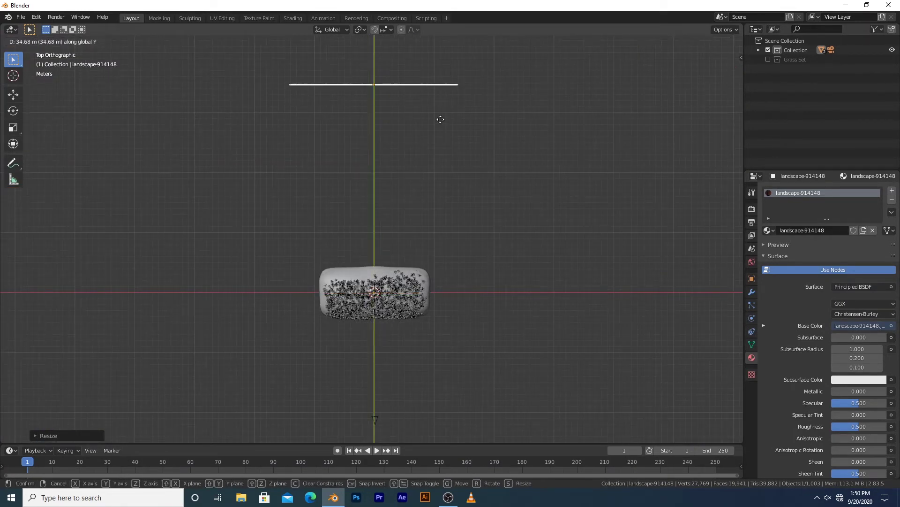
click(441, 122)
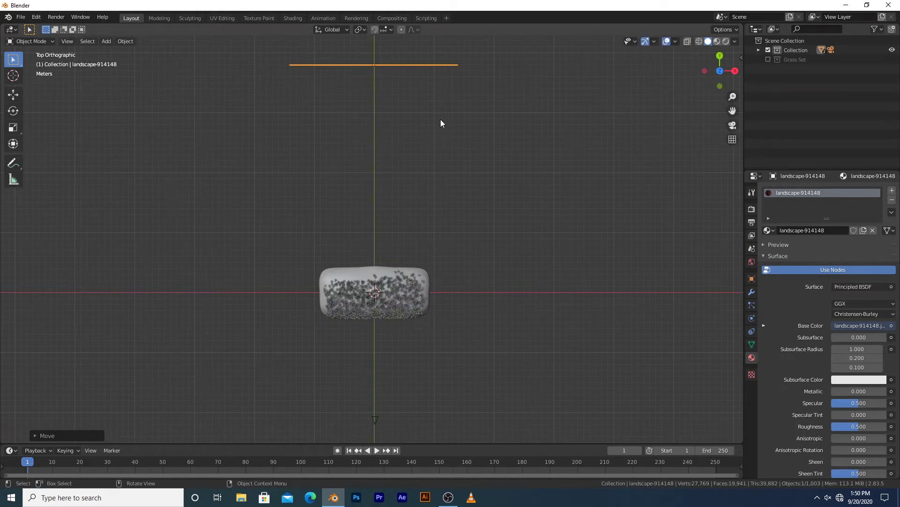
key(g)
key(y)
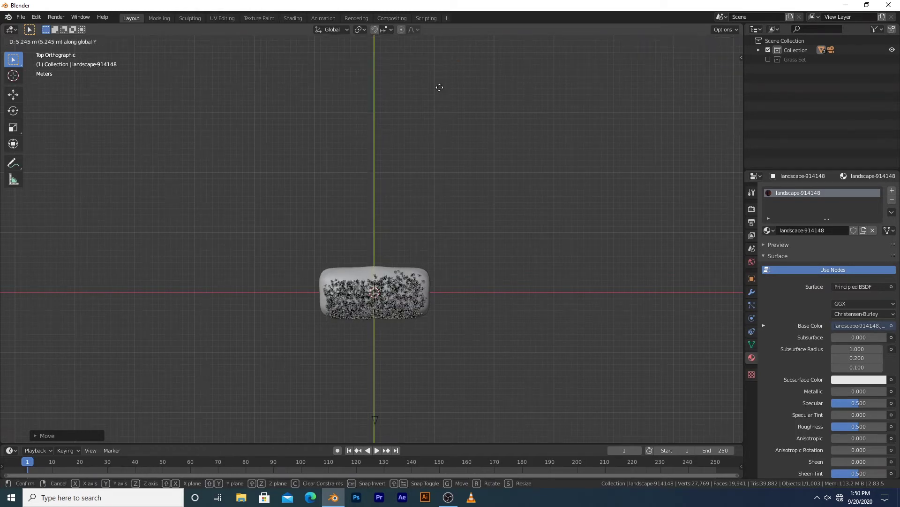
click(440, 87)
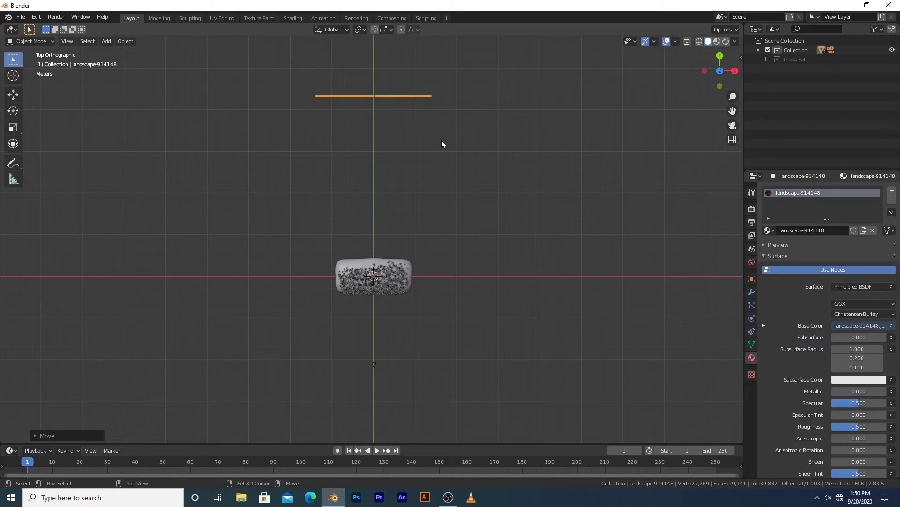
shift+middle_drag(441, 139, 441, 147)
In the camera view, scale up the landscape image plane and lower it slightly so the sunset sky fills the camera frame.
key(KP_0)
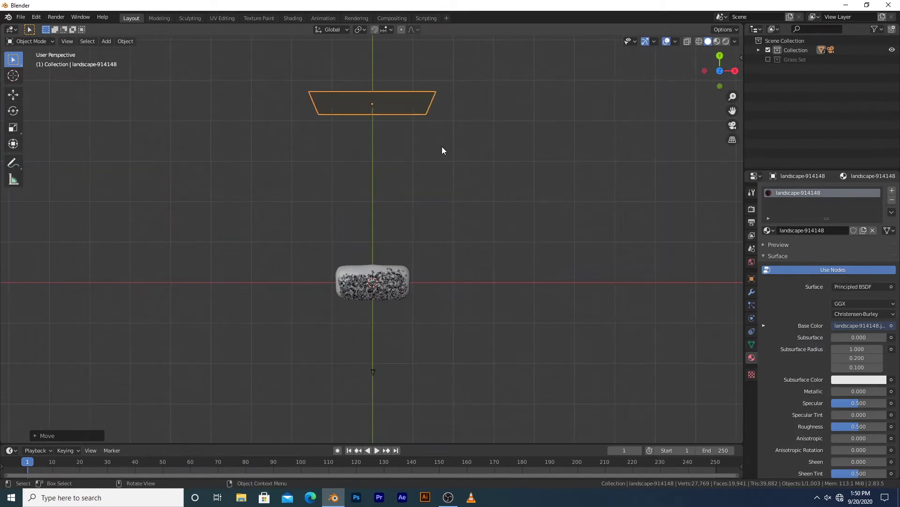
key(s)
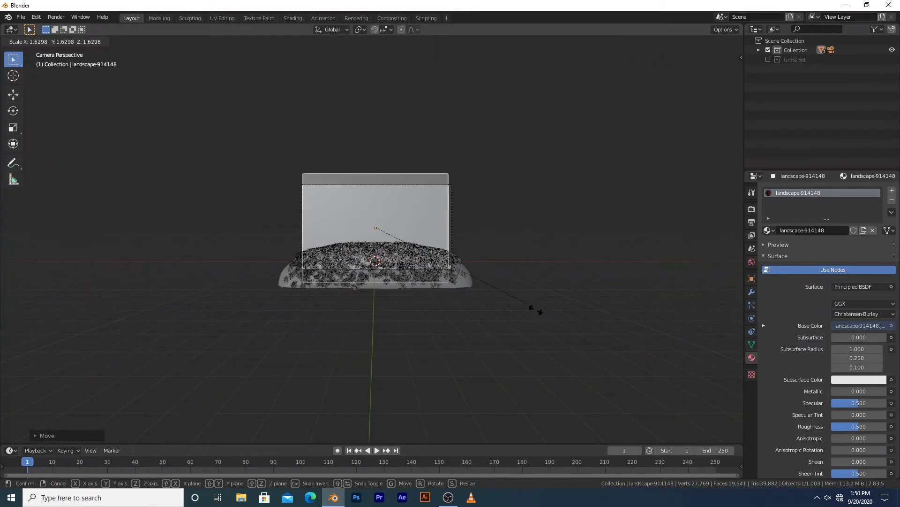
click(558, 334)
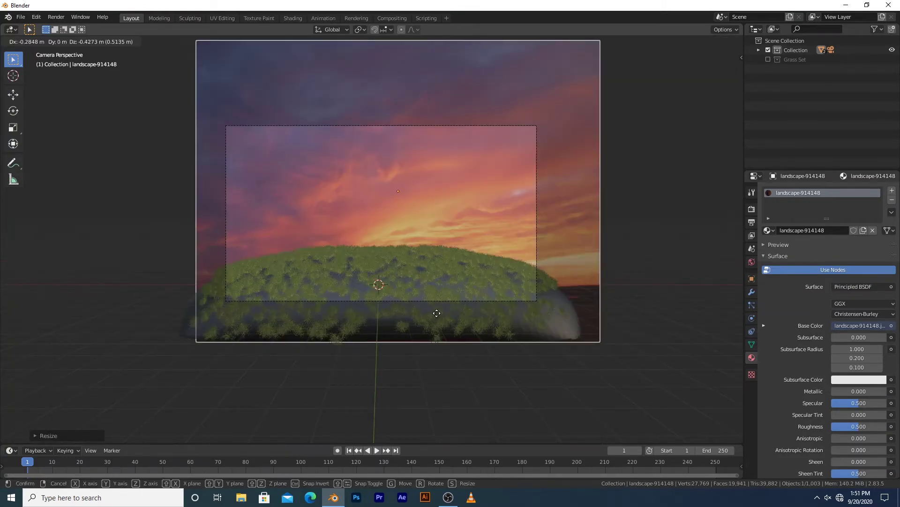
click(427, 330)
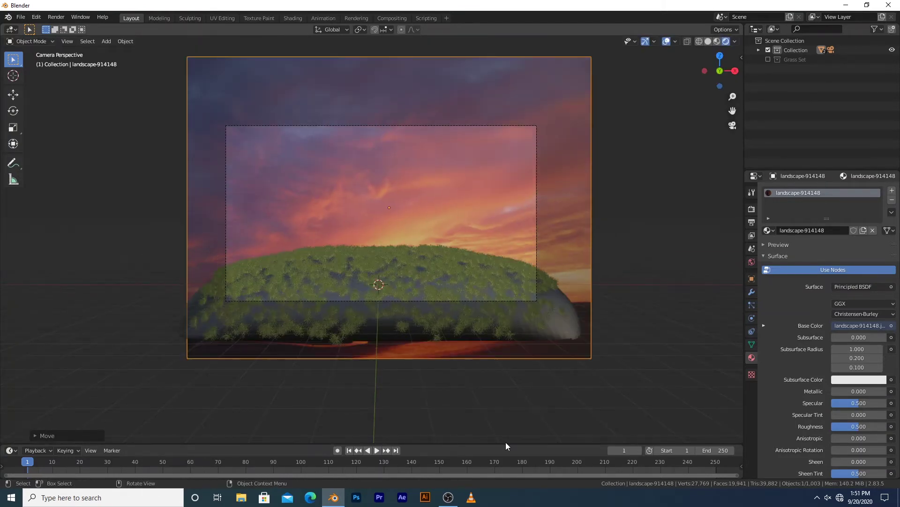
click(506, 442)
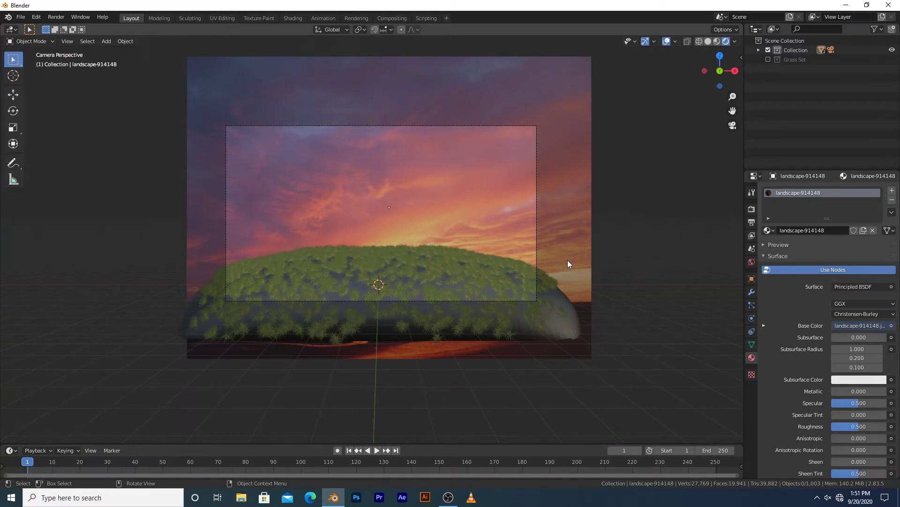
Enable scene world lighting for the rendered viewport and open the world surface settings.
click(735, 41)
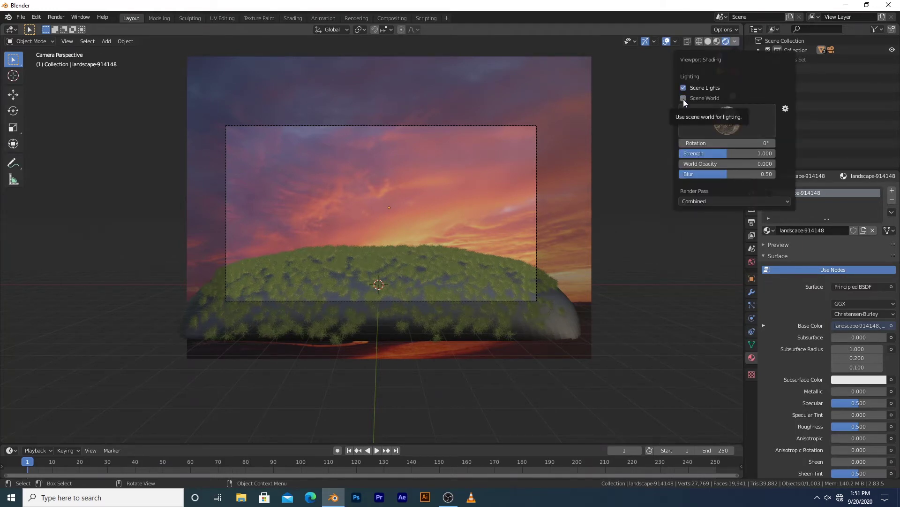
click(683, 99)
click(752, 263)
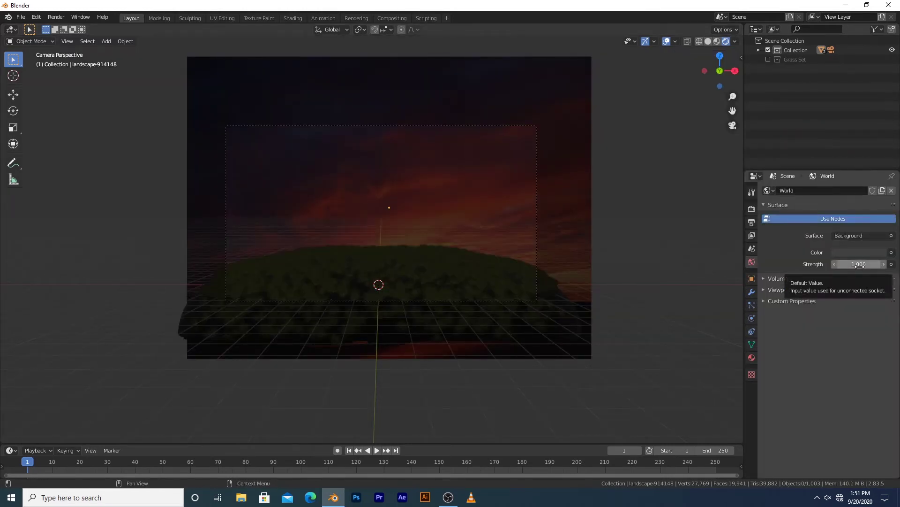
Select the landscape image plane and split off a second editor area showing its material in the Shader Editor, with the node sidebar hidden.
click(539, 151)
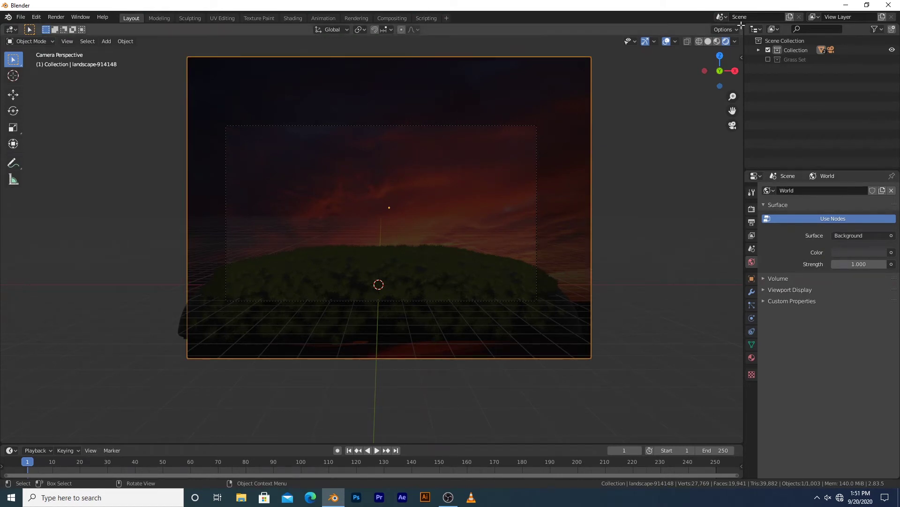
drag(718, 38, 383, 86)
click(394, 30)
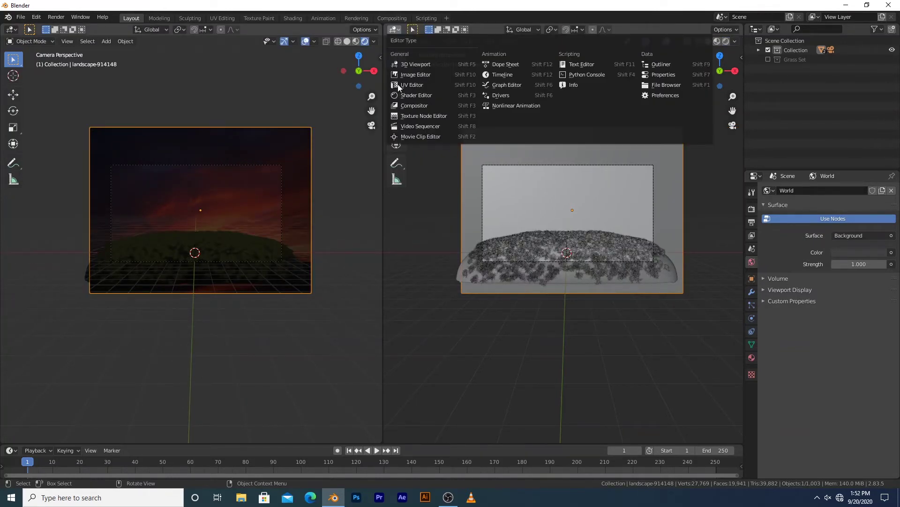
click(416, 95)
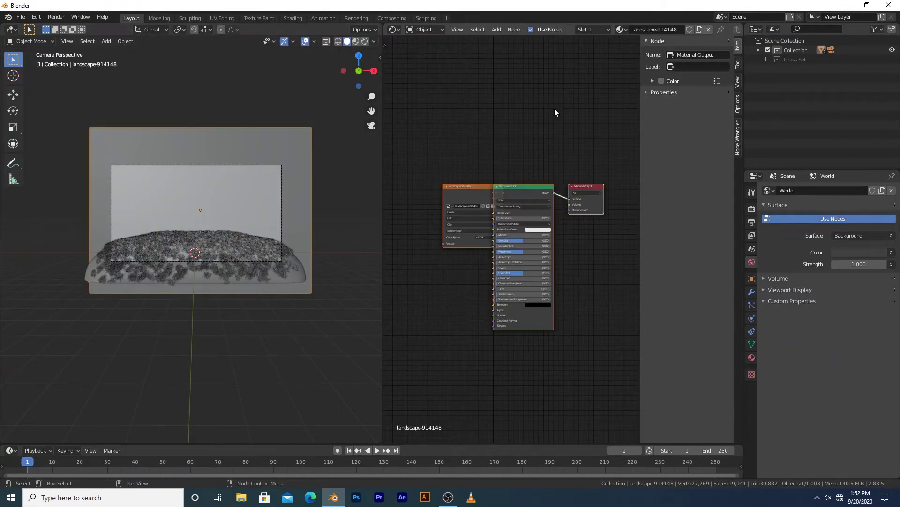
key(n)
scroll(495, 161, up, 3)
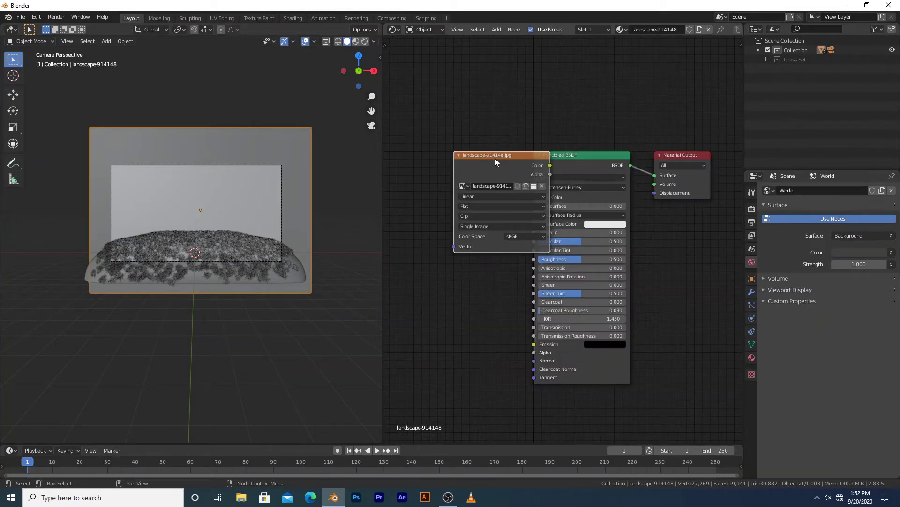
Replace the Principled BSDF in the landscape material with an Emission node placed between the image texture and Material Output.
drag(494, 159, 407, 153)
click(604, 161)
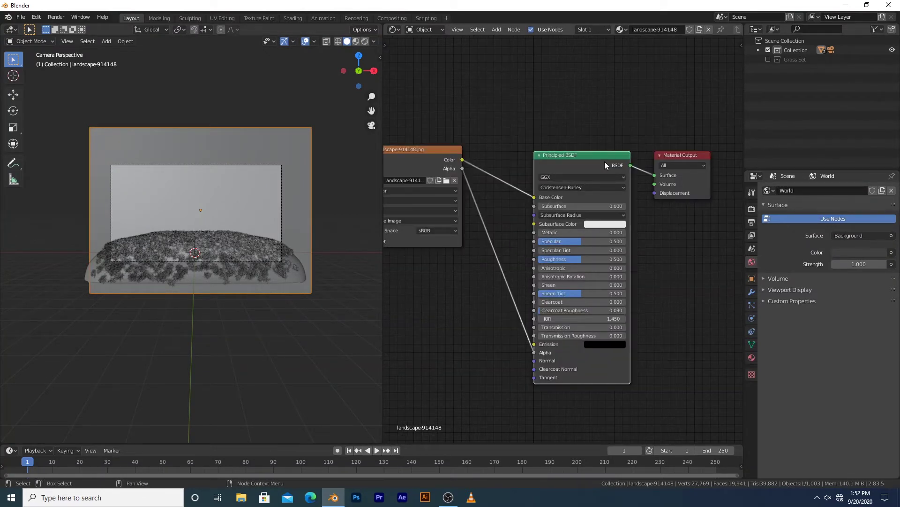
key(x)
key(shift+a)
click(547, 176)
text(e)
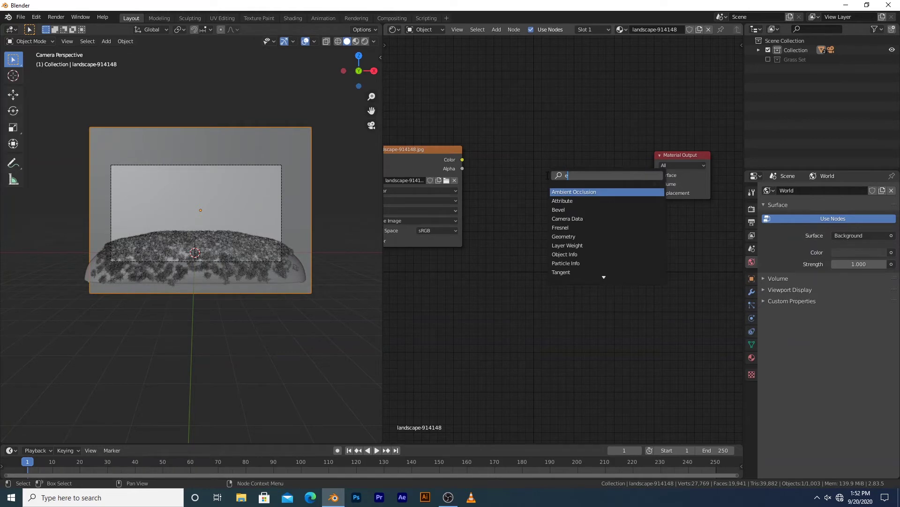
text(m)
click(565, 190)
click(534, 150)
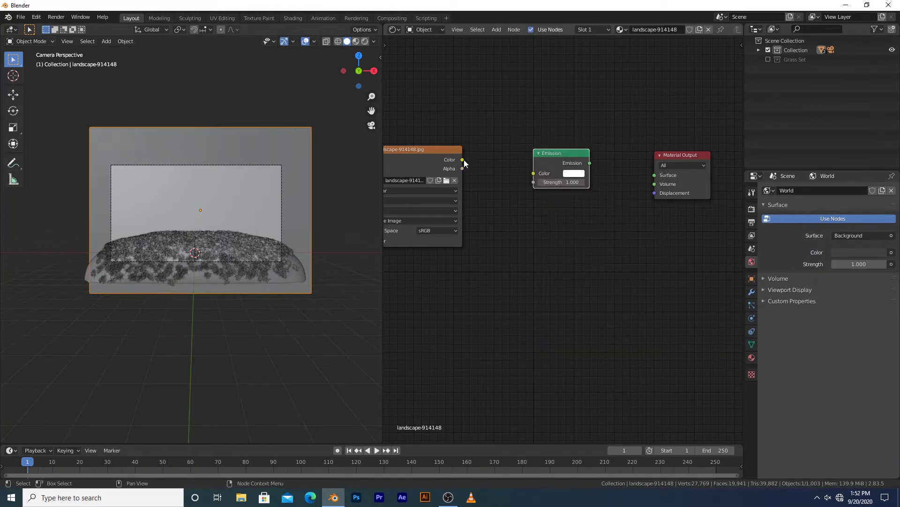
Connect the image texture's color to the Emission color and Emission to the output surface, with the viewport shown rendered.
drag(463, 159, 534, 173)
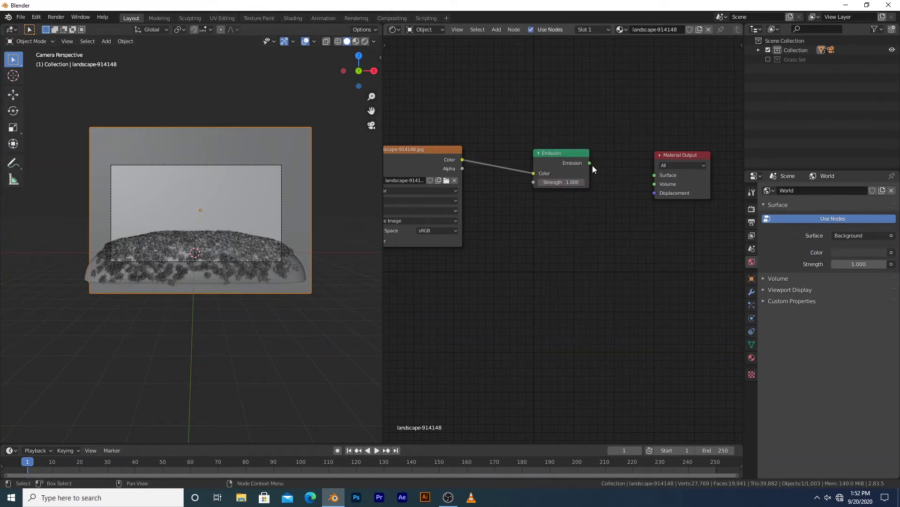
drag(590, 163, 654, 175)
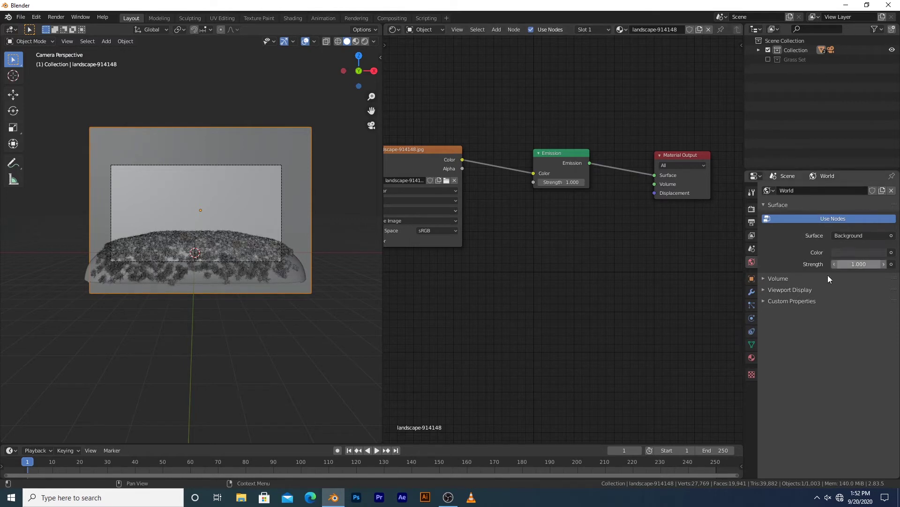
key(z)
click(328, 213)
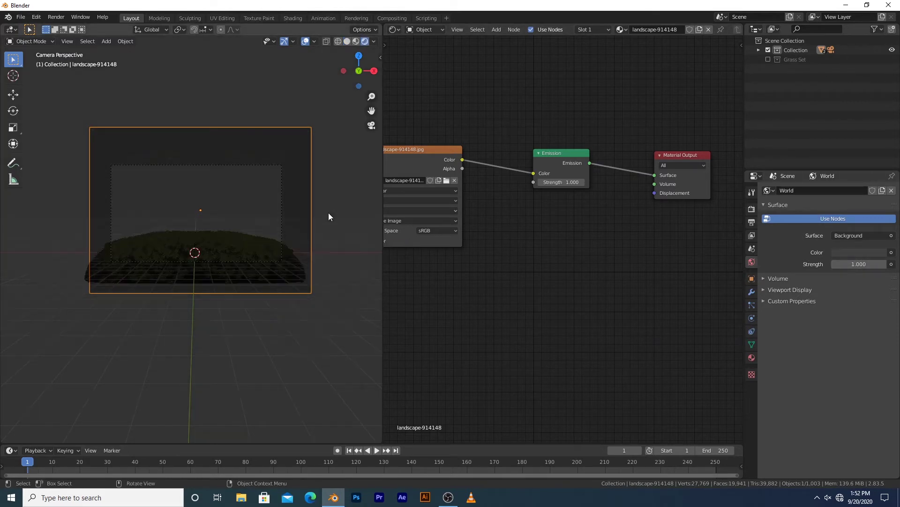
Set the world background strength to 0.200 to darken the grassy mound into a silhouette against the sunset.
scroll(341, 257, up, 4)
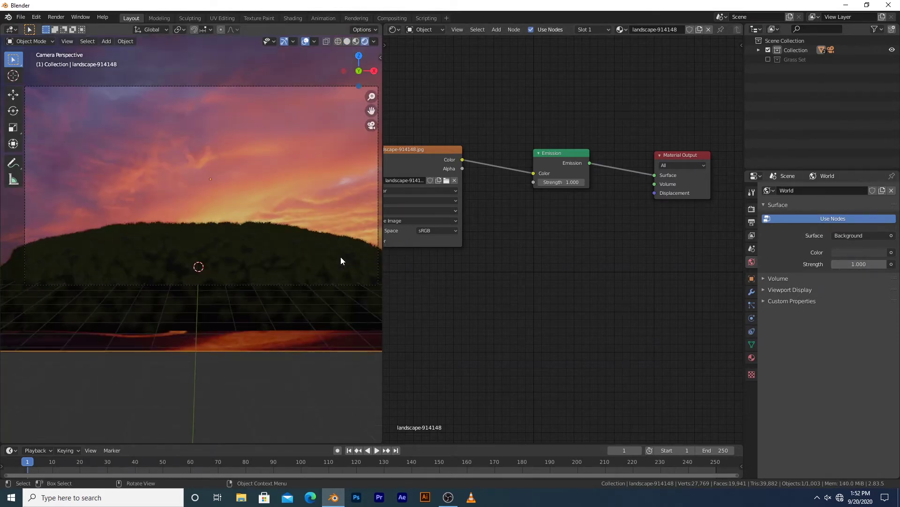
shift+middle_drag(314, 240, 310, 238)
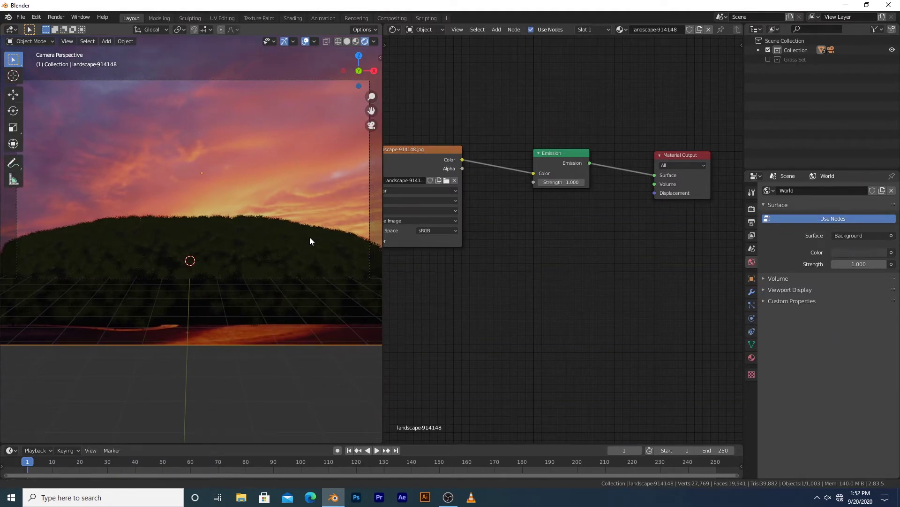
scroll(309, 238, up, 1)
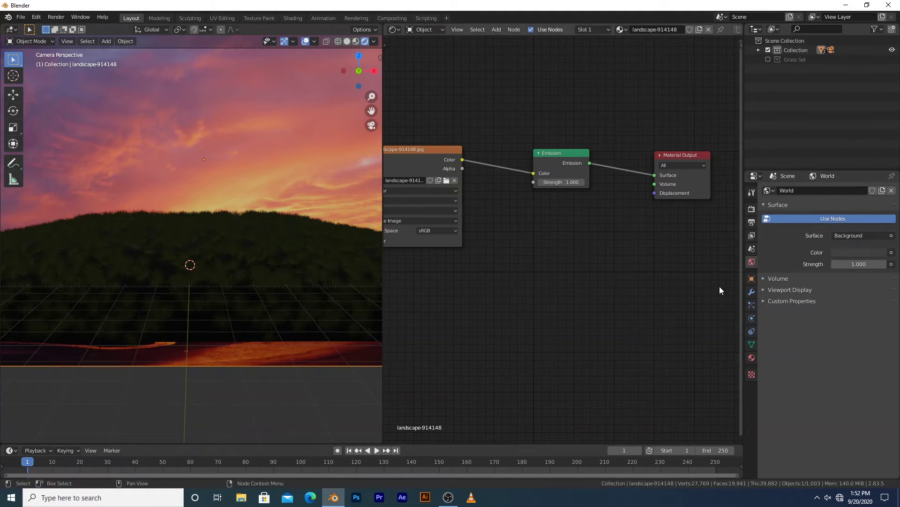
shift+middle_drag(138, 241, 187, 260)
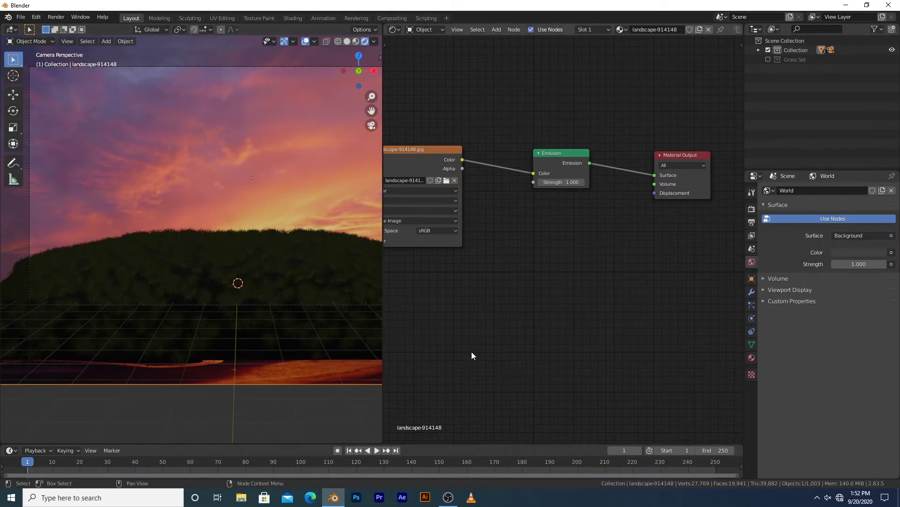
drag(859, 264, 839, 264)
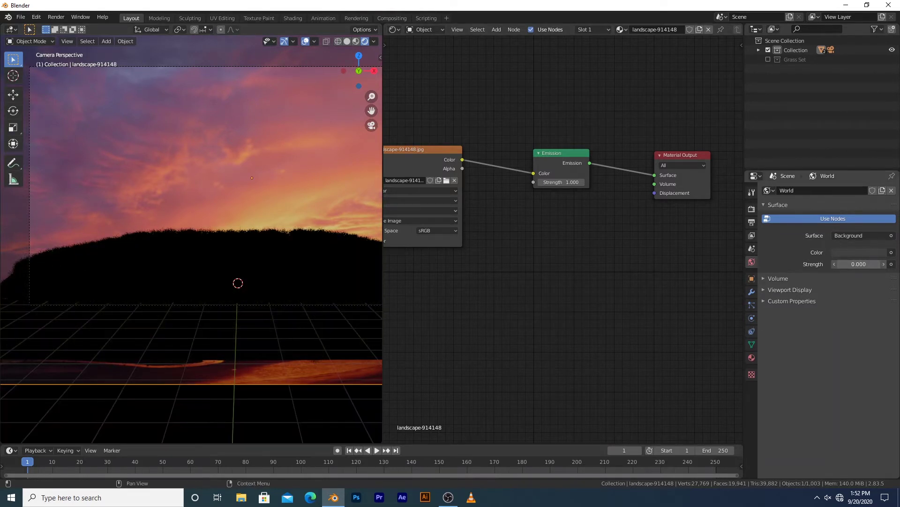
click(884, 264)
click(884, 264)
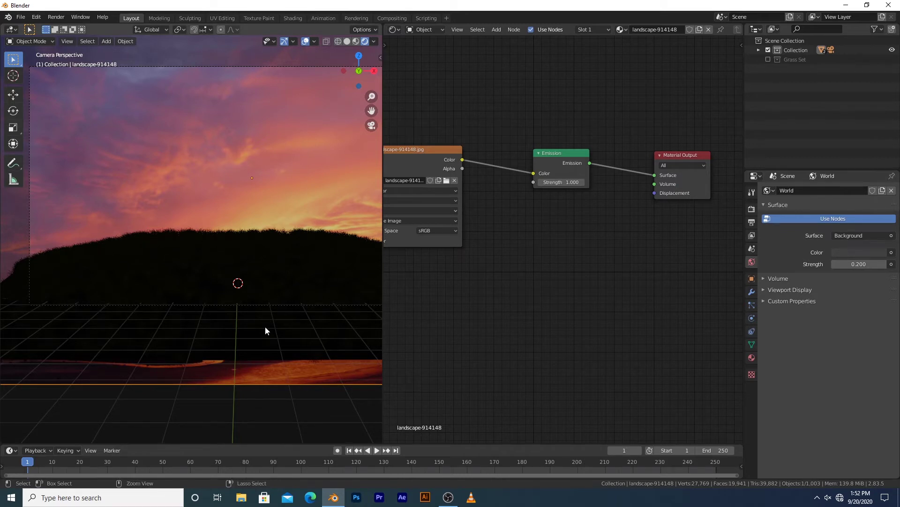
key(ctrl+space)
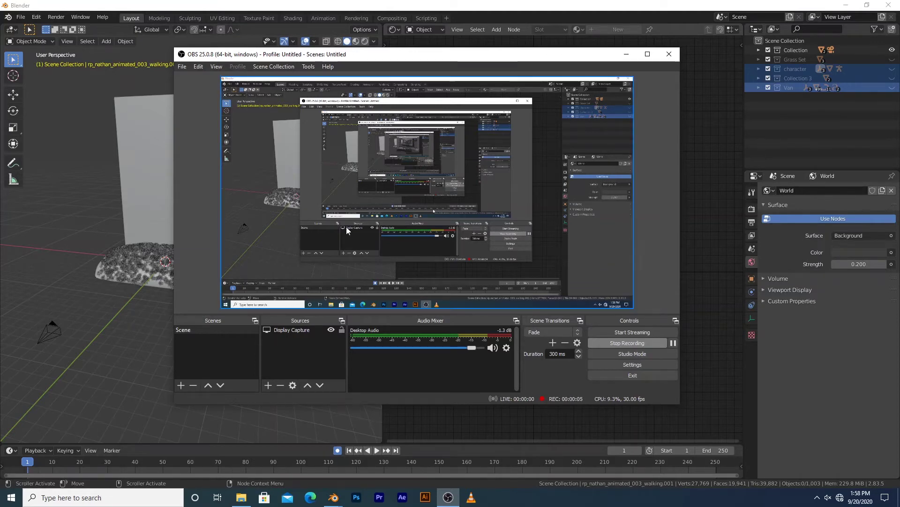
Return to Blender, hide the main collection containing the mound and image plane, and show the Van collection.
click(385, 4)
mouse_move(204, 284)
middle_down()
mouse_move(194, 281)
mouse_move(202, 280)
middle_up()
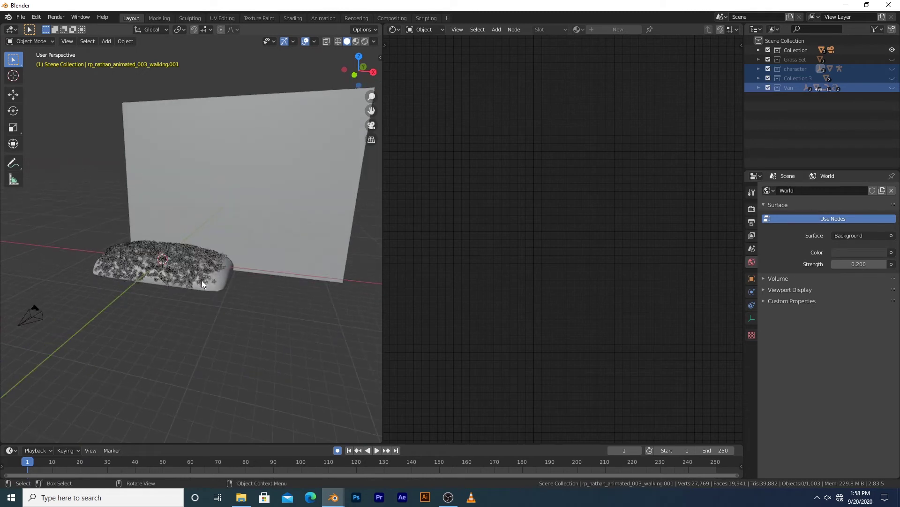
scroll(203, 280, up, 5)
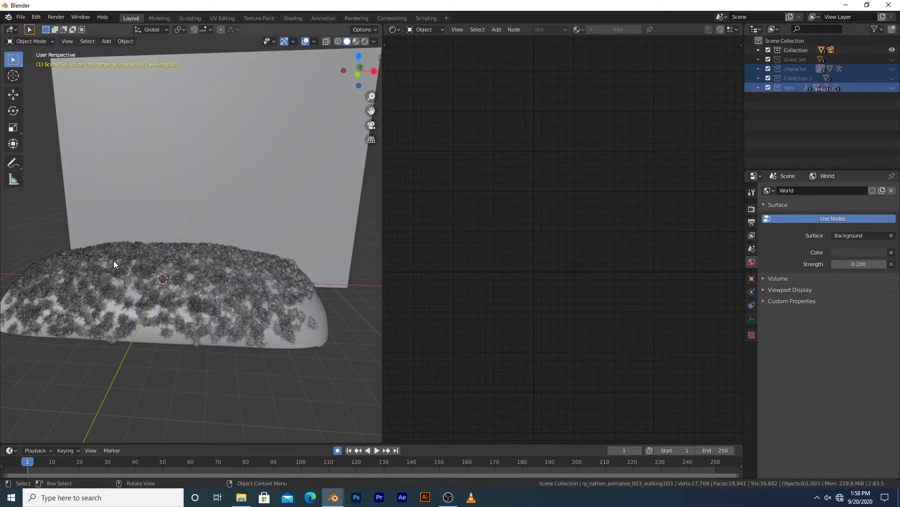
middle_drag(113, 260, 157, 265)
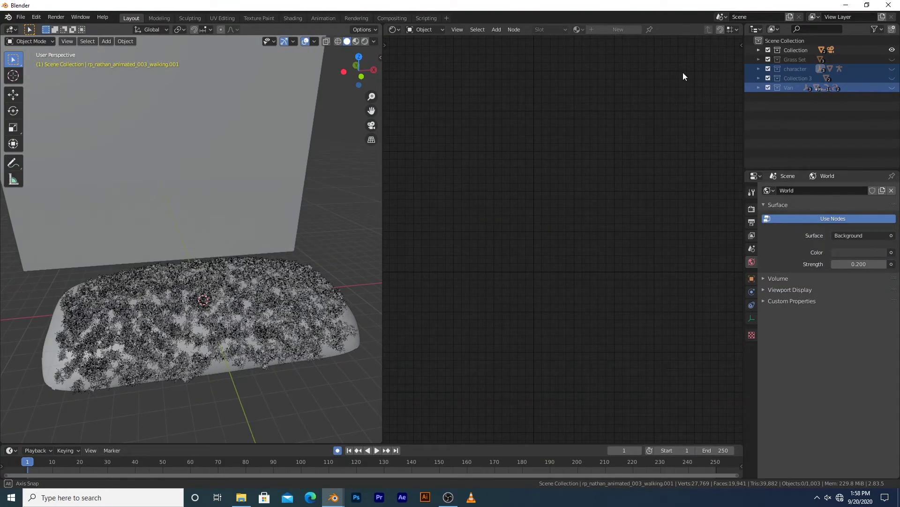
click(892, 50)
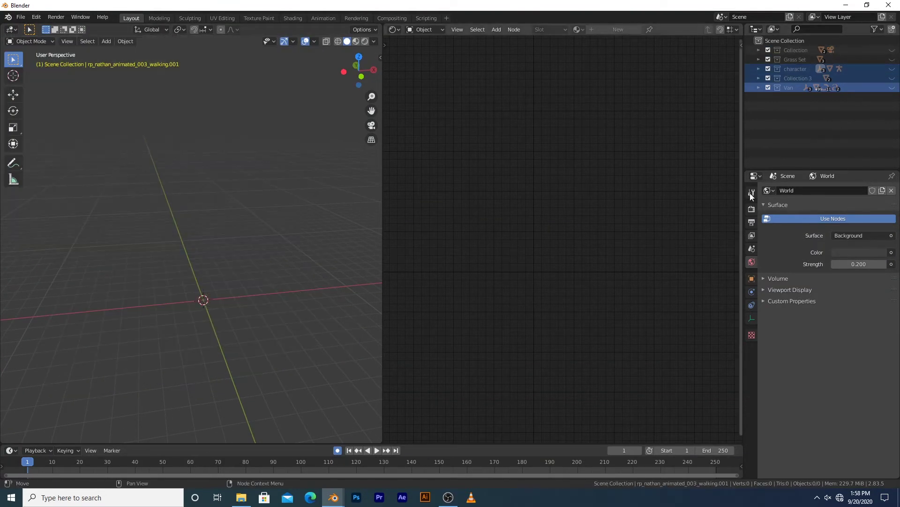
click(892, 88)
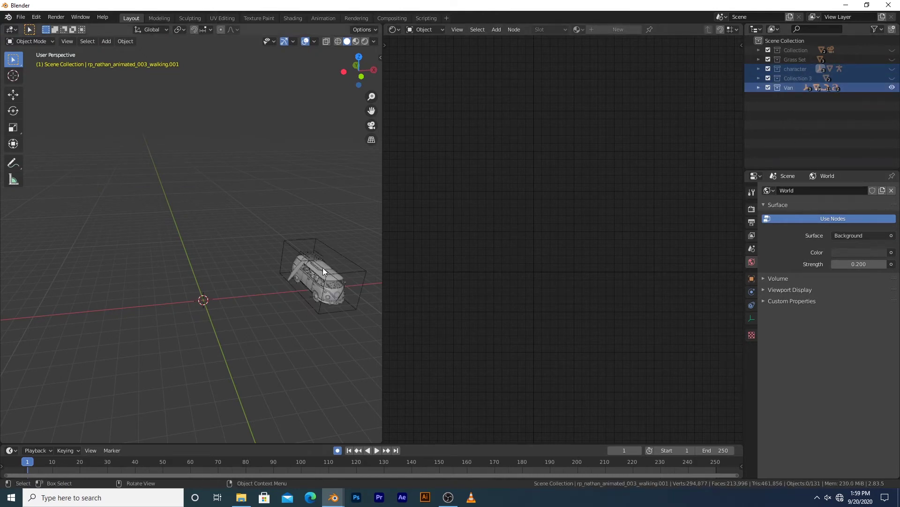
In the front view, select the cube enclosing the van and make the Grass Set and main collections visible again.
key(KP_3)
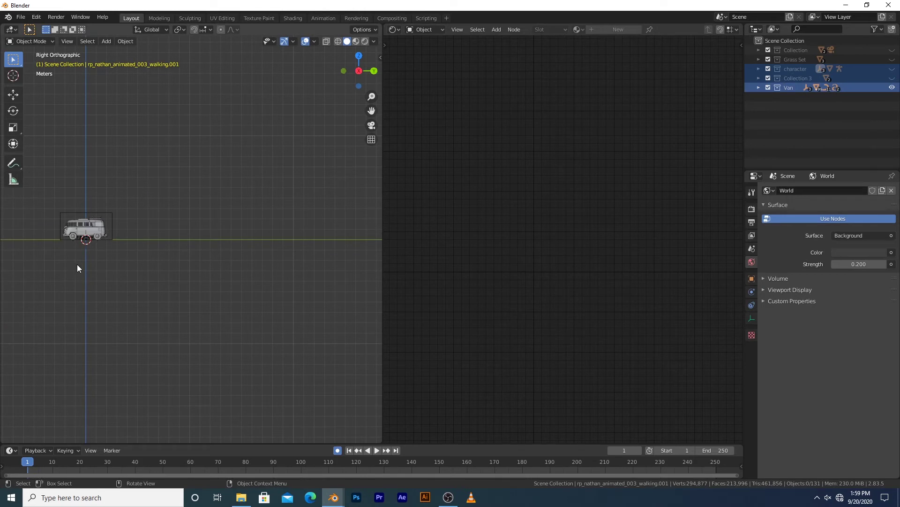
key(KP_1)
click(261, 227)
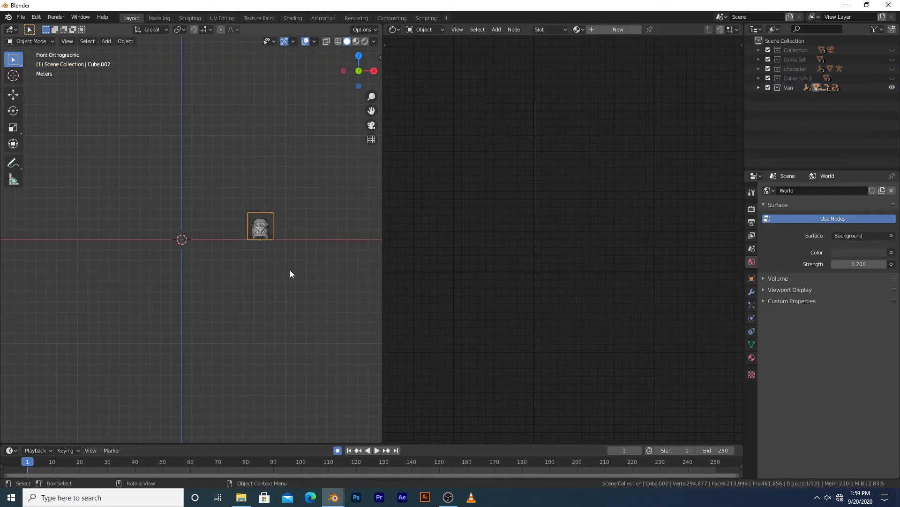
click(892, 59)
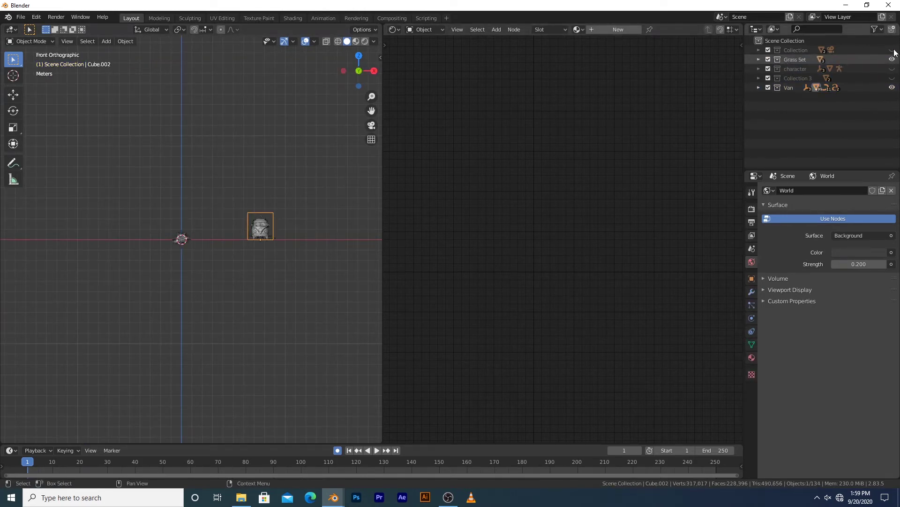
click(892, 50)
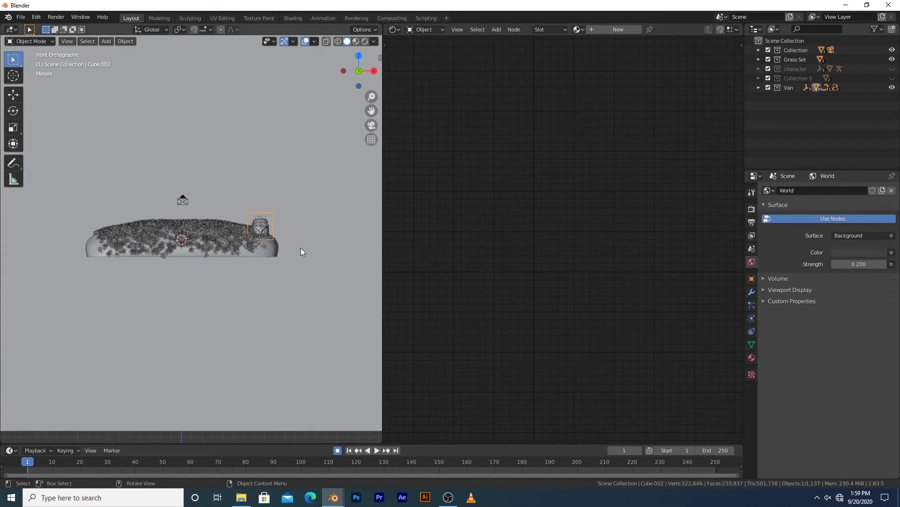
scroll(301, 249, up, 5)
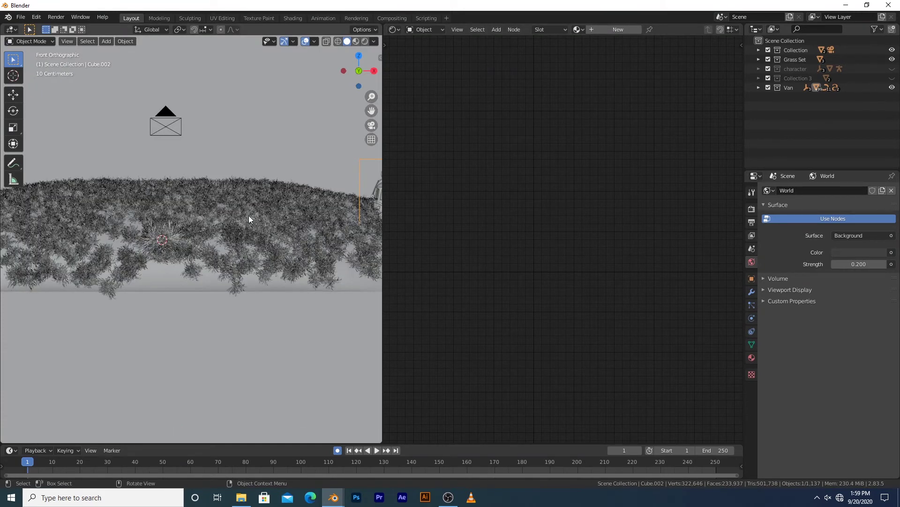
shift+middle_drag(249, 216, 224, 224)
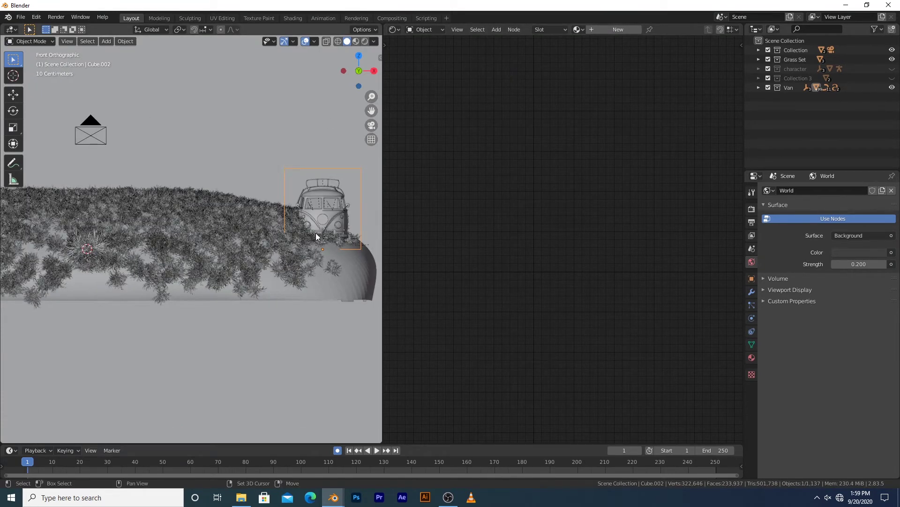
Move the van onto the crest of the mound, adjusting its position from the front and top views, and hide the Grass Set collection.
key(g)
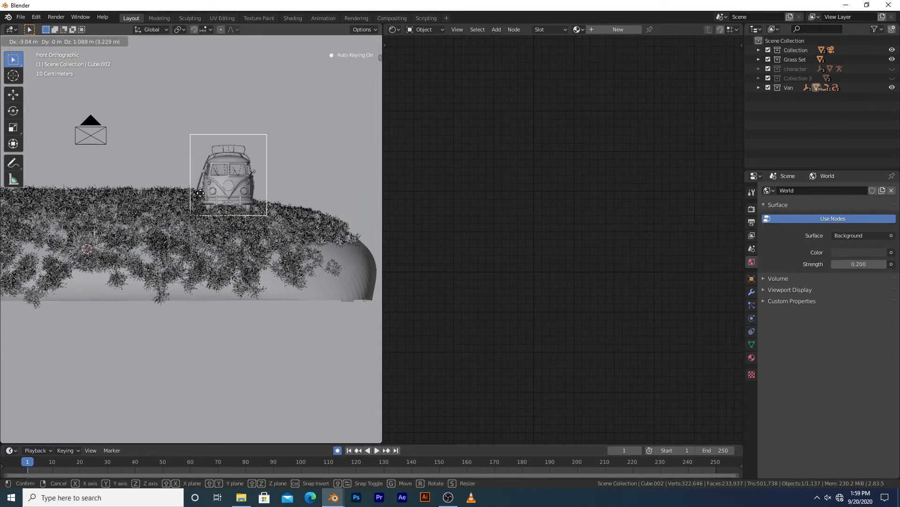
click(157, 196)
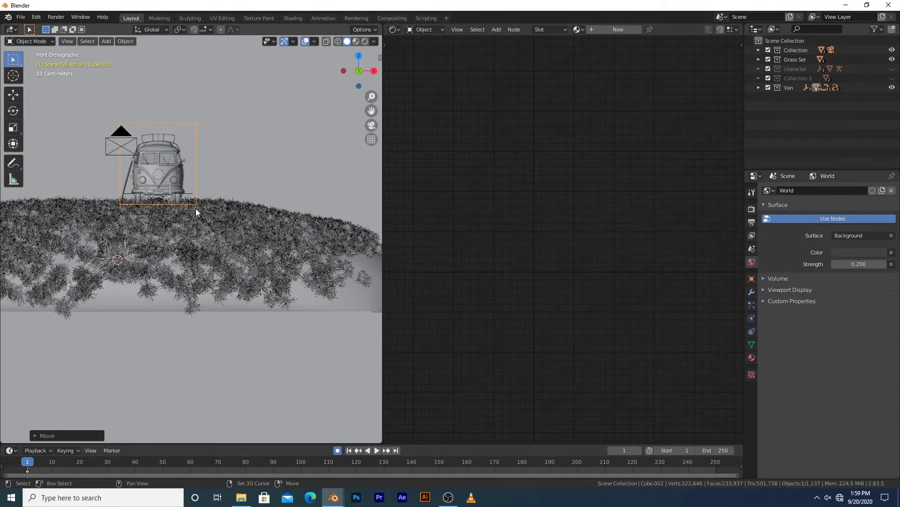
key(KP_7)
key(Home)
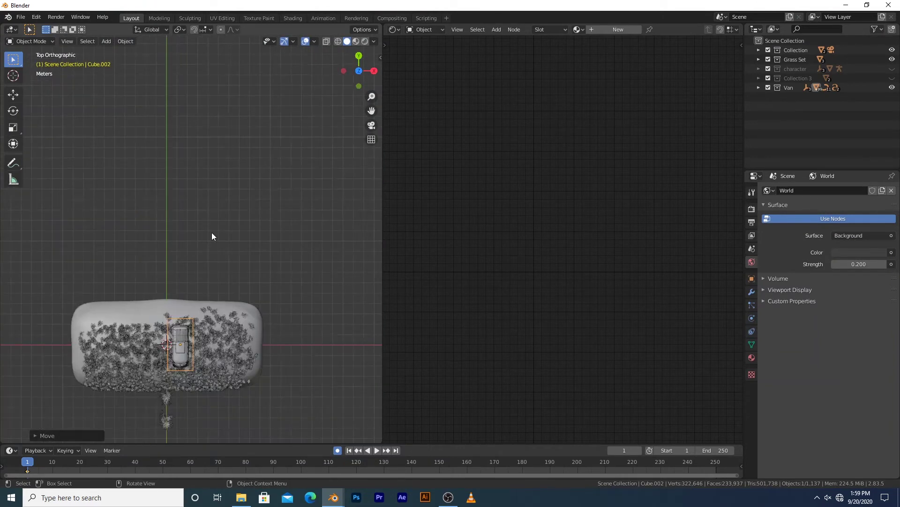
scroll(223, 224, up, 1)
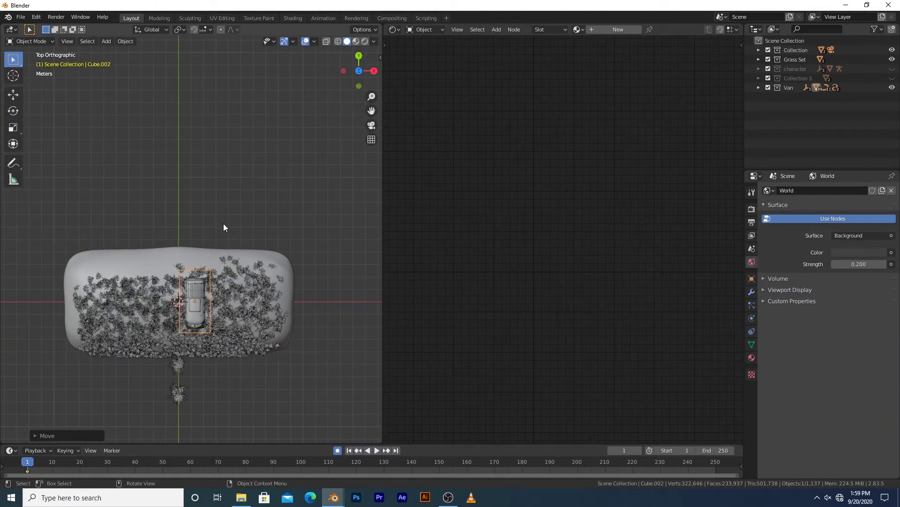
shift+middle_drag(225, 223, 237, 189)
scroll(236, 185, up, 3)
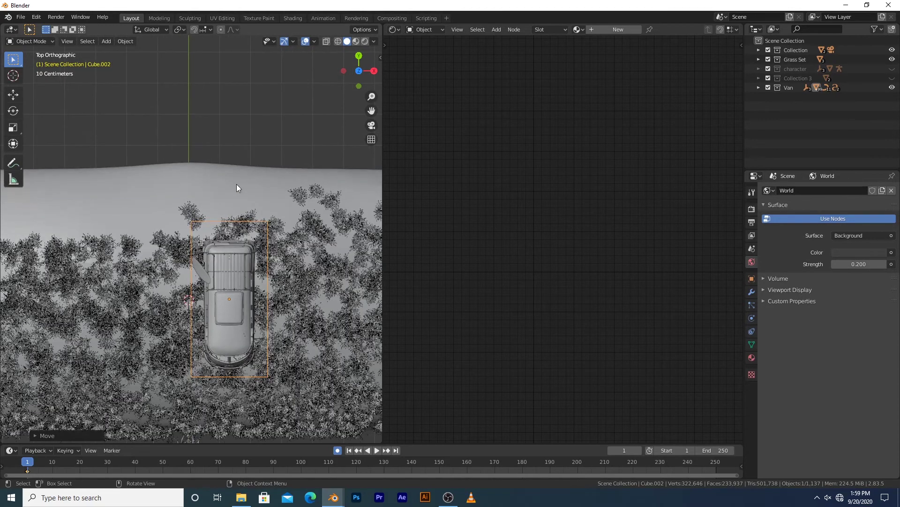
key(g)
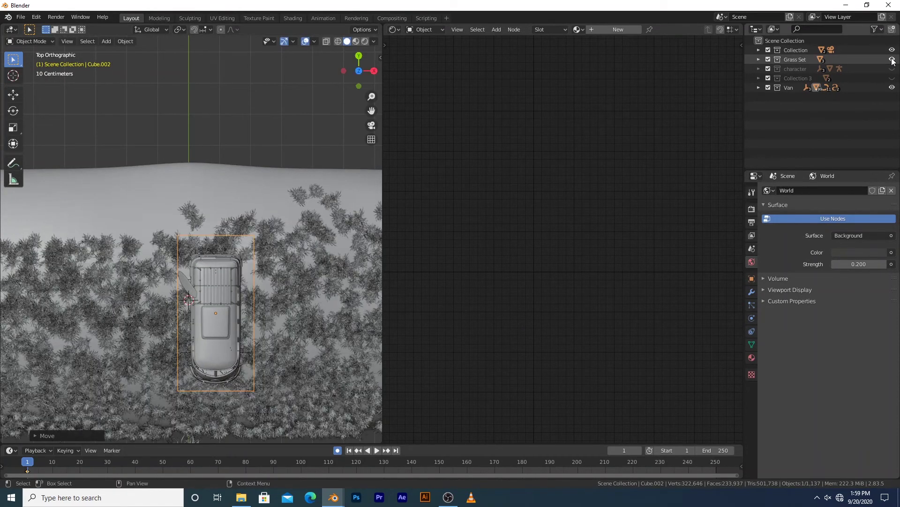
click(893, 59)
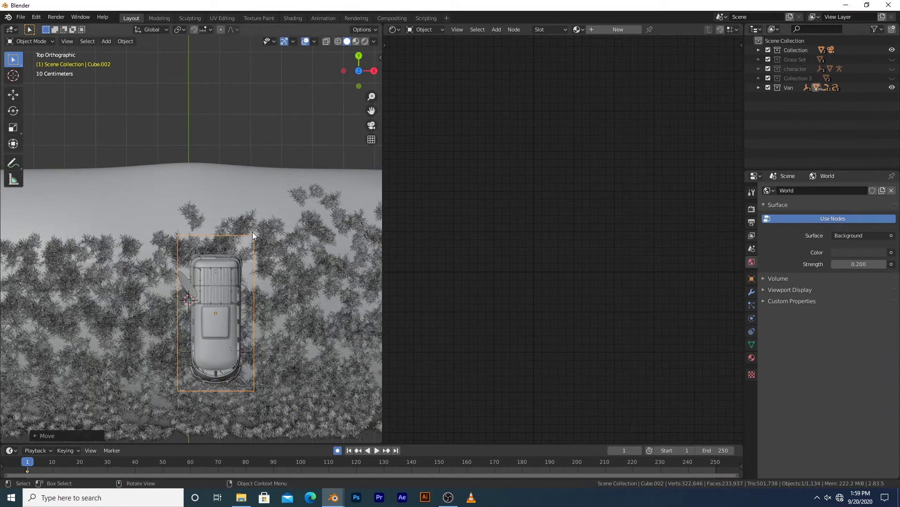
In the camera view, rotate the van about the Z axis to a three-quarter angle and reposition it on the mound's crest.
key(KP_0)
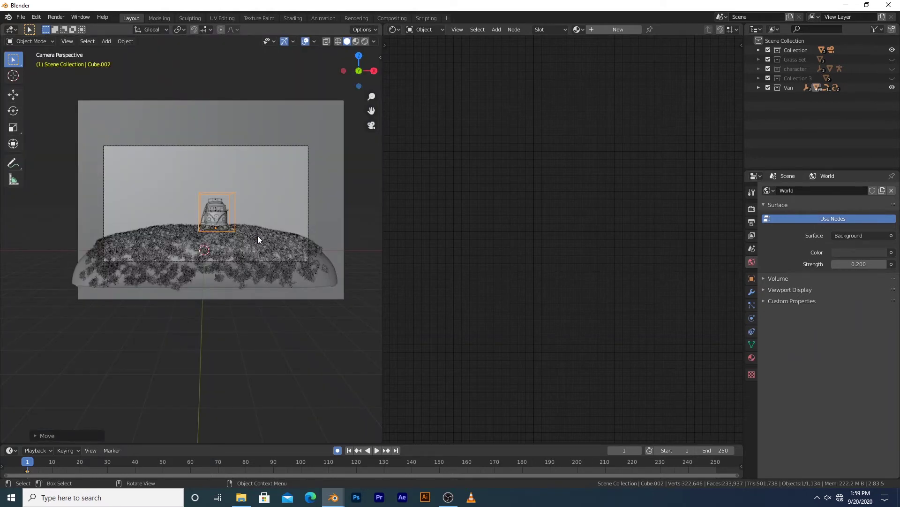
key(Home)
key(s)
key(r)
key(z)
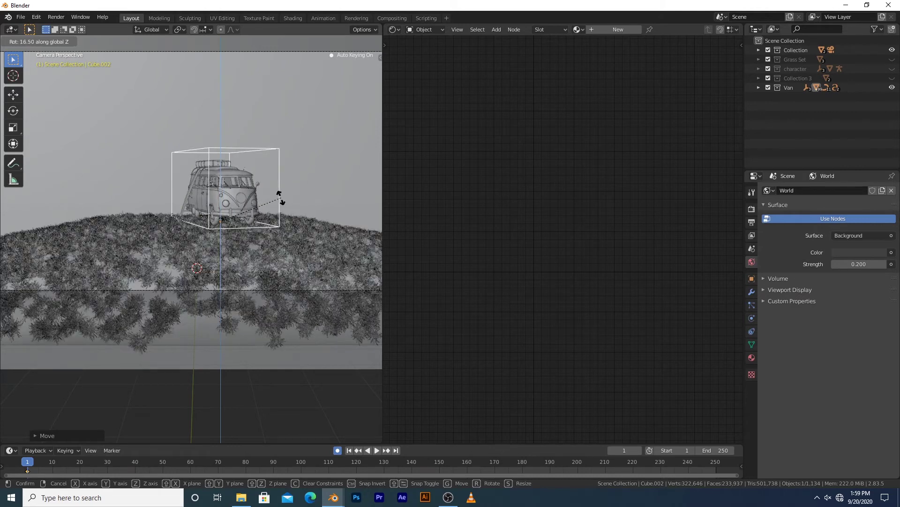
click(277, 181)
key(g)
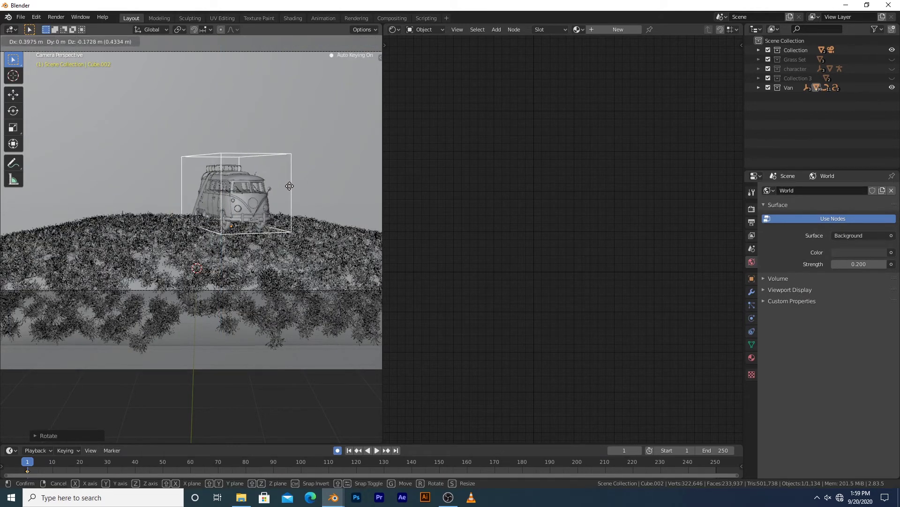
click(296, 185)
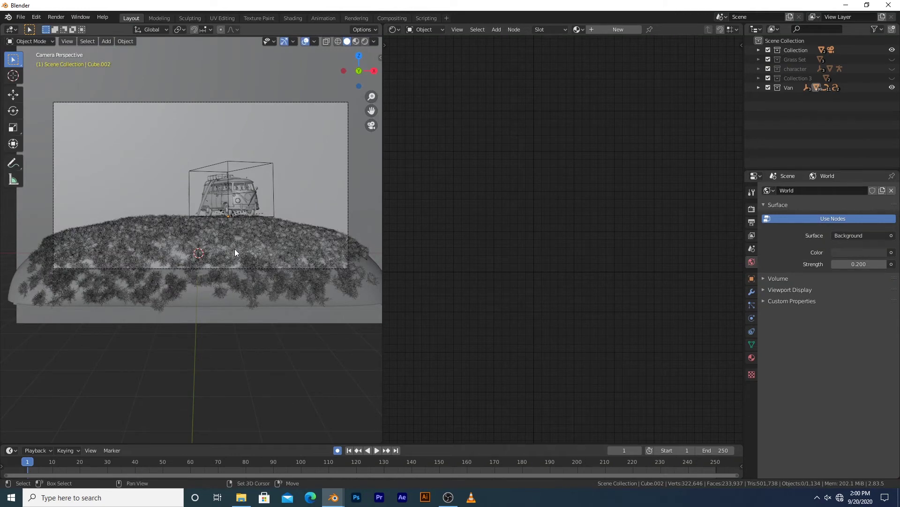
Hide the main collection and the Van collection, and show Collection 3.
shift+middle_drag(235, 249, 241, 253)
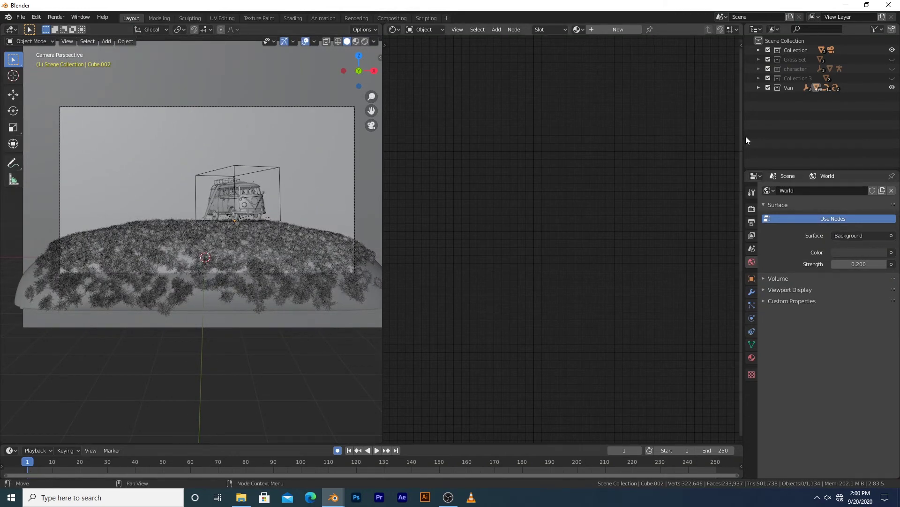
scroll(285, 161, down, 2)
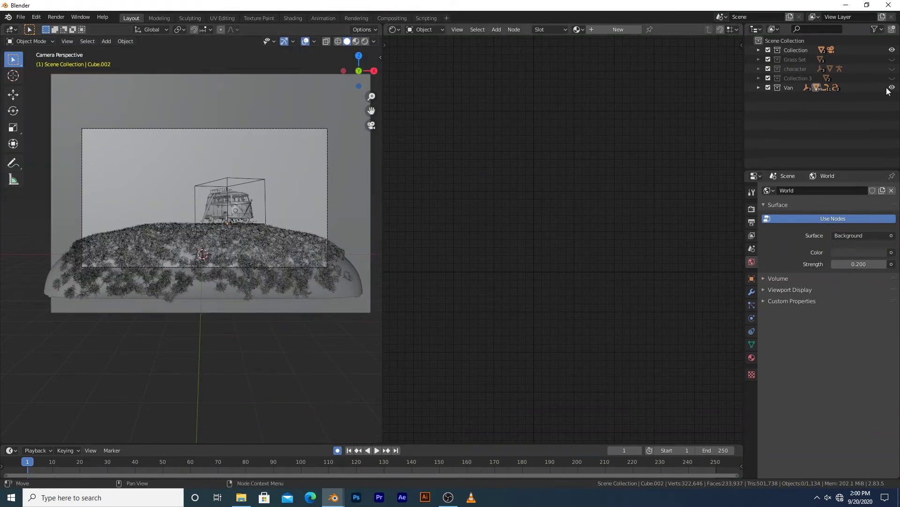
click(893, 50)
click(894, 88)
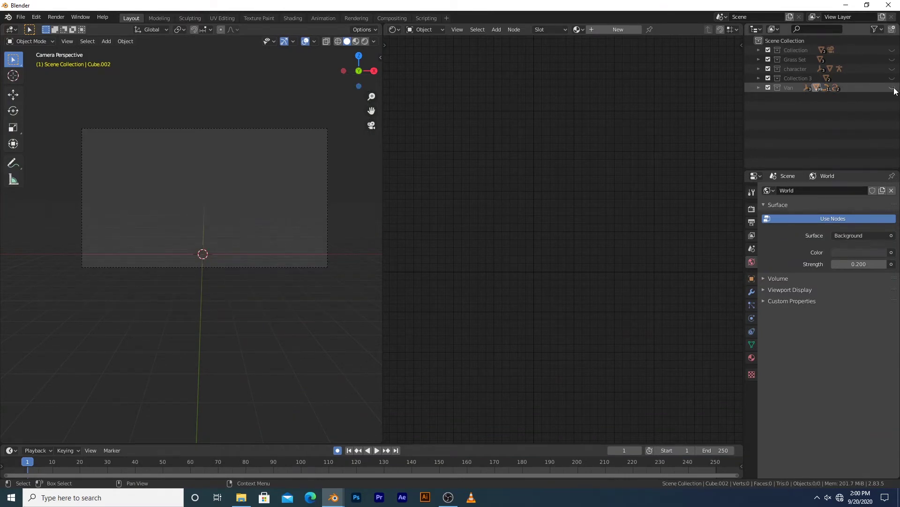
click(893, 78)
scroll(220, 277, up, 1)
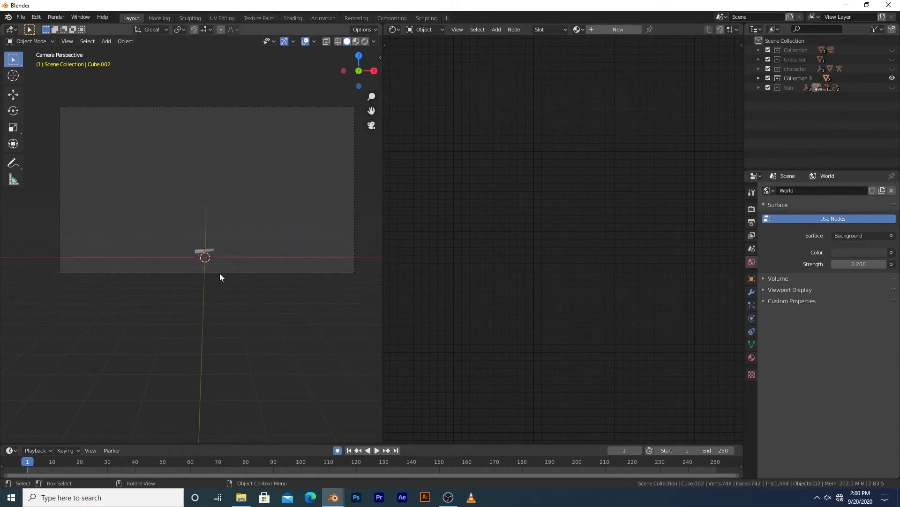
Examine the wooden sign's board and posts up close, including the Skin and Subdivision modifiers on the posts.
click(210, 254)
key(KP_Decimal)
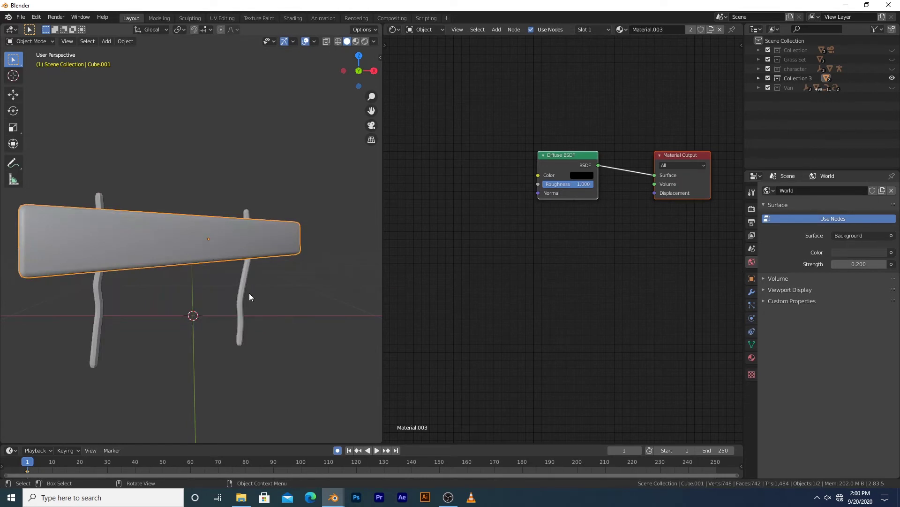
middle_drag(249, 297, 203, 242)
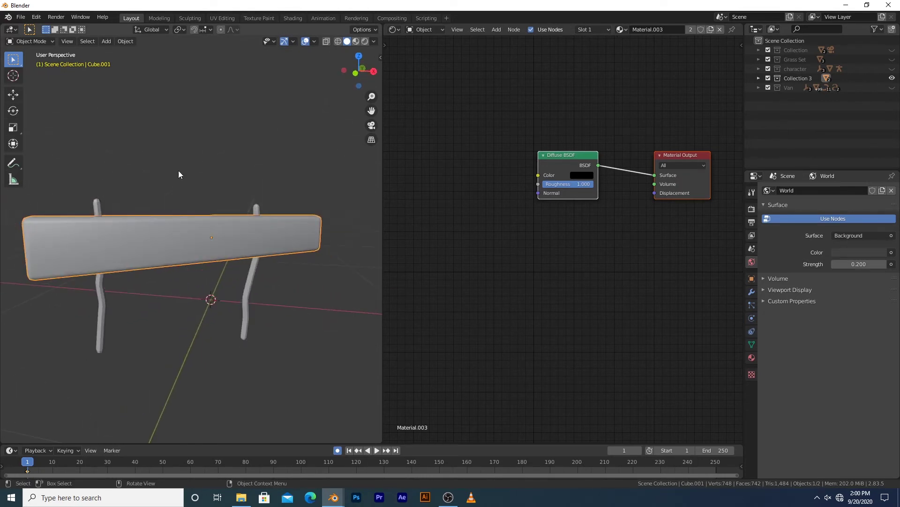
scroll(223, 279, down, 4)
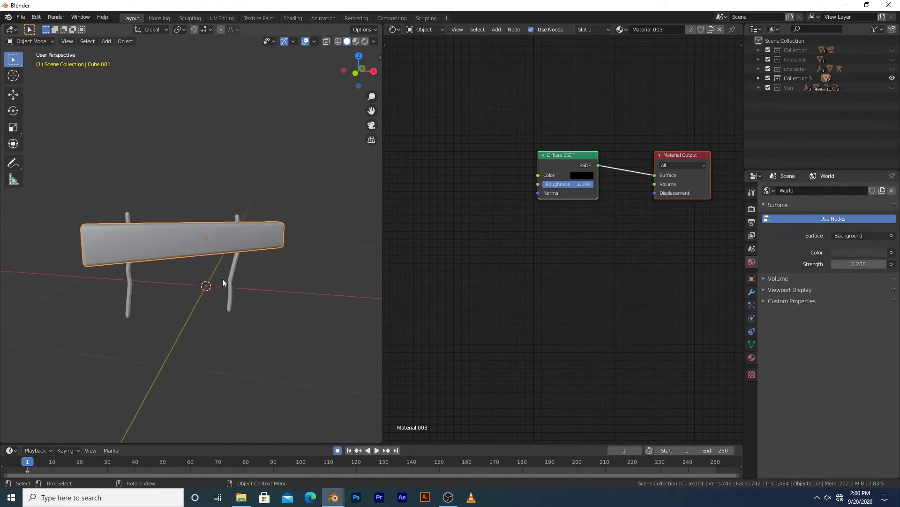
middle_drag(173, 264, 119, 265)
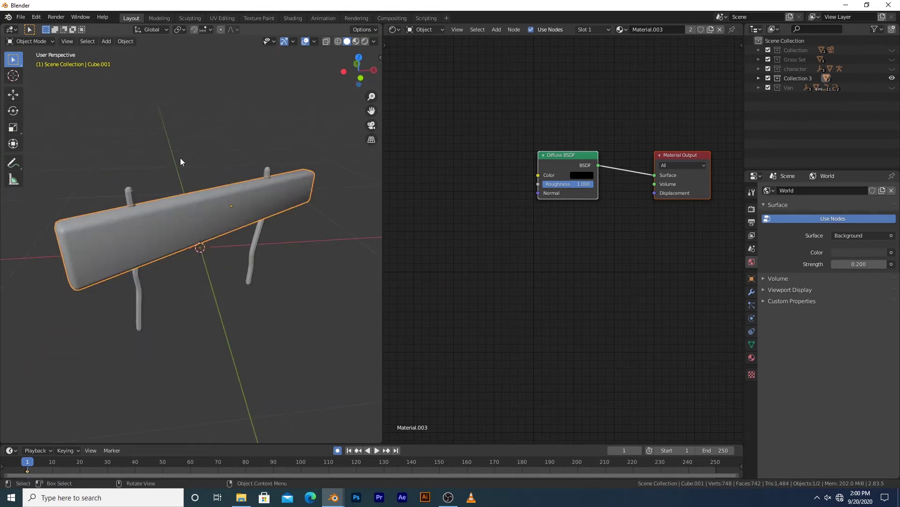
click(130, 189)
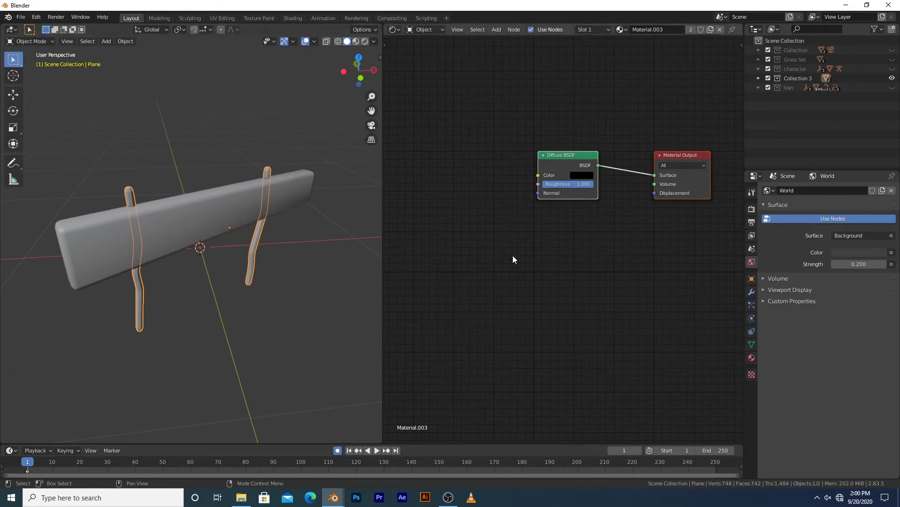
click(751, 291)
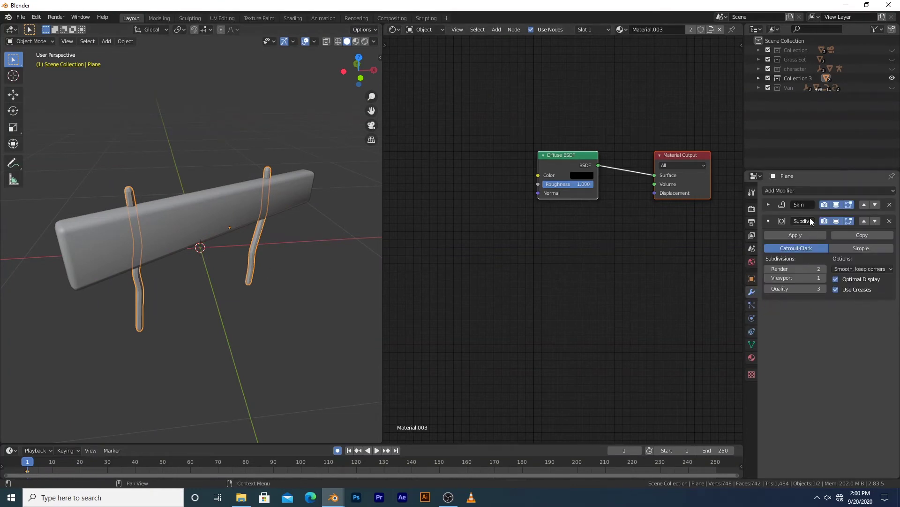
middle_drag(190, 289, 168, 271)
Select the sign's board and posts together, show the main collection, and move the sign up onto the mound from the front view.
drag(95, 156, 215, 238)
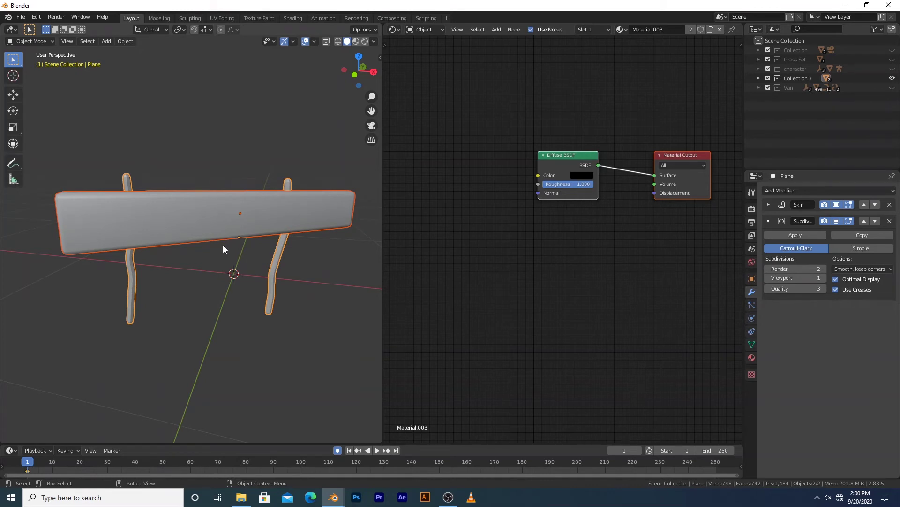
click(892, 50)
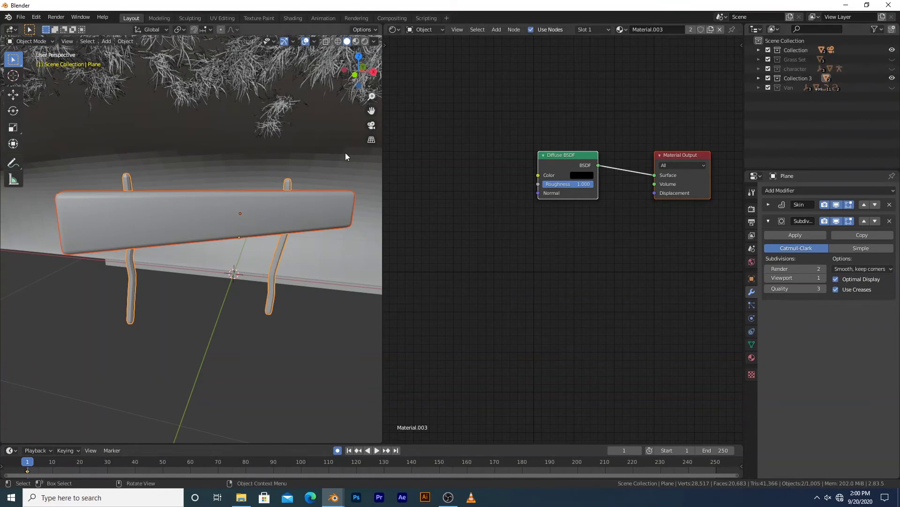
key(KP_1)
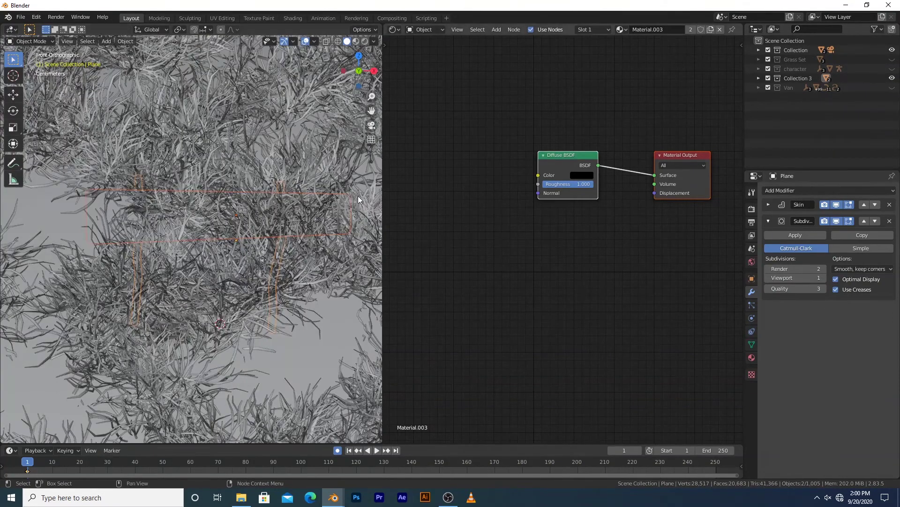
scroll(283, 219, down, 3)
scroll(228, 222, down, 3)
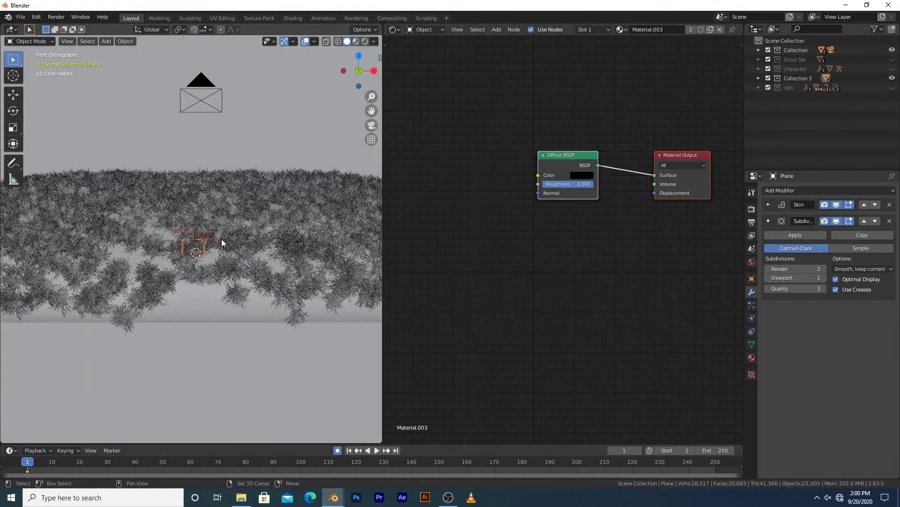
shift+middle_drag(259, 271, 297, 302)
key(g)
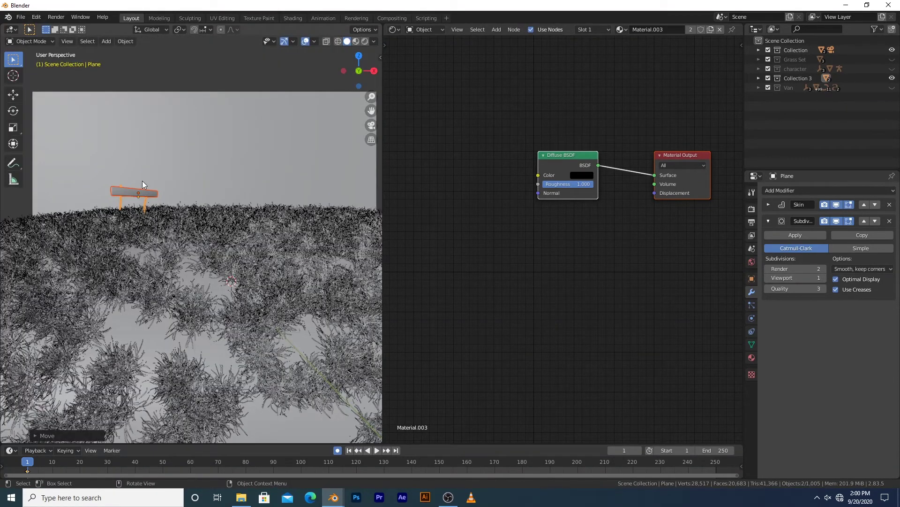
In the camera view, scale the whole sign up by about 1.45.
key(KP_0)
scroll(194, 224, up, 2)
scroll(194, 224, down, 1)
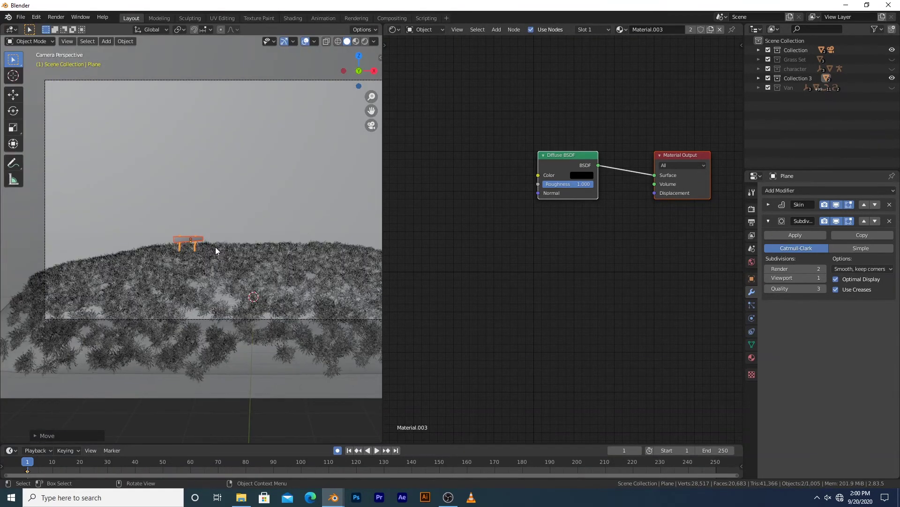
key(s)
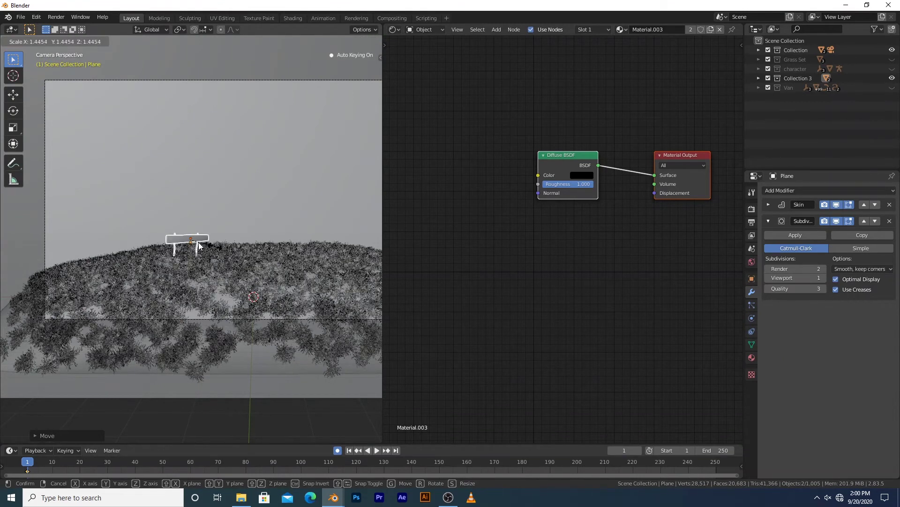
click(184, 243)
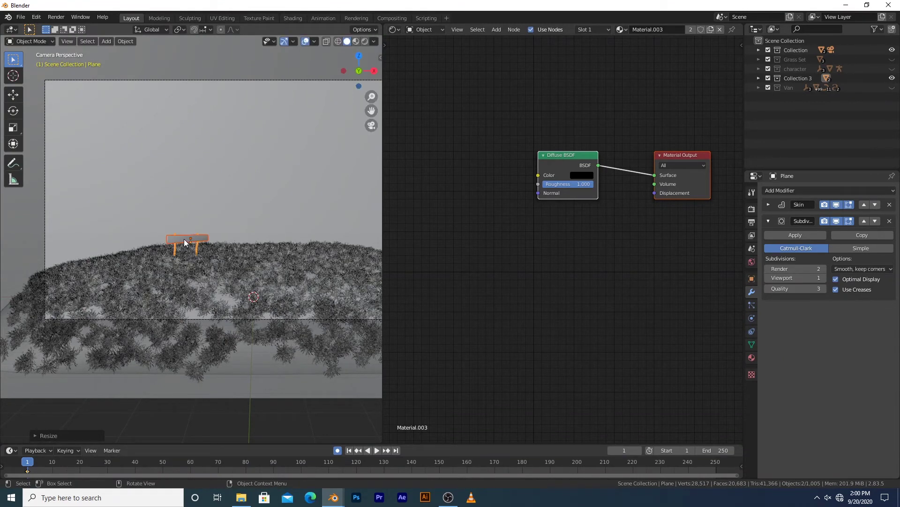
Shift the sign farther left along the mound's crest and rotate it slightly to follow the slope.
key(g)
click(164, 238)
key(r)
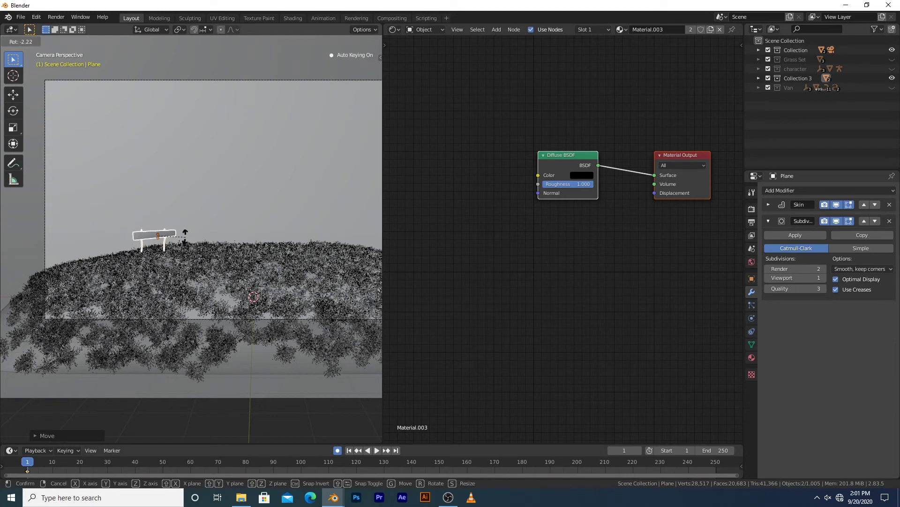
click(184, 238)
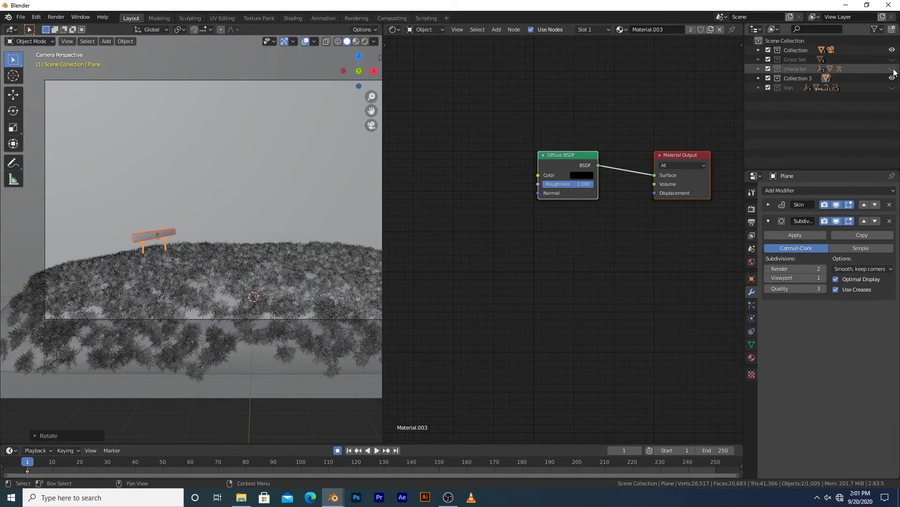
Show the Van collection and display the camera view maximized in rendered shading with overlays turned off.
click(892, 87)
scroll(255, 212, down, 3)
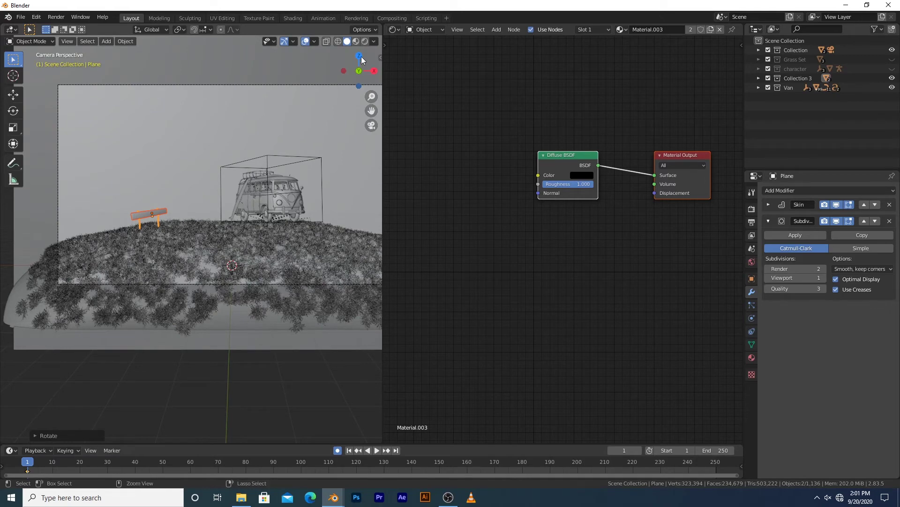
key(ctrl+space)
scroll(502, 171, down, 3)
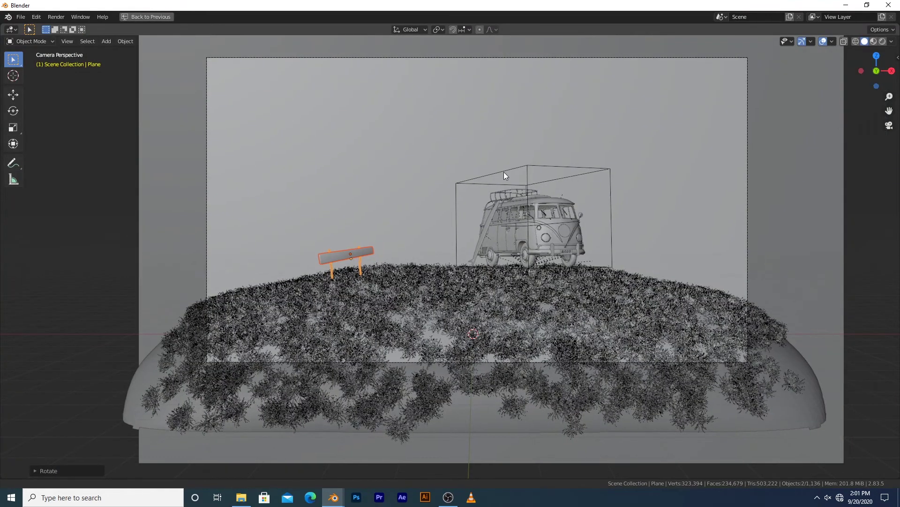
click(883, 41)
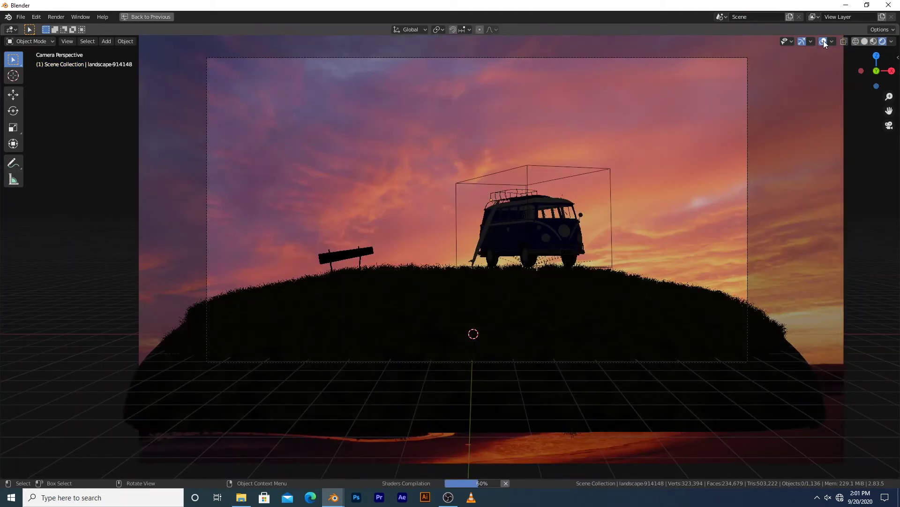
click(824, 41)
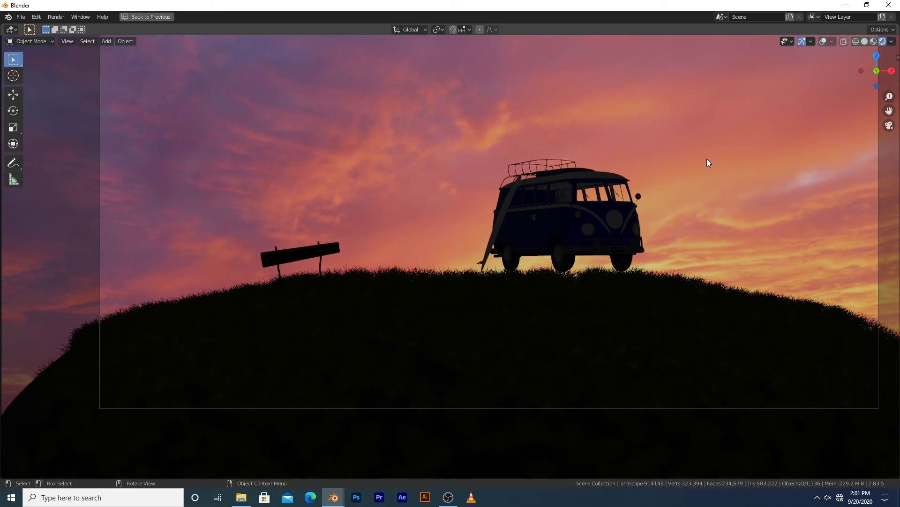
Lower the van's bounding cube slightly along global Z so the wheels sit in the grass, and check it with overlays hidden.
shift+middle_drag(674, 196, 632, 182)
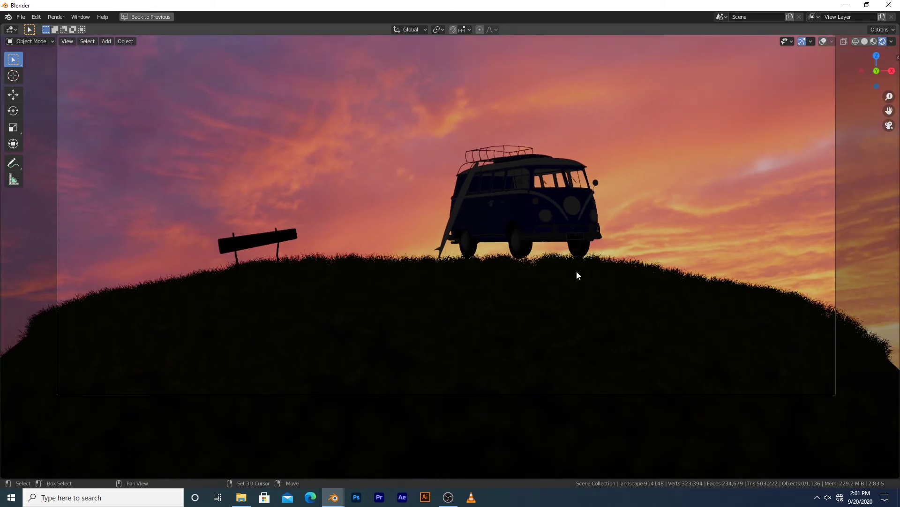
click(823, 42)
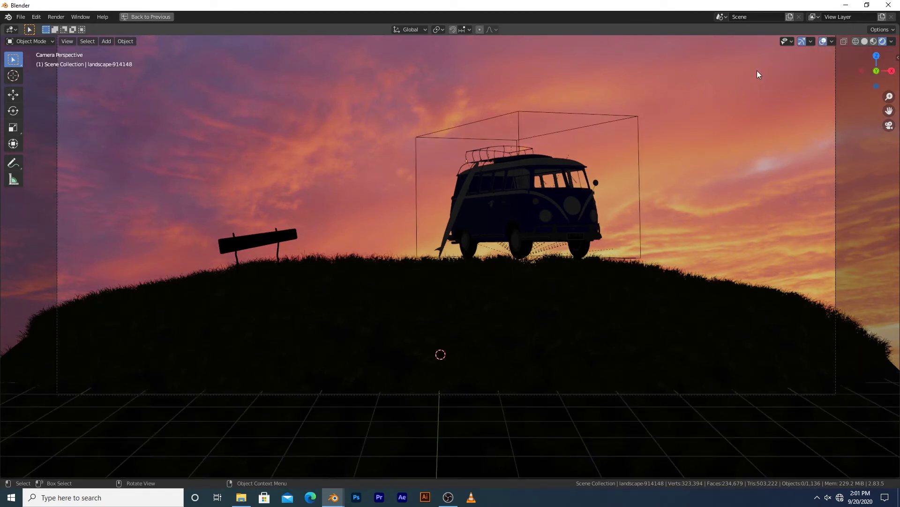
click(630, 115)
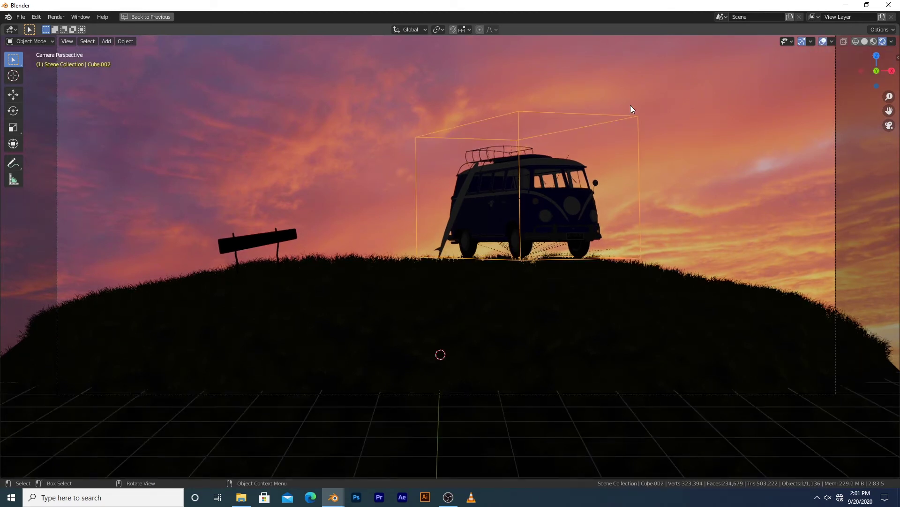
key(g)
key(z)
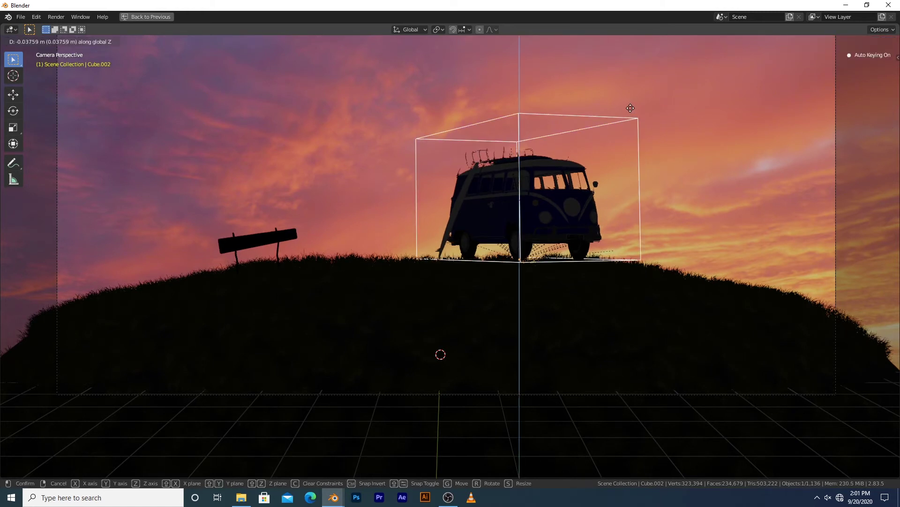
click(629, 110)
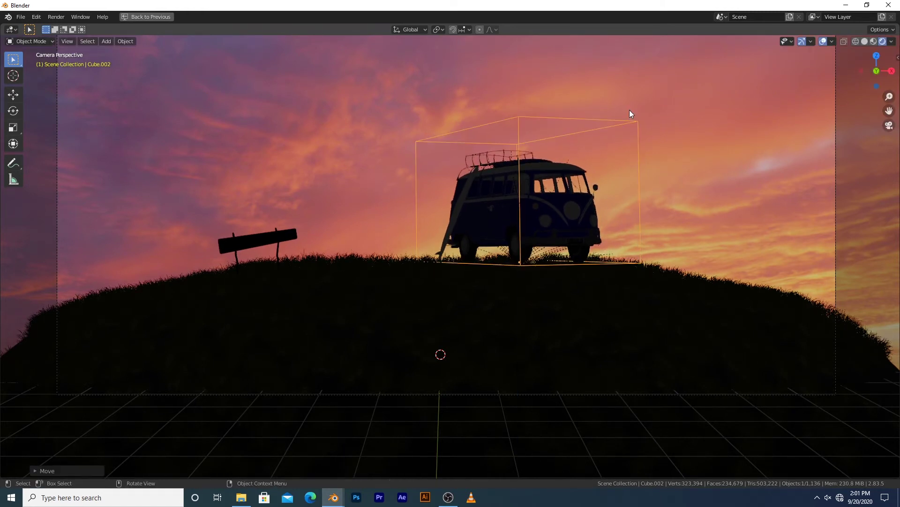
click(838, 75)
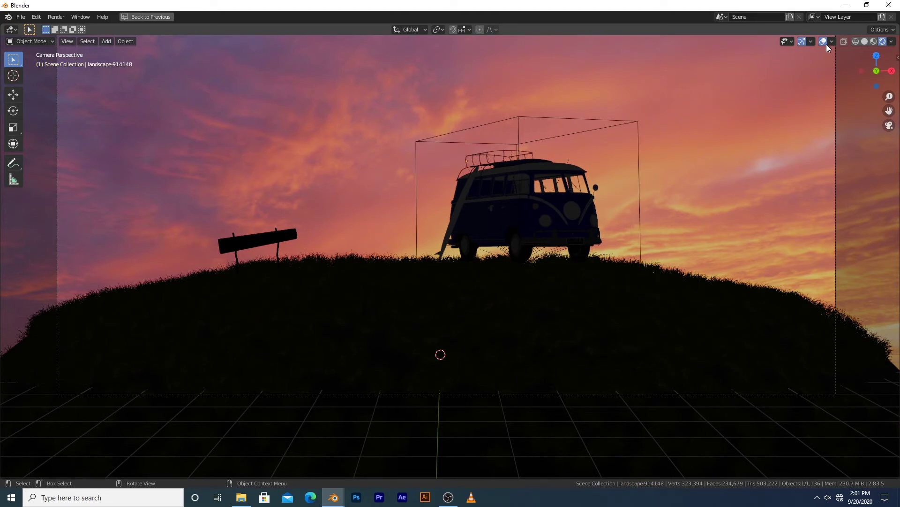
click(826, 45)
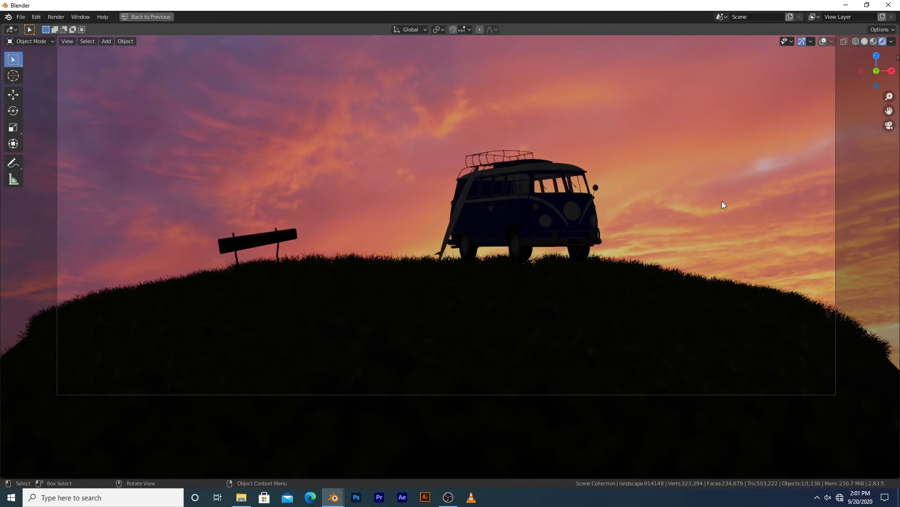
Sink the van's bounding cube about 0.12 m further along global Z and hide the overlays in the camera view.
click(824, 42)
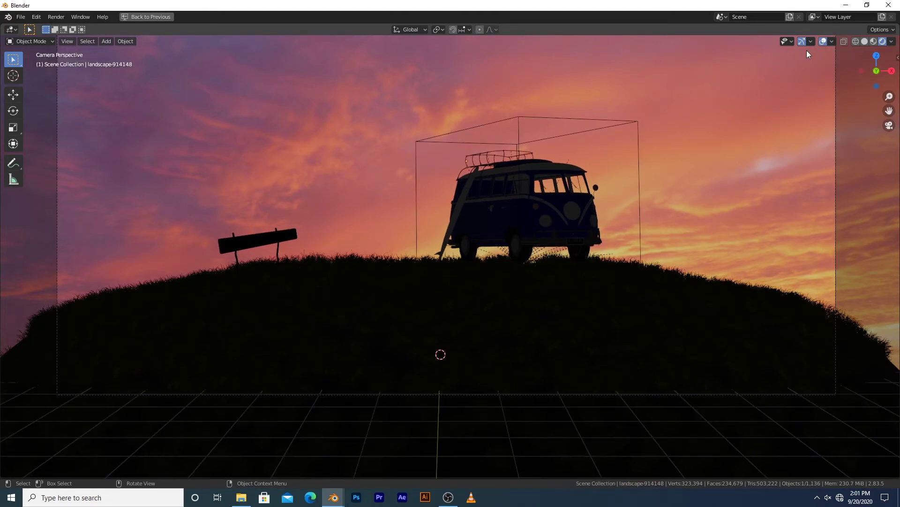
click(634, 121)
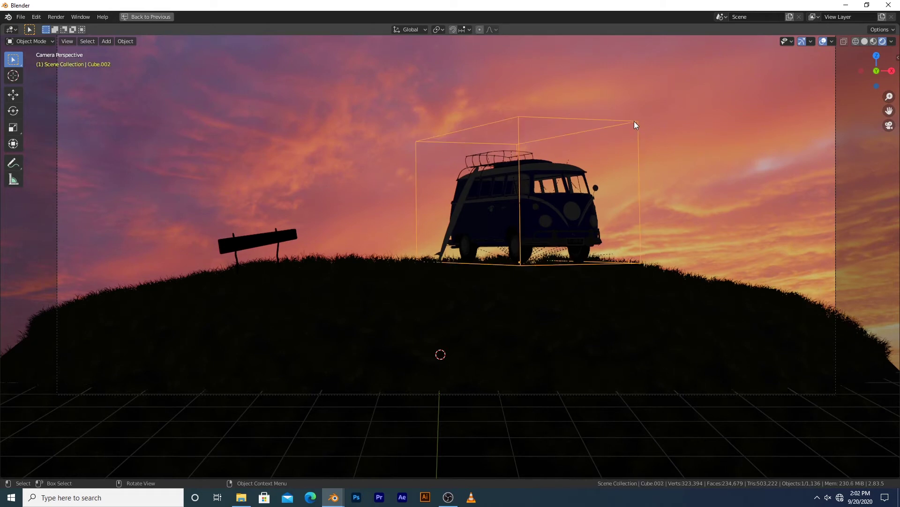
key(g)
key(z)
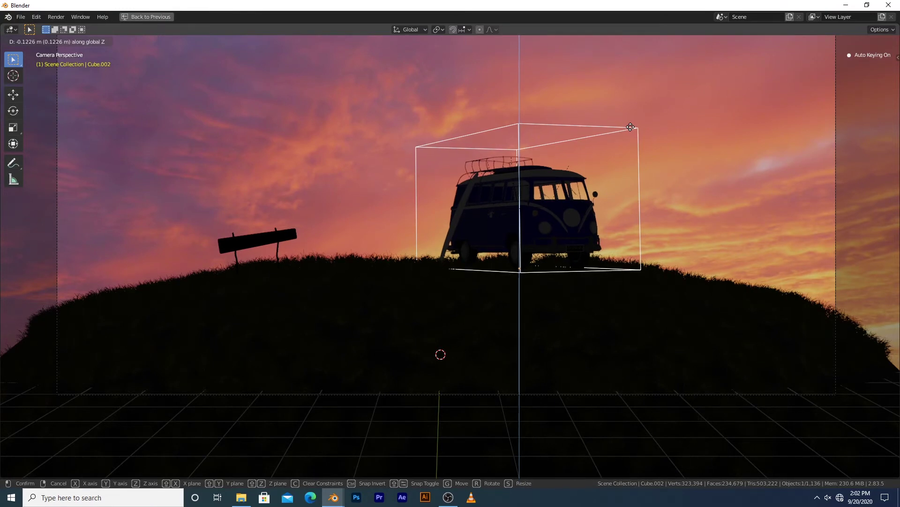
click(630, 126)
click(823, 41)
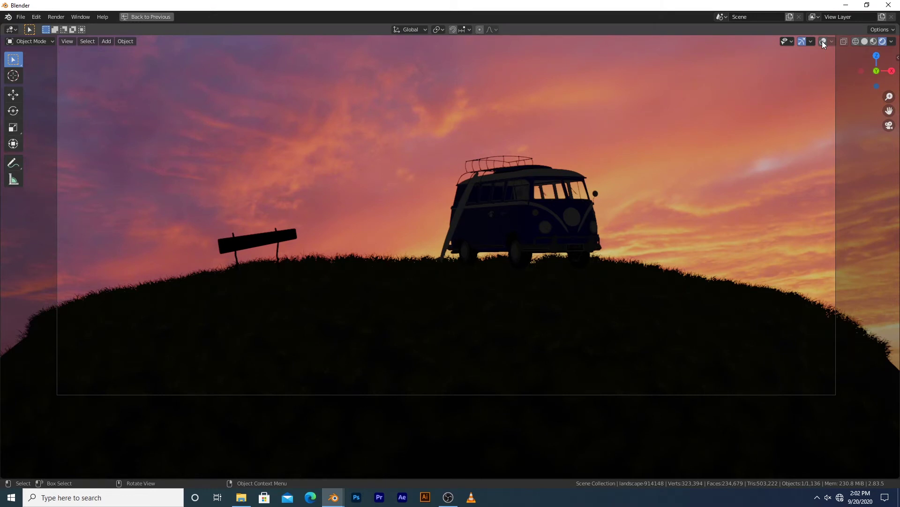
scroll(762, 165, down, 1)
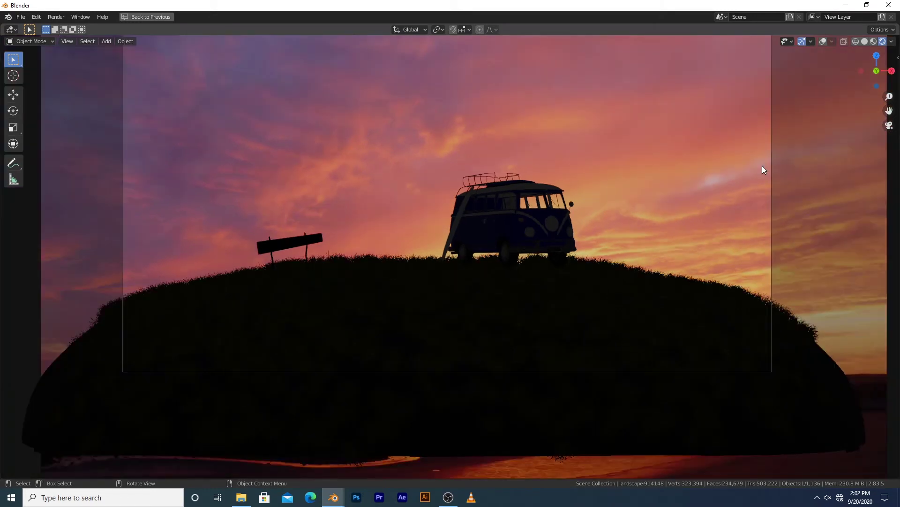
shift+middle_drag(762, 165, 724, 207)
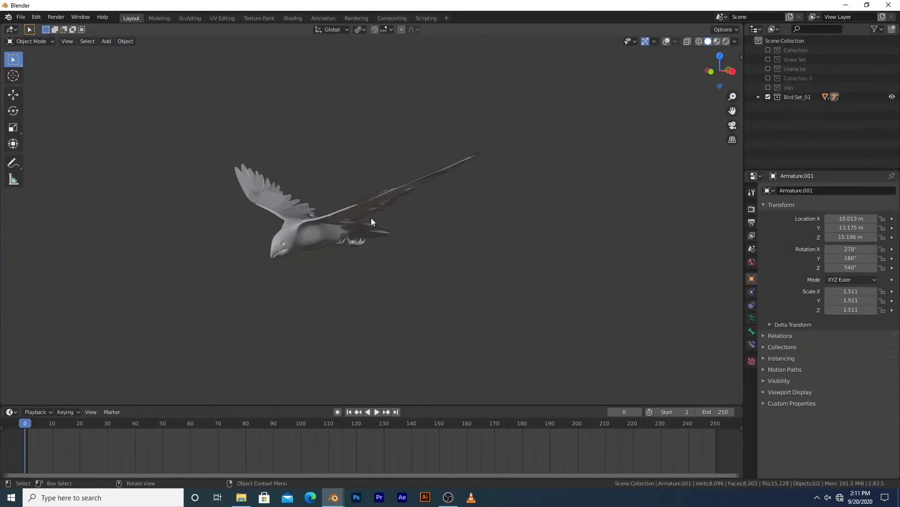
Display the overlays and examine the bird's armature, from the body and head bones to the wing bones, from several angles.
middle_drag(370, 218, 395, 297)
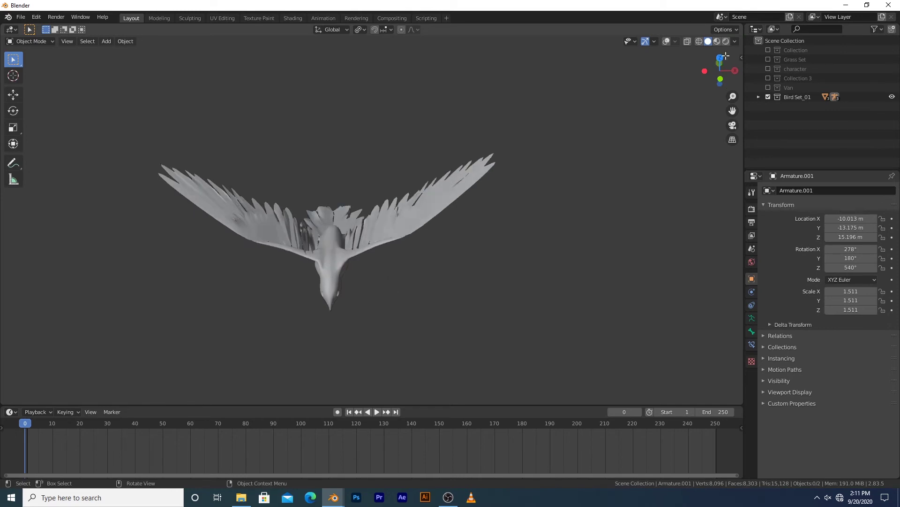
click(666, 41)
middle_drag(503, 190, 369, 218)
scroll(324, 264, up, 3)
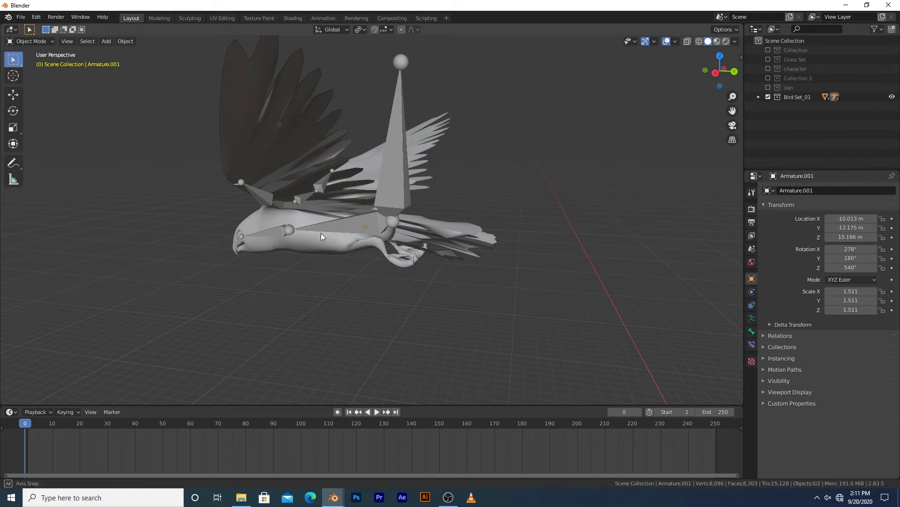
middle_drag(321, 232, 421, 168)
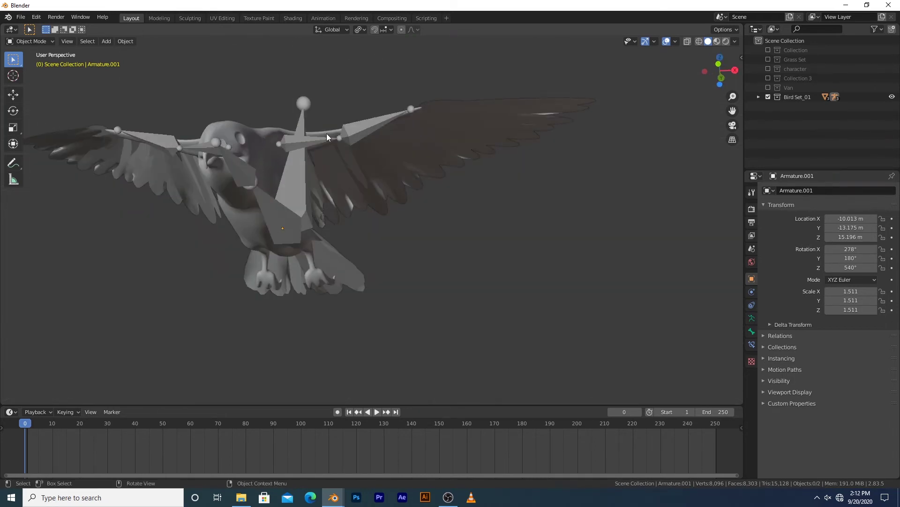
middle_drag(320, 135, 294, 172)
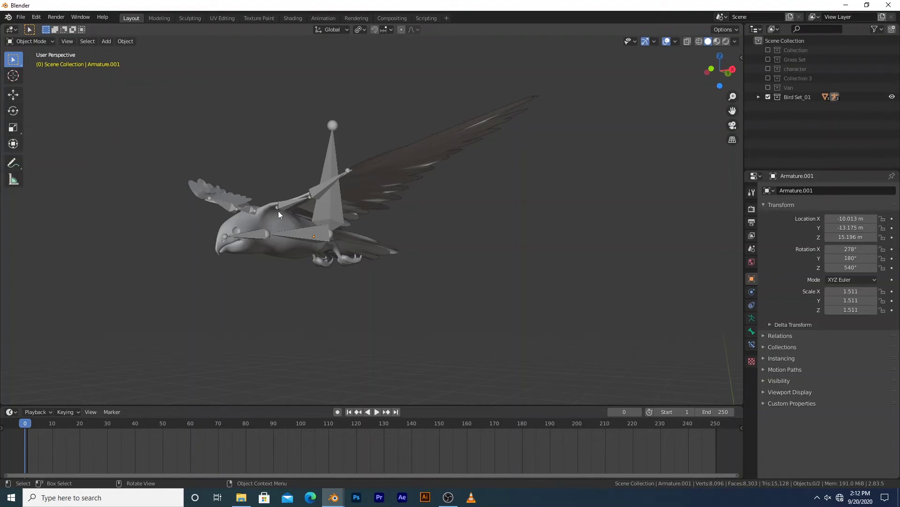
middle_drag(277, 211, 226, 244)
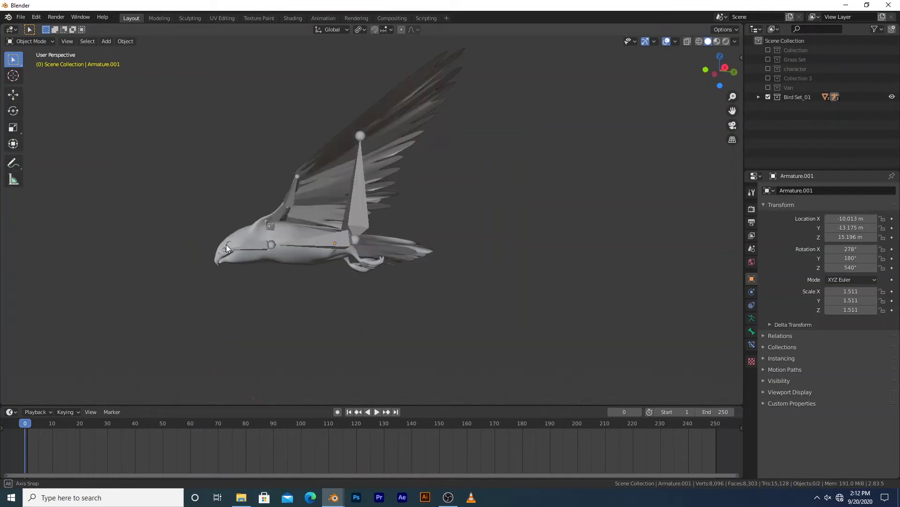
scroll(235, 279, up, 3)
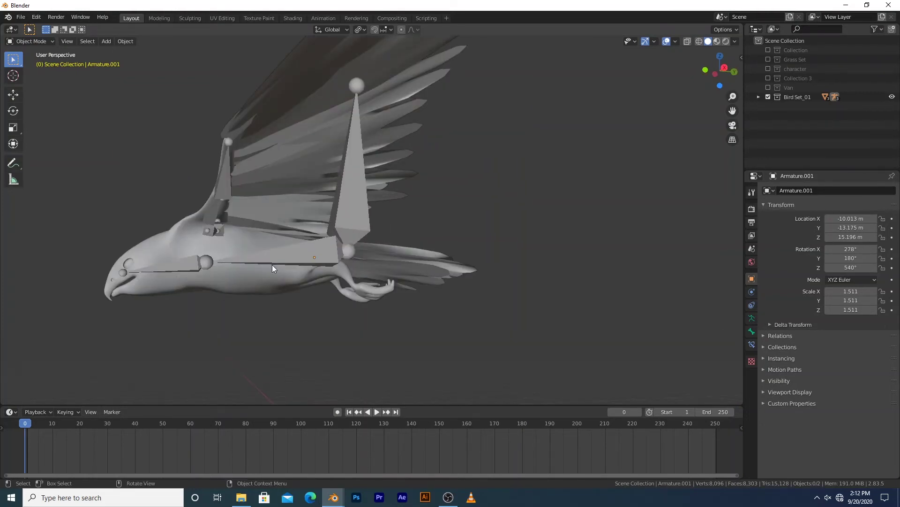
middle_drag(288, 201, 344, 118)
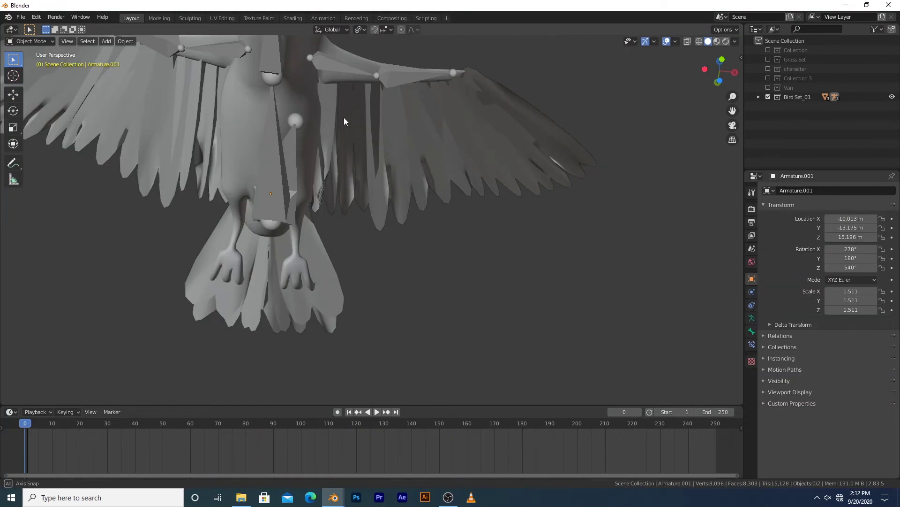
shift+middle_drag(329, 81, 376, 204)
In Pose Mode, rotate the Hand.R wing bone freely with trackball rotation, and select the Arm.R bone.
key(ctrl+Tab)
key(r)
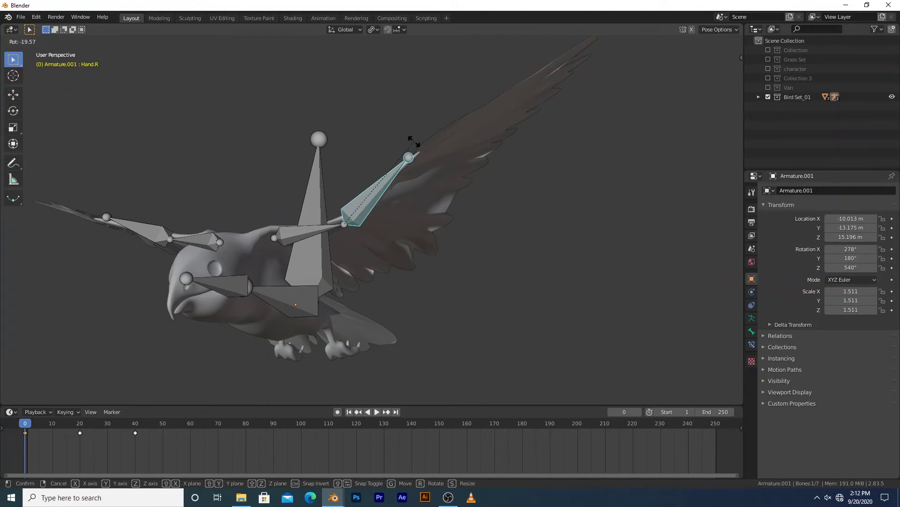
click(392, 136)
middle_drag(392, 136, 332, 195)
key(r)
key(r)
click(395, 181)
middle_drag(395, 181, 477, 193)
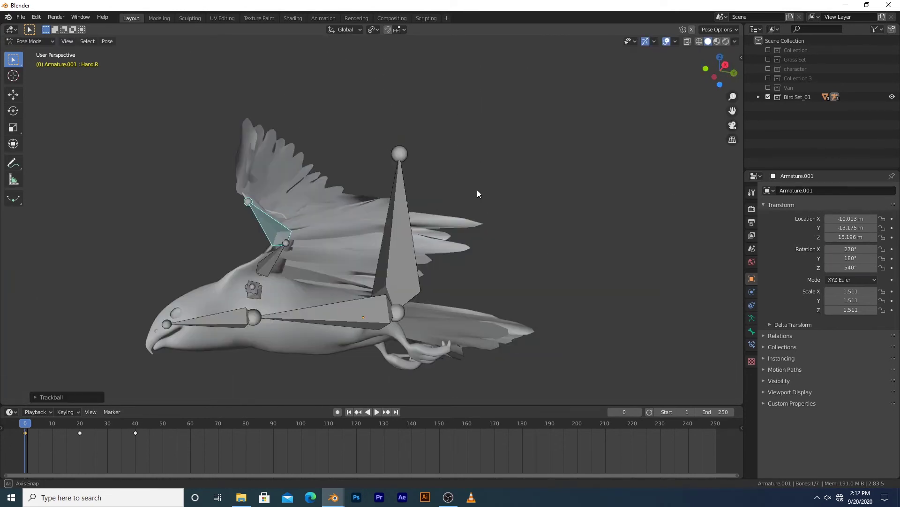
middle_drag(477, 224, 282, 253)
click(281, 253)
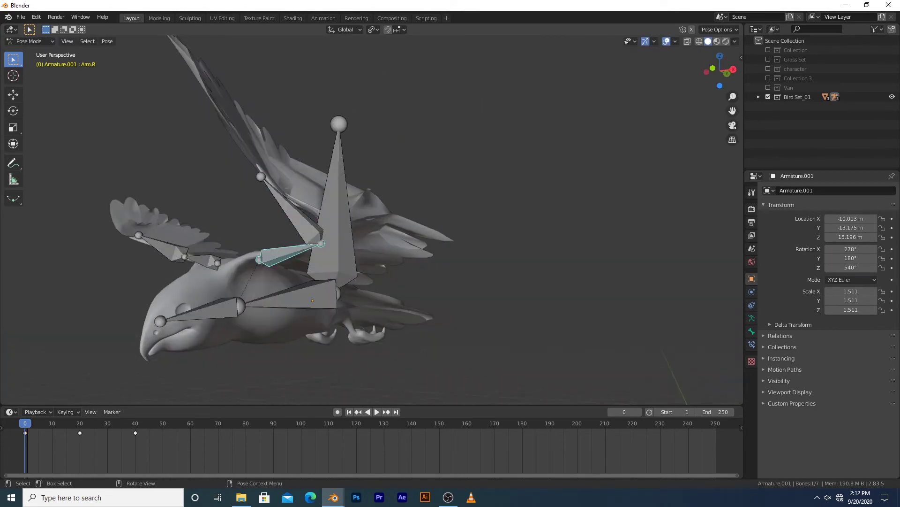
key(r)
key(r)
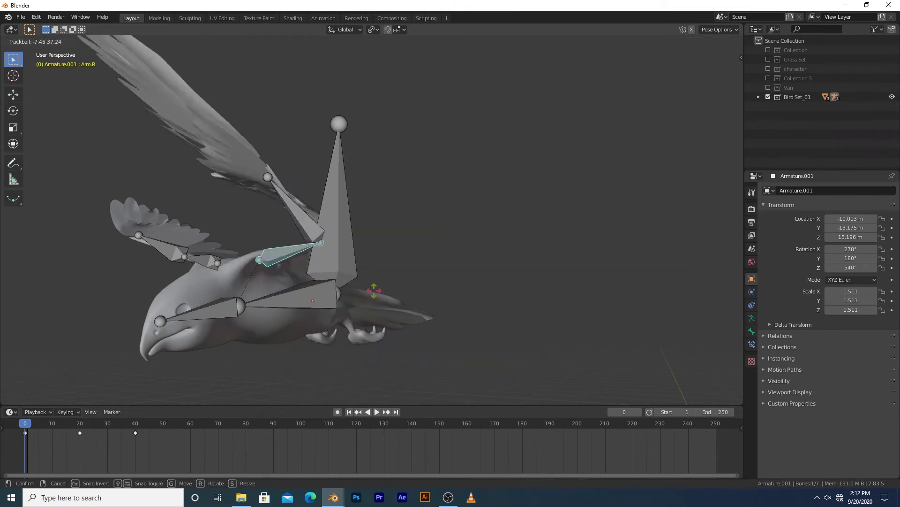
key(r)
key(r)
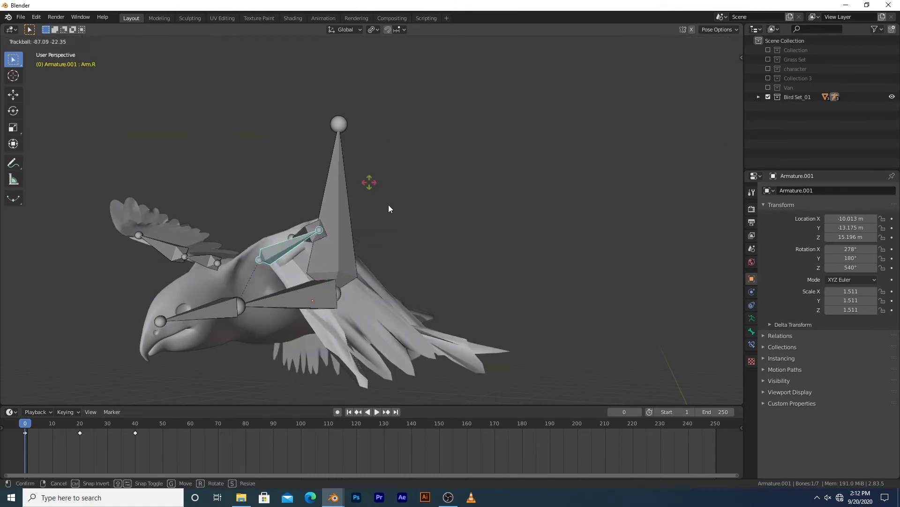
right_click(389, 205)
Rotate the Arm.R bone upward as seen from the bird's front.
middle_drag(388, 205, 440, 209)
key(r)
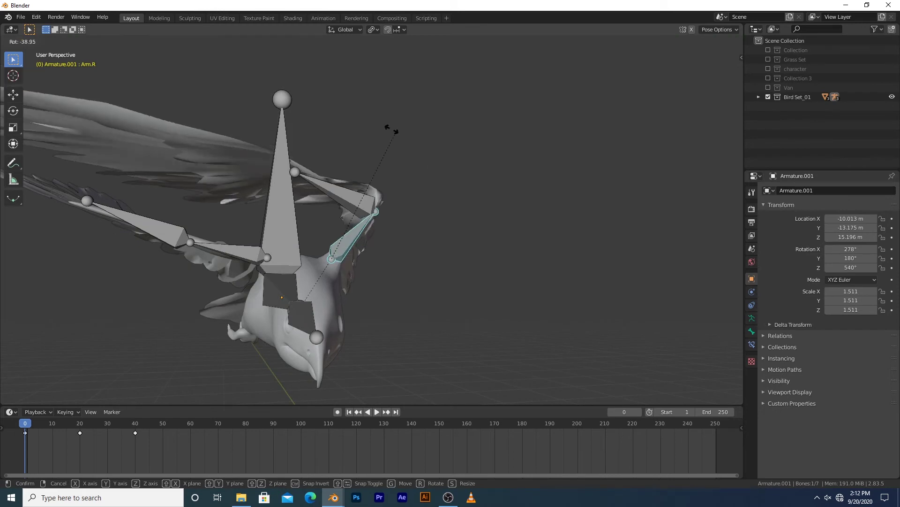
click(365, 118)
Rotate the Hand.R bone outward in the front-facing view so the wing tip extends away from the body.
click(348, 196)
key(r)
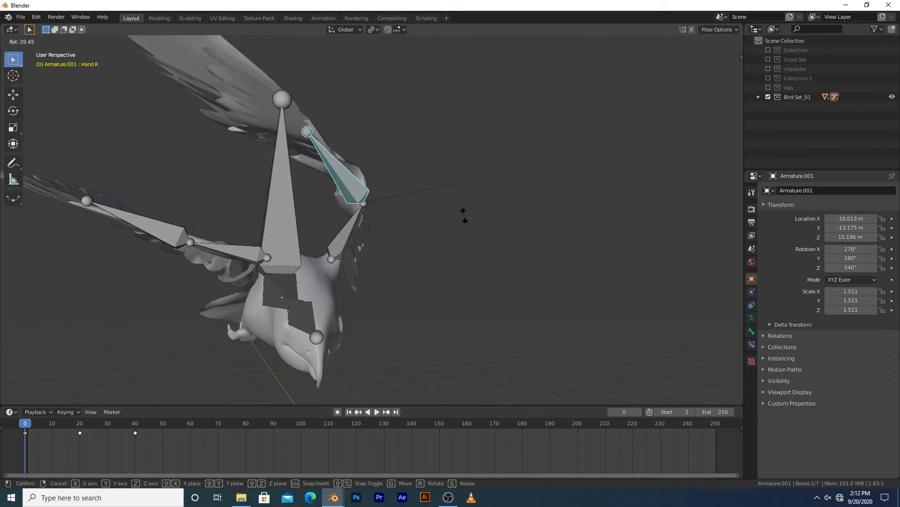
click(433, 302)
key(r)
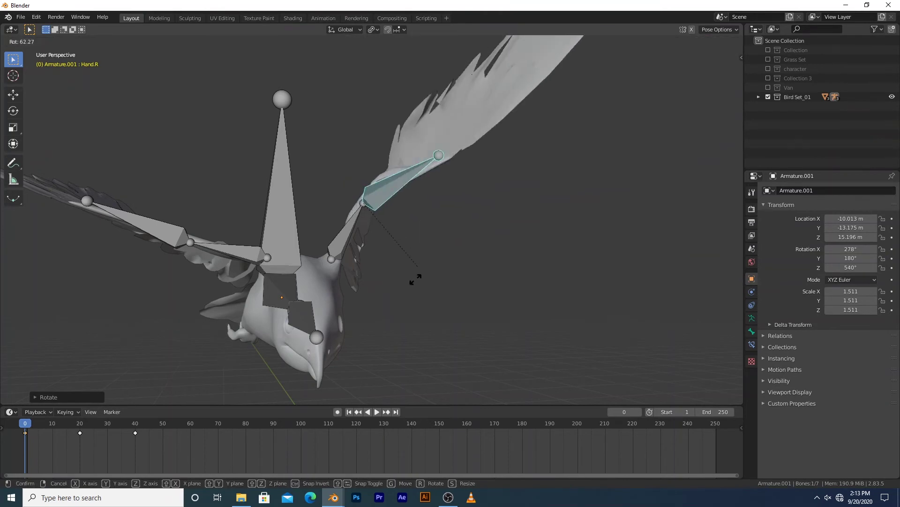
click(420, 234)
Rotate the Hand.R bone as seen from above so the wing spreads outward and its feathers trail backward.
click(348, 231)
middle_drag(420, 232, 343, 251)
key(r)
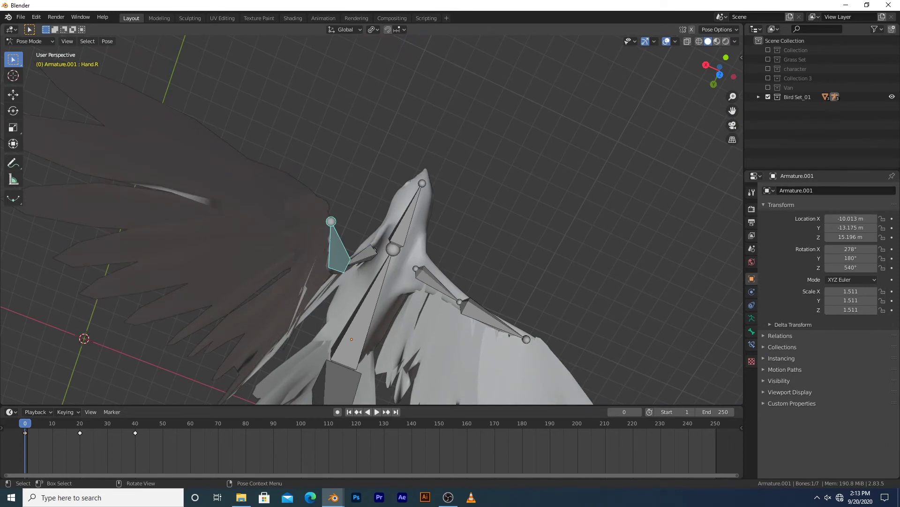
click(369, 195)
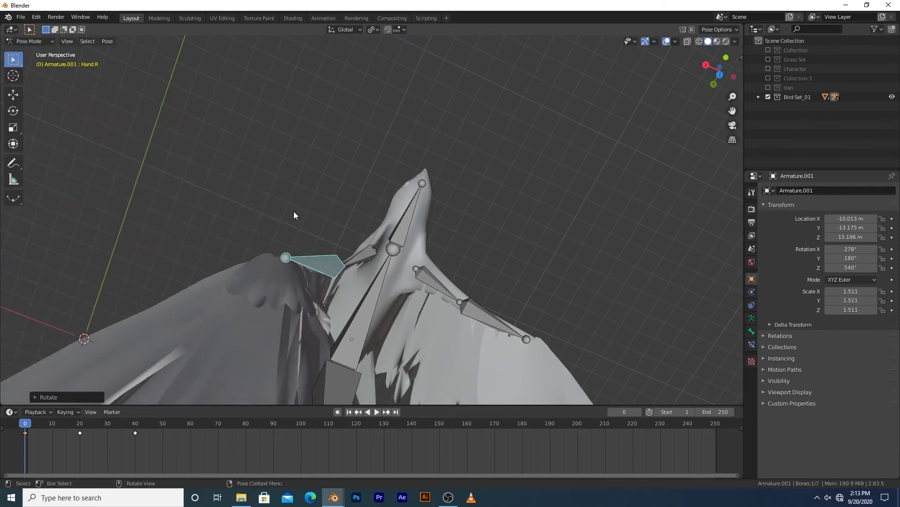
middle_drag(293, 211, 400, 184)
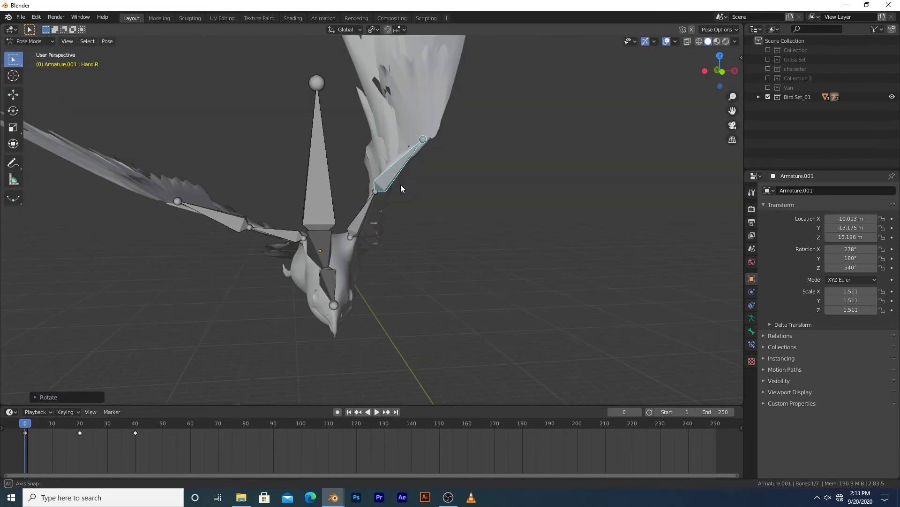
middle_drag(361, 256, 351, 238)
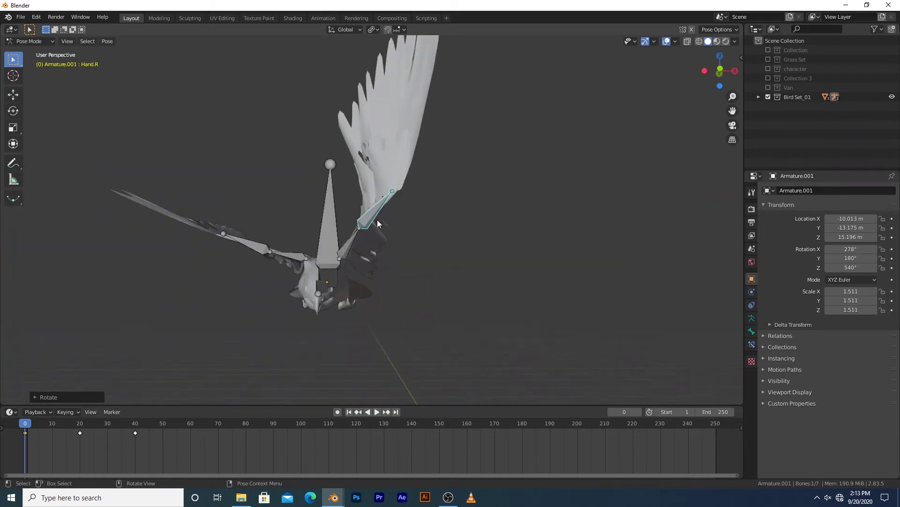
click(350, 243)
key(r)
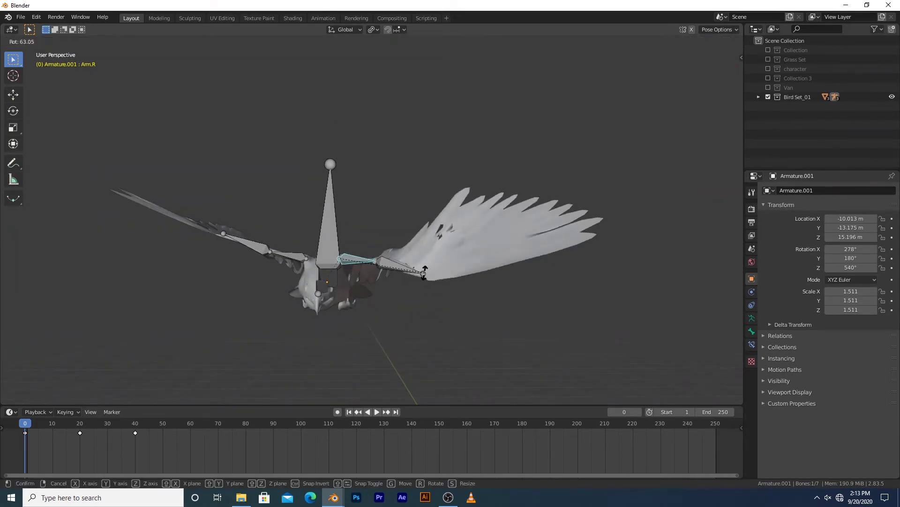
right_click(421, 274)
right_click(421, 274)
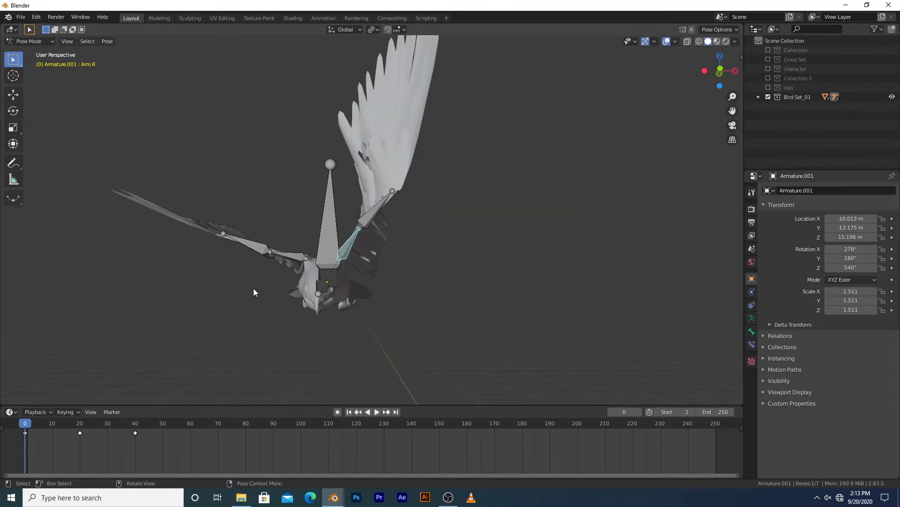
middle_drag(253, 288, 382, 242)
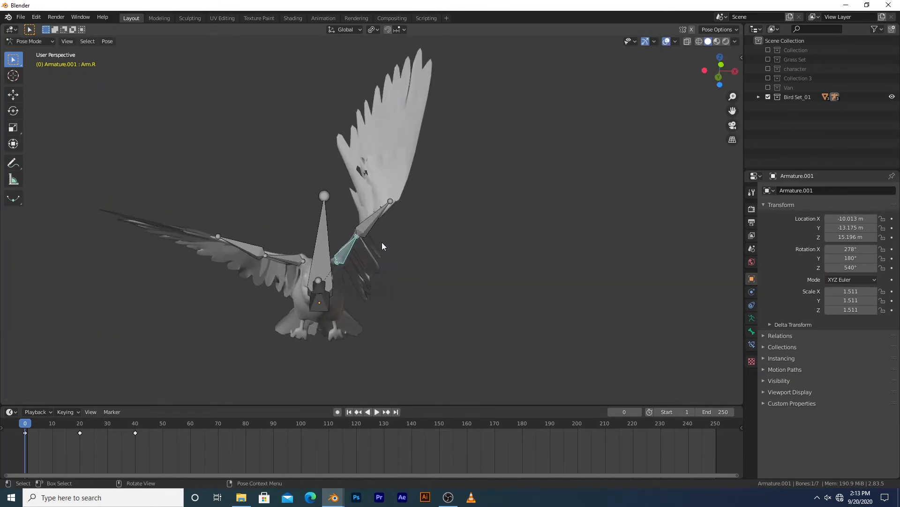
Return the armature to Object Mode and play the wing-flap animation, viewing the bird from above and the side.
key(ctrl+Tab)
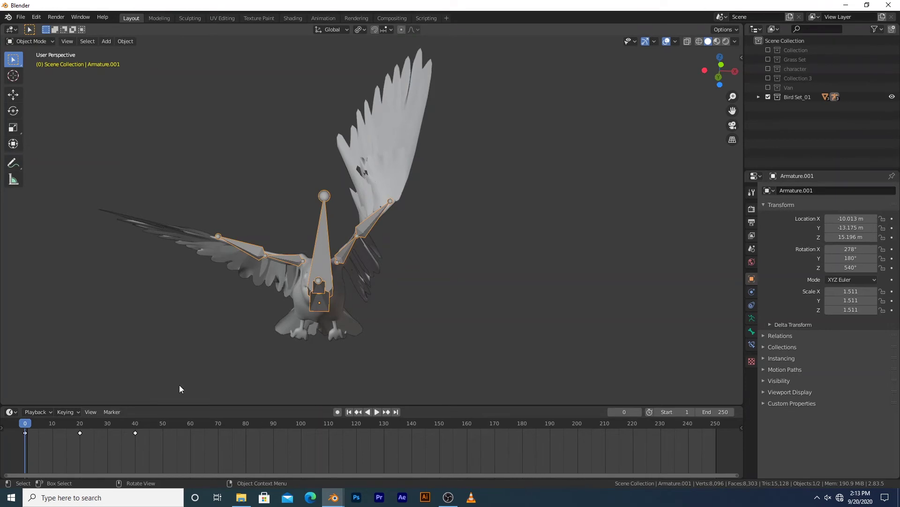
key(space)
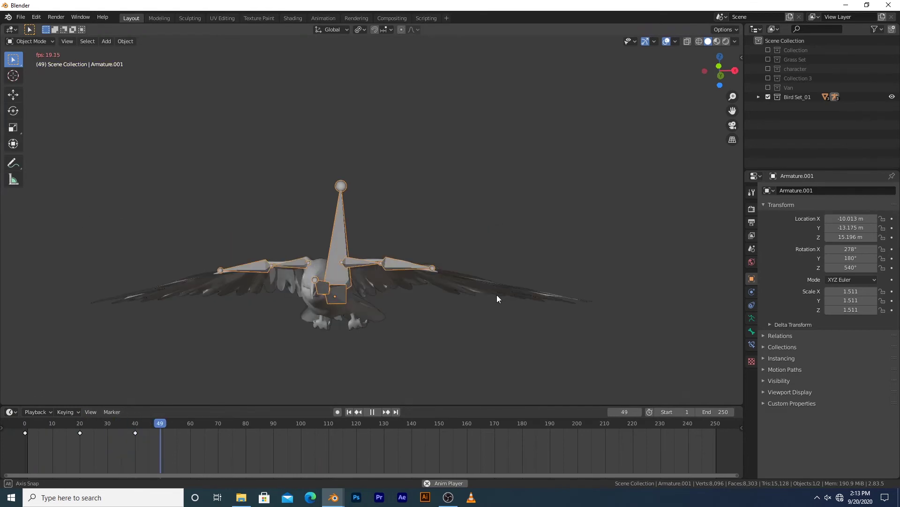
middle_drag(496, 295, 461, 347)
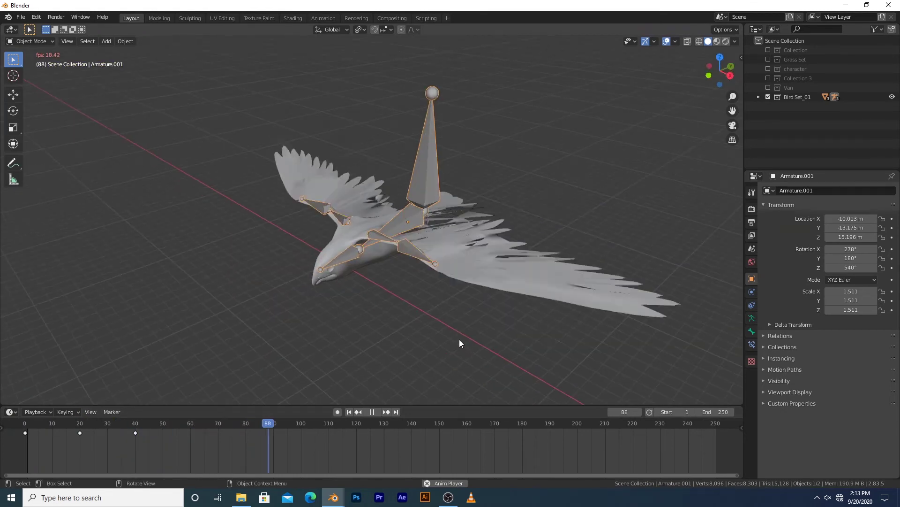
Unhide the falcon.001 and falcon.002 meshes under Armature.002 and Armature.003 in Bird Set_01, and view all three flapping birds from the front.
click(757, 97)
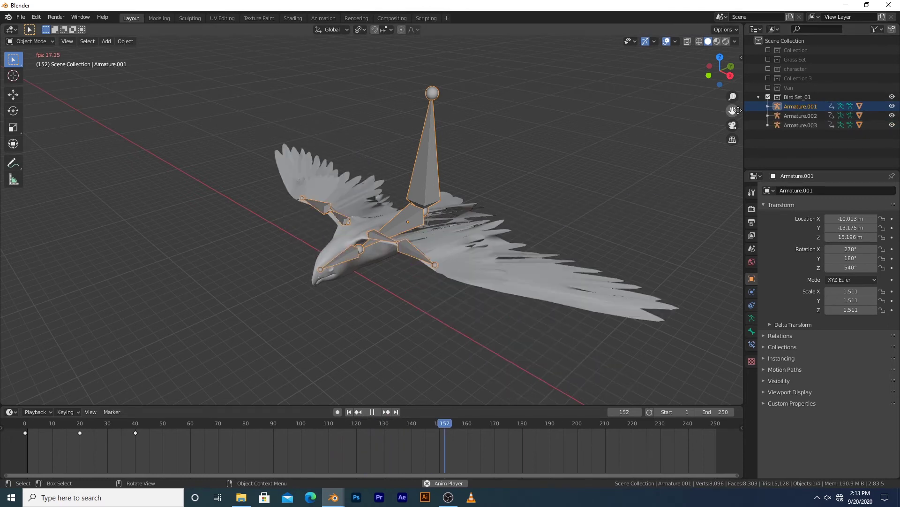
click(768, 116)
scroll(771, 136, down, 2)
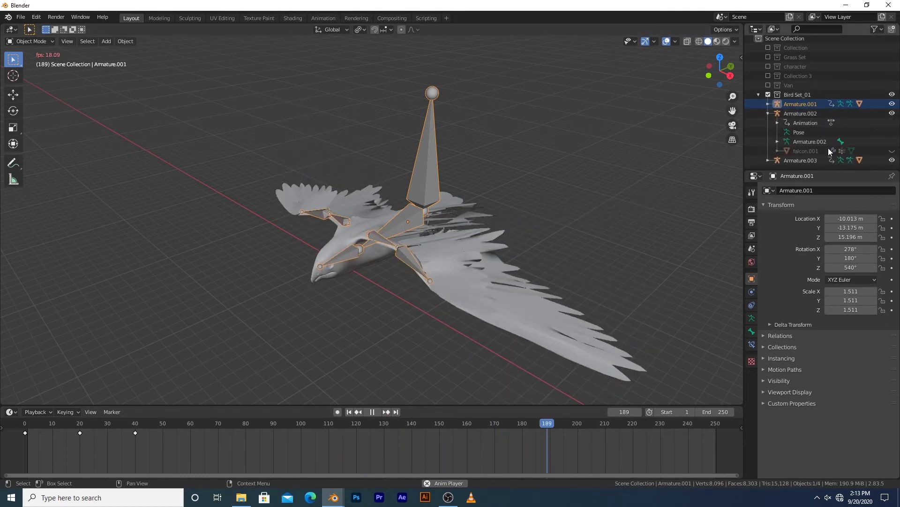
click(768, 114)
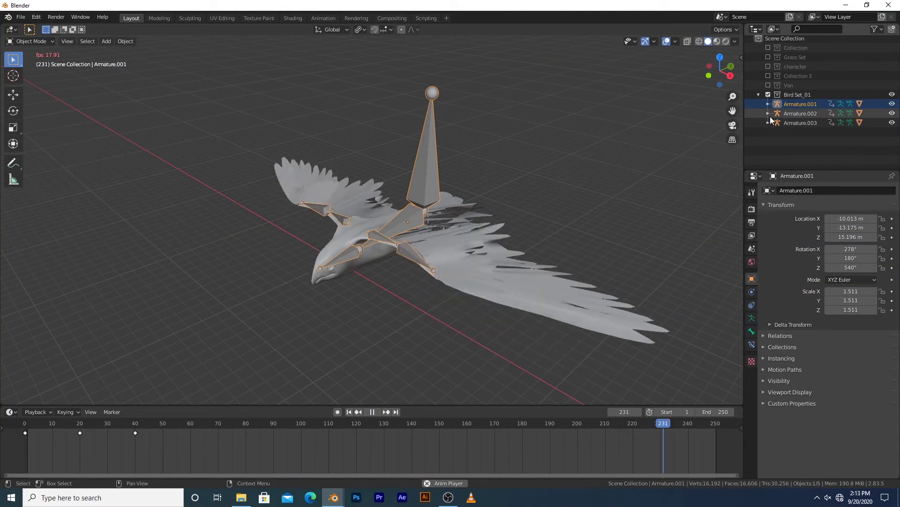
click(768, 123)
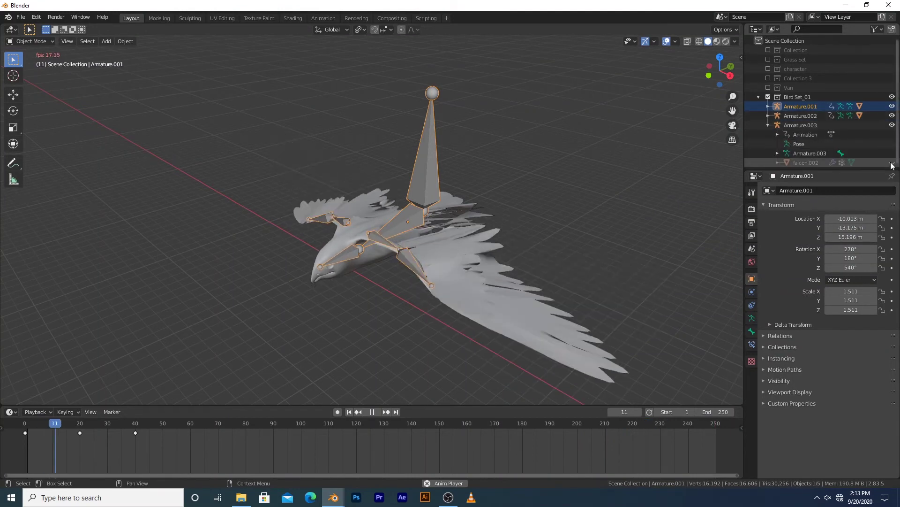
shift+middle_drag(580, 181, 444, 151)
scroll(394, 135, down, 3)
key(KP_1)
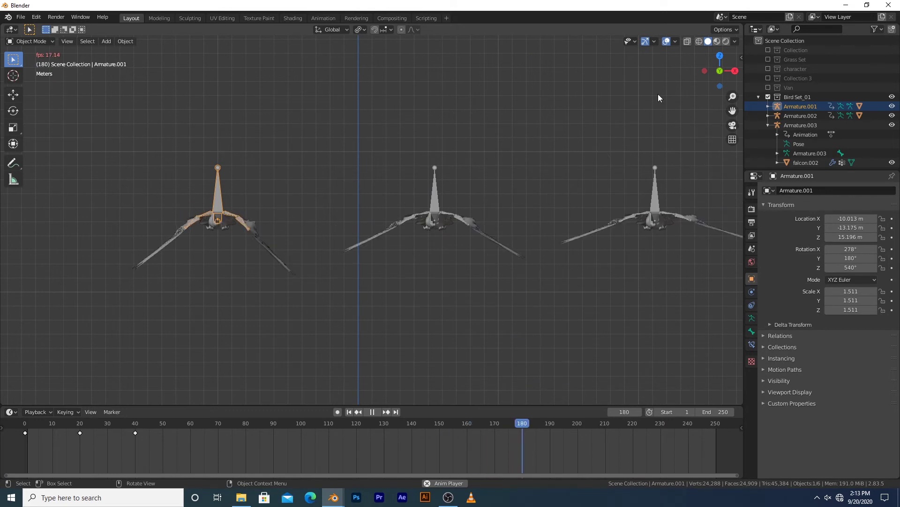
middle_drag(615, 159, 584, 183)
Re-enable the Collection, character, Collection 3 and Van collections and look at the scene through the camera.
key(z)
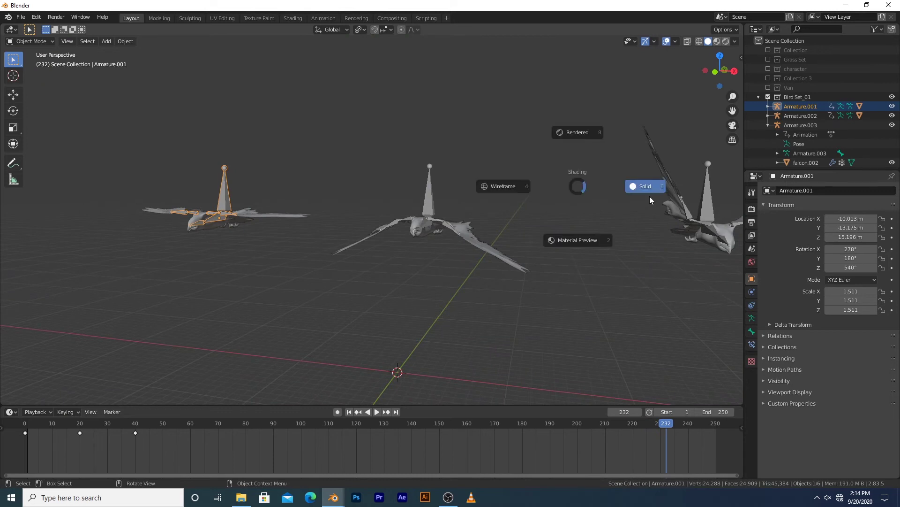
click(691, 170)
click(769, 50)
click(768, 87)
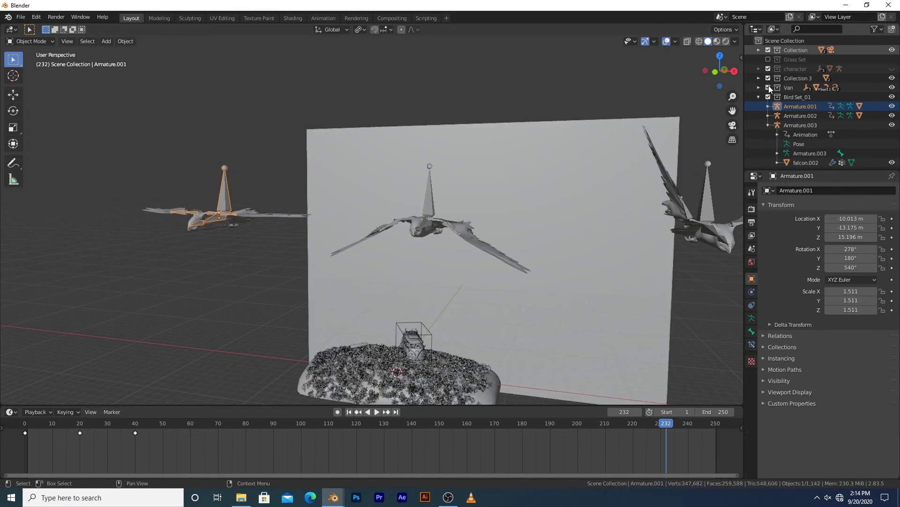
click(769, 79)
click(769, 69)
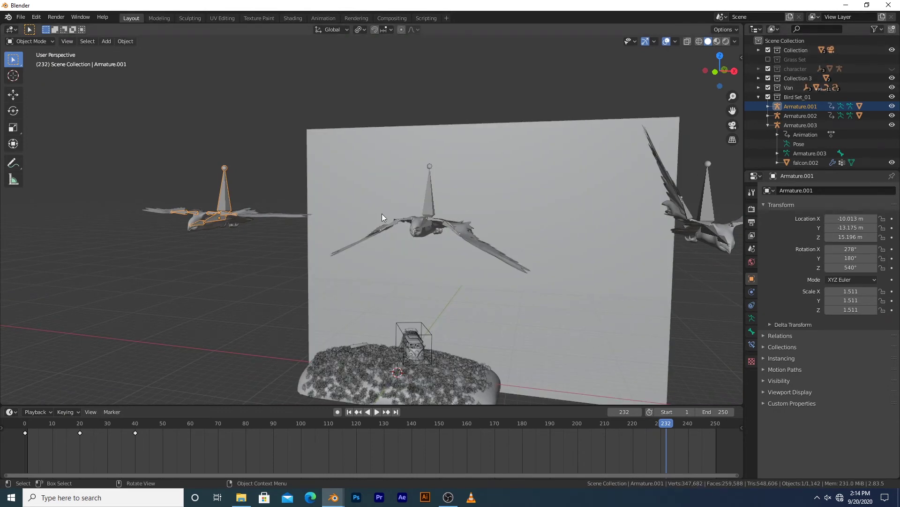
key(KP_0)
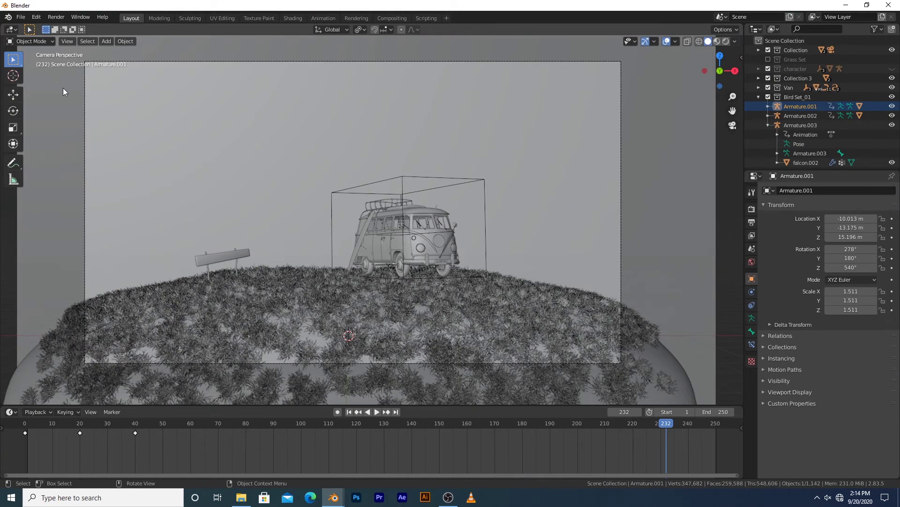
Place the 3D cursor on the backdrop near the upper edge of the camera frame and add a plane there.
click(13, 75)
click(321, 76)
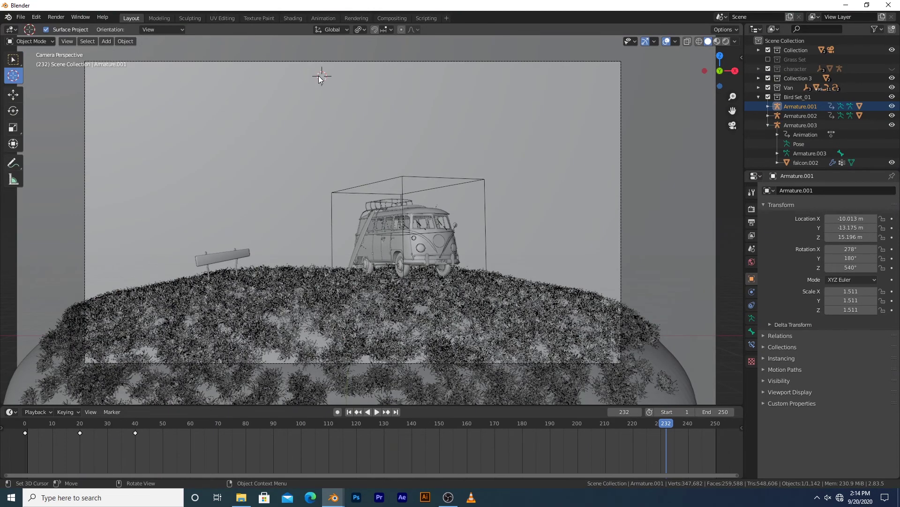
key(shift+a)
mouse_move(263, 118)
click(304, 118)
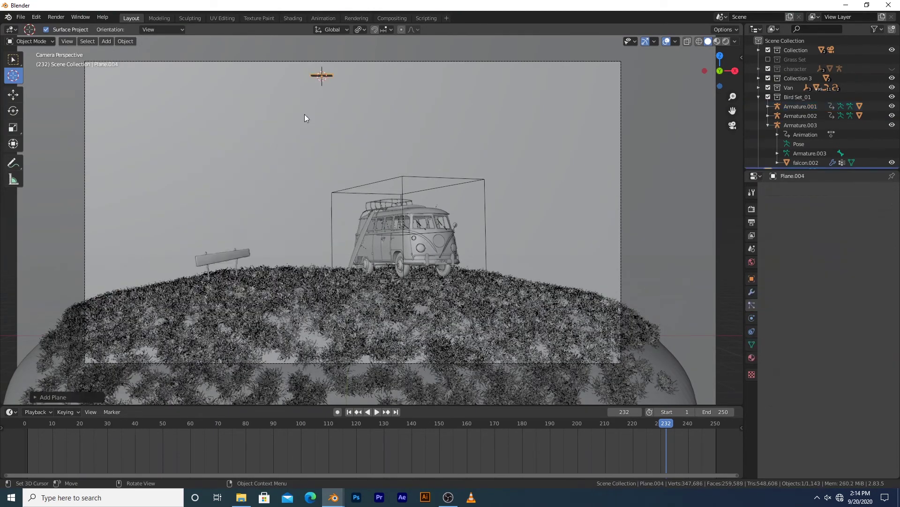
Scale the new plane up until it extends beyond the width of the camera frame.
key(w)
key(s)
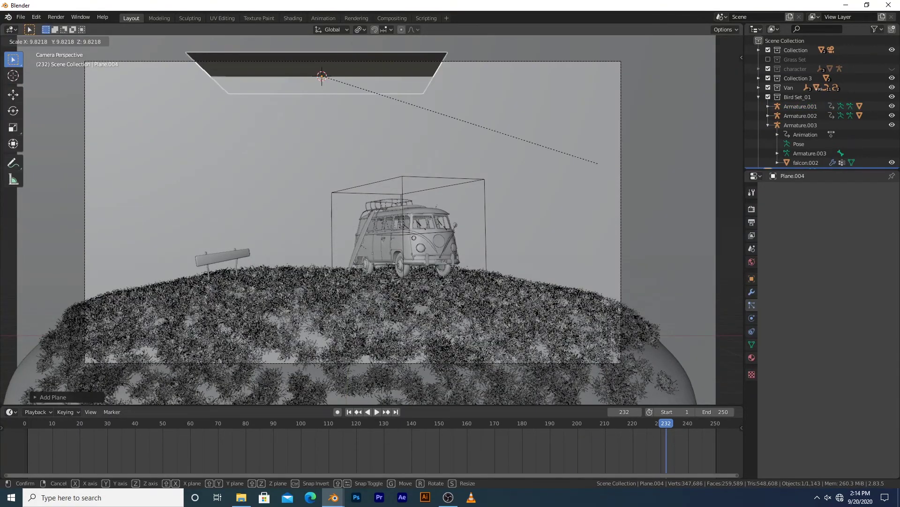
click(177, 288)
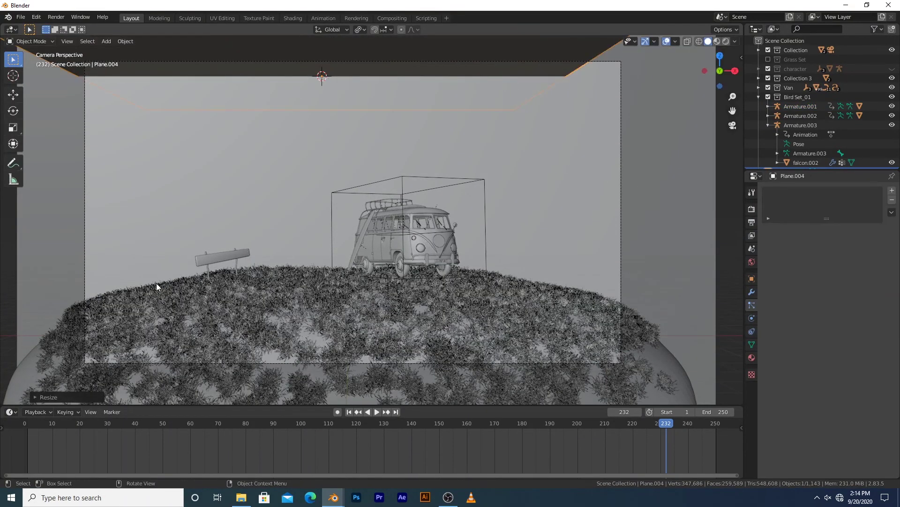
In a wireframe view from above, move the plane forward so it lies between the backdrop and the grassy mound.
key(KP_7)
scroll(196, 265, down, 5)
shift+middle_drag(266, 175, 284, 353)
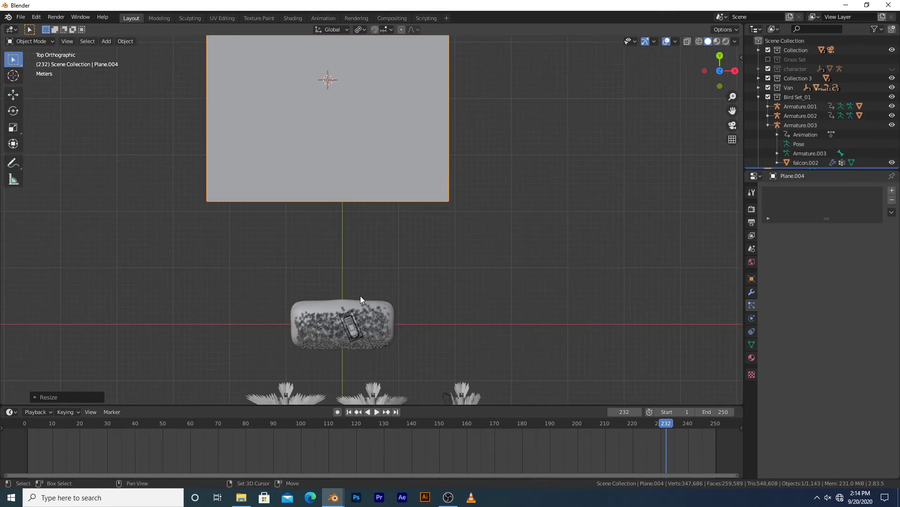
scroll(361, 295, down, 3)
key(z)
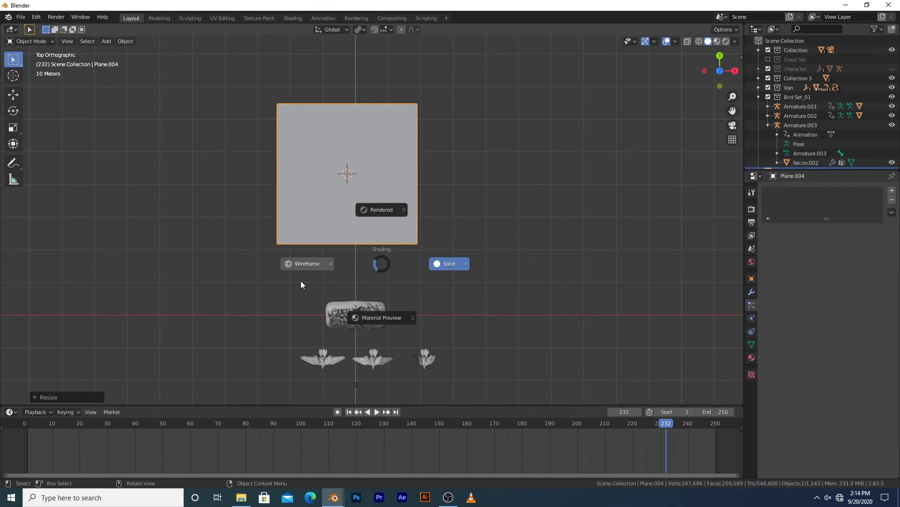
click(301, 284)
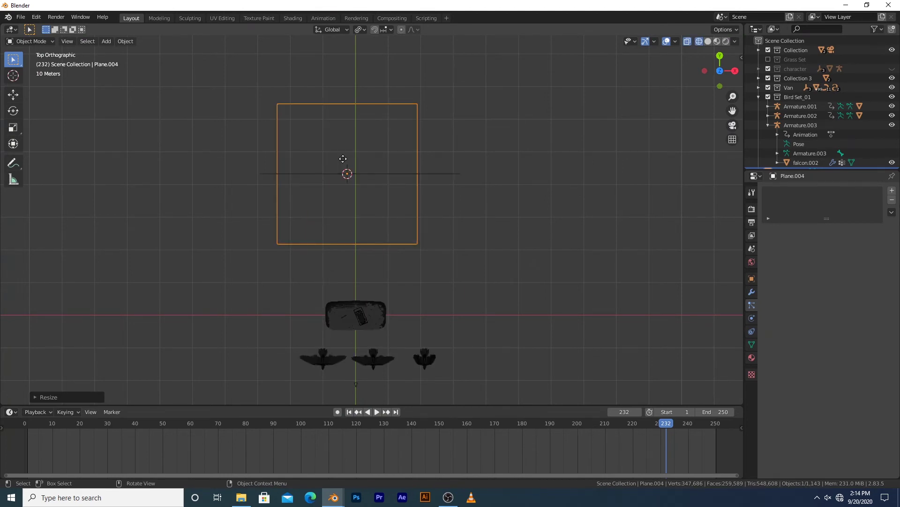
key(g)
click(352, 233)
key(s)
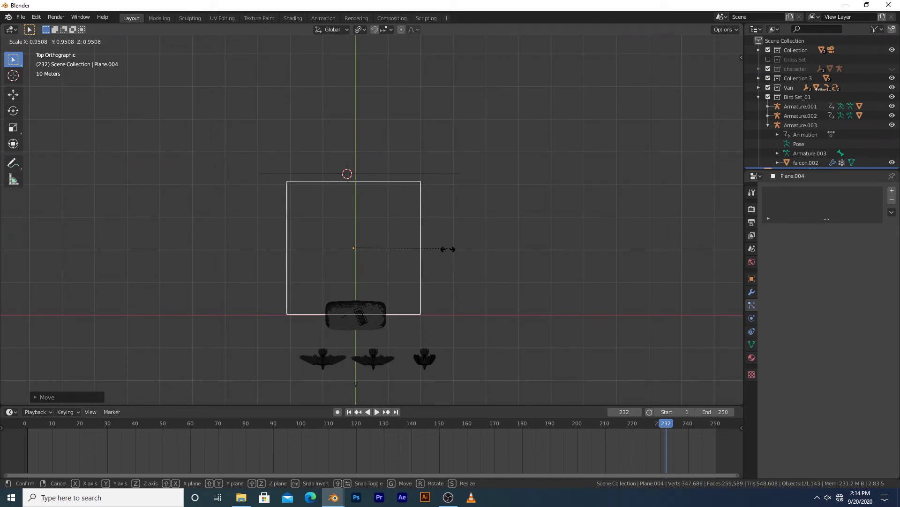
key(Escape)
key(KP_0)
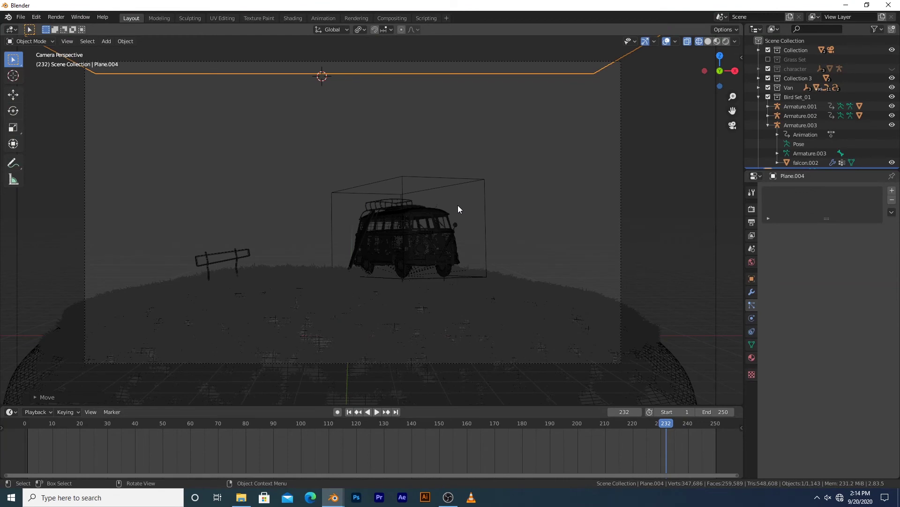
Scale the plane along the global Y axis to about two-thirds of its depth.
key(KP_7)
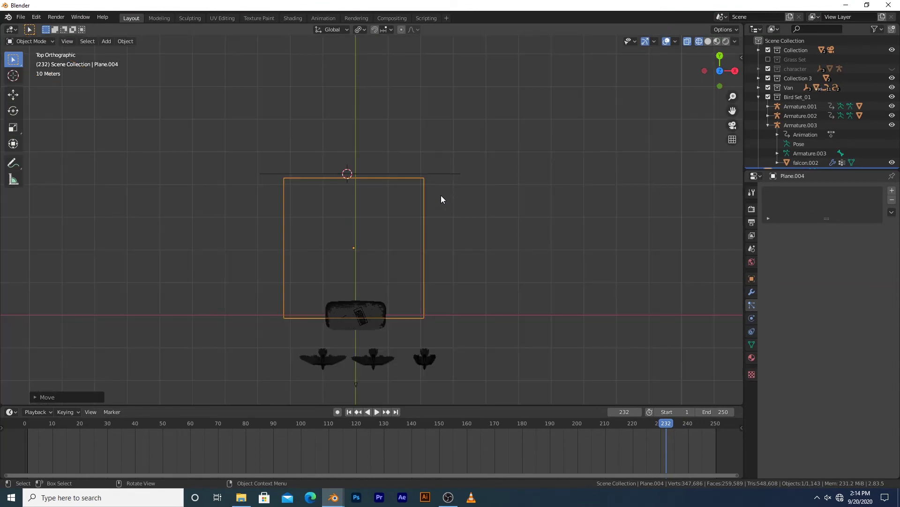
key(s)
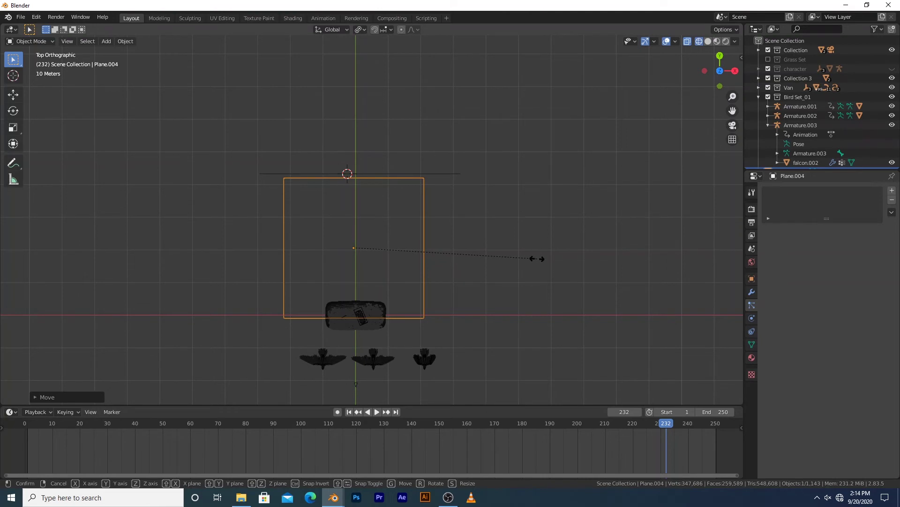
key(y)
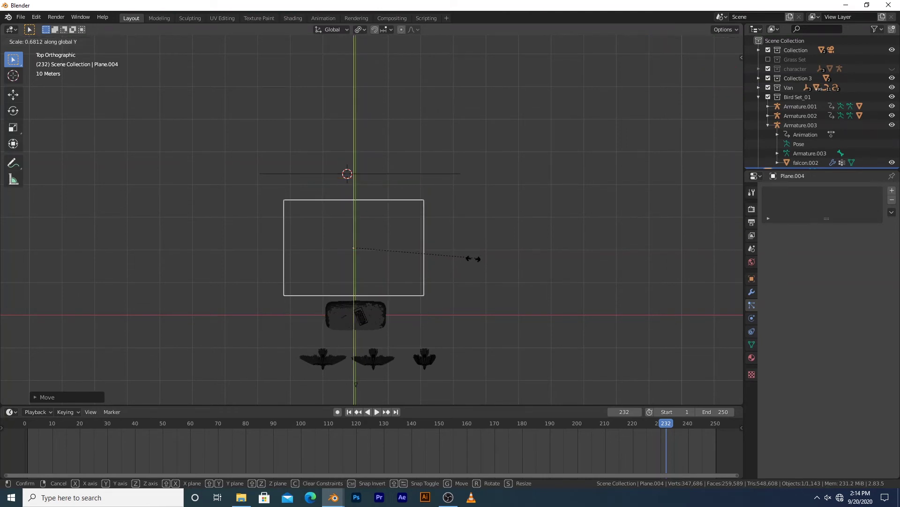
click(484, 263)
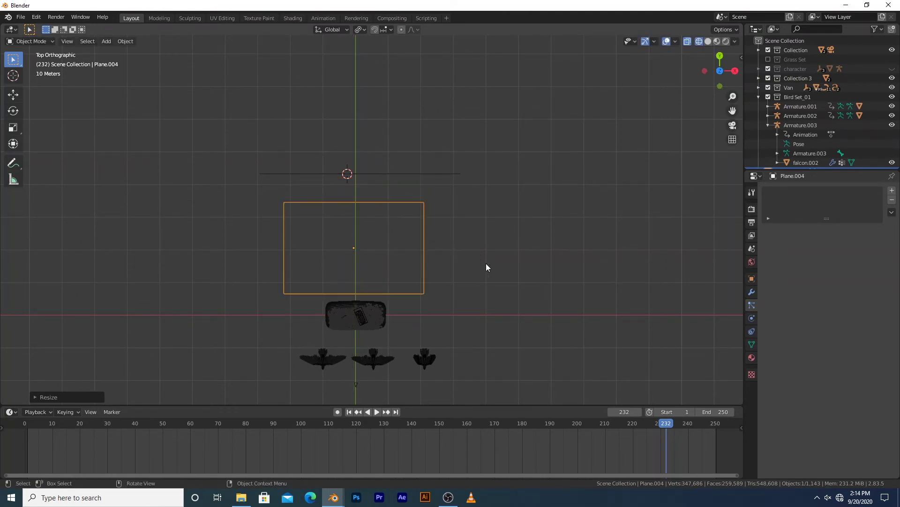
middle_drag(486, 263, 504, 173)
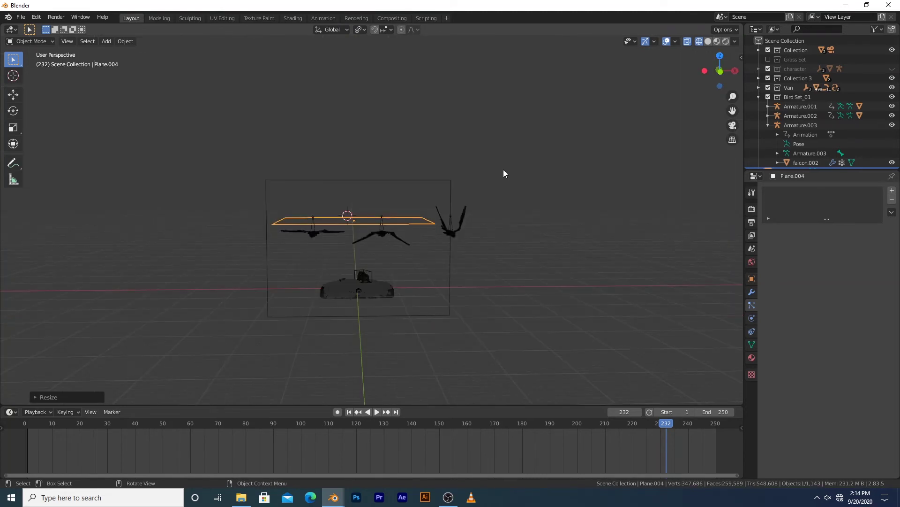
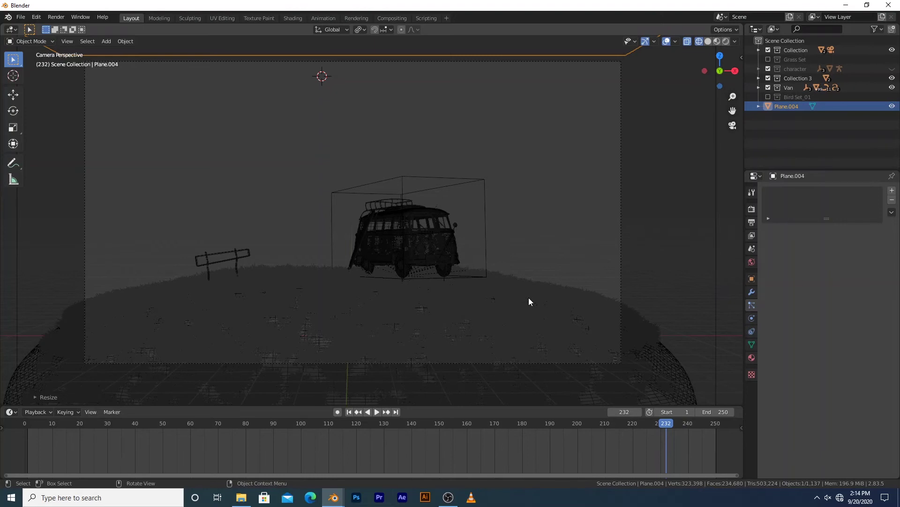
Add an emitter particle system to Plane.004 and set its particle number to 150.
right_click(411, 307)
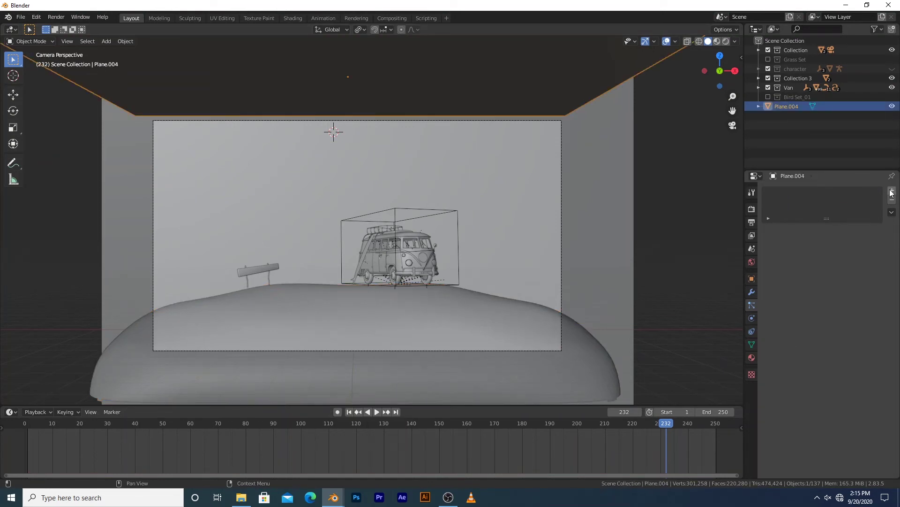
click(891, 192)
double_click(851, 274)
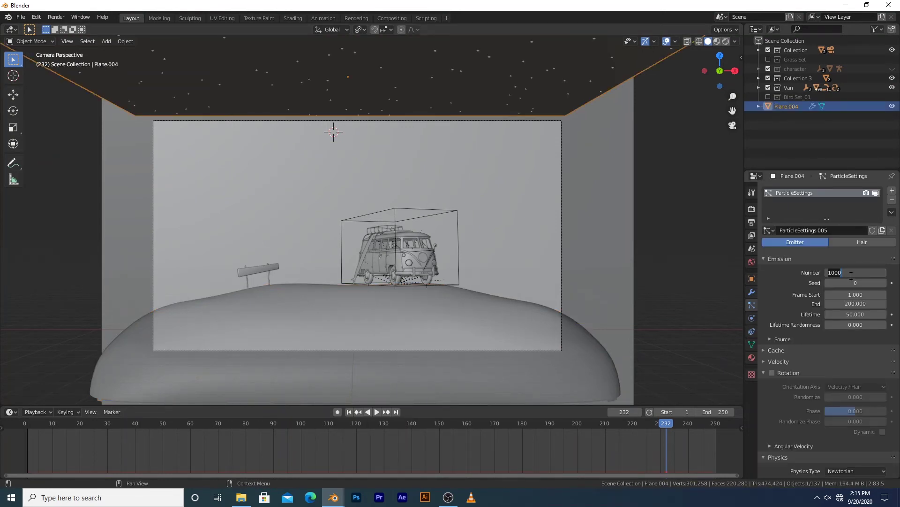
text(150)
key(Return)
Set the particle emission's end frame to 1 and enter 9999999 for the particle lifetime.
double_click(855, 295)
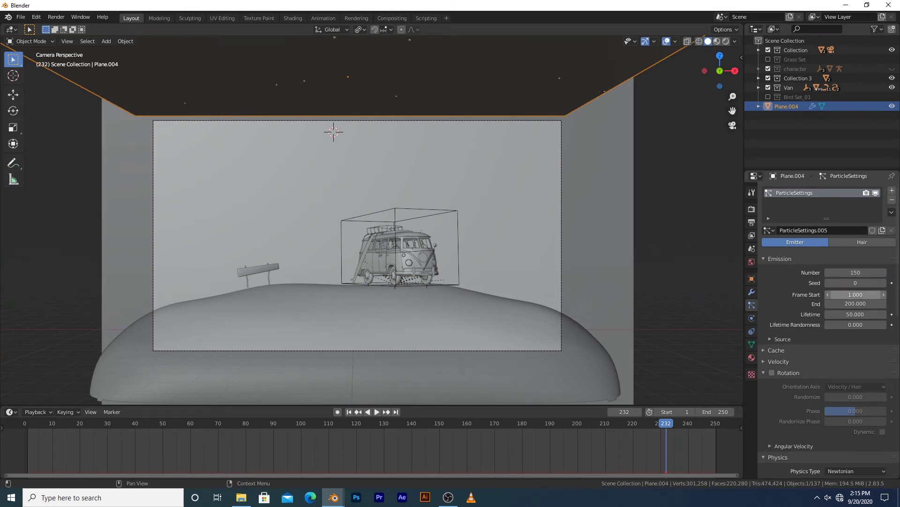
double_click(862, 304)
text(1)
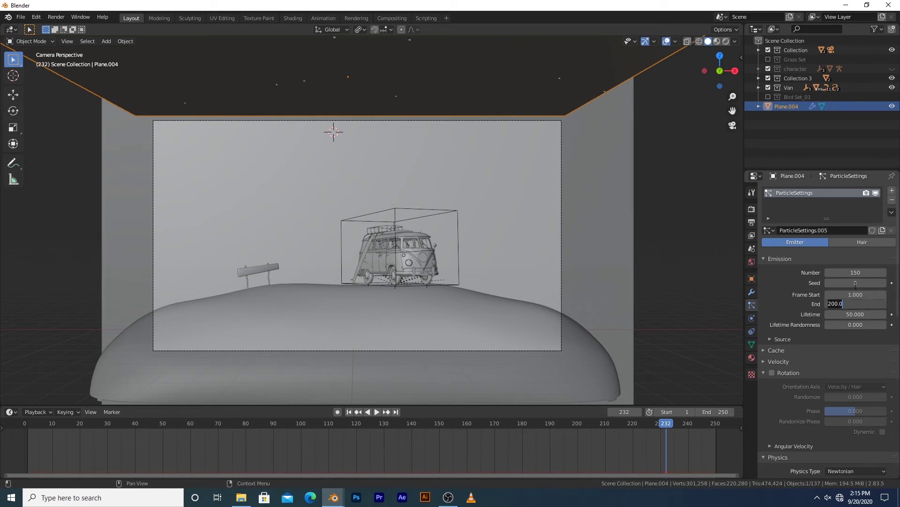
key(Return)
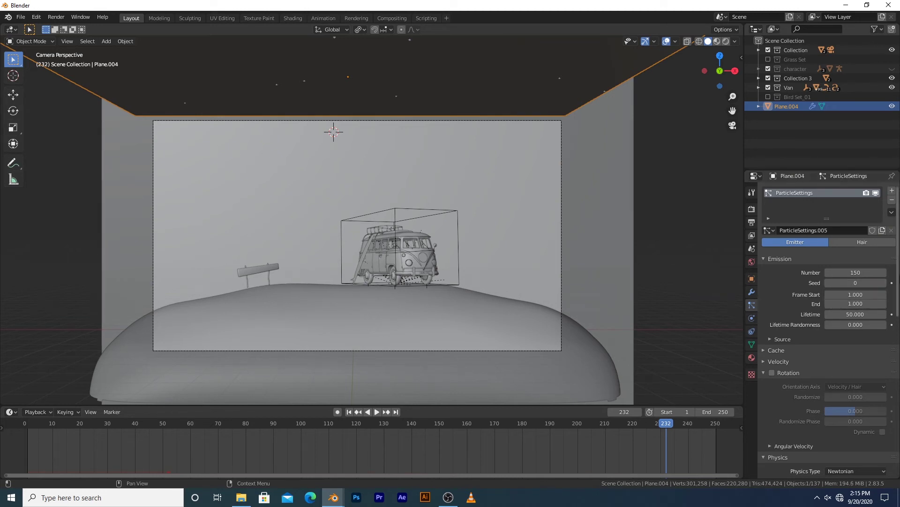
double_click(848, 314)
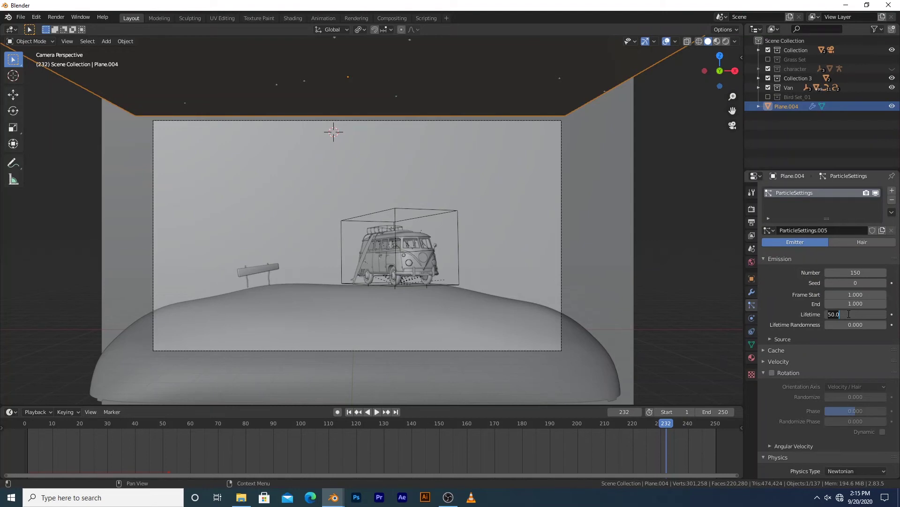
text(9999999)
key(Return)
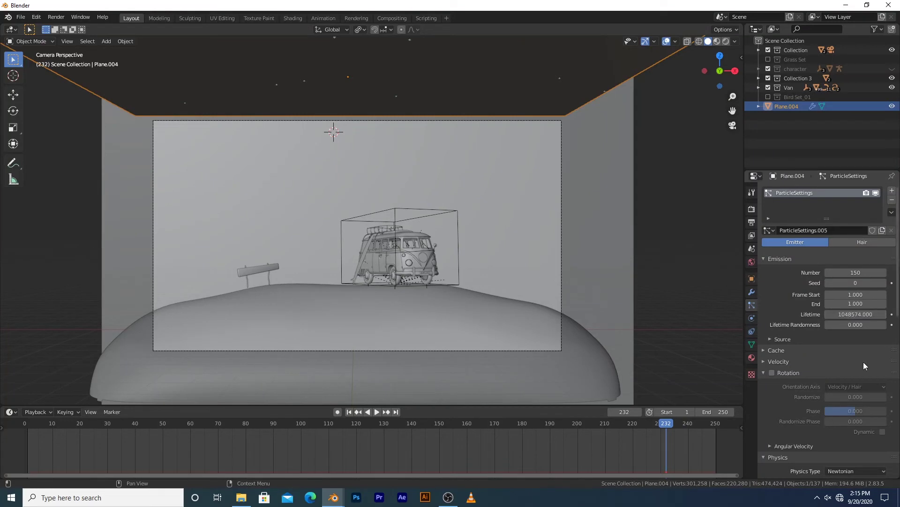
scroll(863, 362, down, 20)
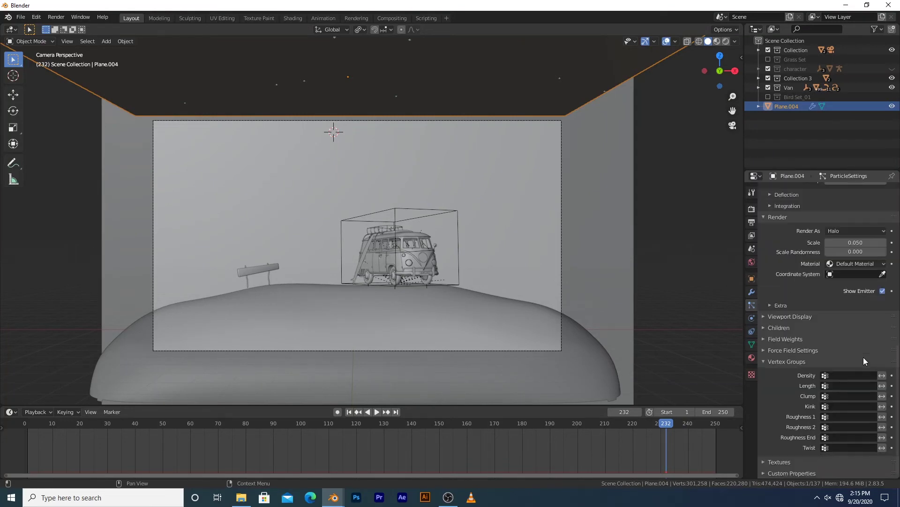
Set the physics type of Plane.004's particle system to Boids.
scroll(860, 355, up, 5)
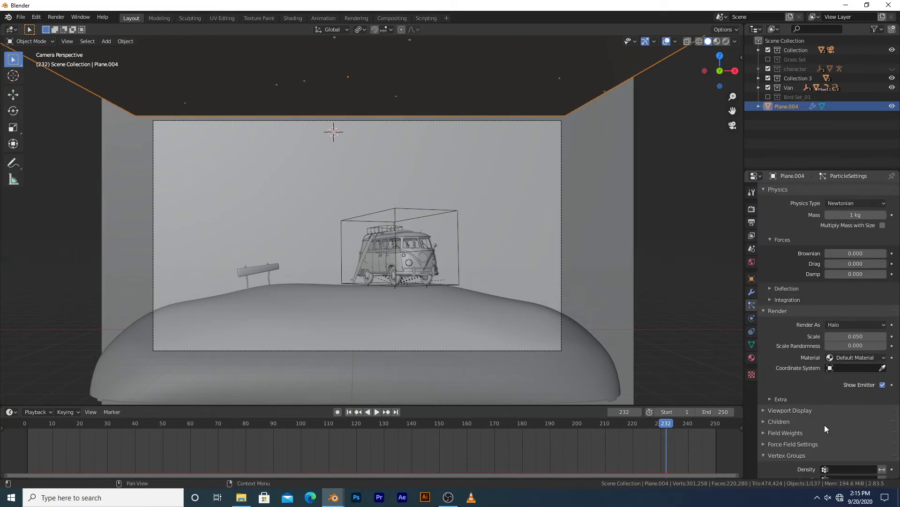
scroll(825, 424, up, 5)
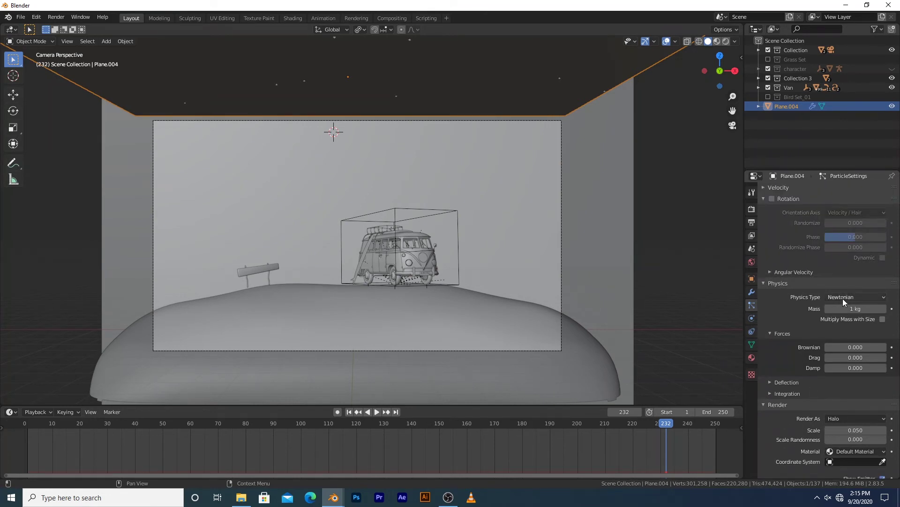
click(840, 297)
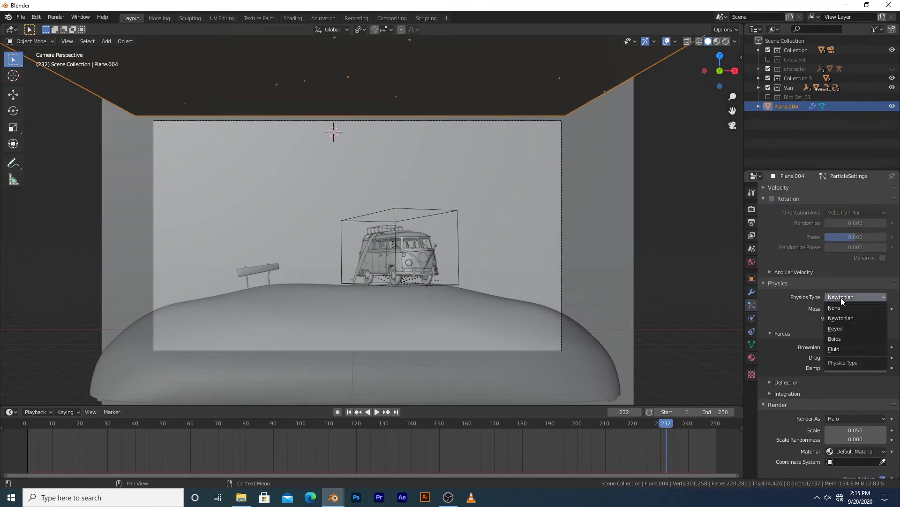
click(850, 339)
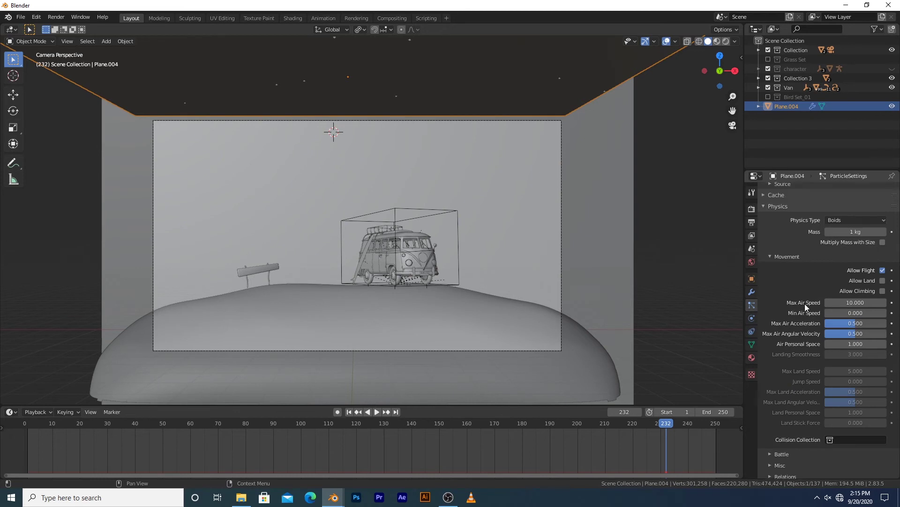
scroll(805, 302, up, 7)
click(784, 339)
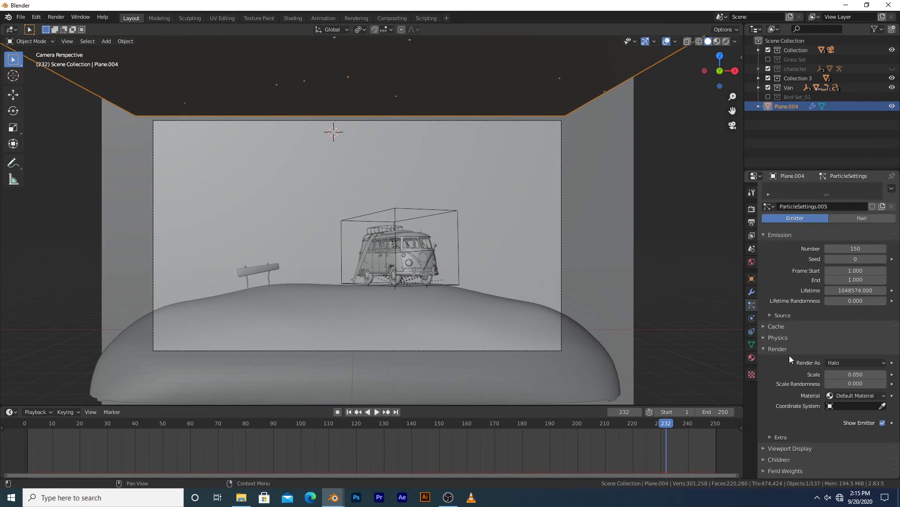
click(781, 338)
click(833, 350)
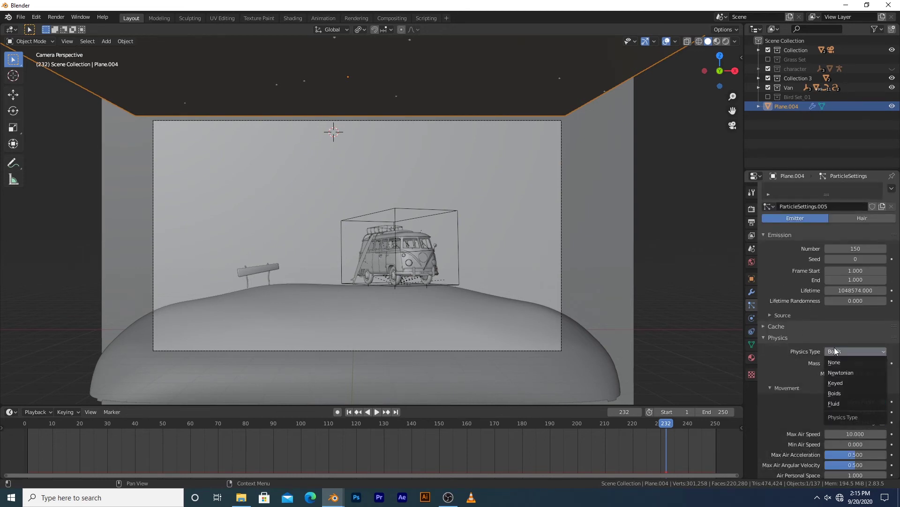
click(851, 393)
scroll(828, 374, down, 1)
scroll(584, 223, down, 2)
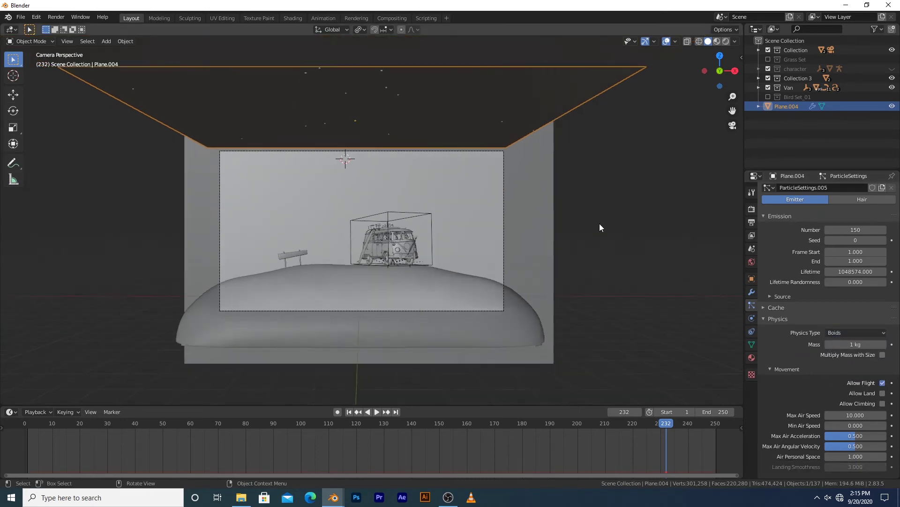
Play the animation while viewing the plane from above to check the boid particles' movement, and return to the first frame.
middle_drag(489, 204, 276, 338)
key(space)
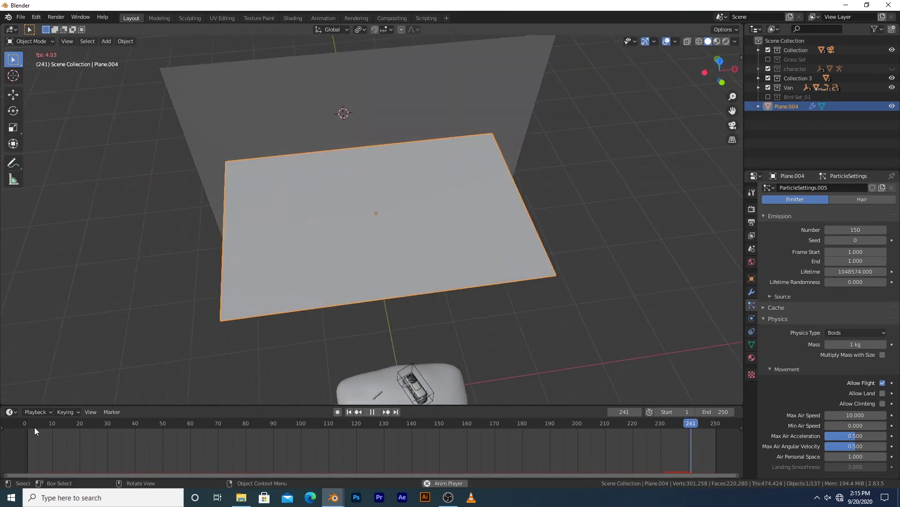
key(space)
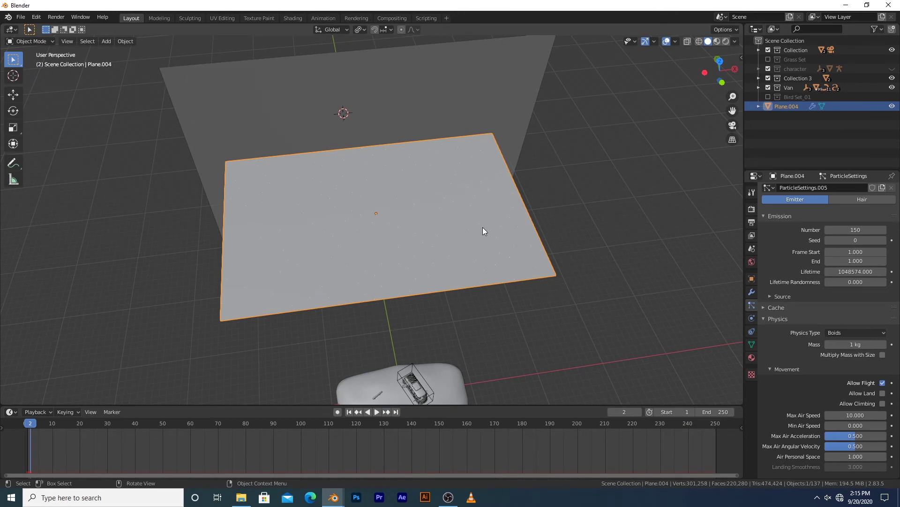
scroll(482, 230, up, 4)
middle_drag(488, 233, 500, 231)
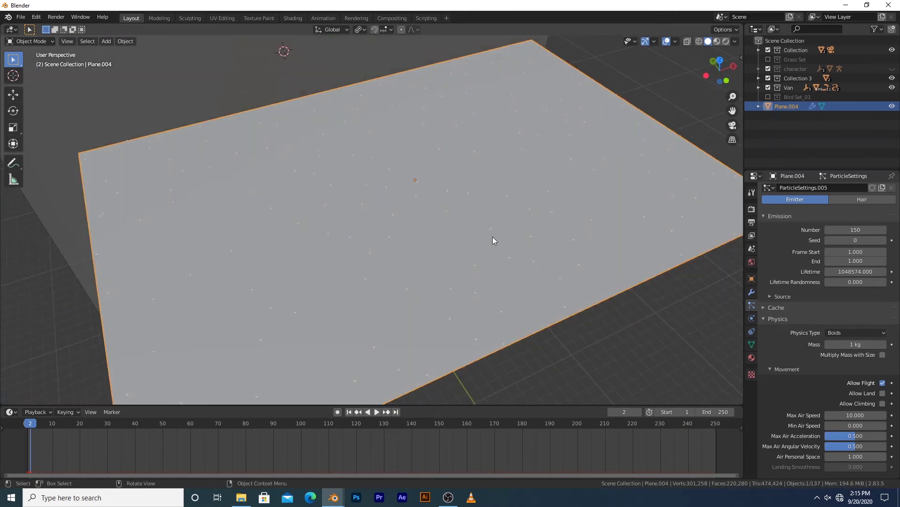
key(space)
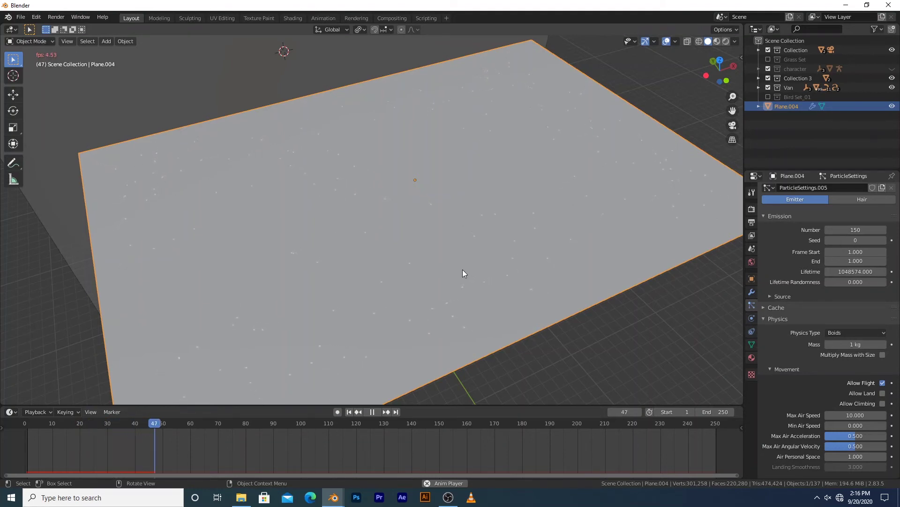
key(space)
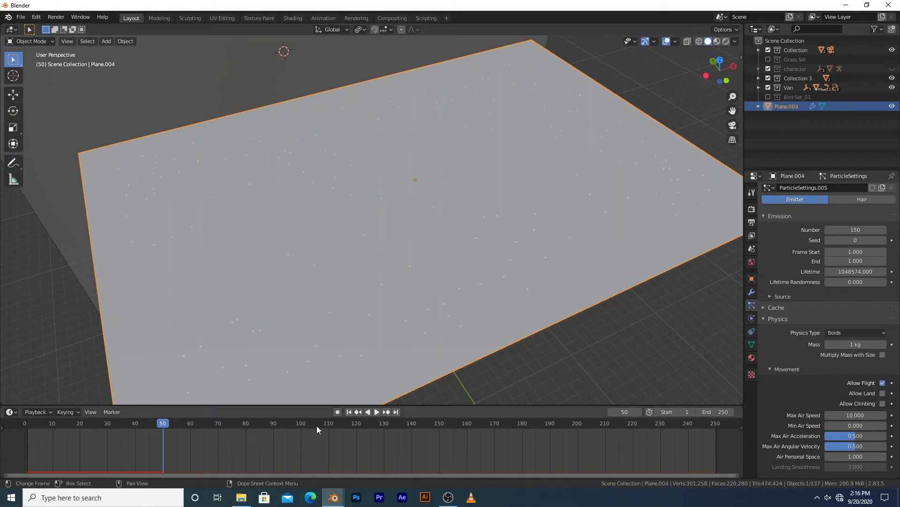
click(349, 411)
Render the particles as a collection, using Bird Set_01 as the instance collection.
mouse_move(364, 285)
middle_down()
mouse_move(348, 269)
mouse_move(364, 273)
middle_up()
scroll(795, 299, down, 8)
scroll(797, 299, down, 8)
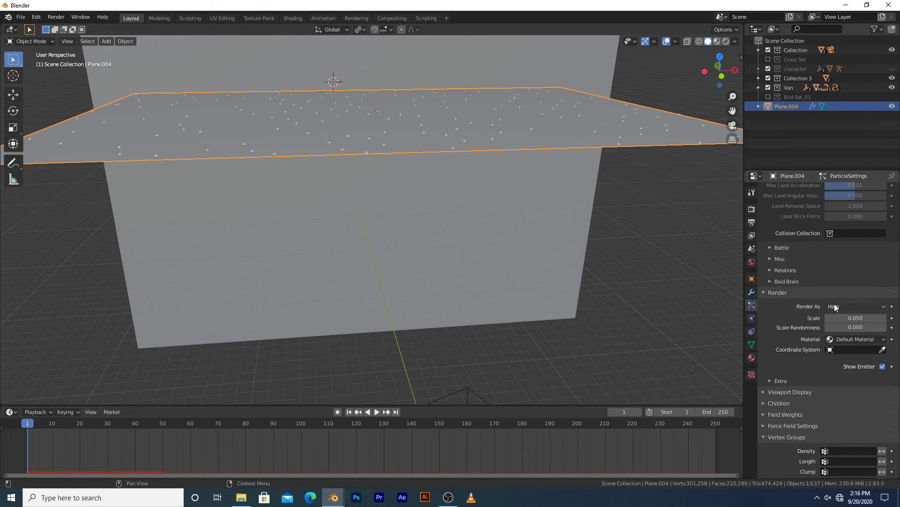
click(835, 306)
click(848, 370)
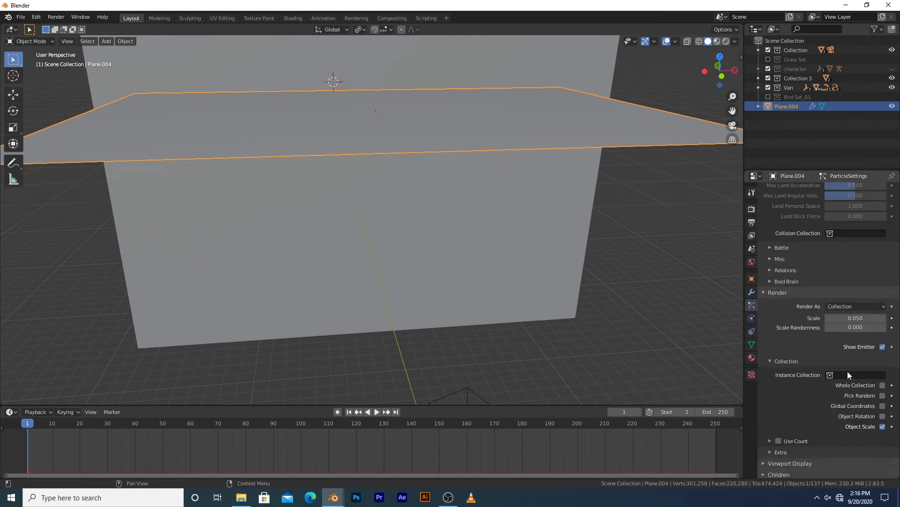
click(854, 373)
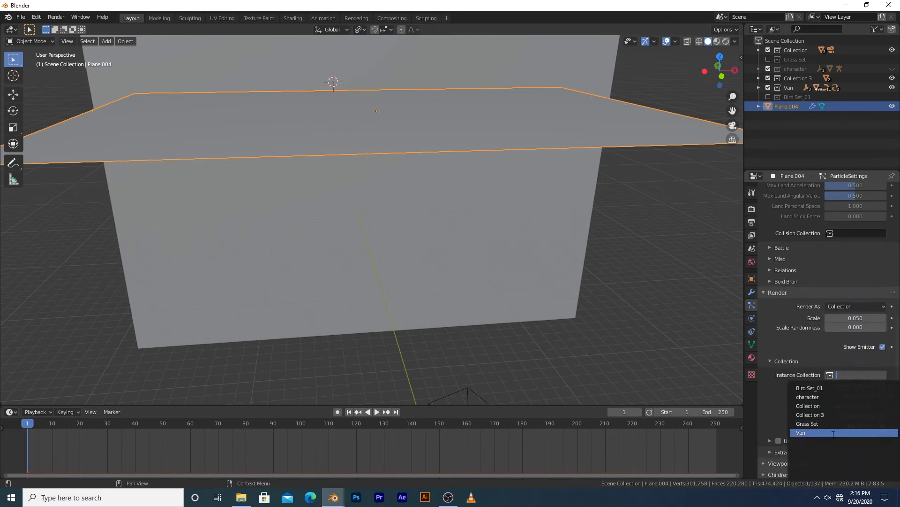
click(829, 390)
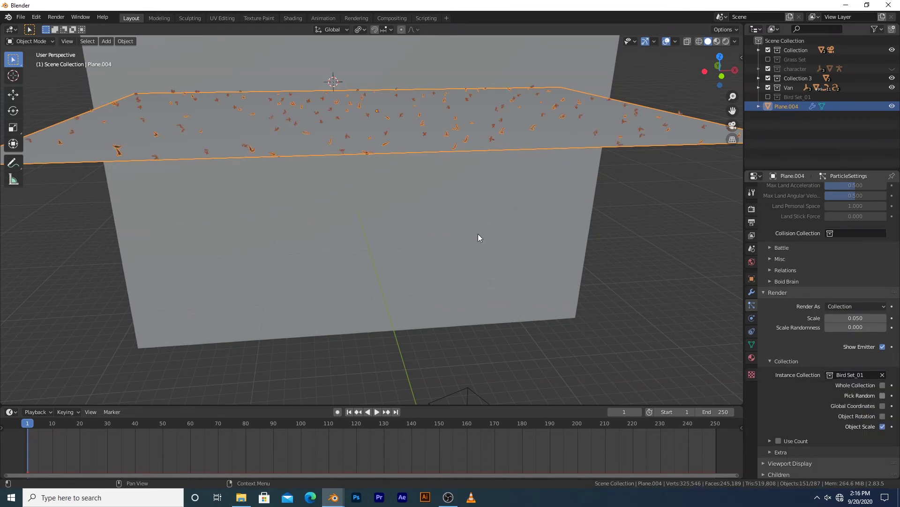
Play the animation in the front orthographic view to check how the birds move above the mound and van.
scroll(466, 218, down, 1)
key(KP_1)
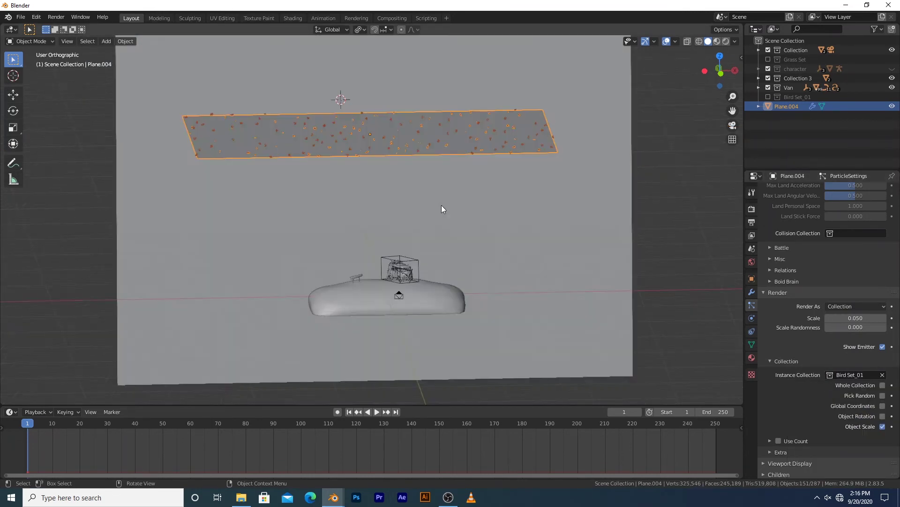
scroll(457, 123, up, 3)
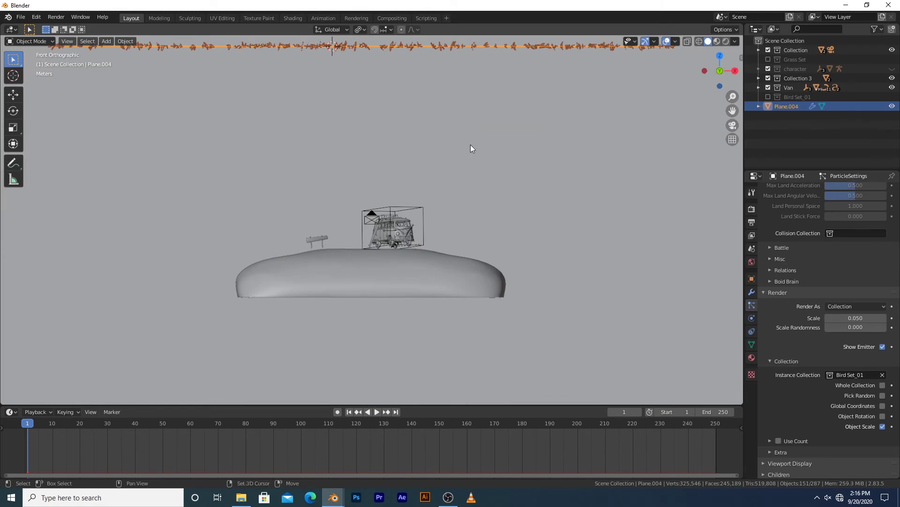
shift+middle_drag(471, 145, 473, 193)
key(space)
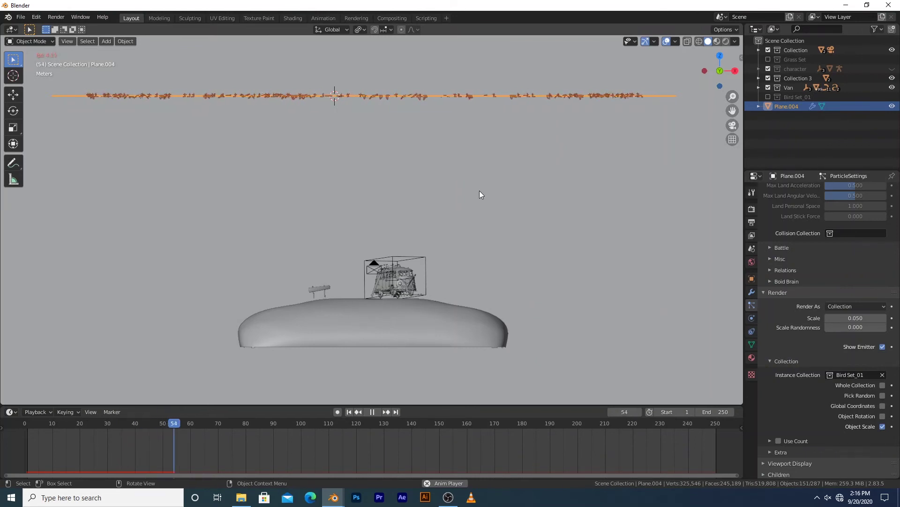
key(space)
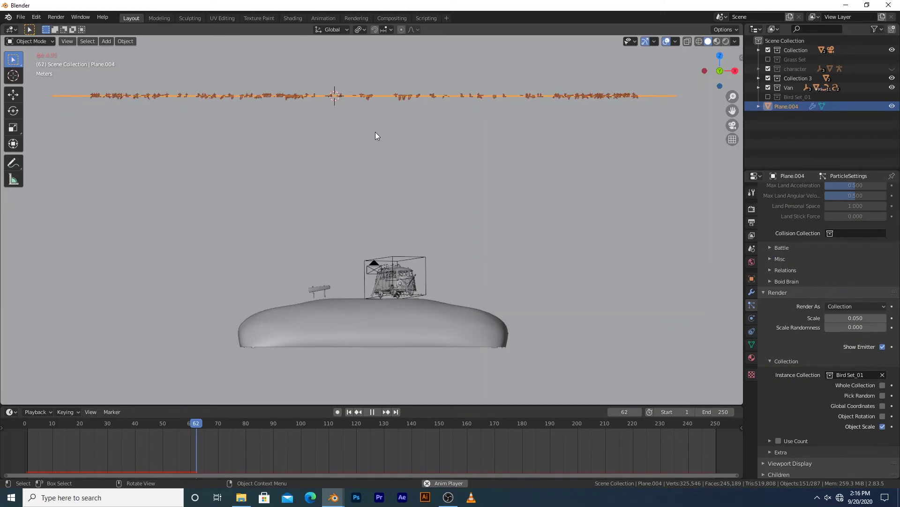
Exclude Collection, character, Collection 3 and Van from the view layer so only the emitter plane is left.
click(768, 50)
click(769, 69)
click(768, 78)
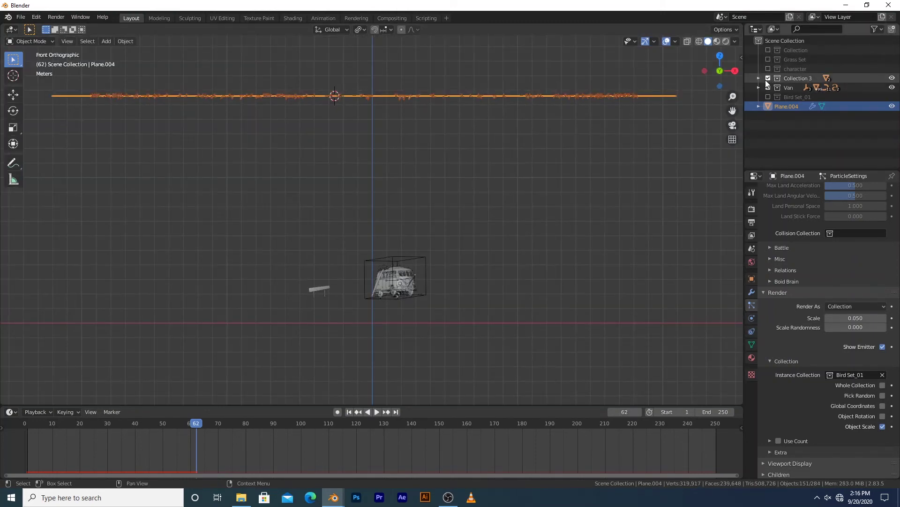
click(768, 88)
Play the isolated bird animation and examine how the birds group across the plane from a raised angle.
key(space)
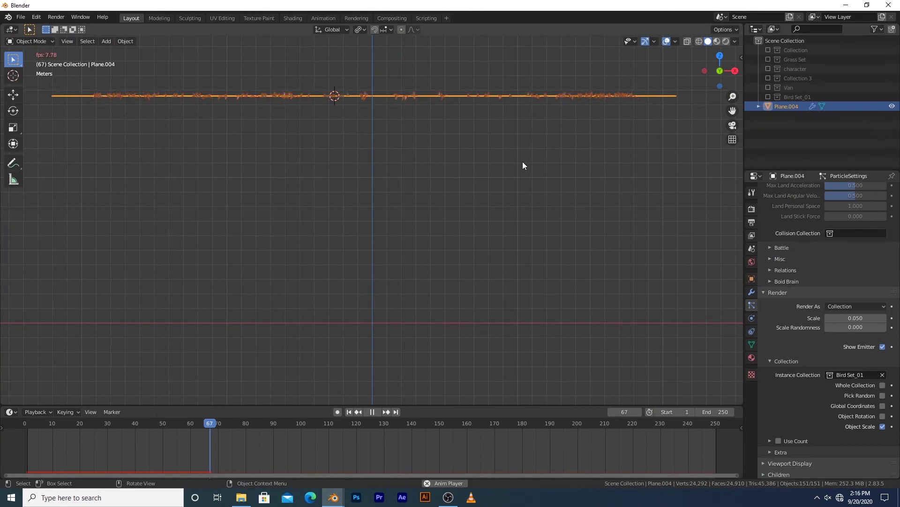
mouse_move(498, 149)
middle_down()
mouse_move(492, 162)
mouse_move(508, 165)
middle_up()
scroll(514, 170, up, 2)
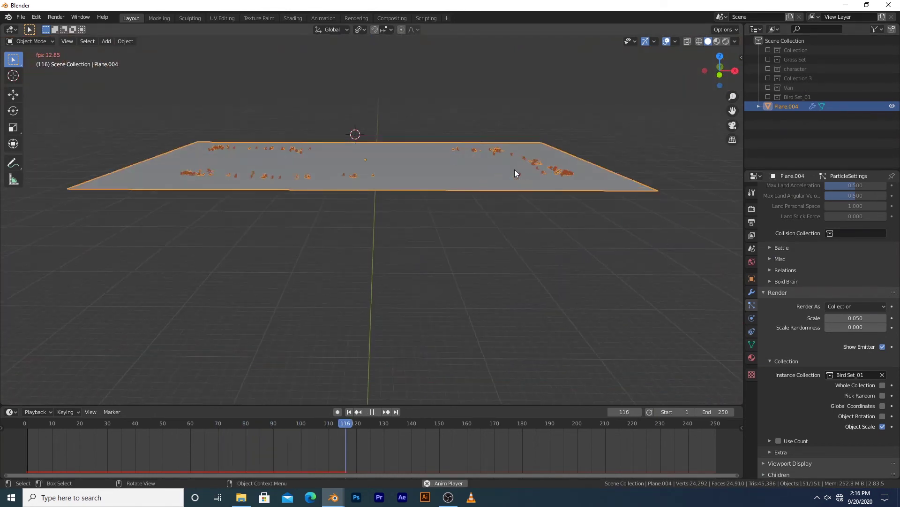
middle_drag(488, 210, 504, 230)
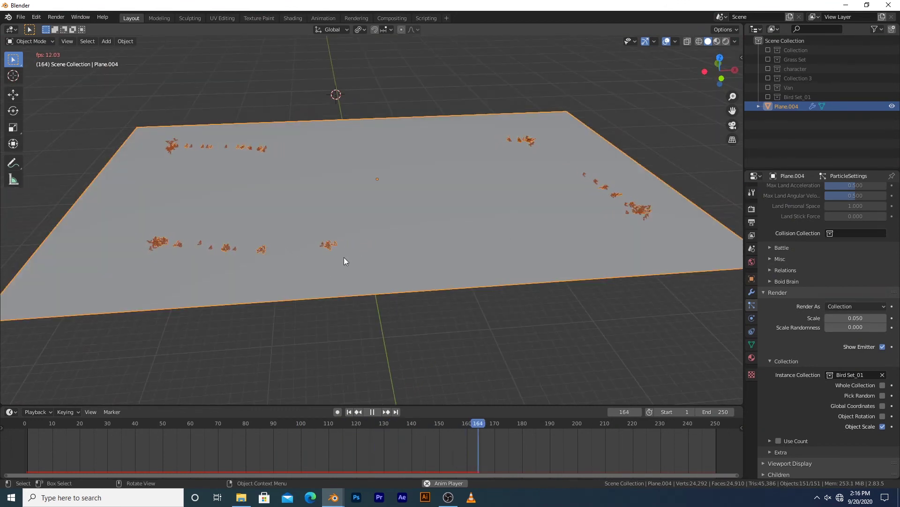
key(space)
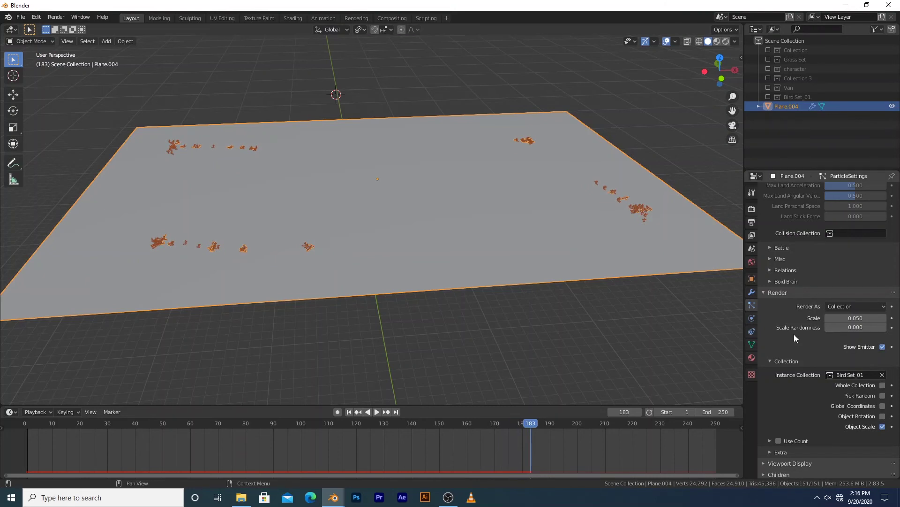
Set the Air Personal Space of the boid movement to 6.7.
scroll(801, 308, up, 13)
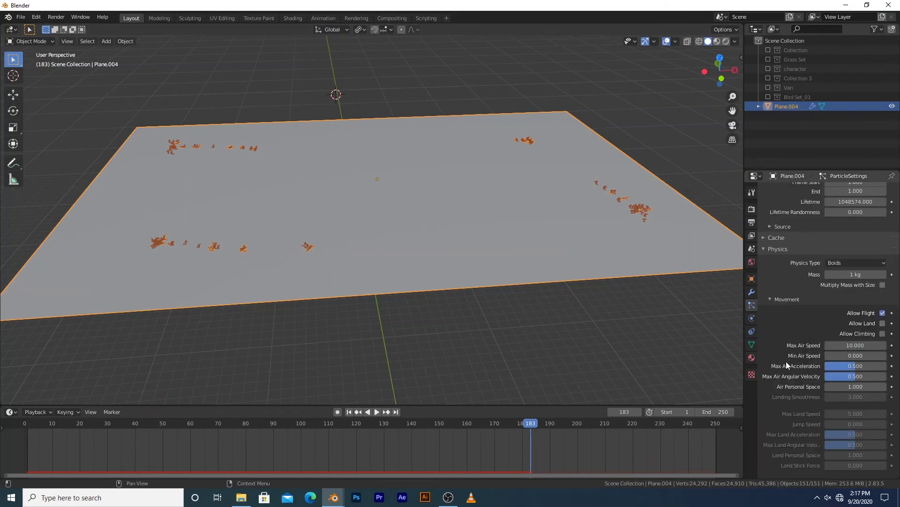
scroll(781, 366, down, 6)
scroll(779, 369, up, 4)
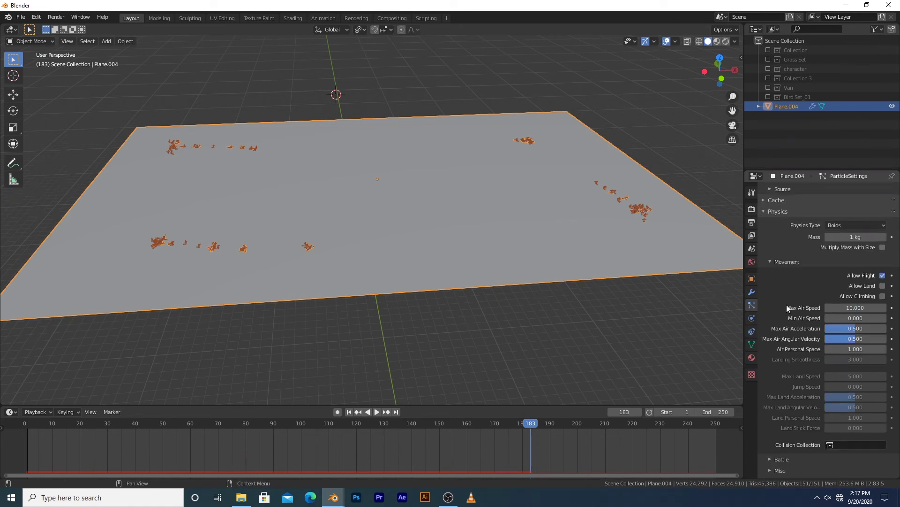
scroll(786, 305, down, 1)
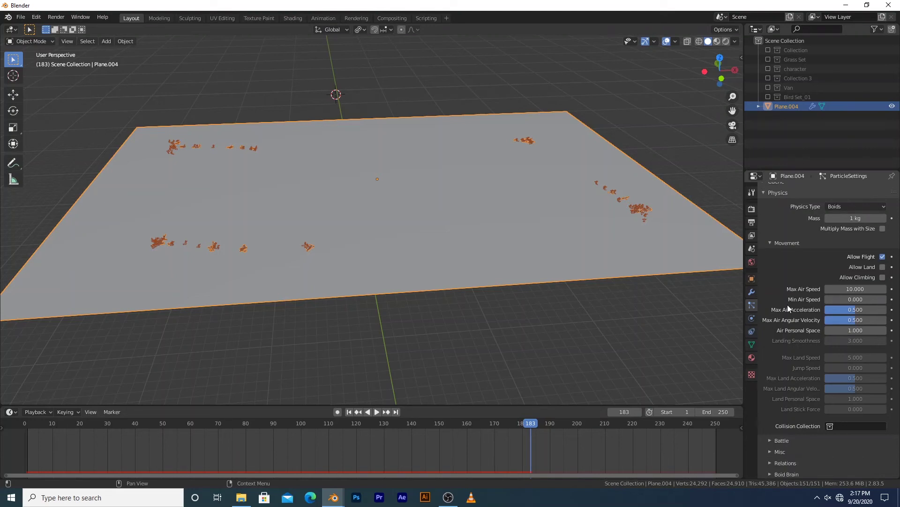
click(859, 331)
text(0.7)
key(Return)
click(866, 326)
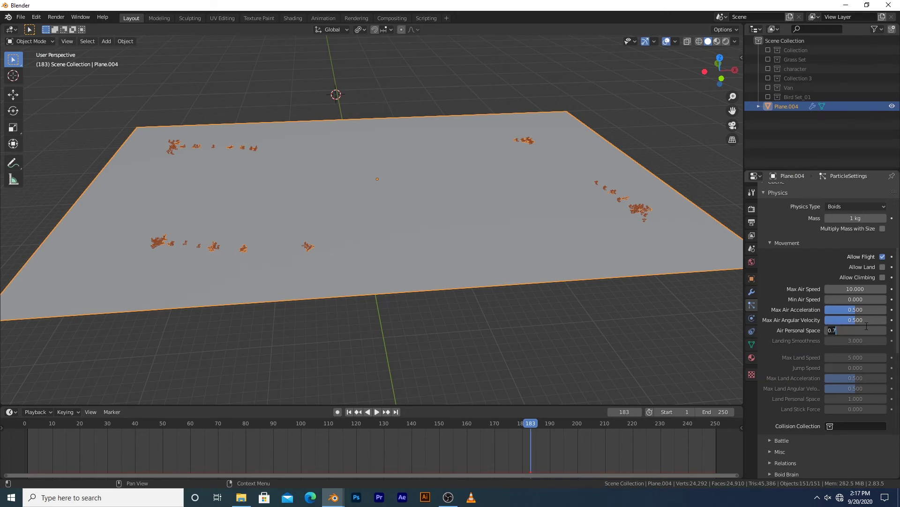
key(Return)
Set the boids' Min Air Speed to 0.2 and Max Air Angular Velocity to about 0.149.
click(862, 298)
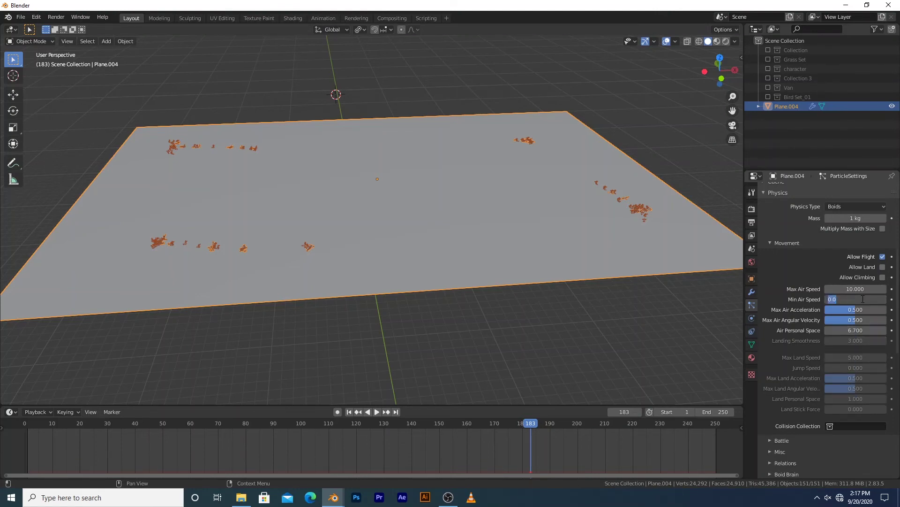
text(0.2)
key(Return)
drag(856, 320, 834, 320)
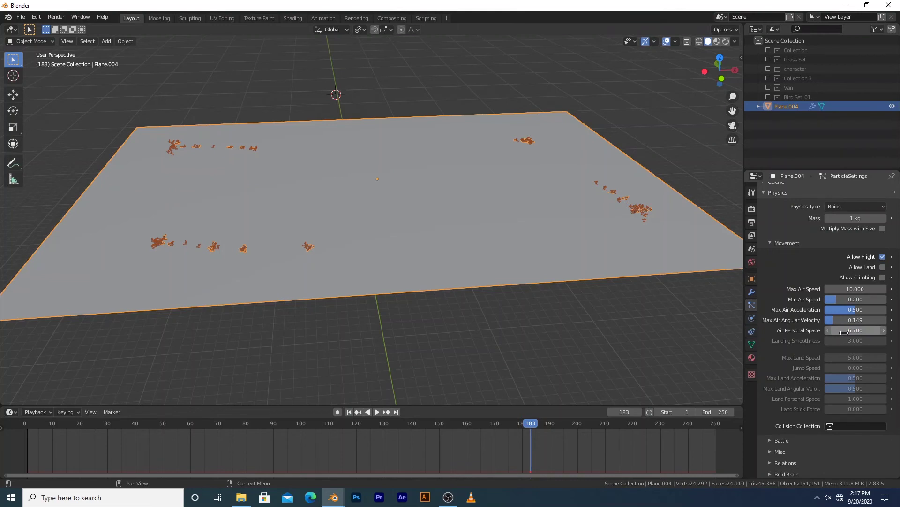
Set the rendered birds' Scale Randomness to about 0.276 and play the animation.
scroll(774, 431, down, 10)
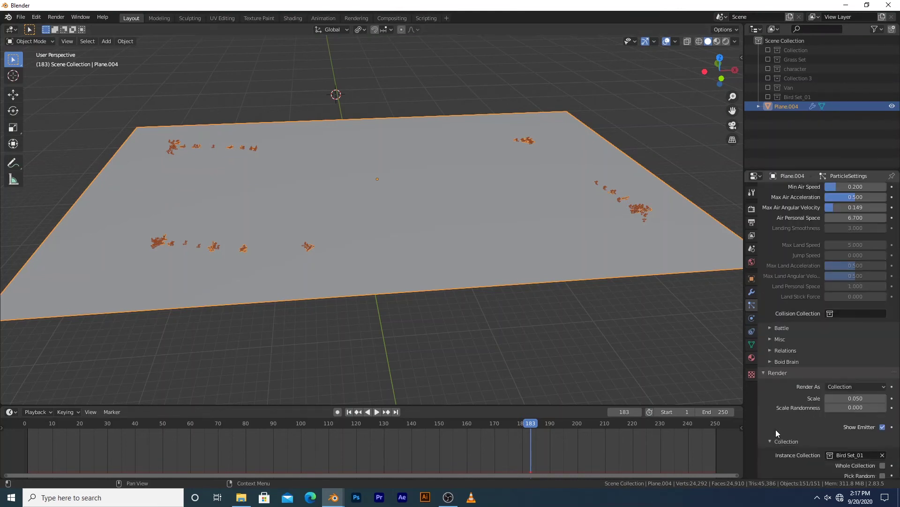
scroll(782, 428, down, 2)
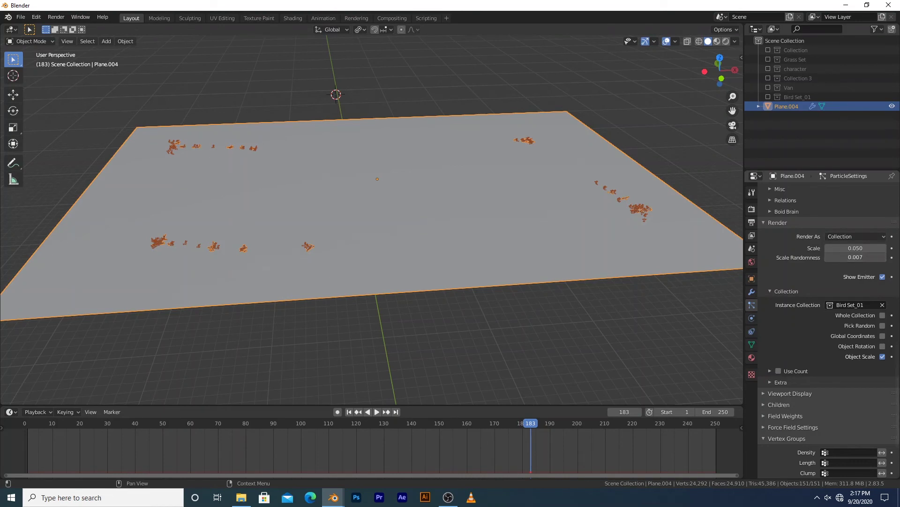
drag(826, 257, 843, 262)
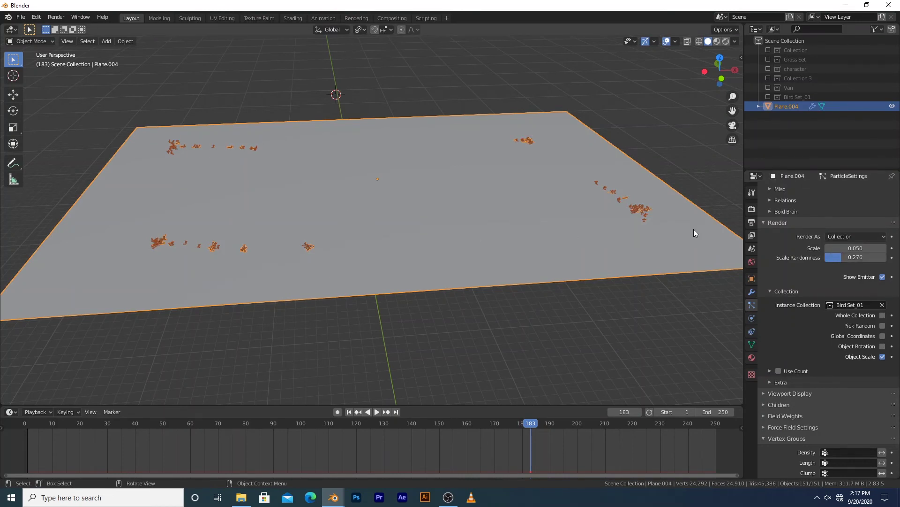
key(space)
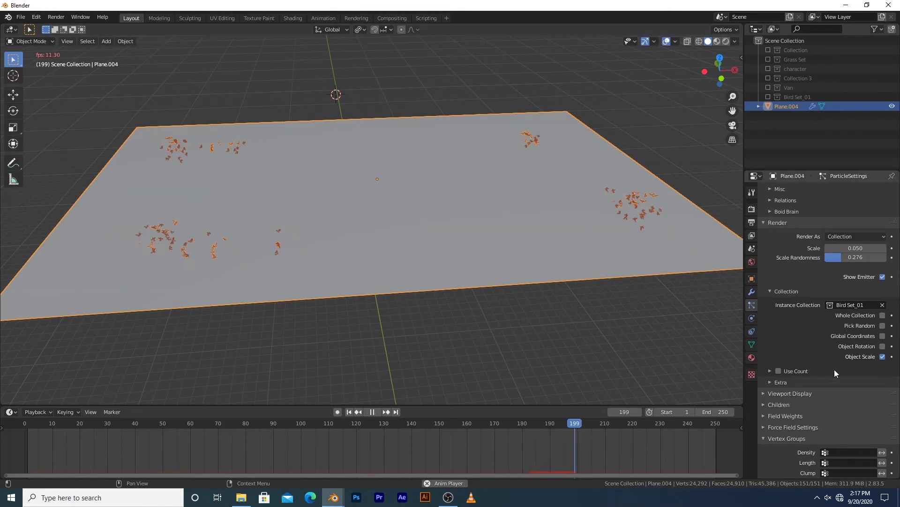
Stop the playback and turn off Show Emitter in the plane's particle render settings.
key(space)
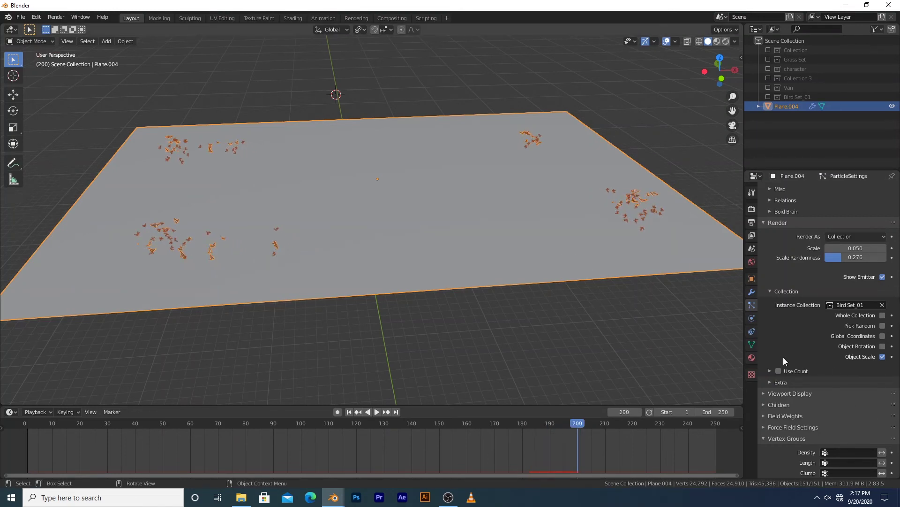
click(883, 277)
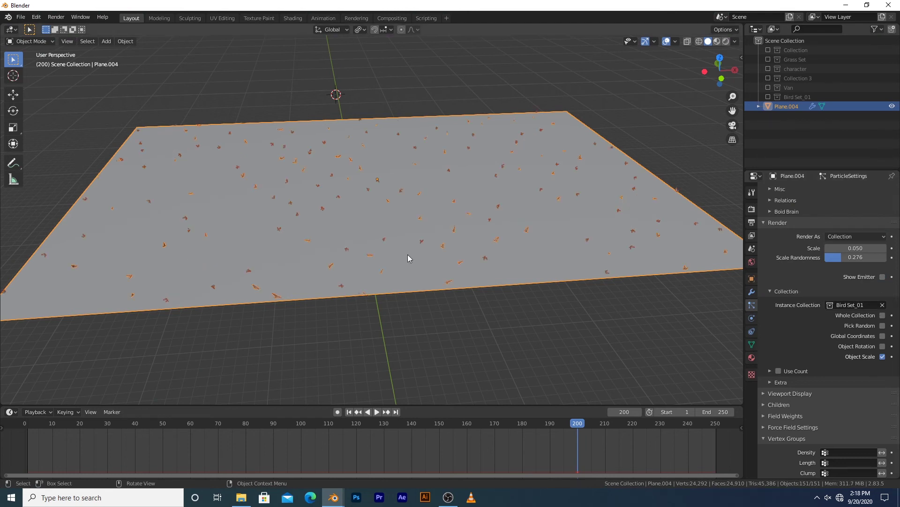
Play the bird animation again and examine how the flock spreads over the plane from different angles and distances.
scroll(407, 254, down, 4)
key(space)
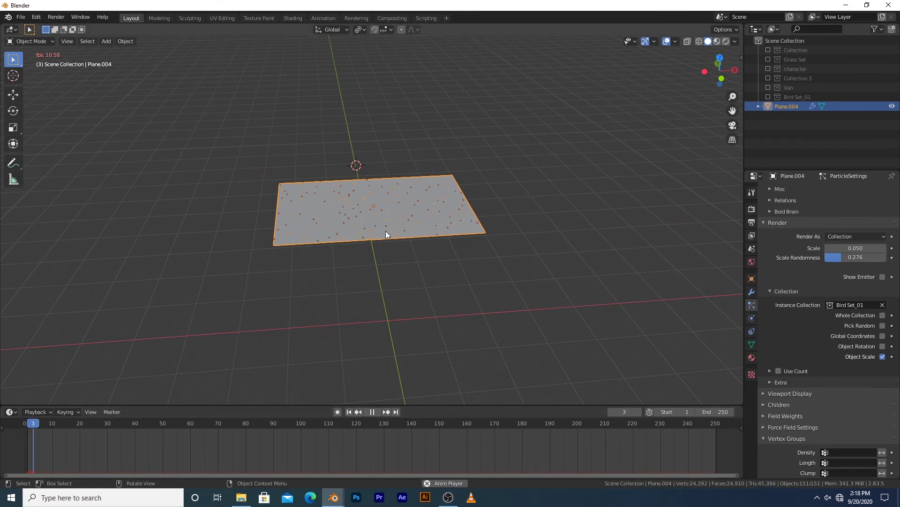
scroll(385, 231, up, 3)
scroll(532, 238, up, 3)
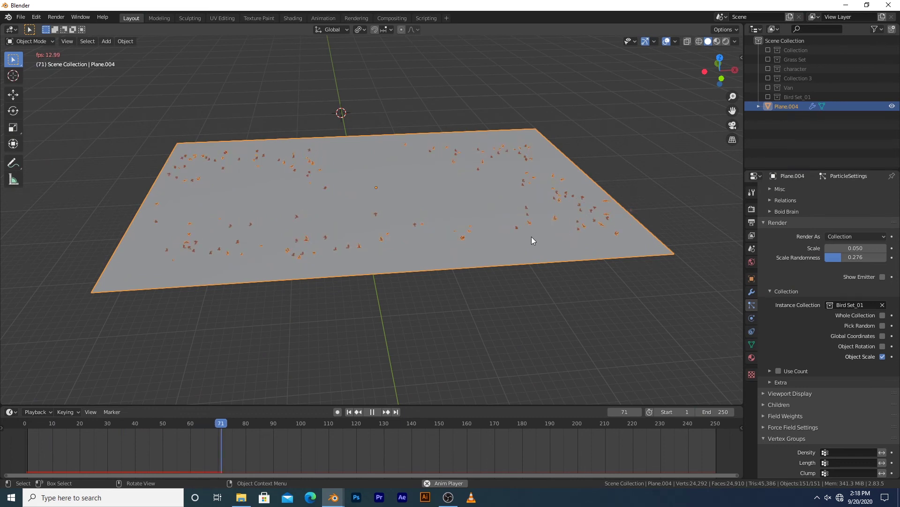
scroll(541, 242, down, 3)
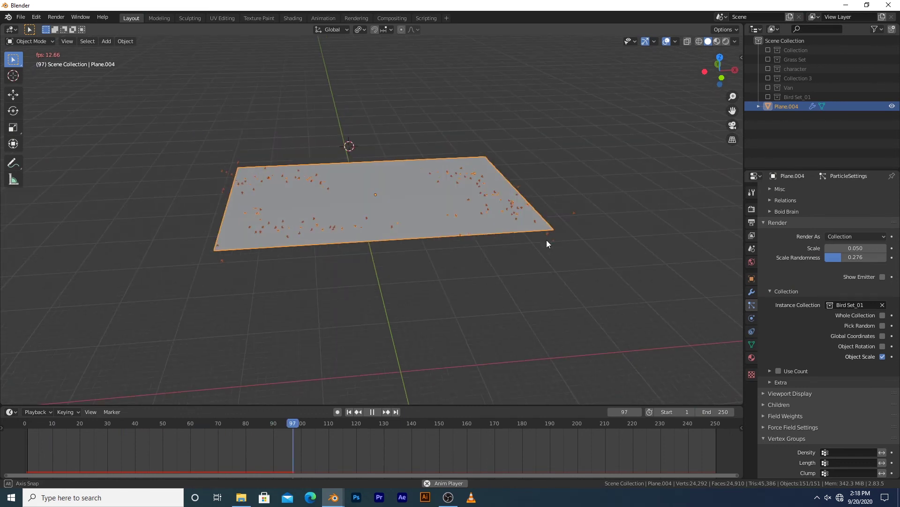
middle_drag(547, 241, 496, 211)
right_click(496, 211)
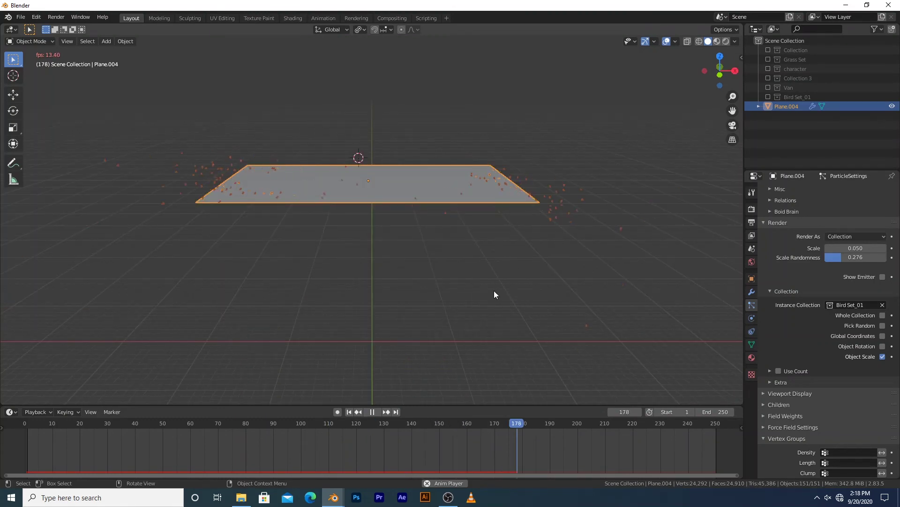
alt+middle_drag(496, 285, 496, 283)
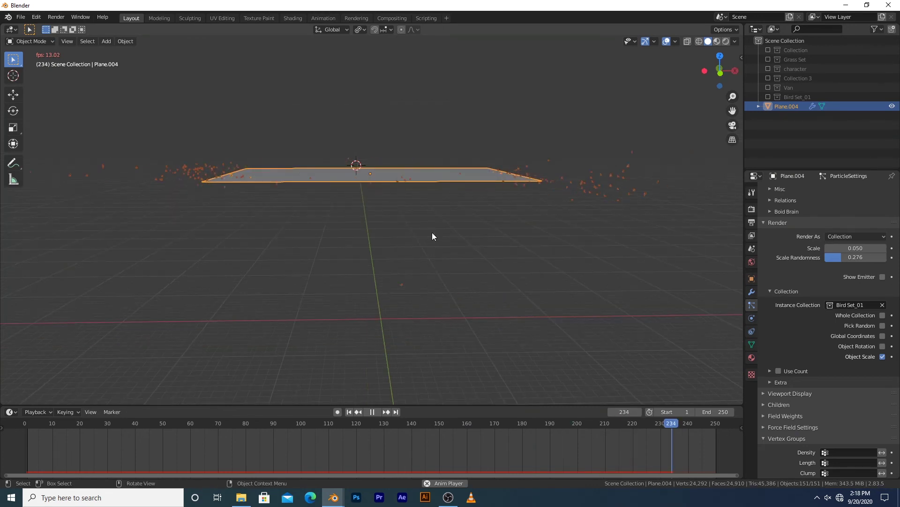
Lower the bird plane along the Z axis in the camera view until it lies within the upper part of the frame.
key(KP_0)
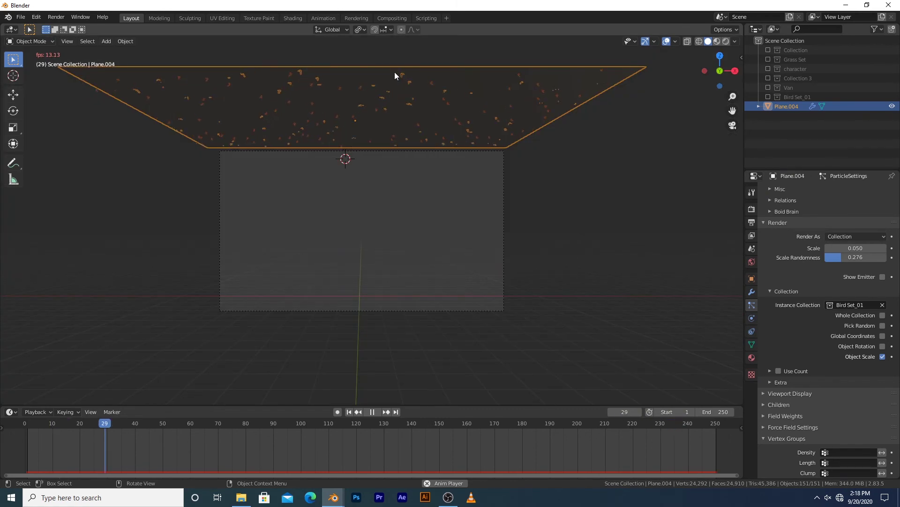
key(g)
key(z)
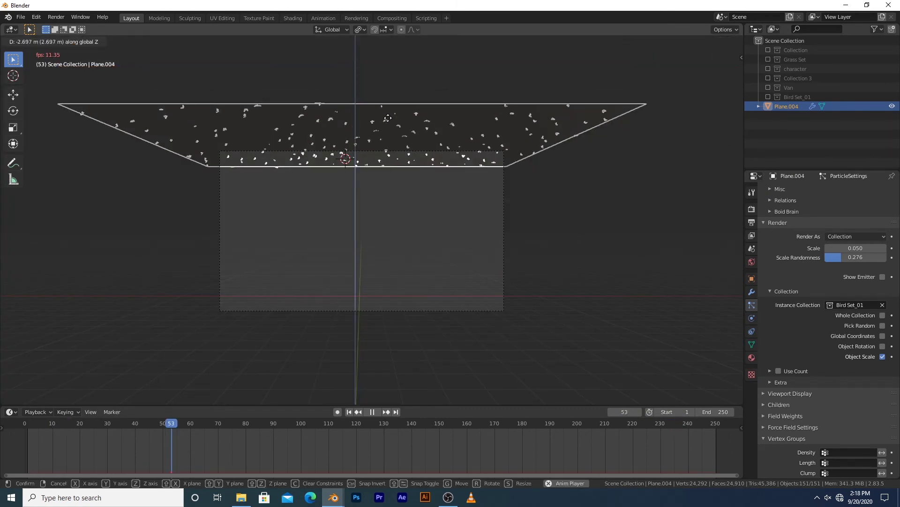
click(390, 152)
click(405, 224)
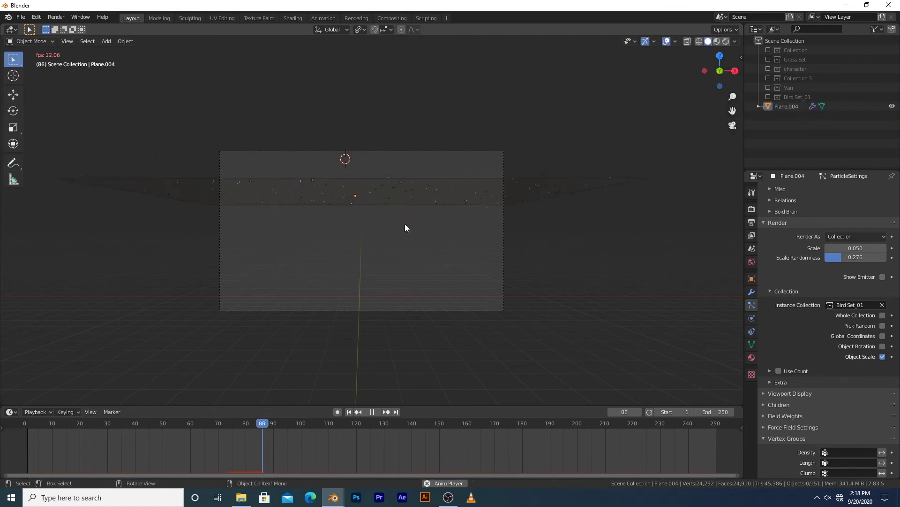
Scale the bird plane down uniformly to about two thirds of its size in the camera view.
click(385, 182)
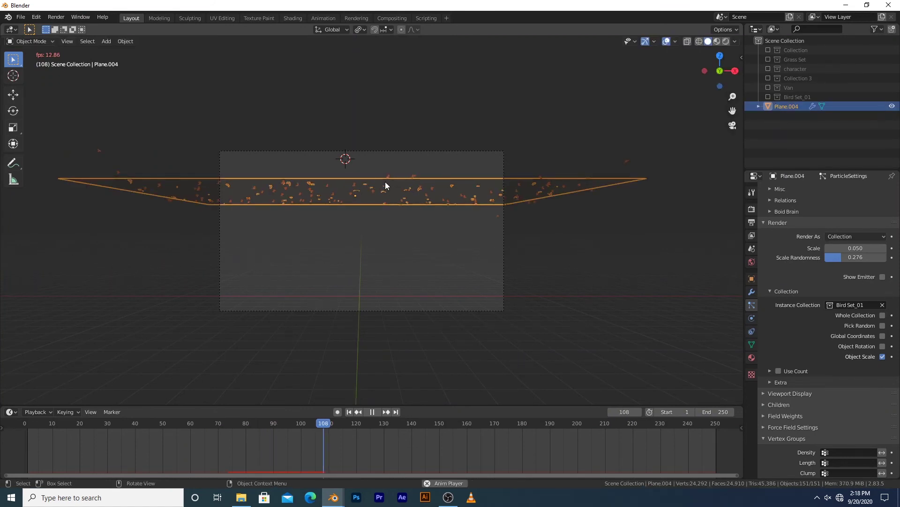
key(s)
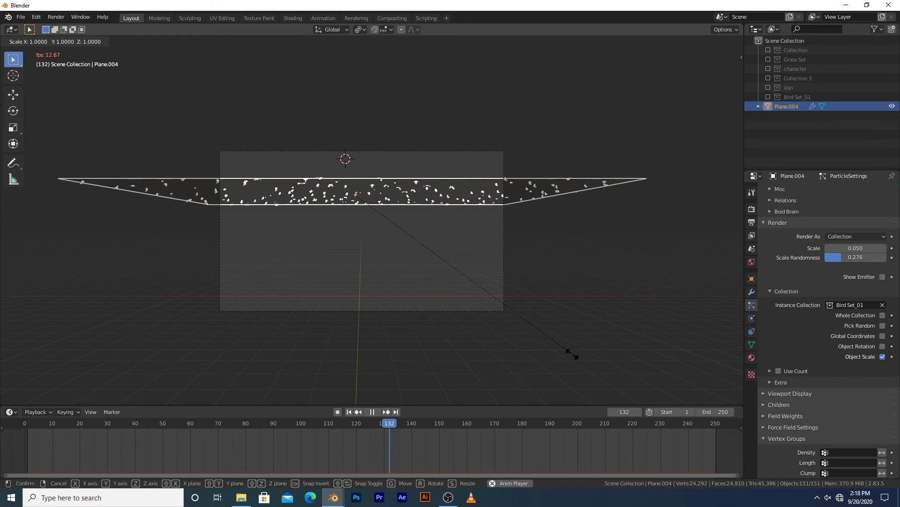
click(522, 322)
key(s)
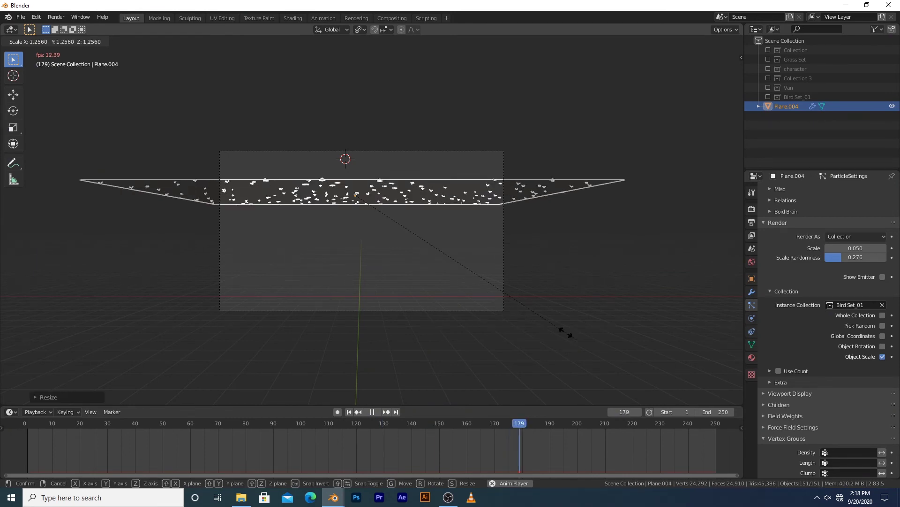
key(Escape)
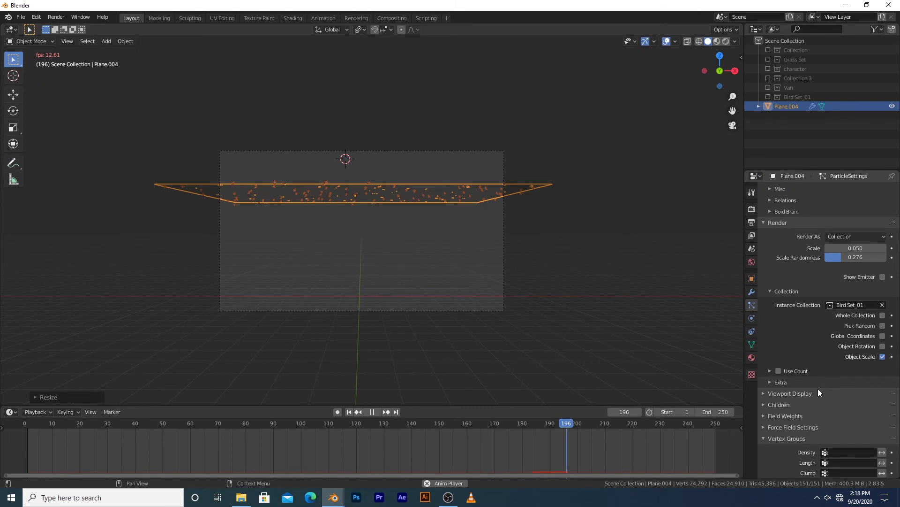
Set the render Scale of the bird particles to 0.100, judging their size in the camera view with playback stopped.
drag(855, 248, 884, 248)
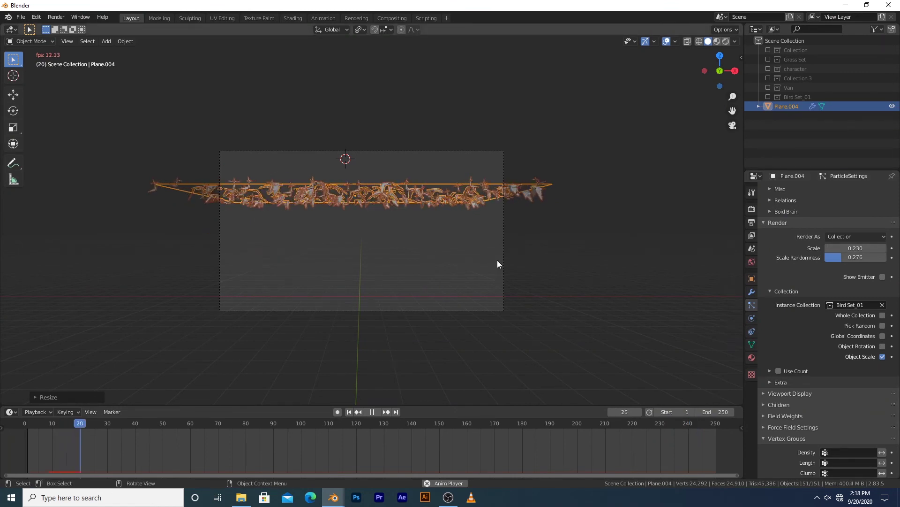
scroll(497, 261, up, 2)
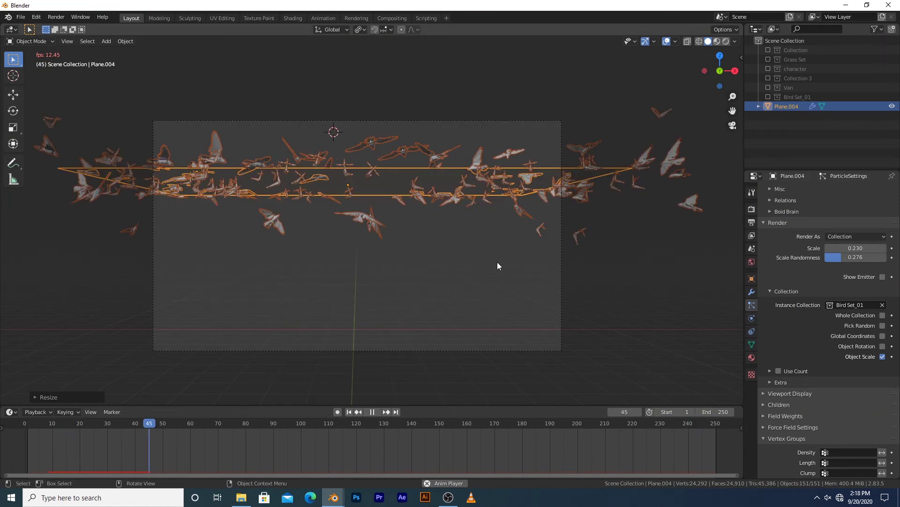
key(space)
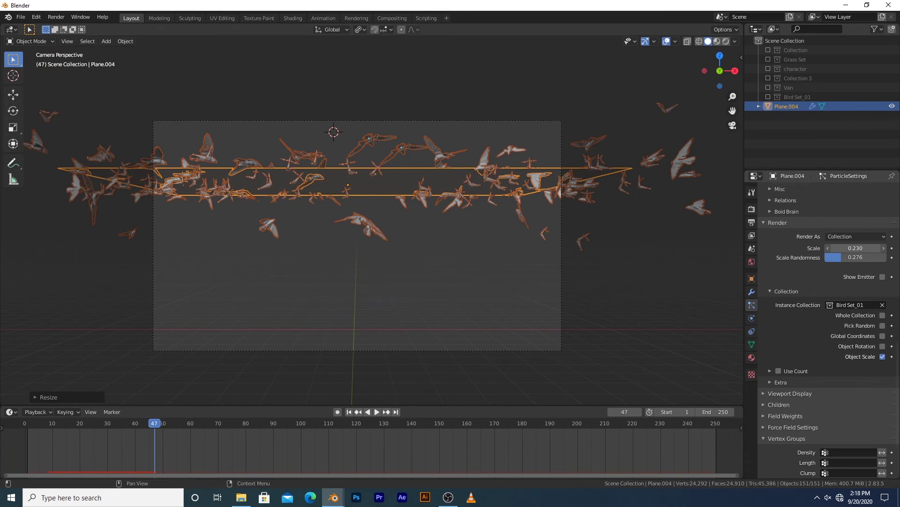
drag(856, 248, 828, 248)
click(524, 309)
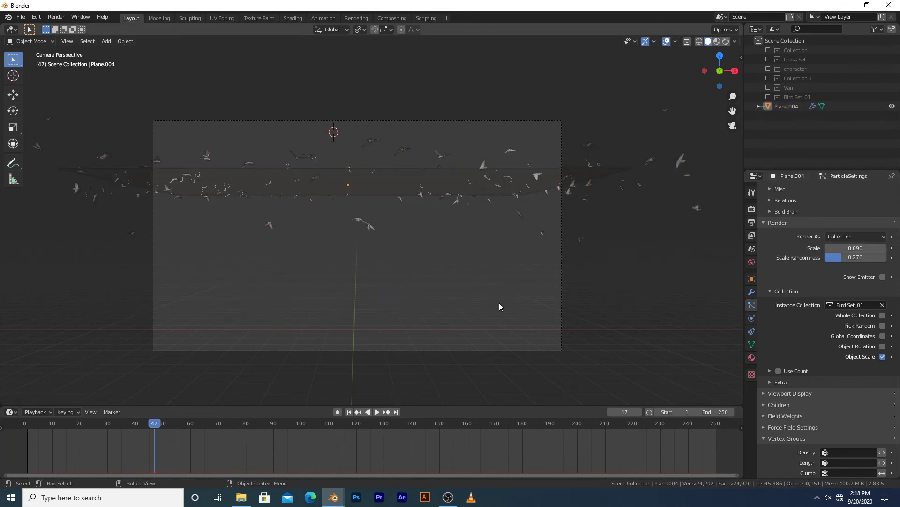
click(885, 249)
Snap the 3D cursor to the centre of the bird plane.
scroll(395, 249, down, 5)
middle_drag(389, 249, 377, 273)
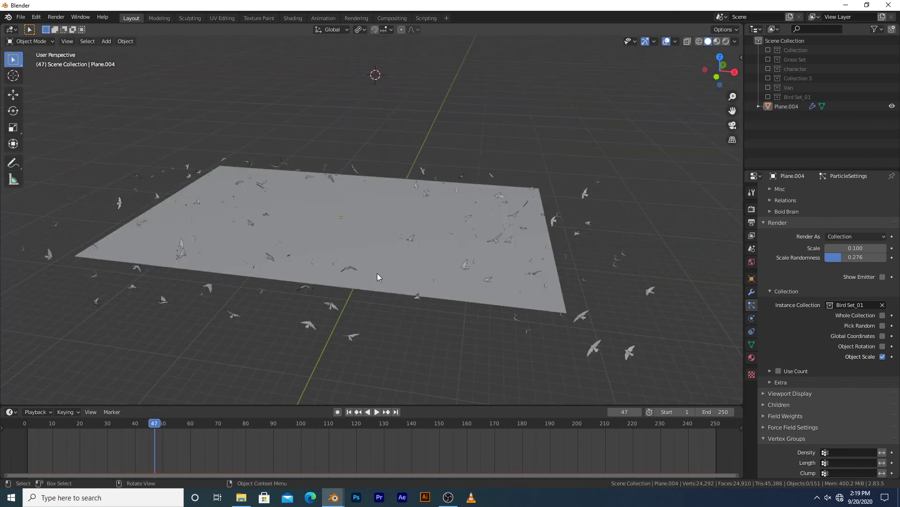
scroll(377, 270, down, 6)
key(shift+s)
key(Escape)
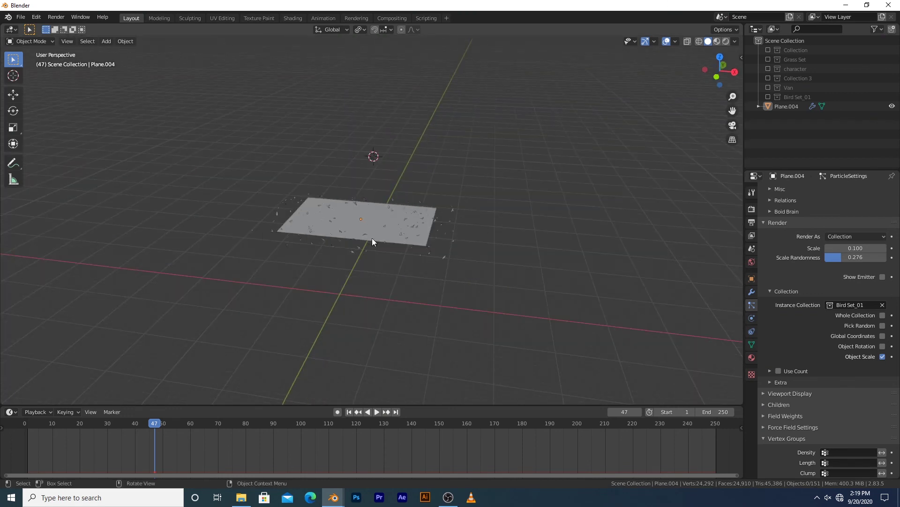
click(364, 212)
key(shift+s)
click(366, 291)
Add a cube at the 3D cursor and scale it up uniformly until it rises above and below the bird plane.
key(shift+a)
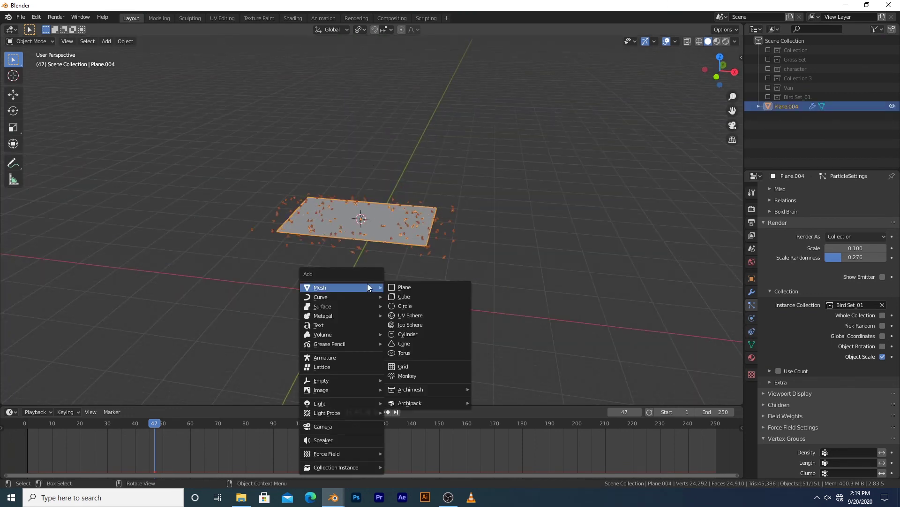
click(409, 293)
key(s)
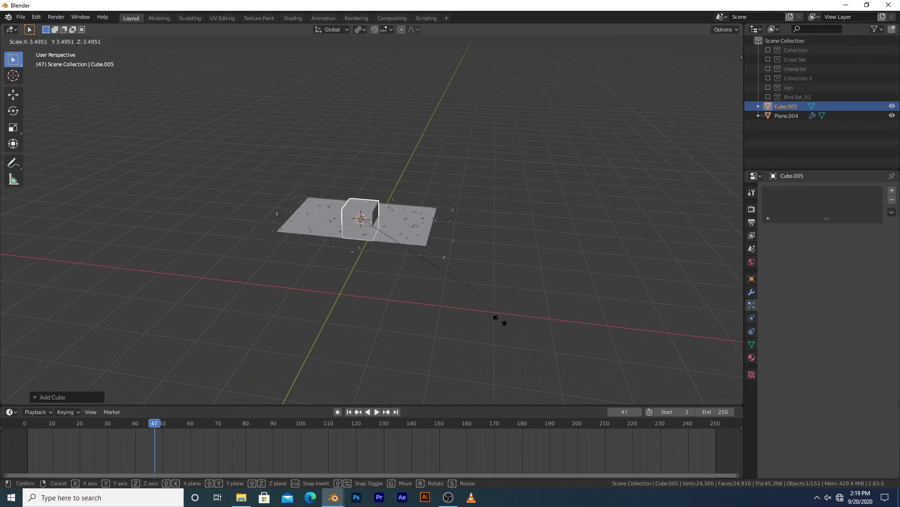
click(568, 377)
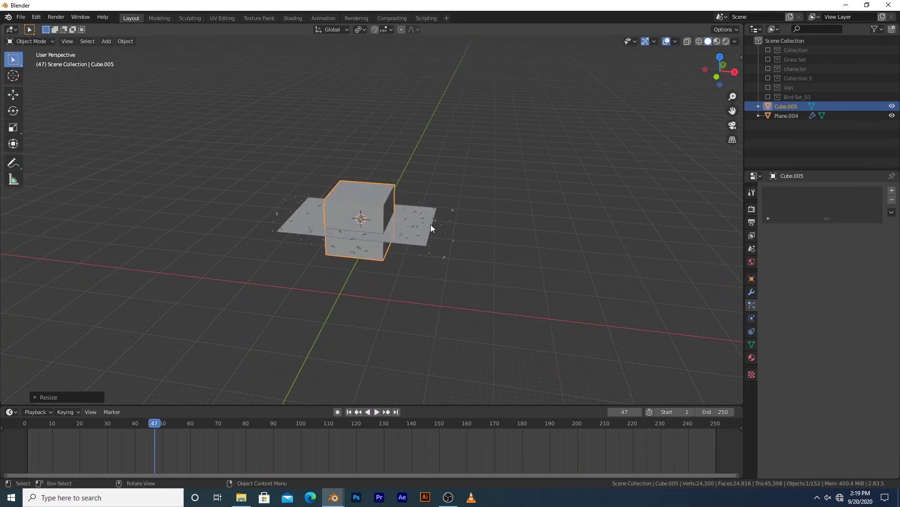
Widen the cube horizontally in top view to cover the bird plane, with a scale of about 21.3 in X and 14.5 in Y.
key(KP_7)
key(s)
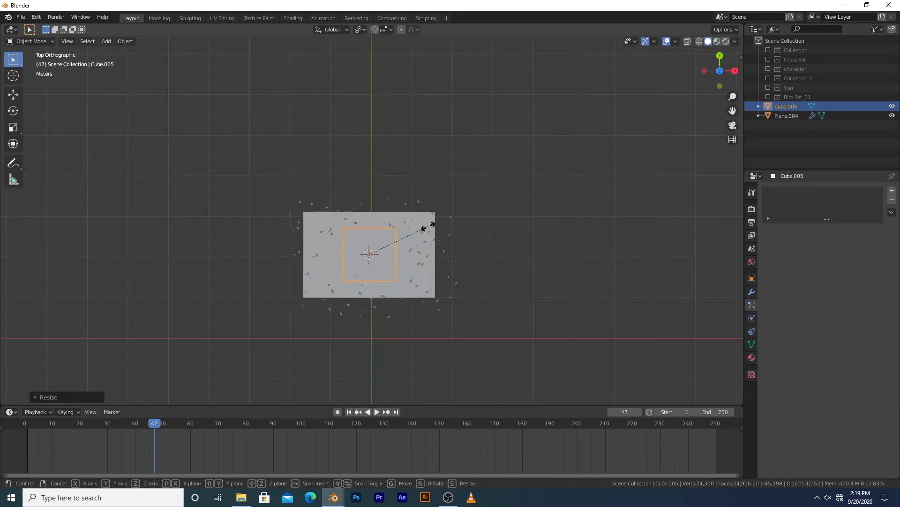
key(shift+z)
key(shift+z)
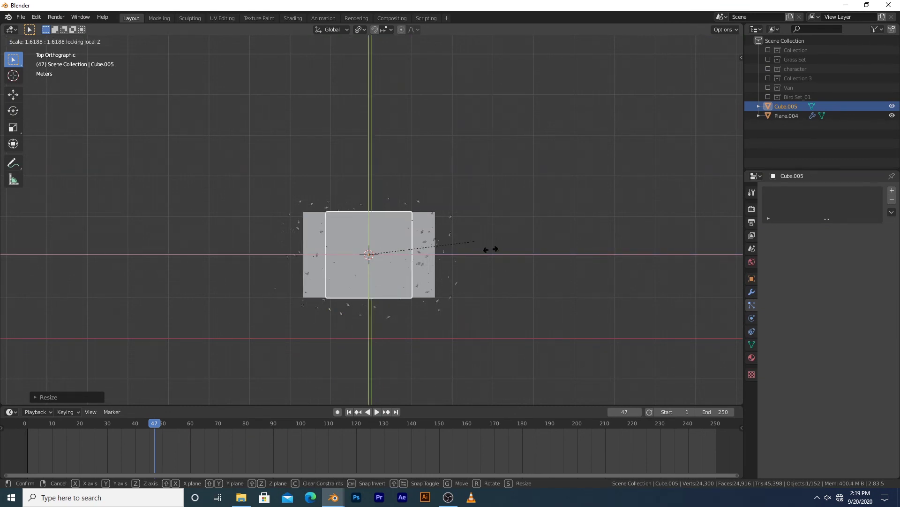
click(496, 244)
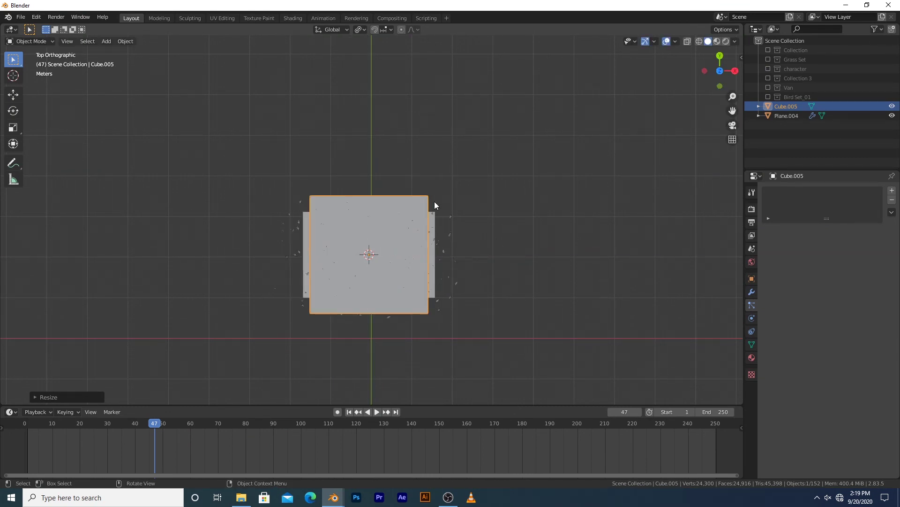
key(s)
key(x)
click(483, 212)
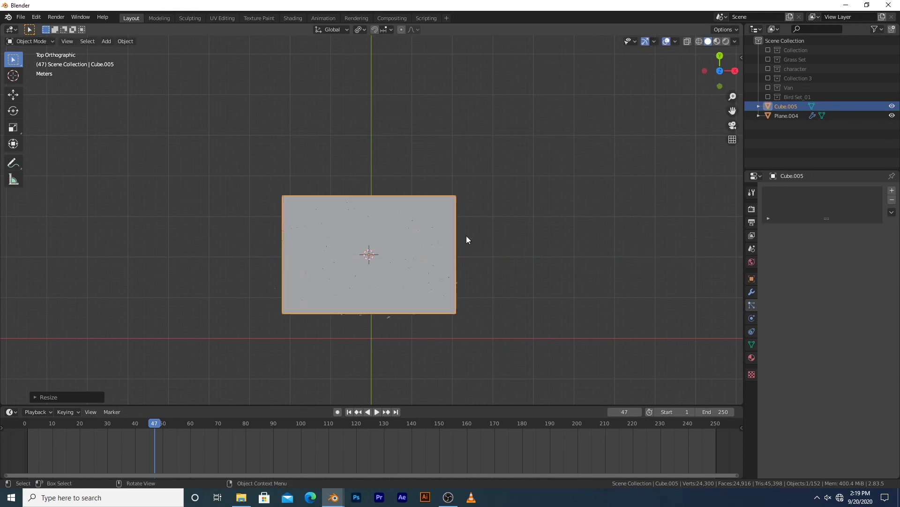
Stretch the cube's height to a Z scale of about 7.8 and lower it to about 5.1 m in Z, covering the camera frame.
key(KP_0)
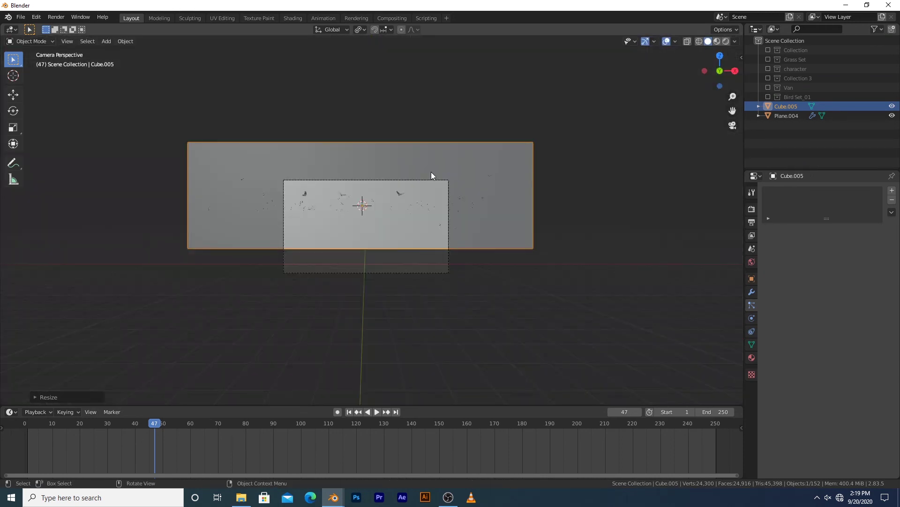
key(s)
click(426, 133)
key(g)
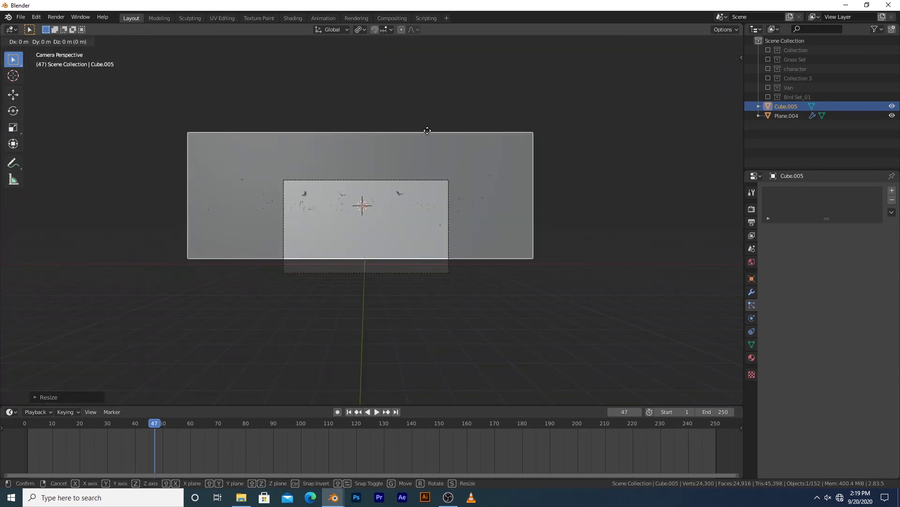
key(z)
click(421, 143)
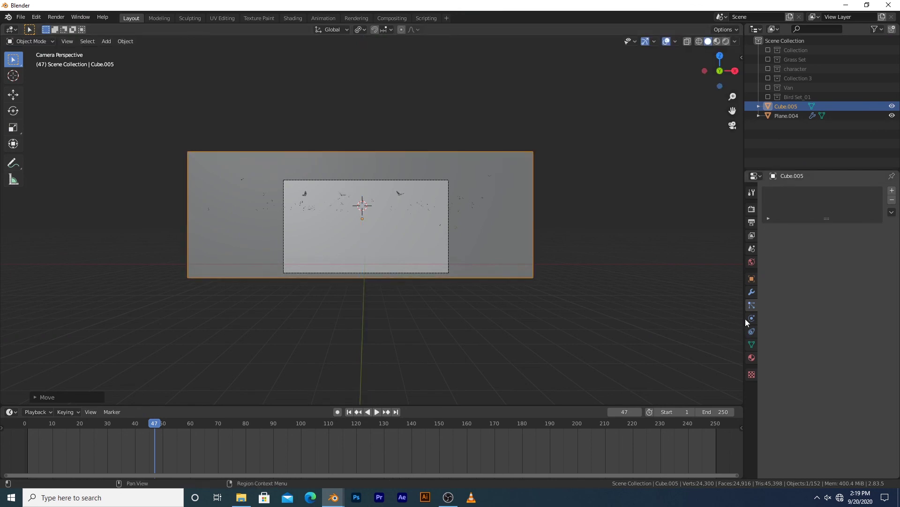
Enable Collision physics on the cube surrounding the birds.
click(752, 294)
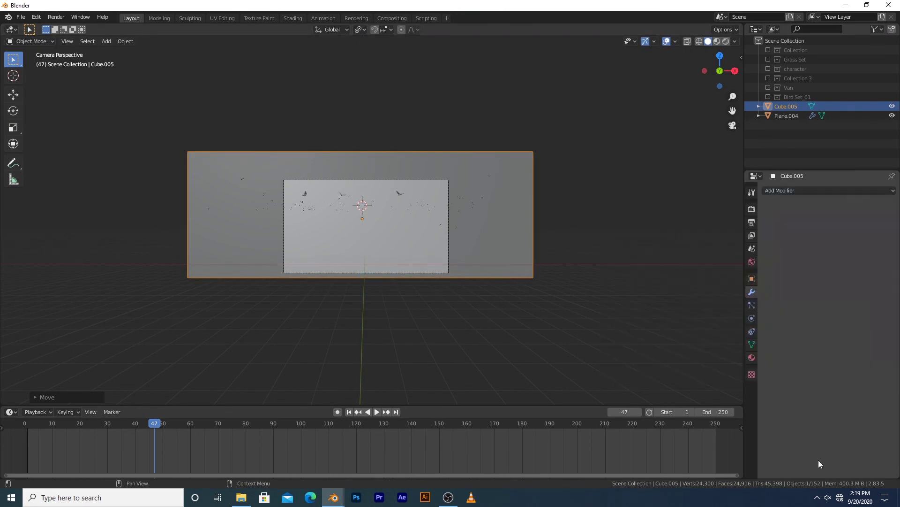
click(752, 318)
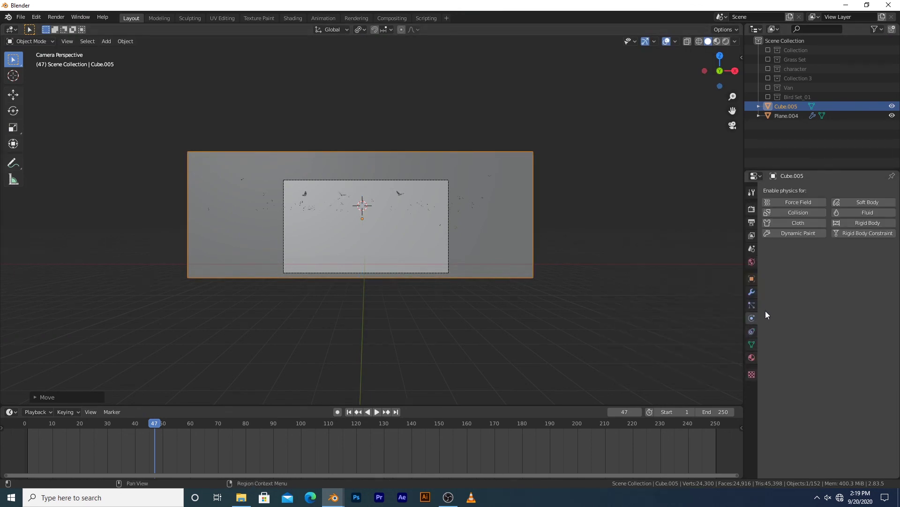
click(798, 212)
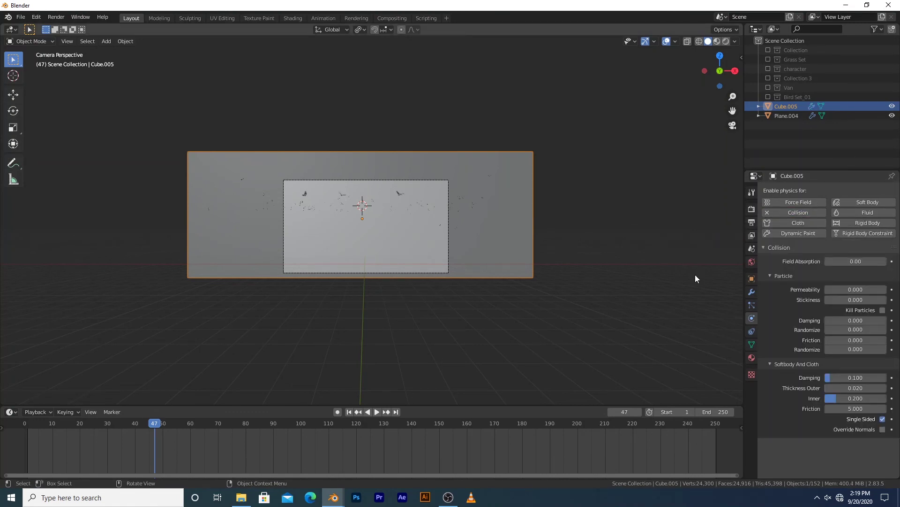
Turn off the collision cube's visibility in both the viewport and renders.
click(752, 279)
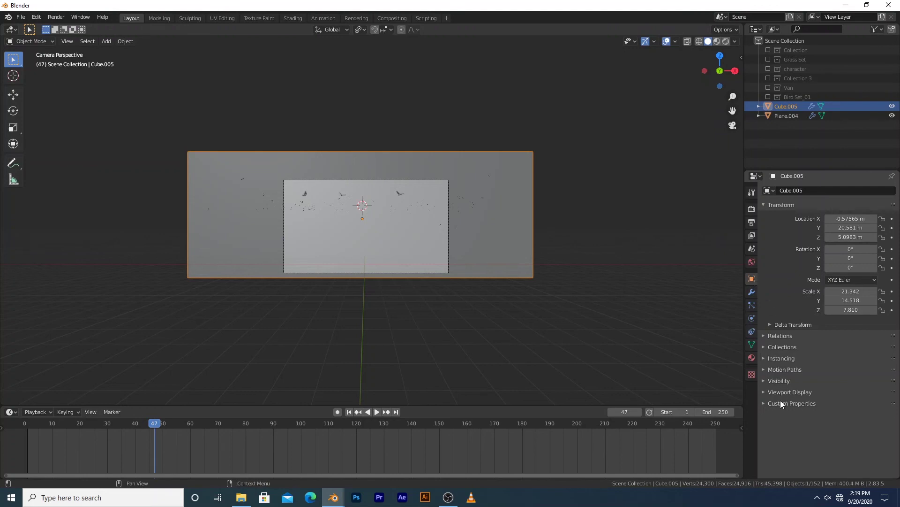
click(786, 381)
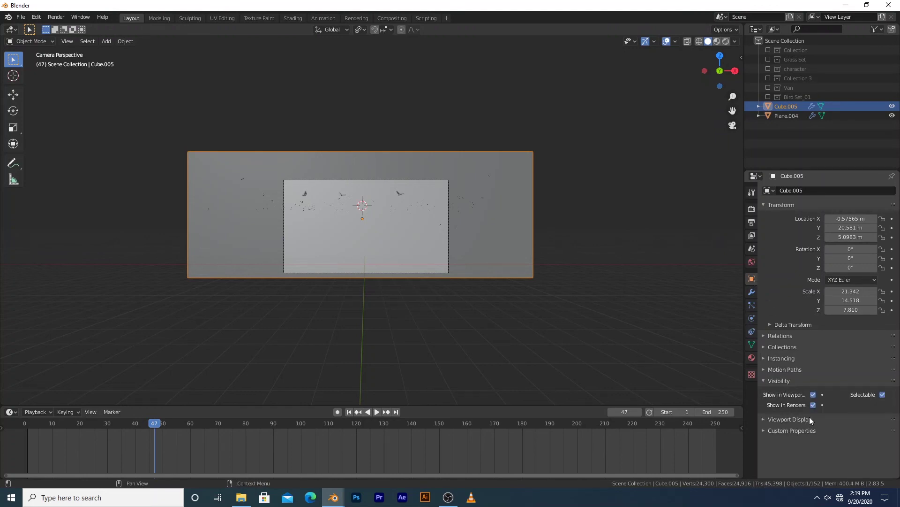
click(813, 394)
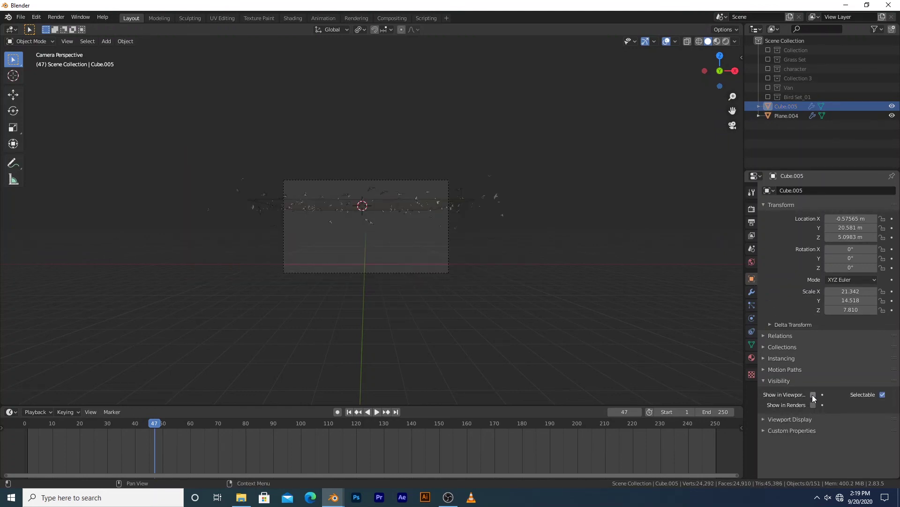
Preview the birds through the camera in Rendered shading with the main Collection of backdrop and mound enabled.
scroll(443, 298, up, 4)
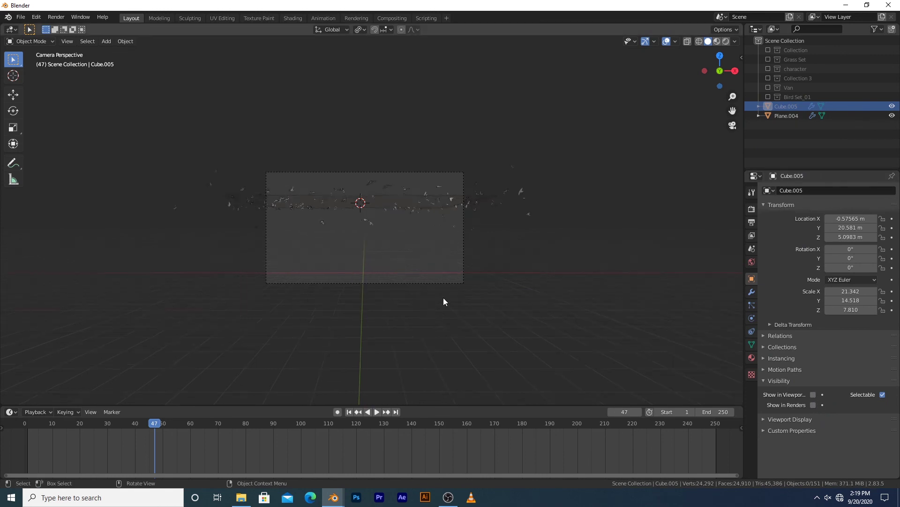
key(z)
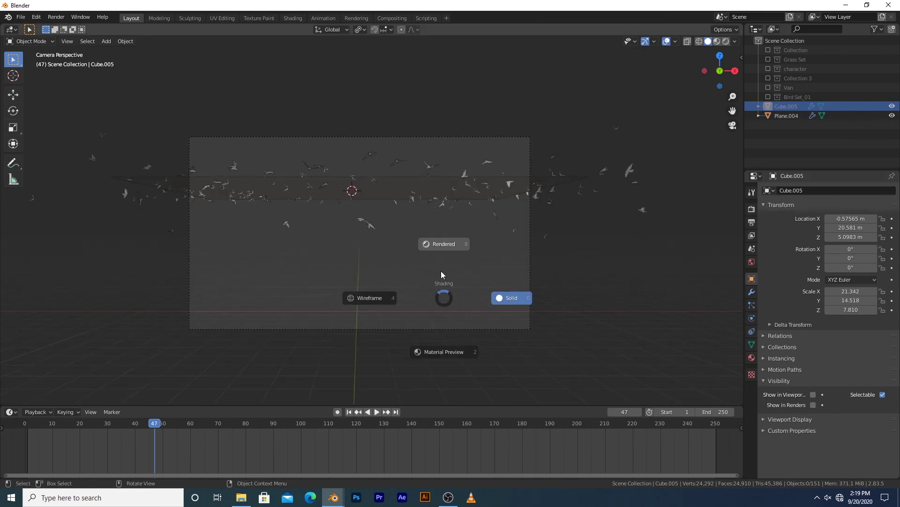
click(441, 274)
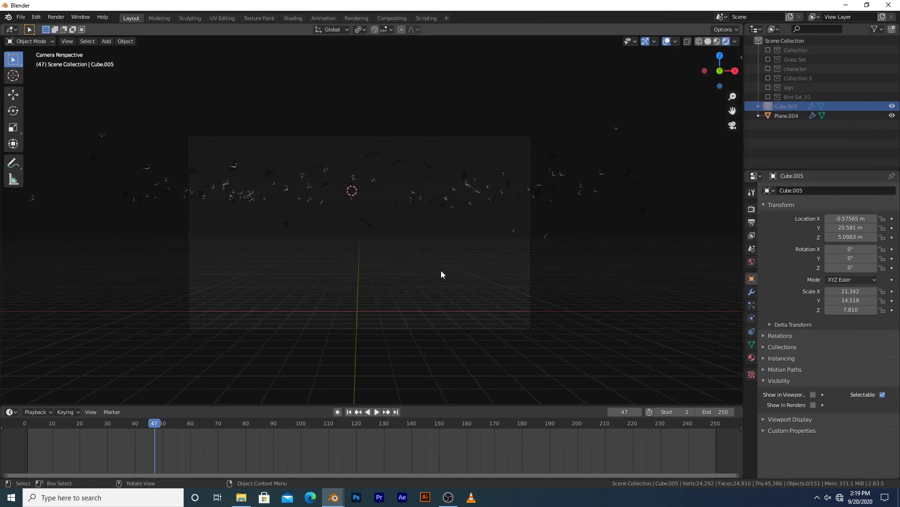
click(767, 50)
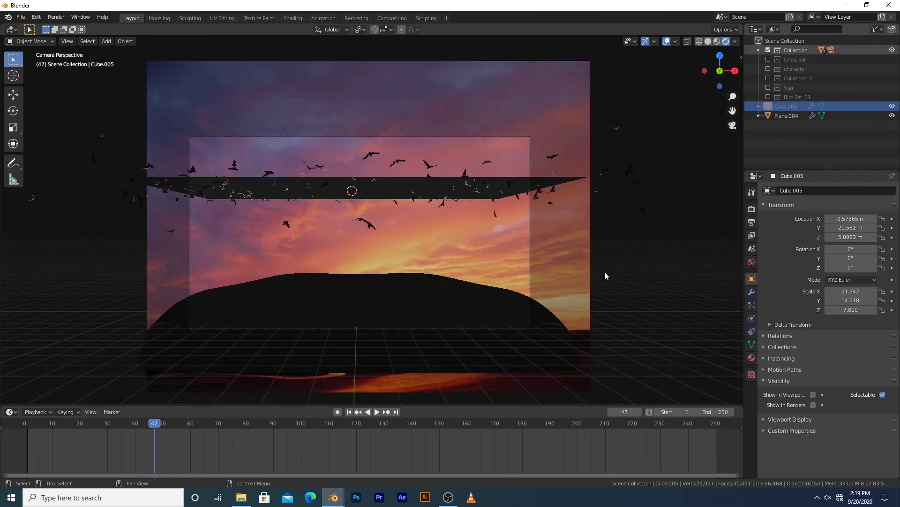
click(419, 181)
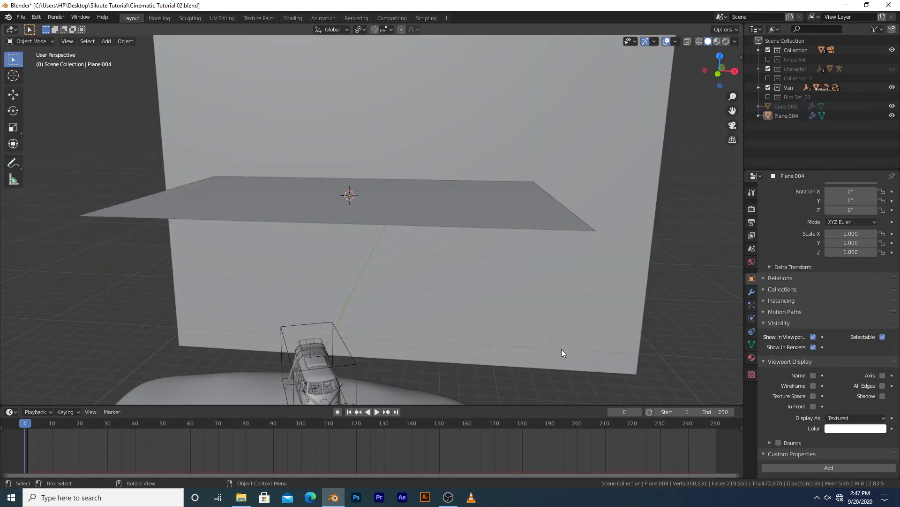
Select the bird emitter plane and play the animation from frame 0 to examine how the birds spread over it.
middle_drag(527, 266, 514, 244)
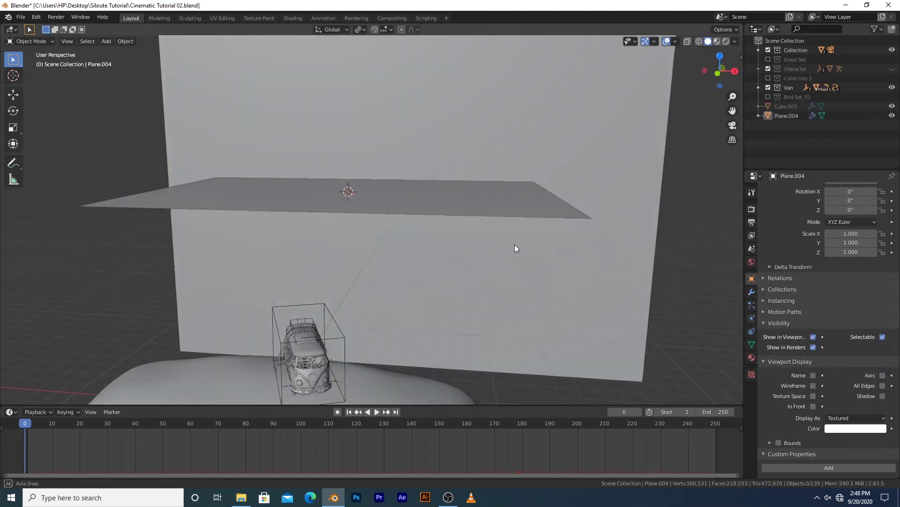
click(496, 208)
middle_drag(496, 207, 513, 223)
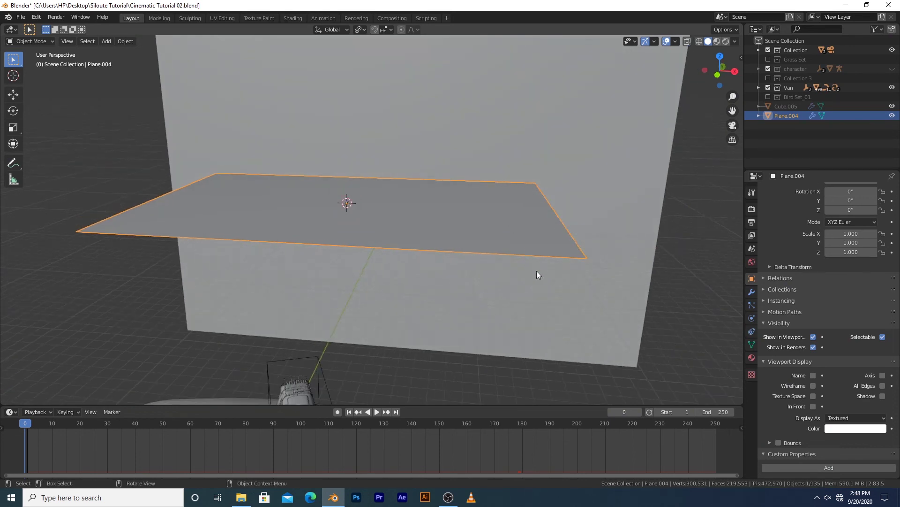
middle_drag(316, 395, 408, 249)
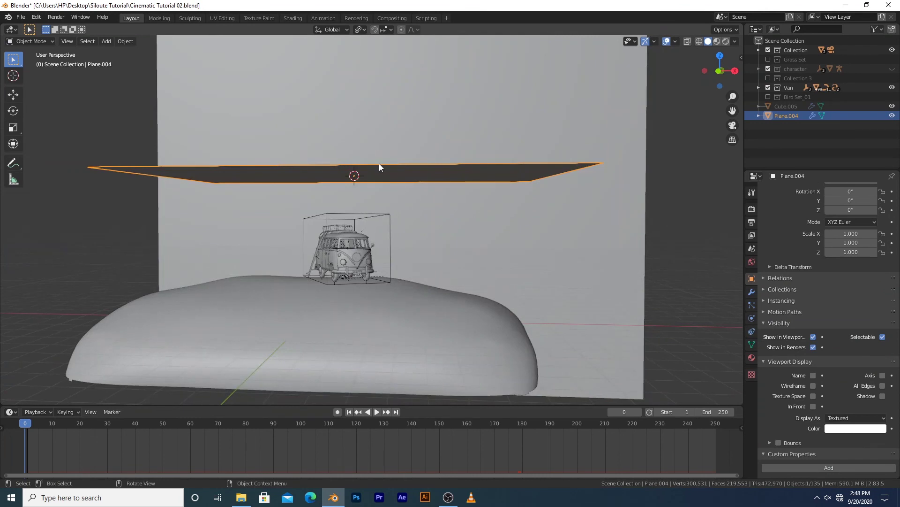
middle_drag(379, 163, 379, 204)
middle_drag(426, 223, 425, 201)
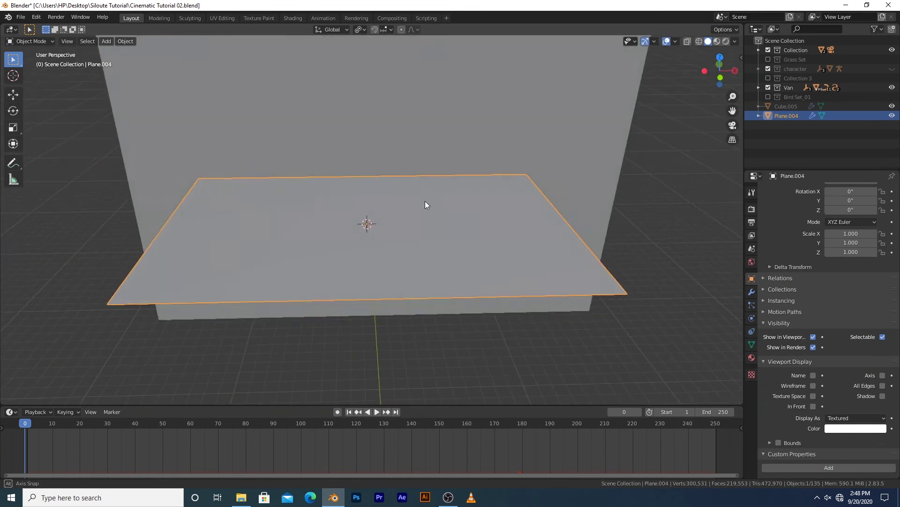
key(space)
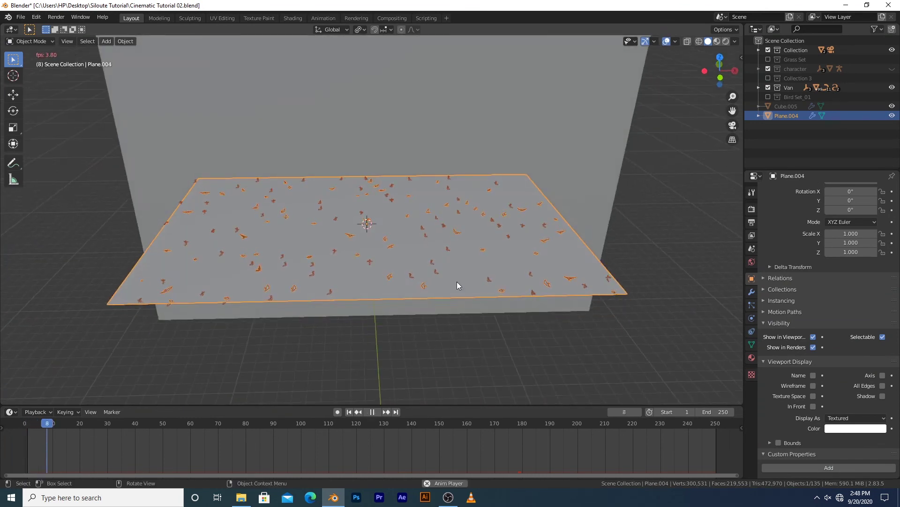
middle_drag(468, 274, 494, 229)
key(space)
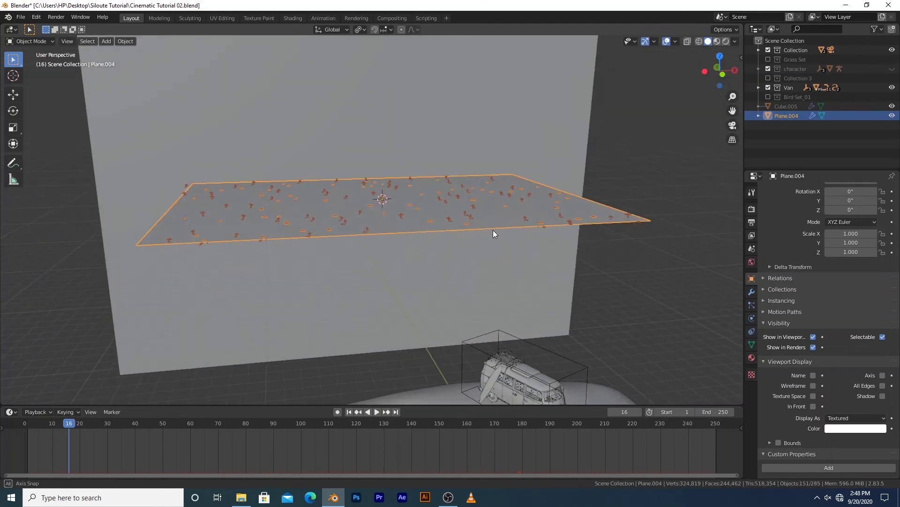
Review the Show Emitter option in the bird plane's particle render settings.
click(752, 305)
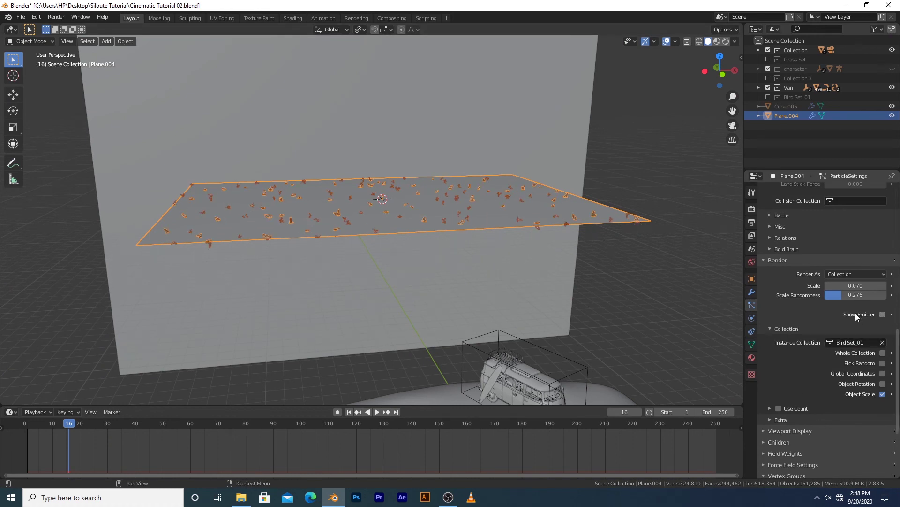
mouse_move(559, 268)
middle_down()
mouse_move(548, 251)
mouse_move(556, 269)
middle_up()
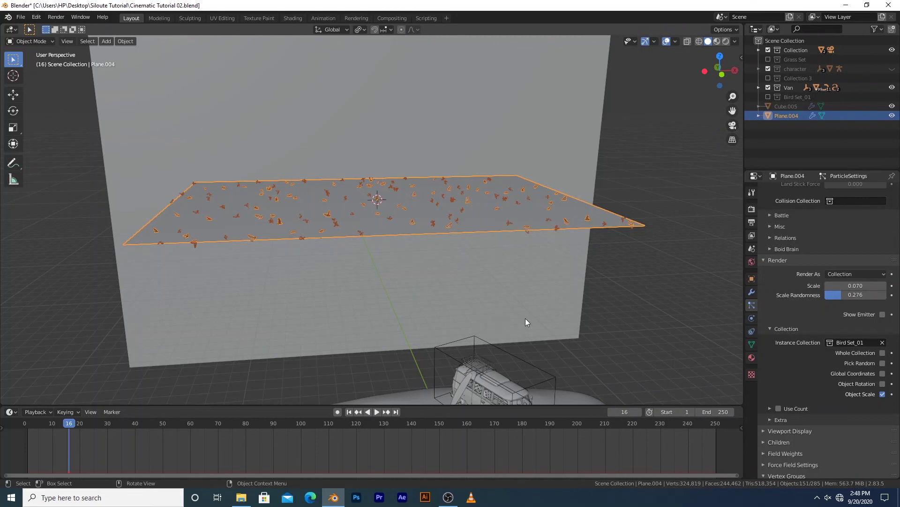
middle_drag(568, 281, 484, 251)
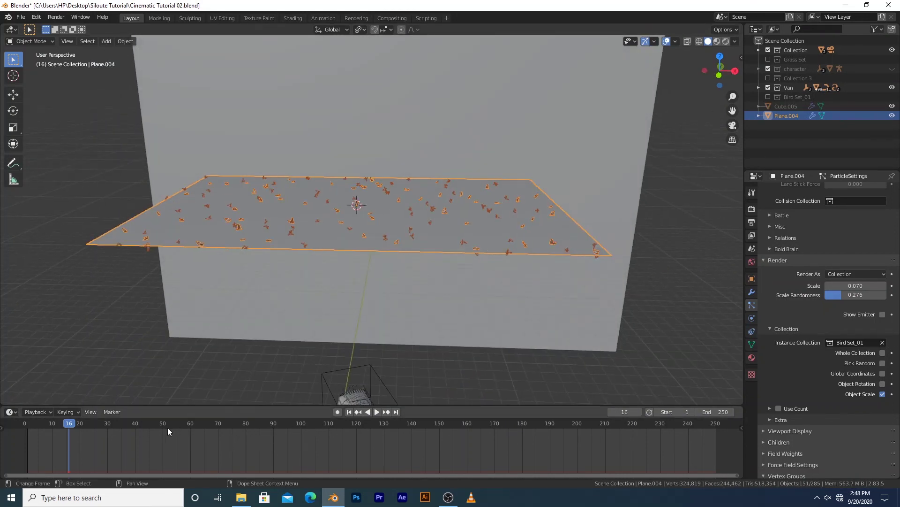
Render a still image of frame 77 to inspect the birds above the van, and close the render result.
drag(116, 426, 237, 426)
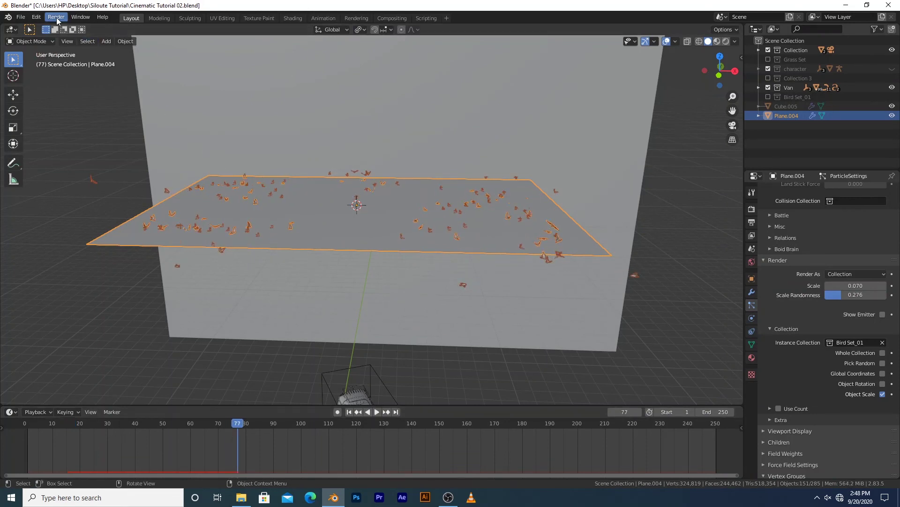
click(56, 18)
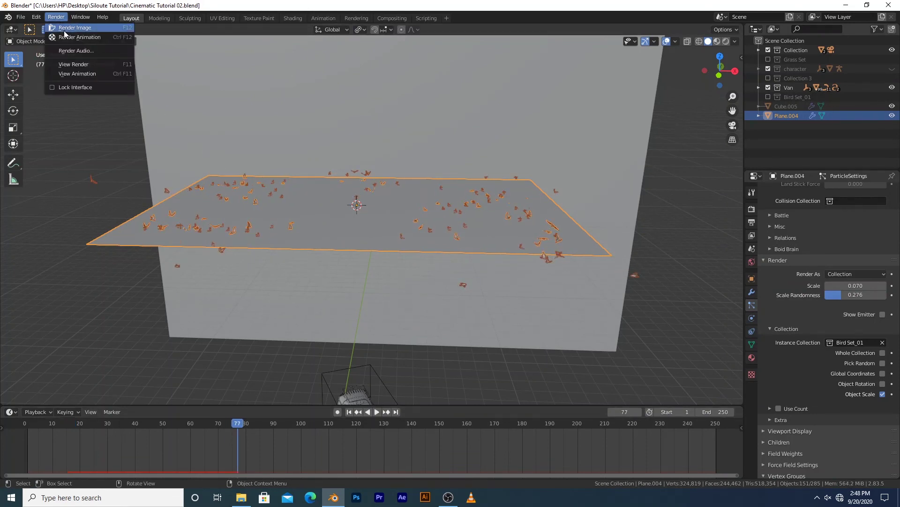
click(70, 32)
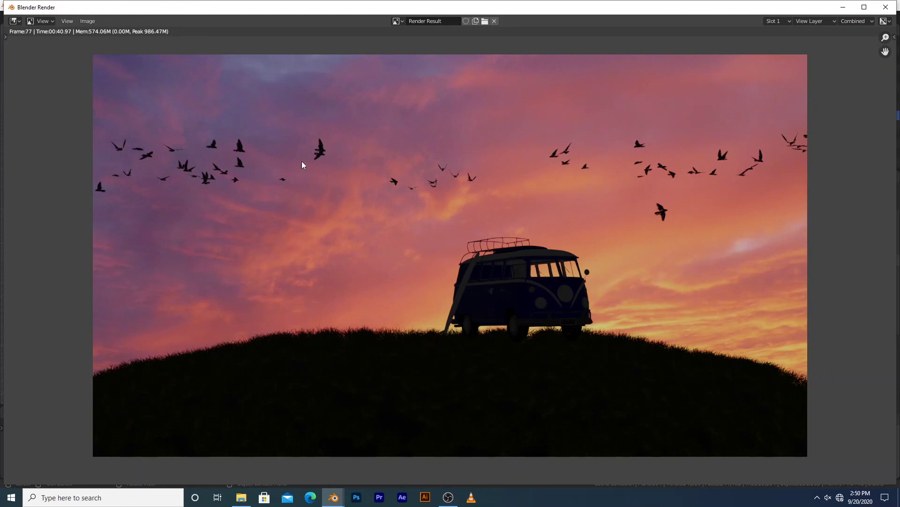
click(885, 7)
Exclude the scenery, van and character collections from the view layer and play the birds' animation to frame 143.
click(768, 88)
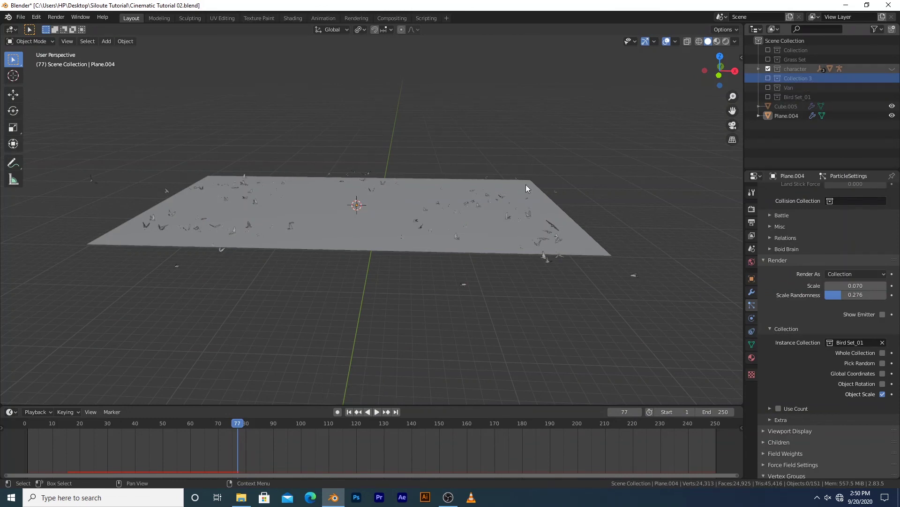
key(space)
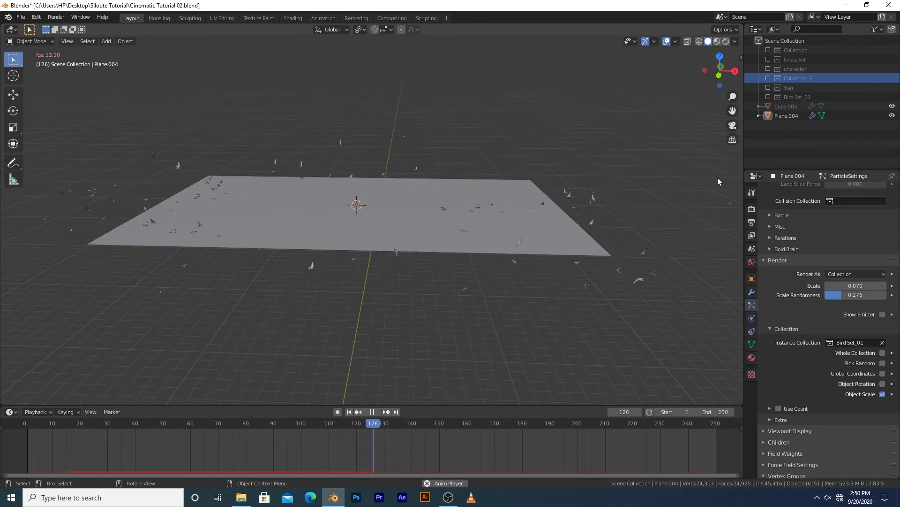
key(space)
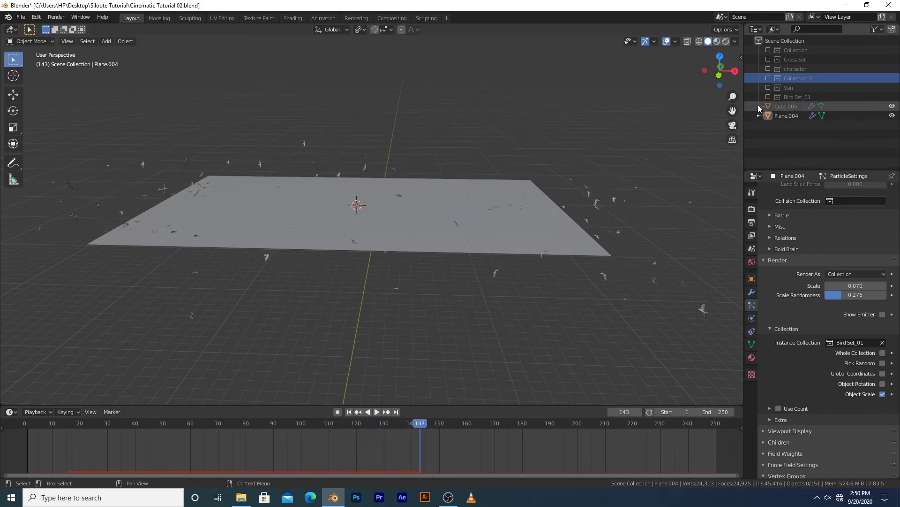
Enable the Bird Set_01 collection and rotate its three bird armatures 90° about Z, each around its own origin.
click(768, 97)
scroll(607, 240, down, 7)
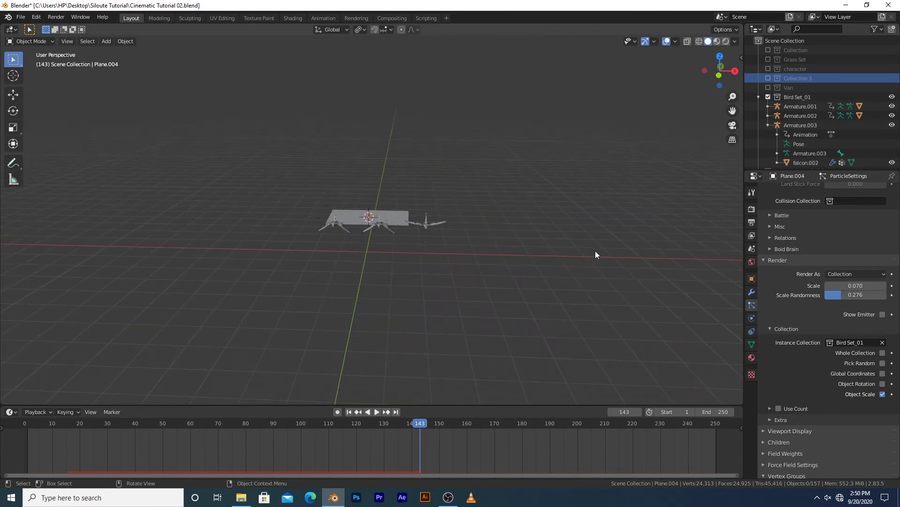
scroll(596, 251, up, 2)
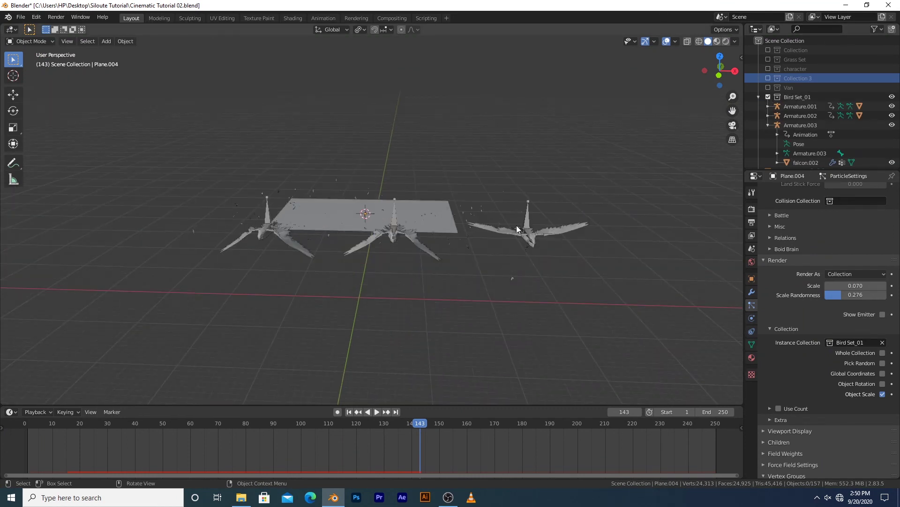
click(268, 207)
shift+click(394, 216)
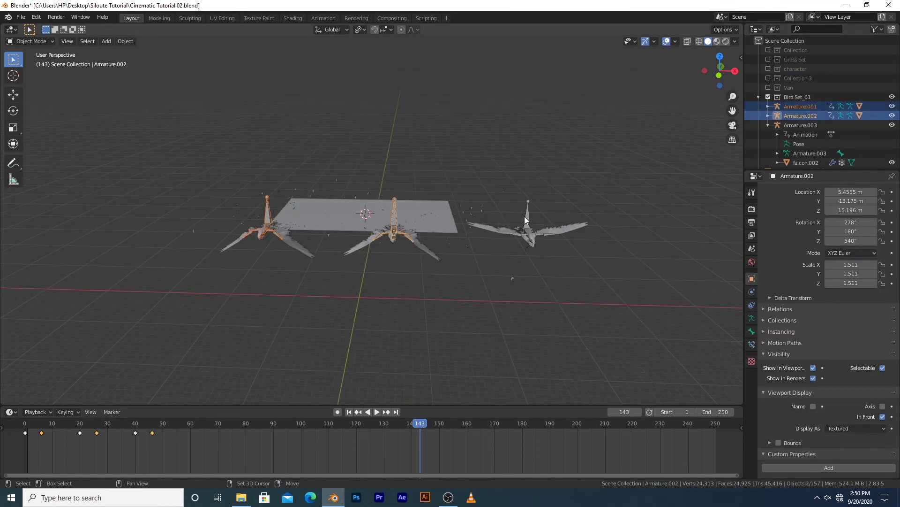
shift+click(528, 224)
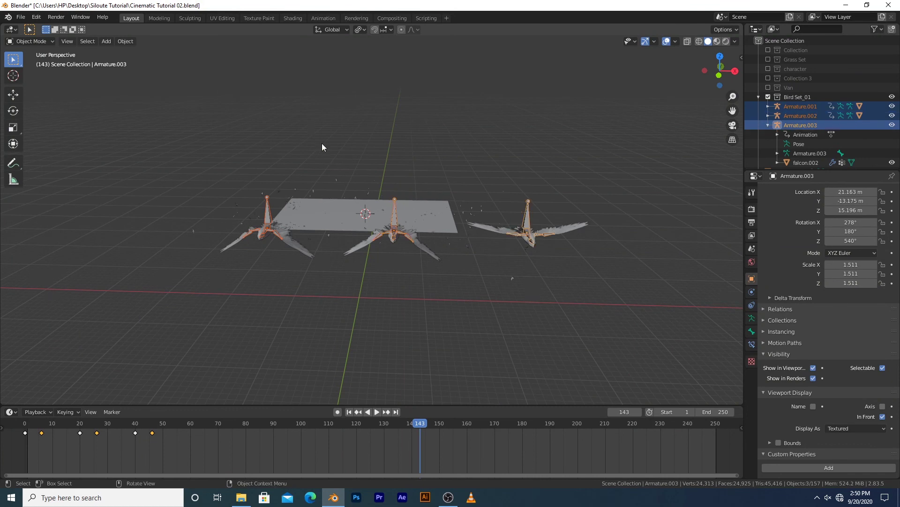
key(period)
click(336, 218)
scroll(537, 187, up, 3)
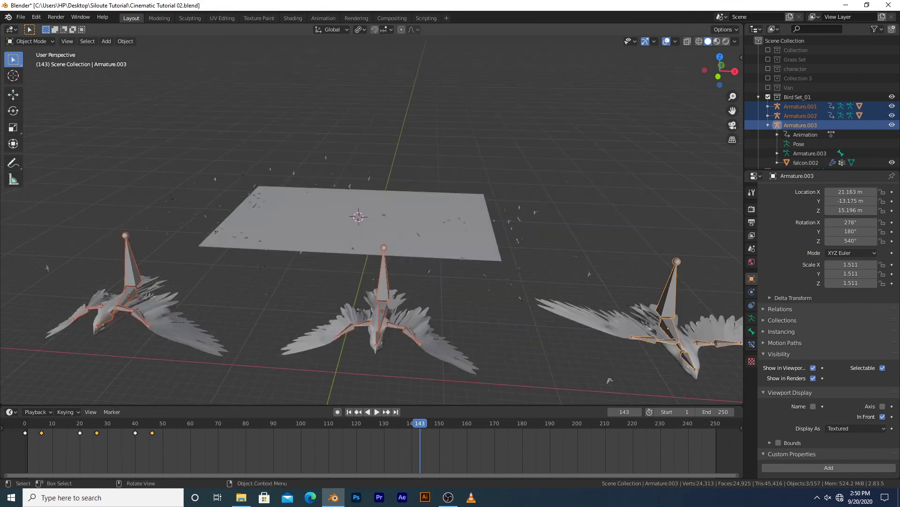
text(rz90)
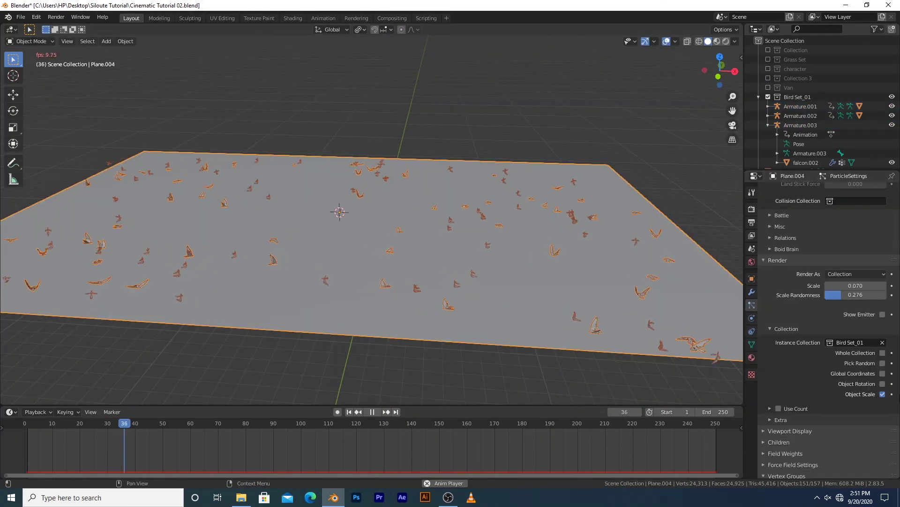
Enable Object Rotation for the plane's instanced birds and examine their flying direction during playback.
click(882, 384)
scroll(586, 306, up, 4)
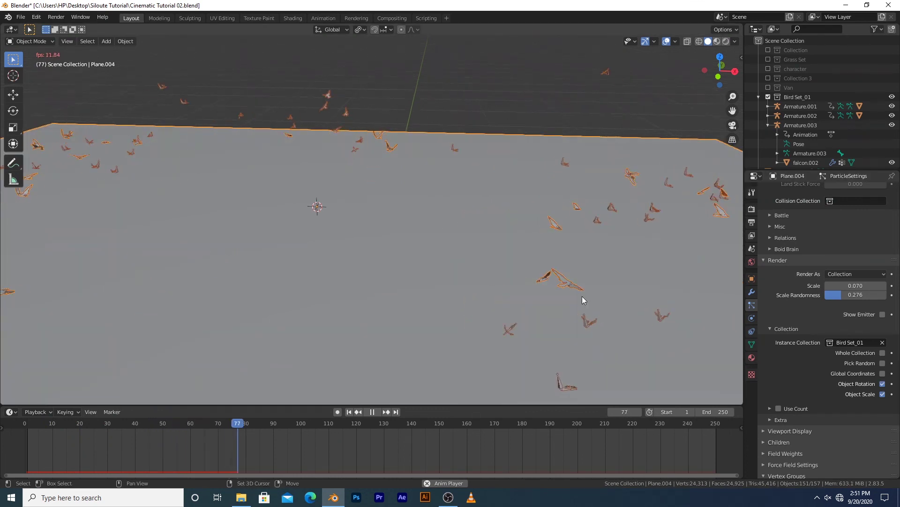
shift+middle_drag(582, 300, 514, 276)
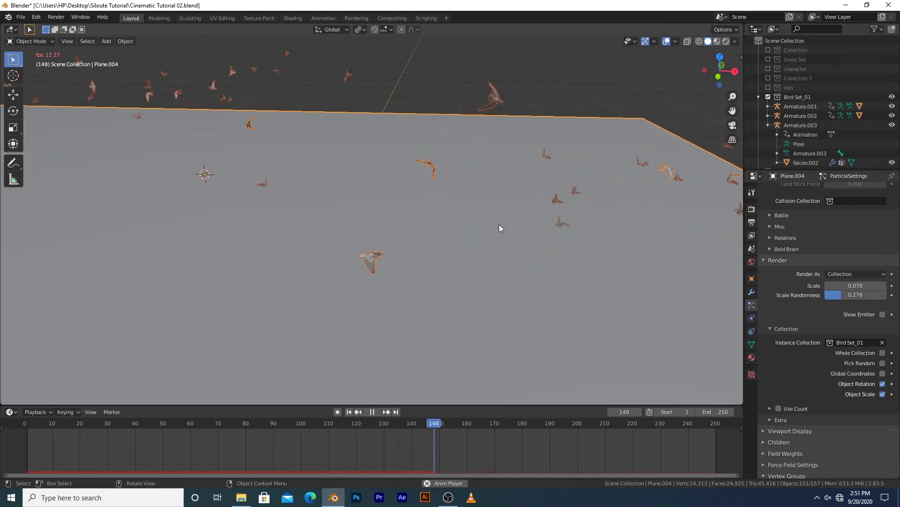
scroll(490, 226, down, 8)
mouse_move(414, 244)
middle_down()
mouse_move(426, 230)
mouse_move(413, 227)
middle_up()
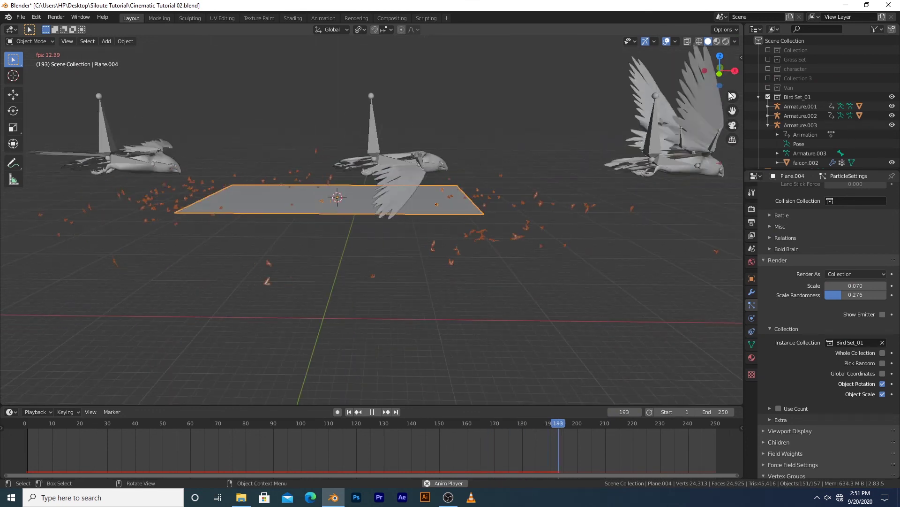
Exclude the Bird Set_01 collection, enable the character collection and select the walking character inside it.
click(757, 96)
click(768, 97)
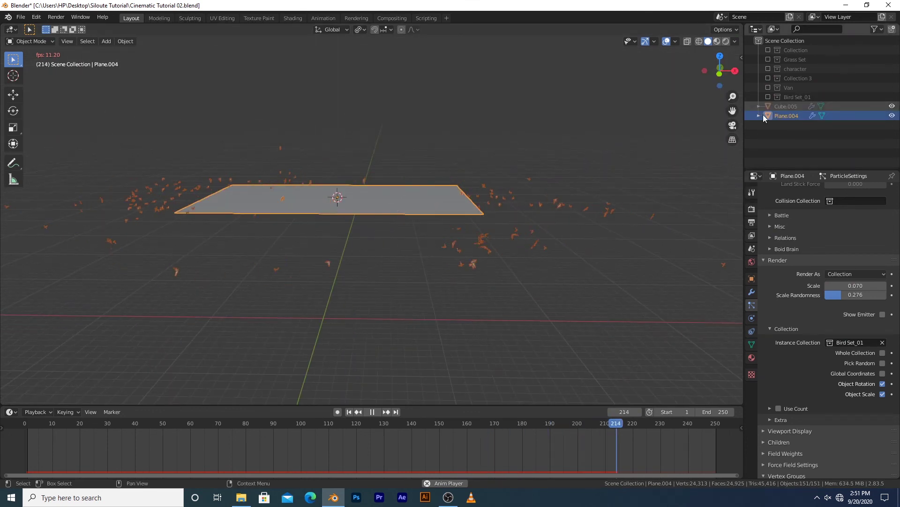
click(769, 69)
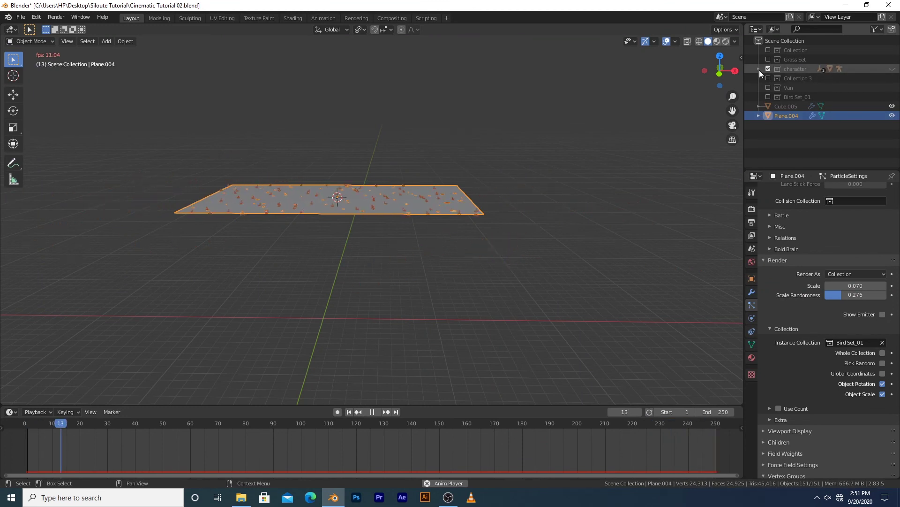
click(758, 69)
click(790, 76)
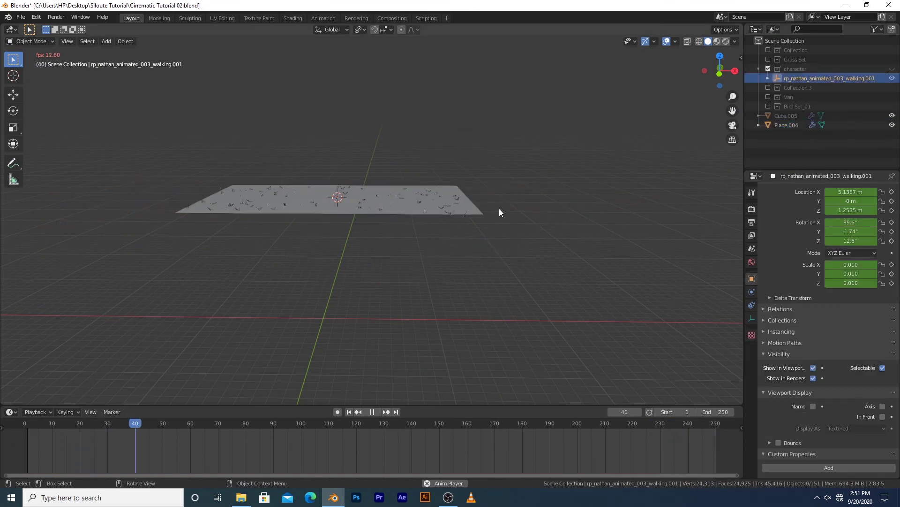
Include Collection, character, Collection 3 and Van in the view layer, keeping the Grass Set and Bird Set_01 collections excluded.
scroll(511, 221, down, 4)
middle_drag(510, 224, 459, 216)
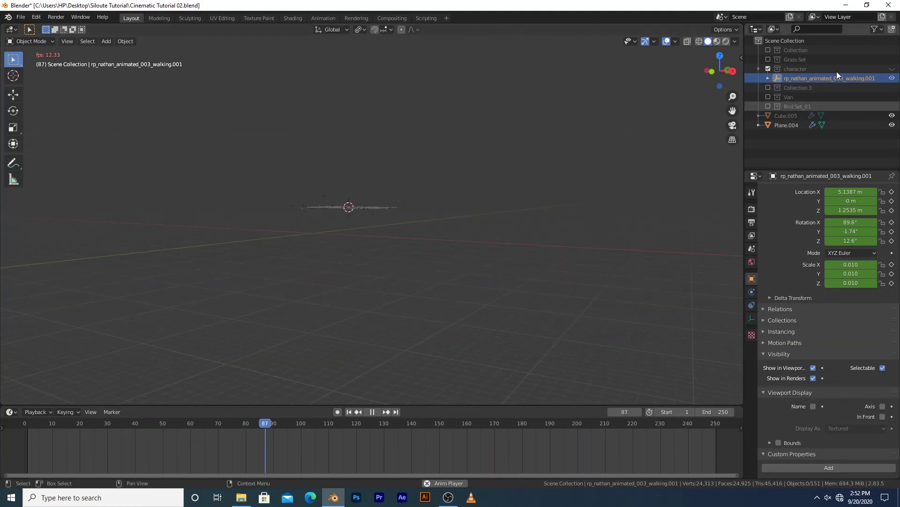
click(769, 69)
click(768, 96)
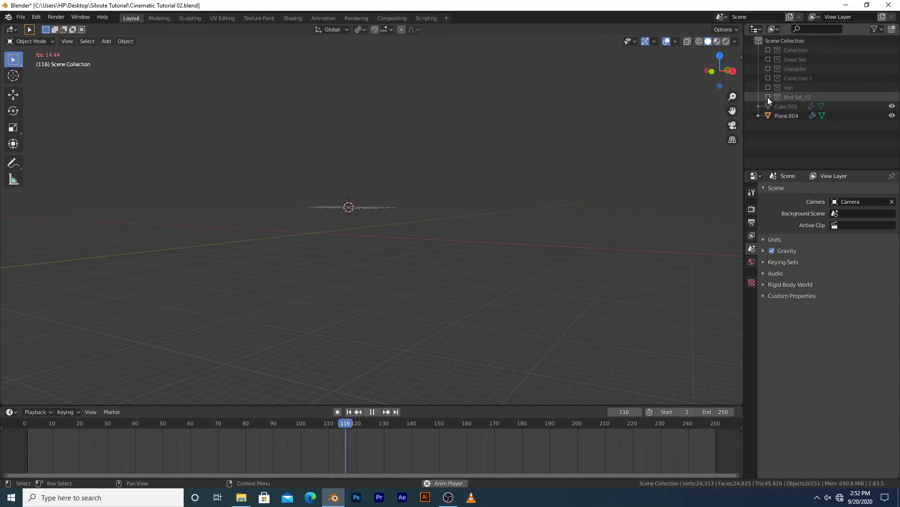
drag(769, 87, 764, 62)
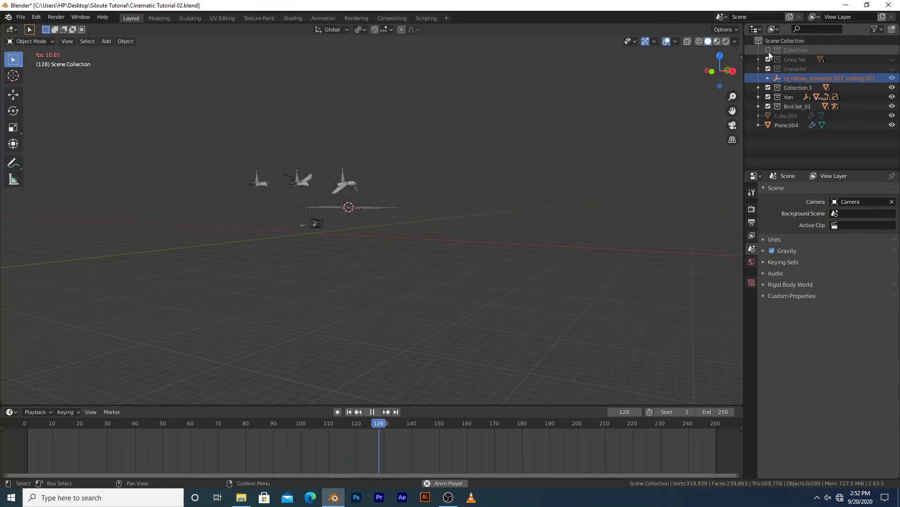
click(768, 50)
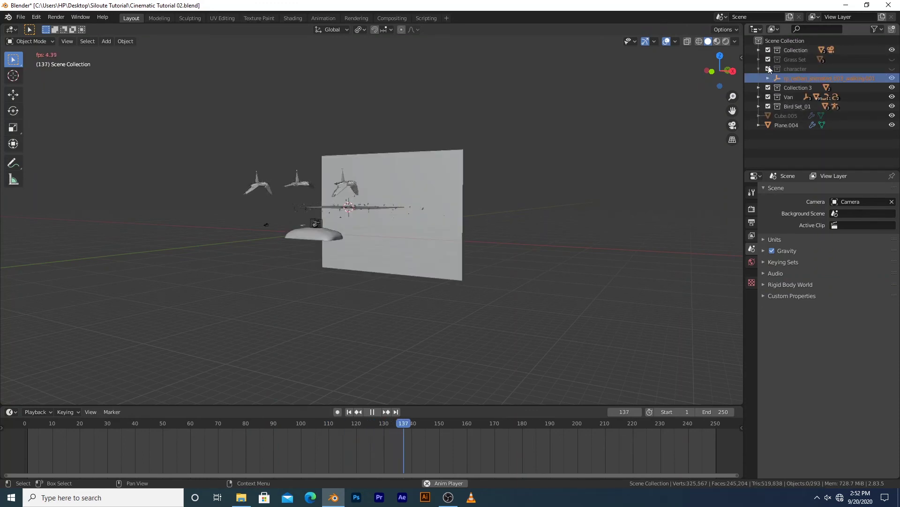
click(767, 60)
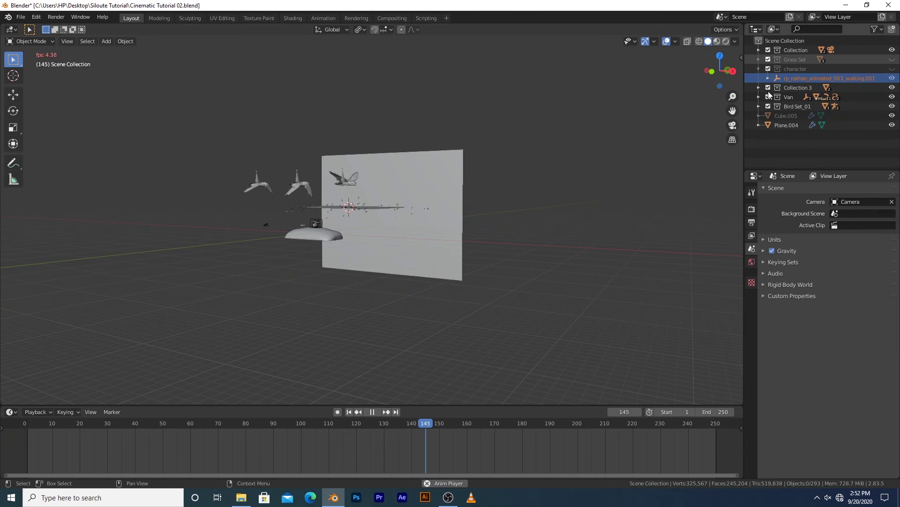
click(768, 106)
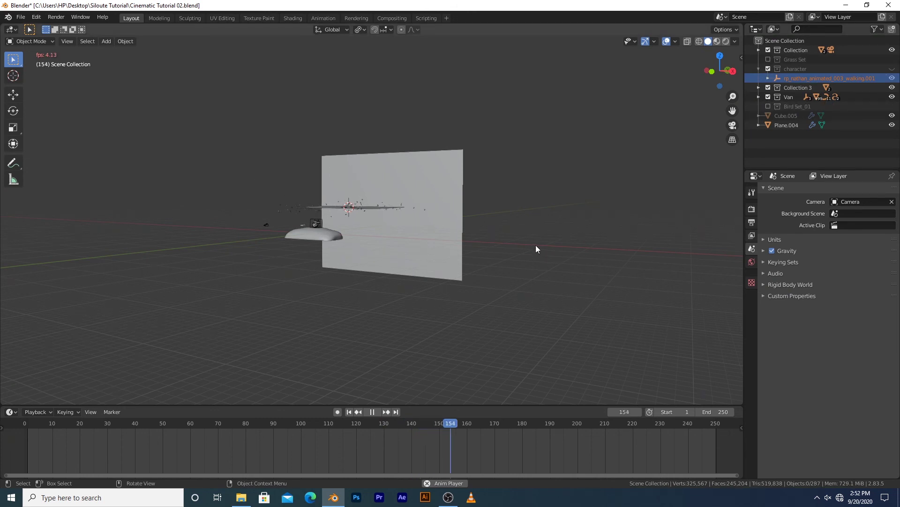
Stop playback at frame 172 in camera view and preview the scene in Rendered shading, finishing in Wireframe.
key(KP_0)
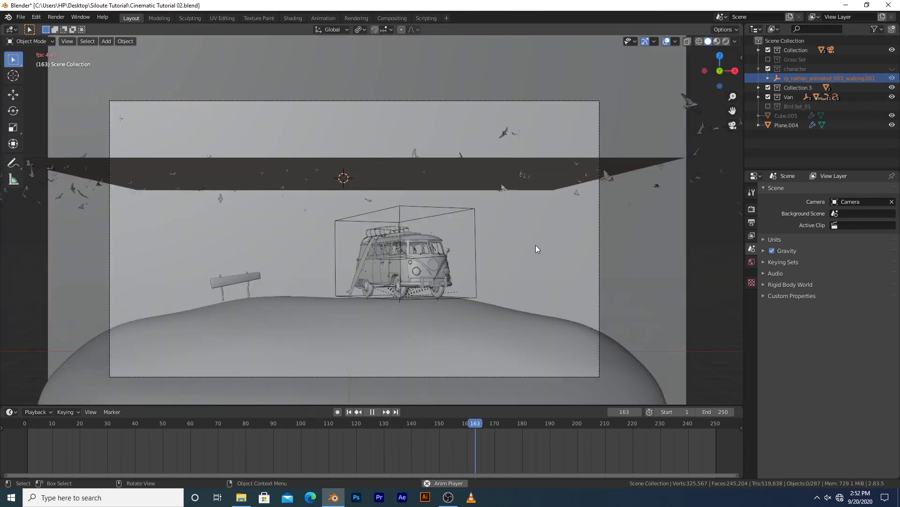
key(z)
click(554, 242)
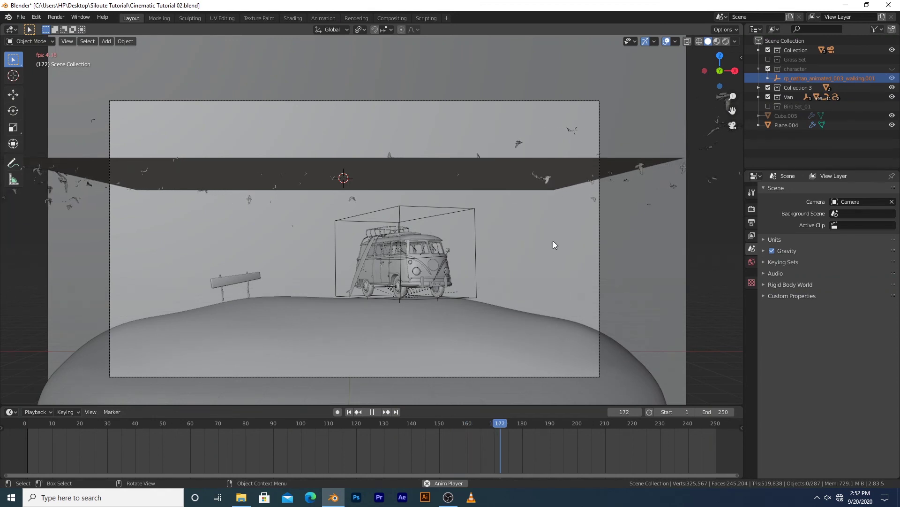
key(space)
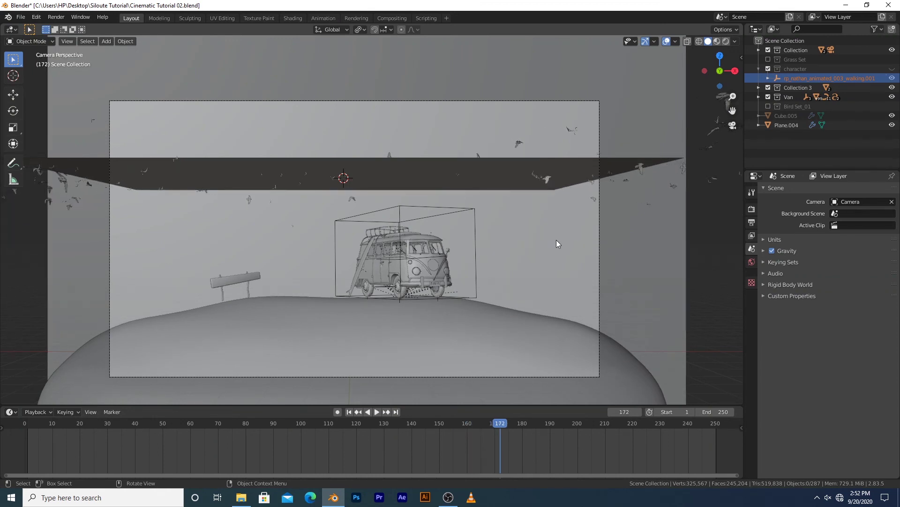
click(726, 41)
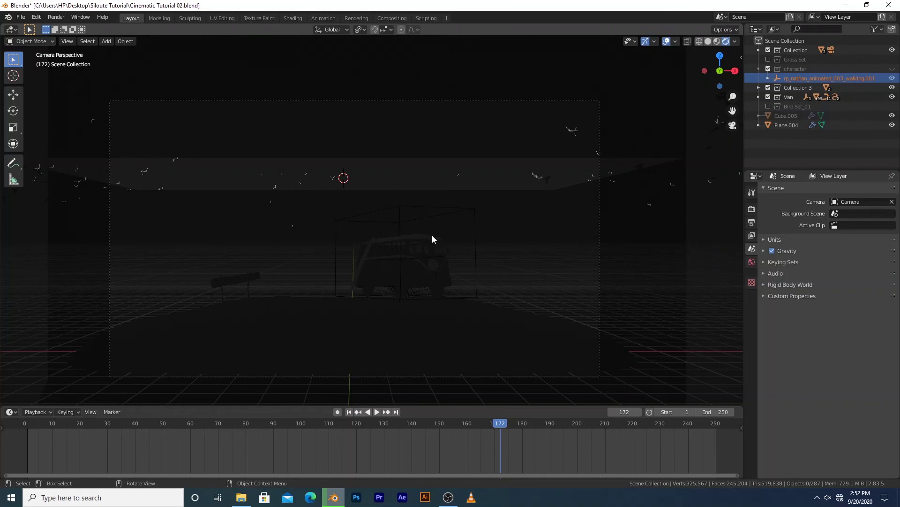
key(shift+z)
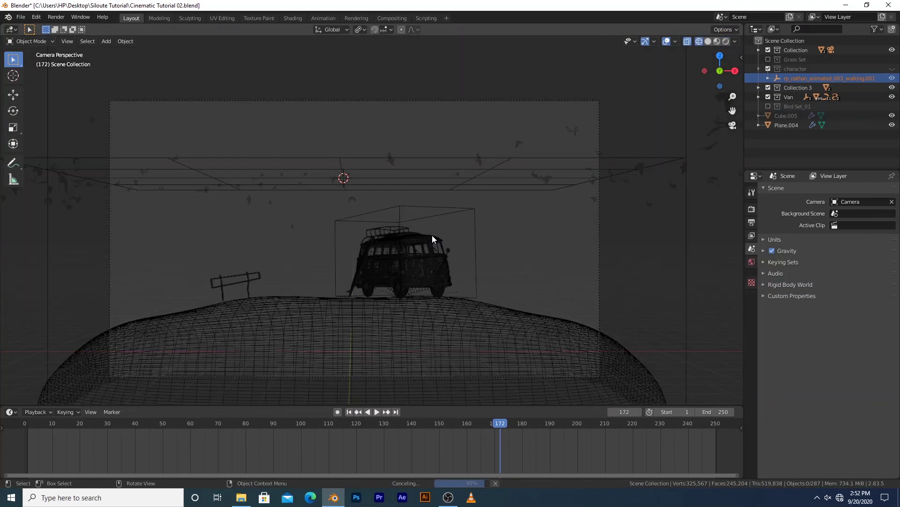